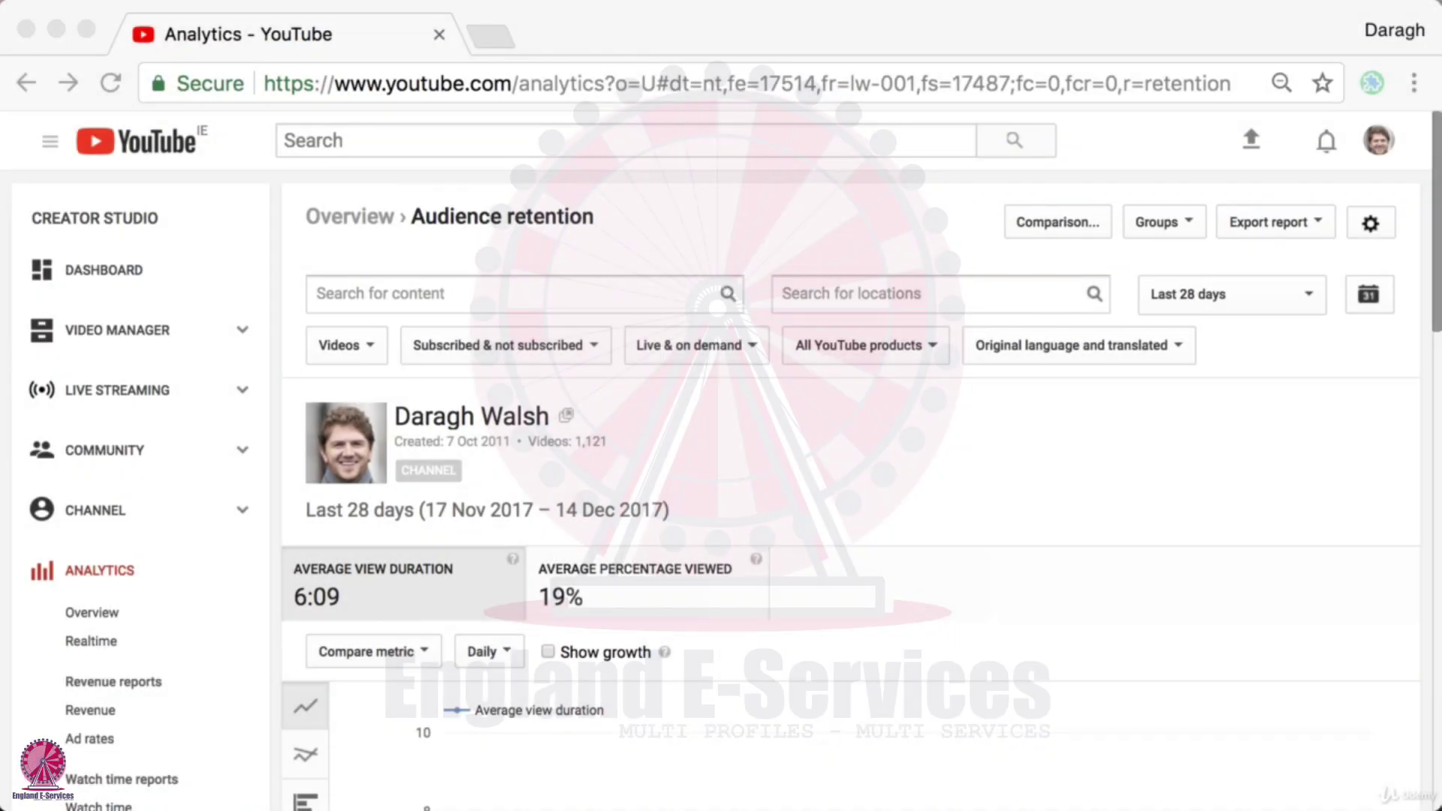
Look over the average view duration chart in the channel's Audience retention report
scroll(1380, 504, "down", 5)
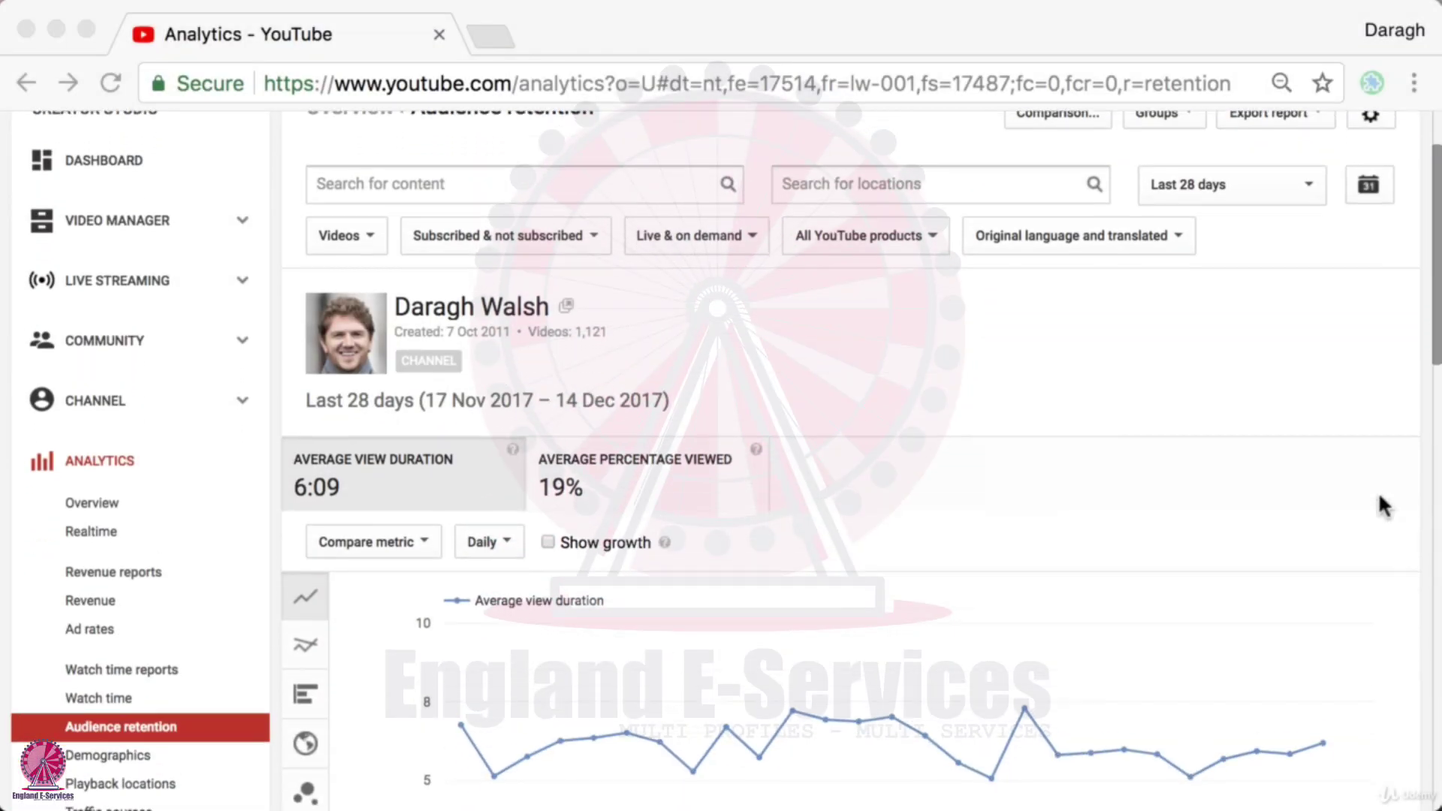
scroll(1378, 495, "down", 5)
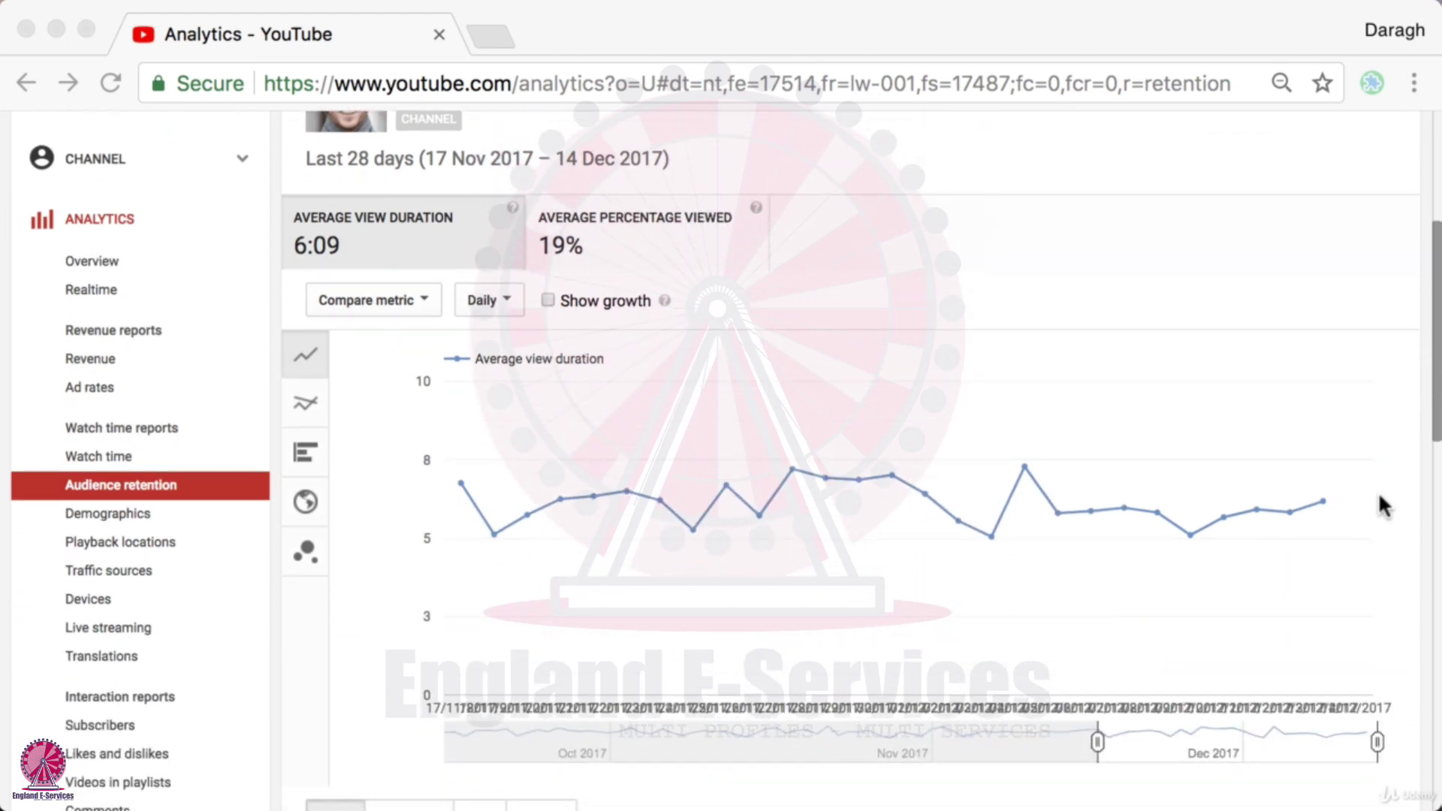
scroll(453, 494, "down", 2)
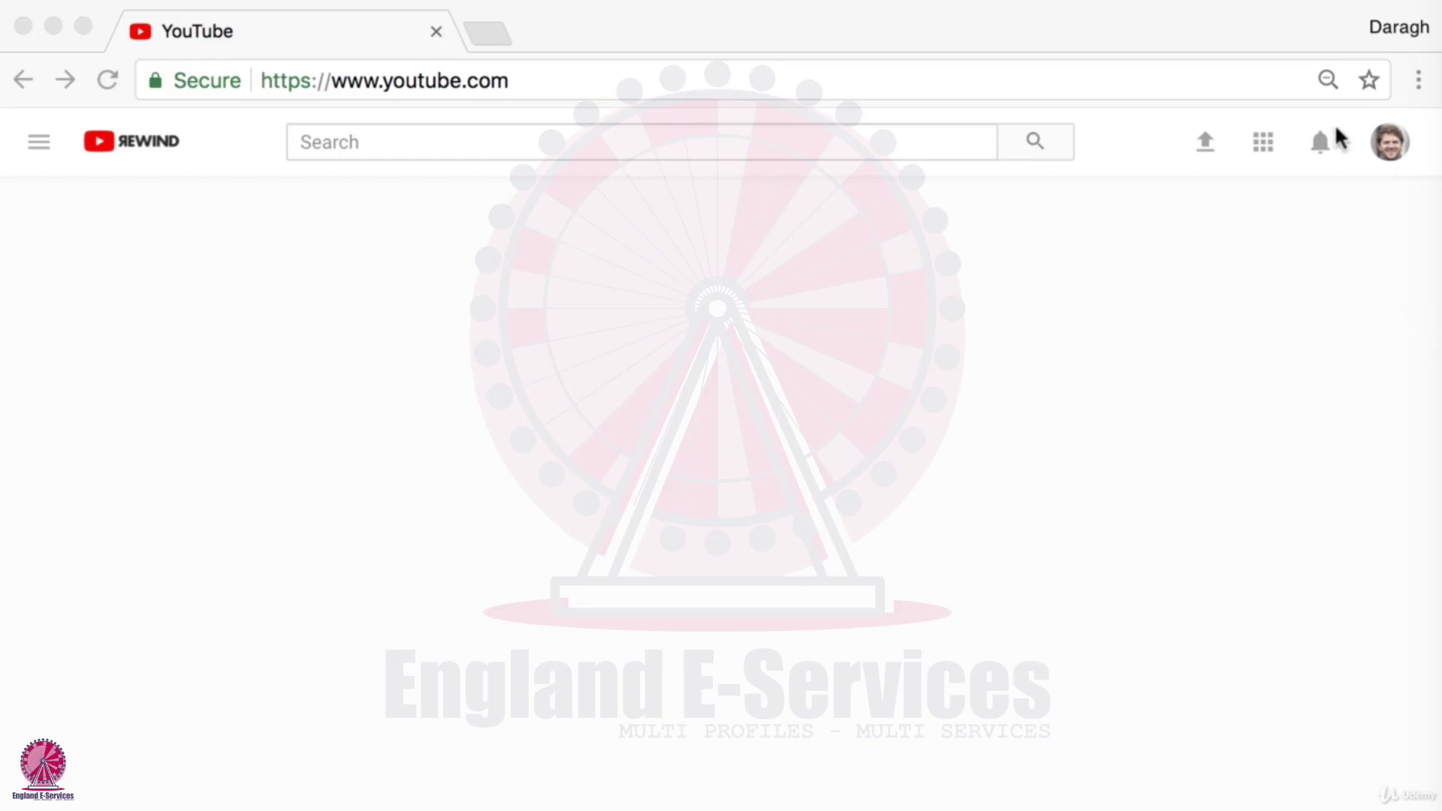
Go to Creator Studio from the account options and open the channel's Analytics overview
left_click(1390, 159)
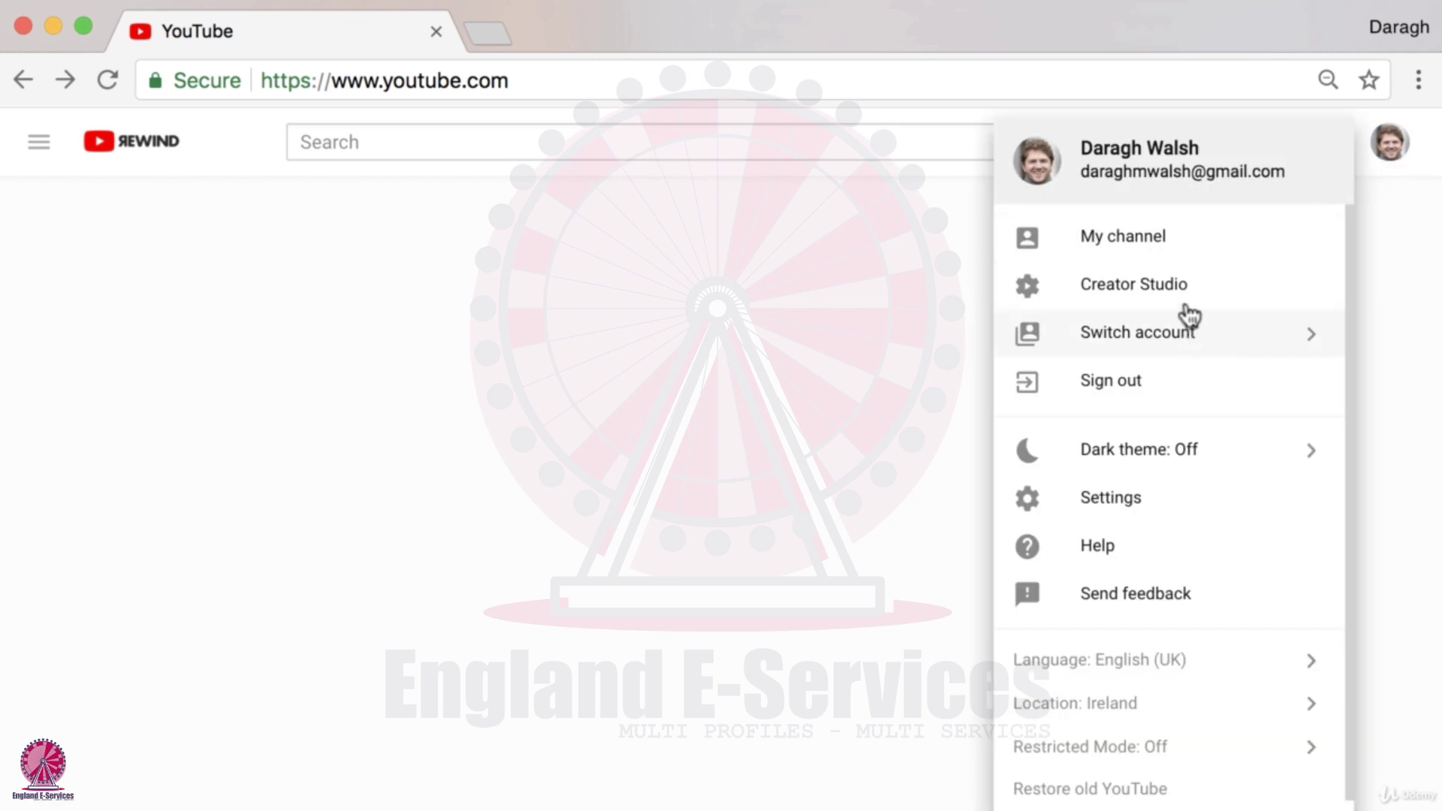
left_click(1160, 300)
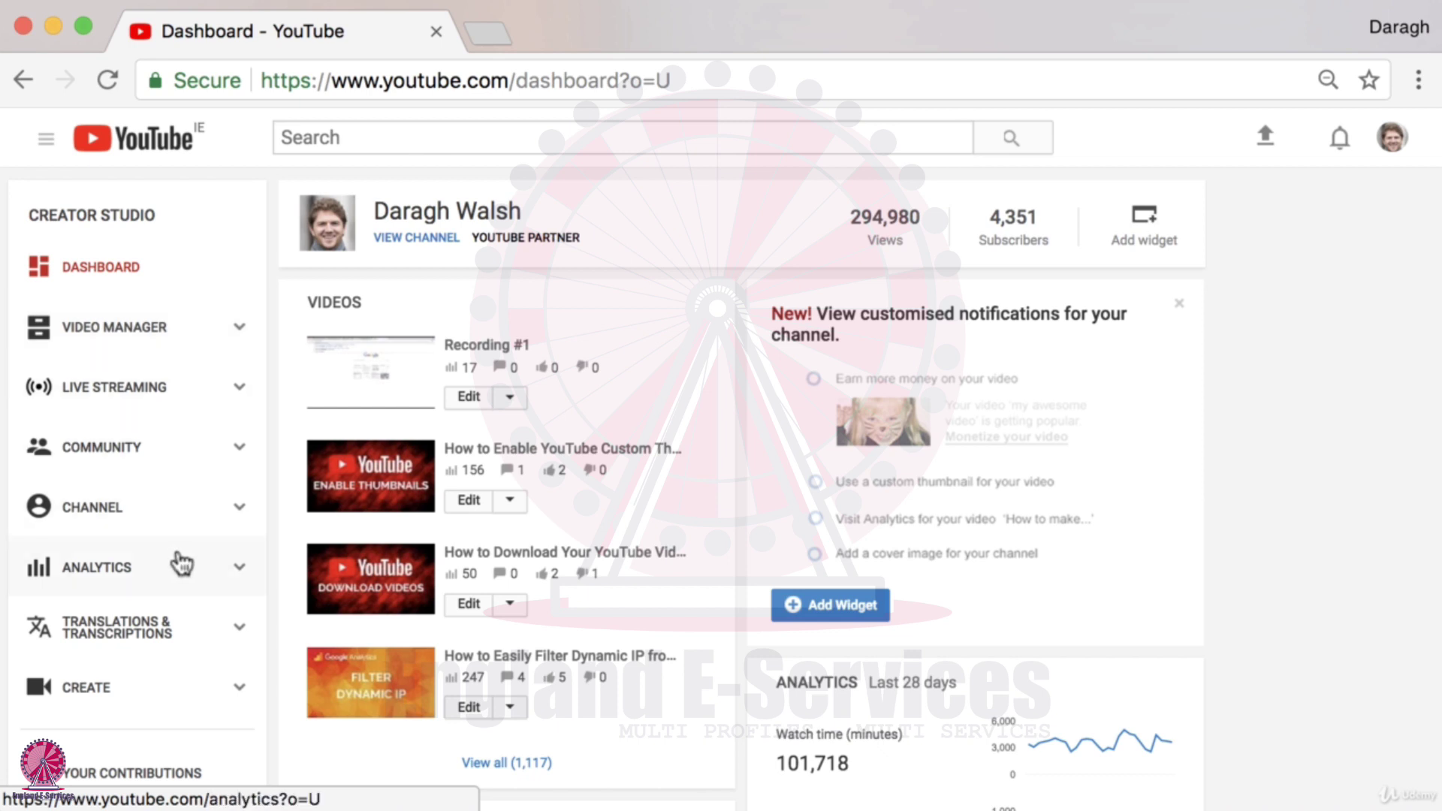
left_click(162, 574)
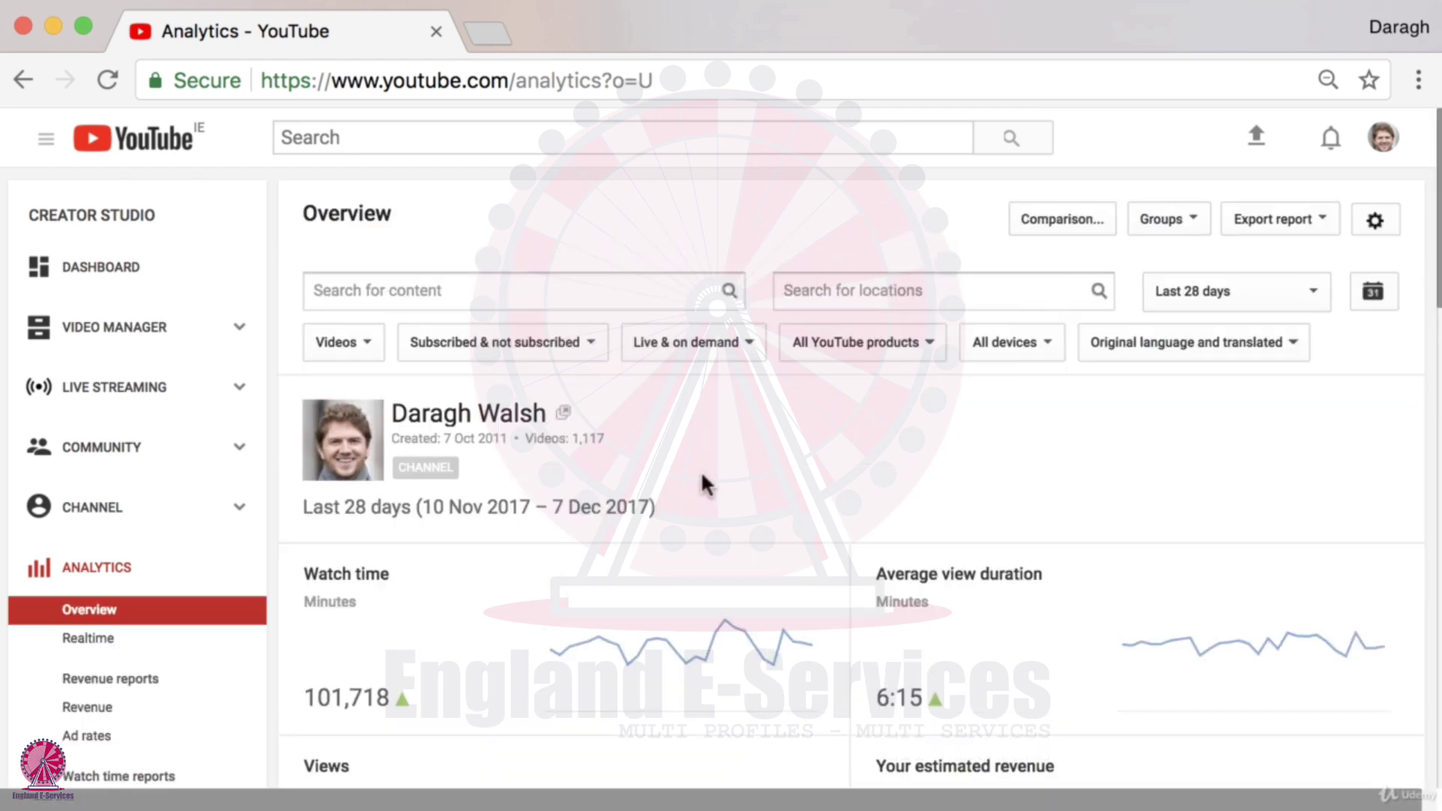
Review the overview's watch time, view duration, views, revenue and engagement metrics, along with the available report categories
scroll(702, 480, "down", 2)
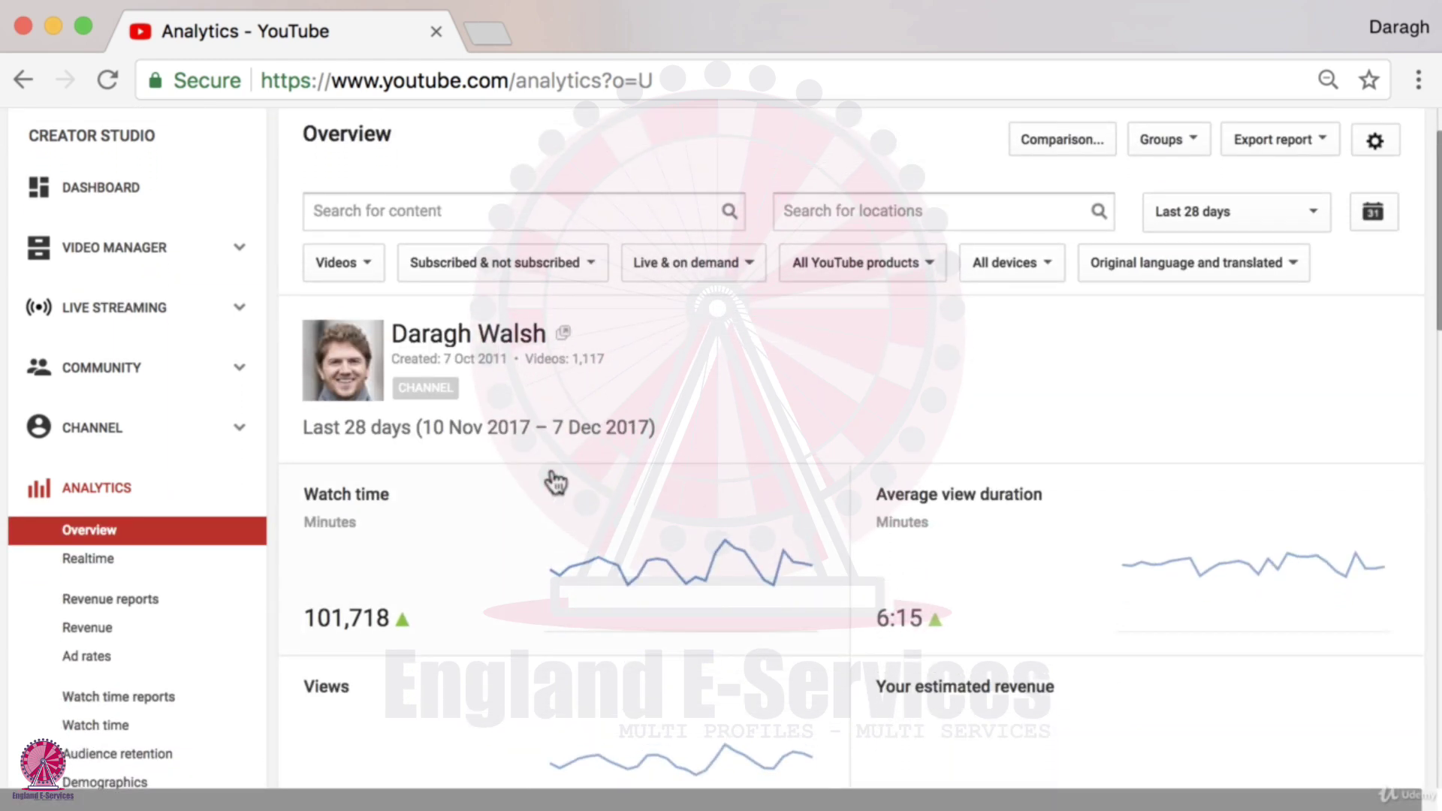
mouse_move(348, 503)
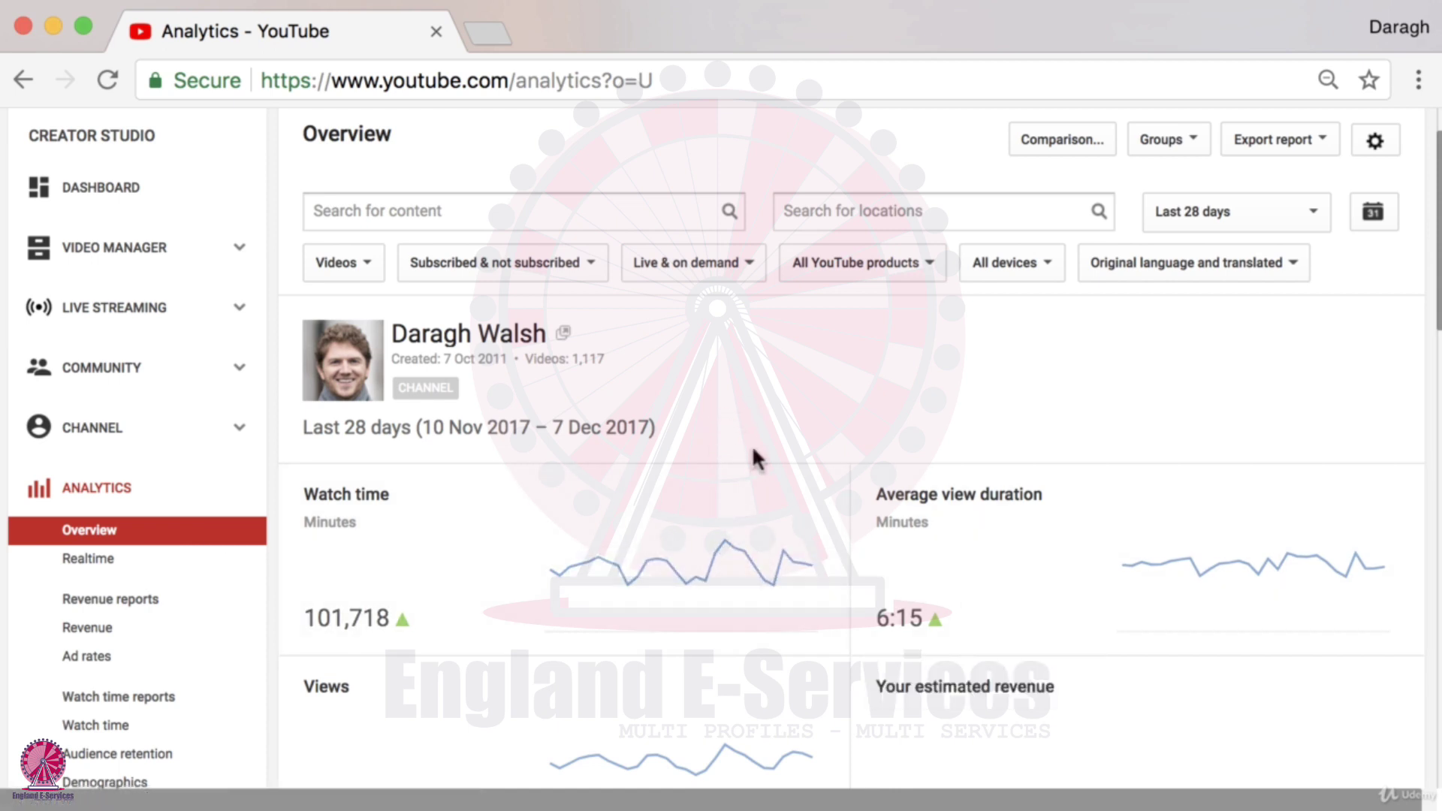
scroll(753, 458, "down", 5)
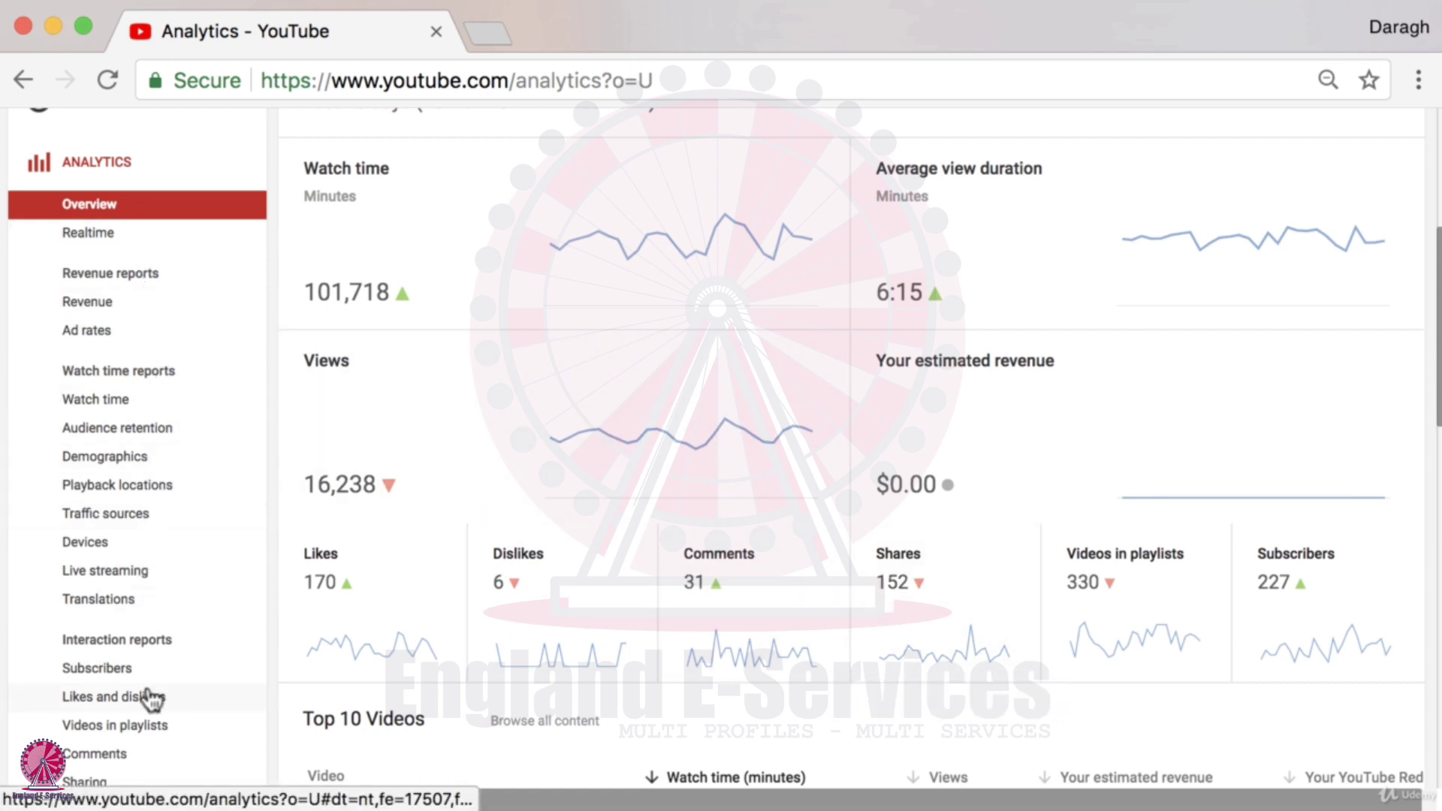
scroll(151, 697, "down", 2)
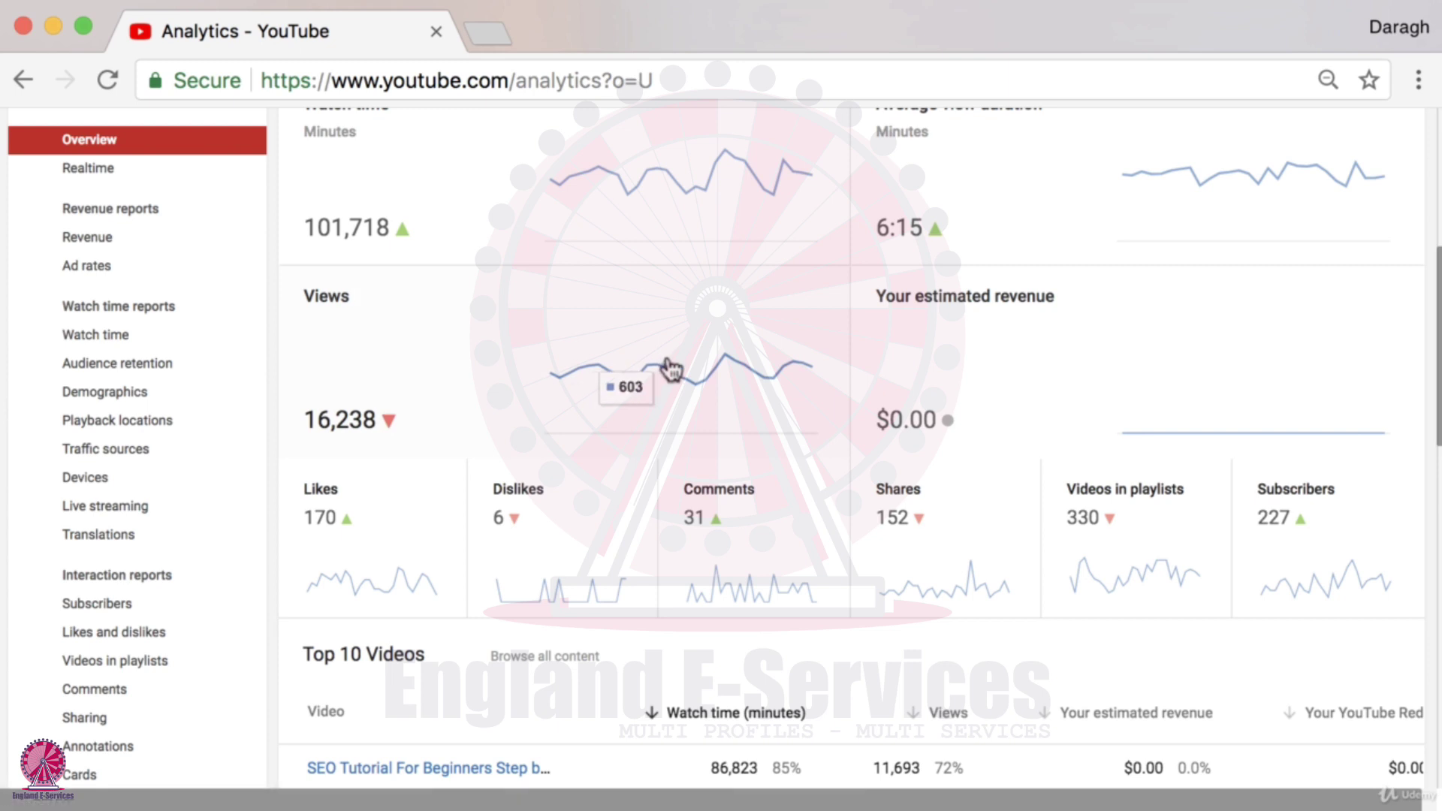
scroll(669, 367, "up", 5)
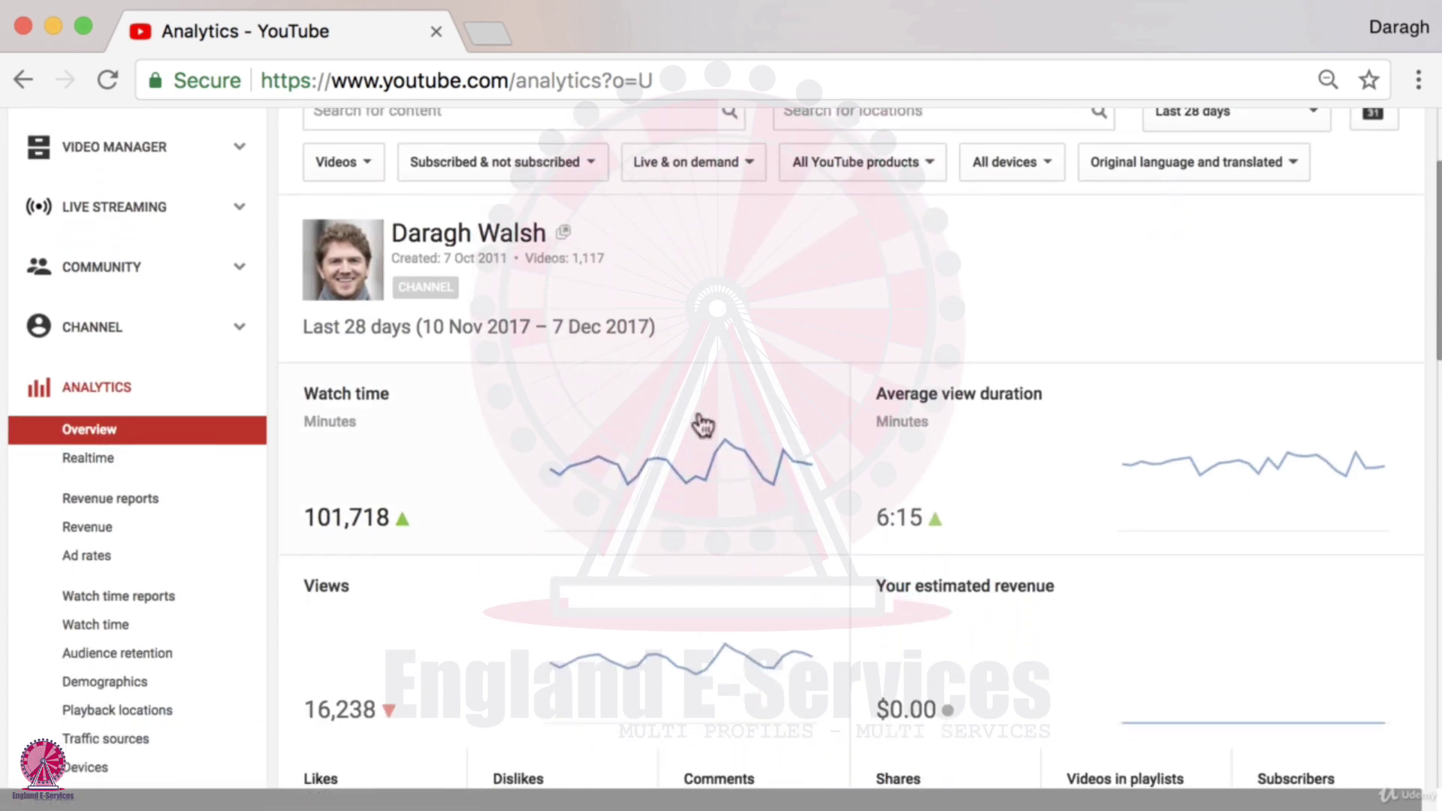
scroll(807, 411, "up", 5)
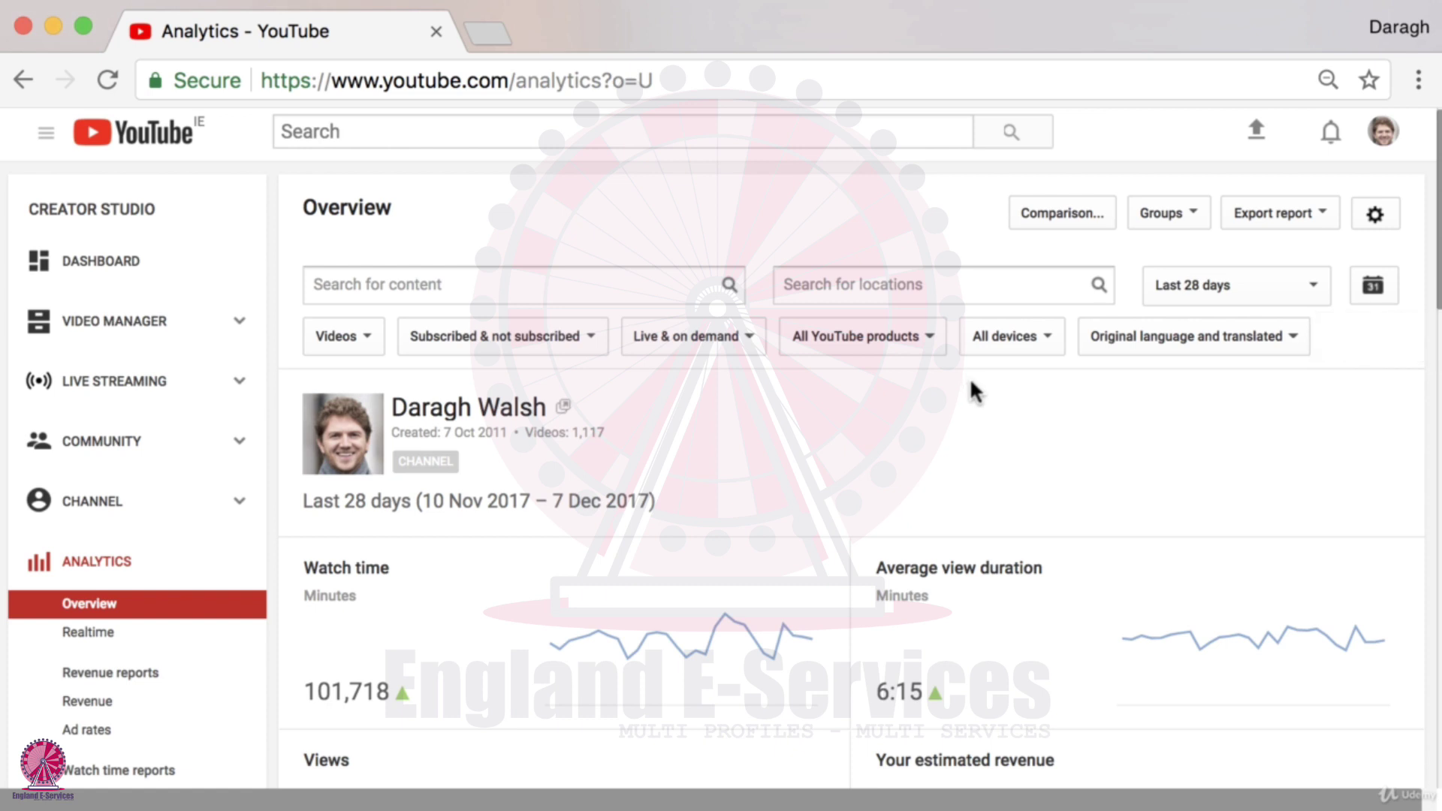
Look through the date range options for the Analytics overview, down to the yearly ranges, without choosing another one
left_click(1321, 298)
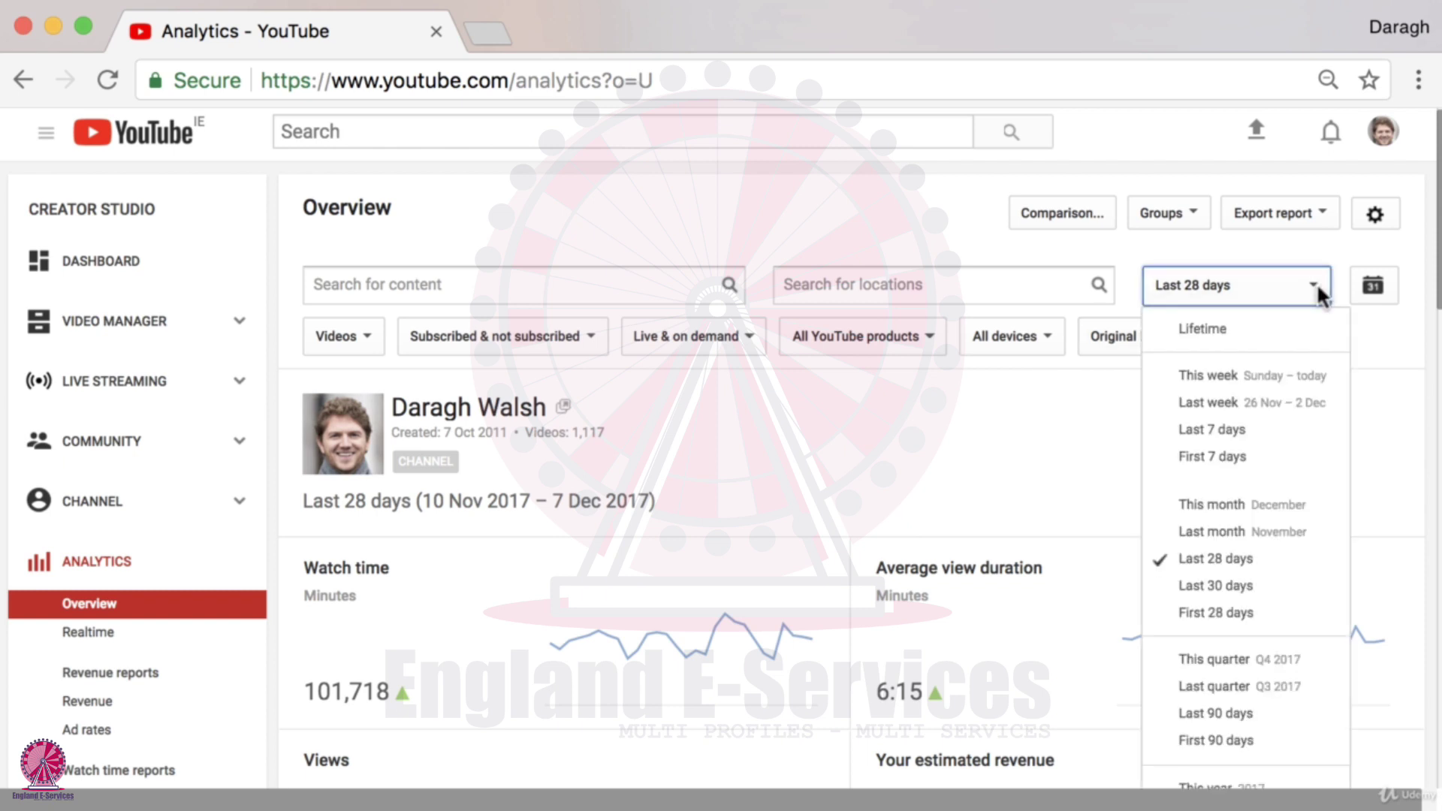
scroll(1289, 573, "down", 3)
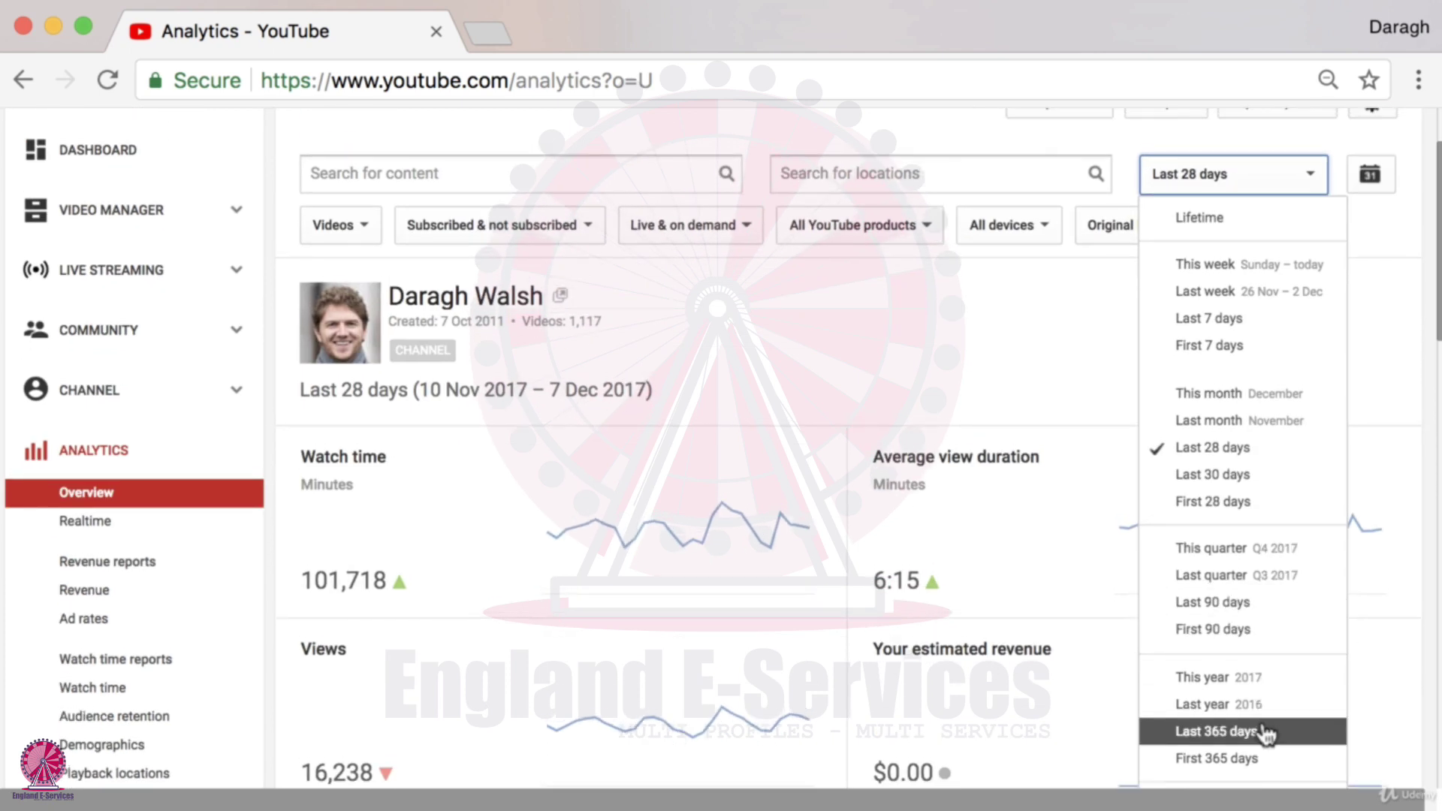
left_click(1307, 173)
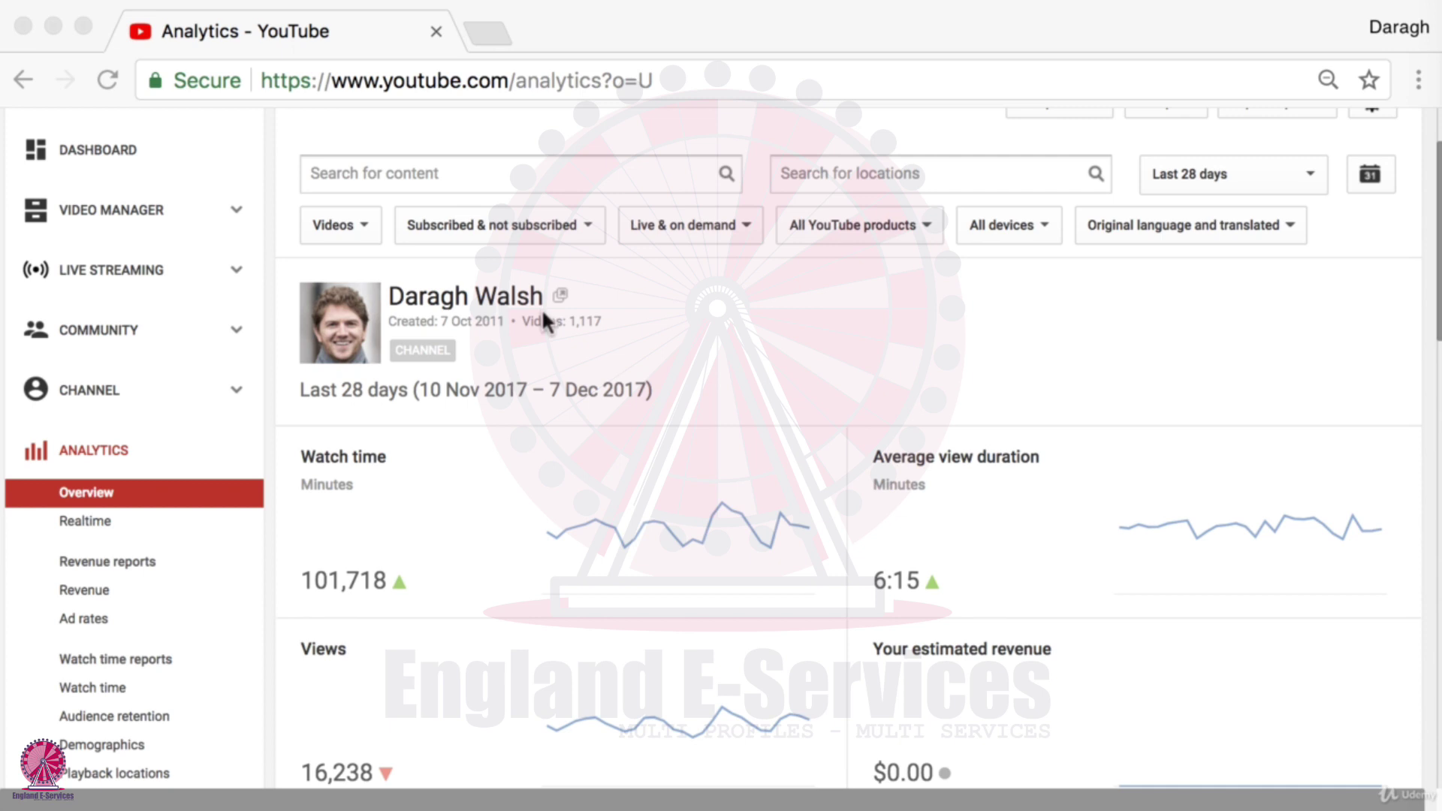
Open the Watch time report and examine the channel's total watch time and its daily chart
scroll(184, 426, "down", 3)
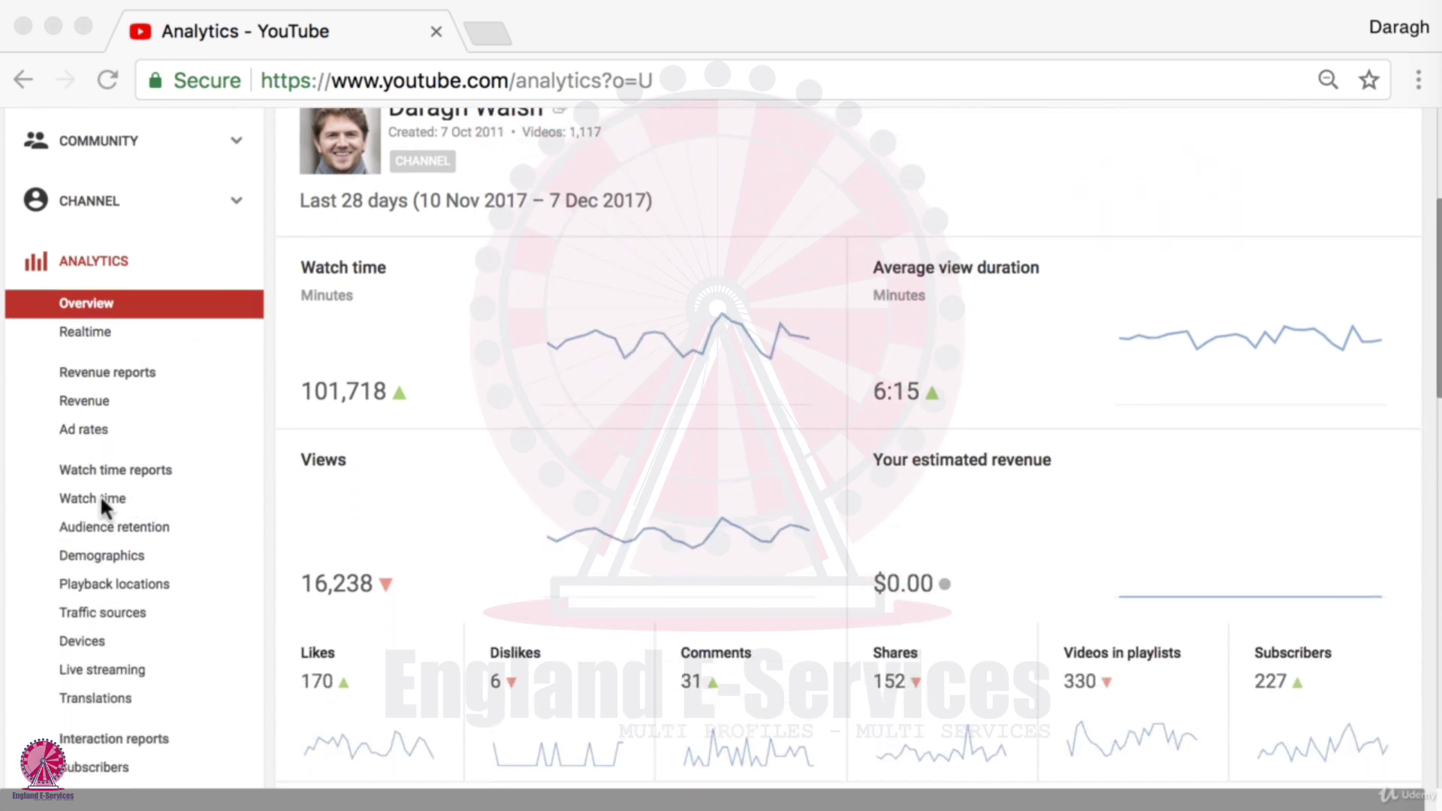
left_click(100, 498)
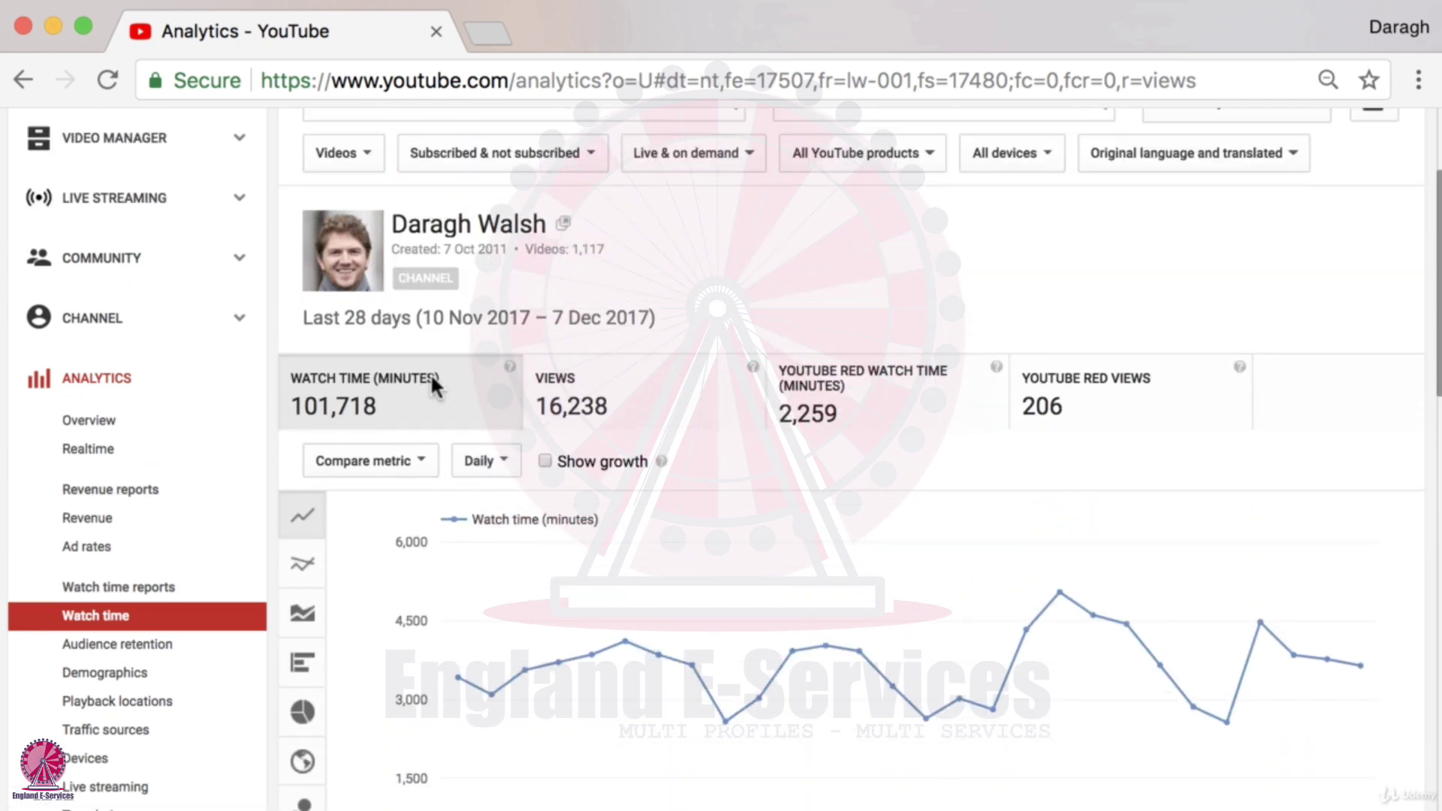
mouse_move(430, 382)
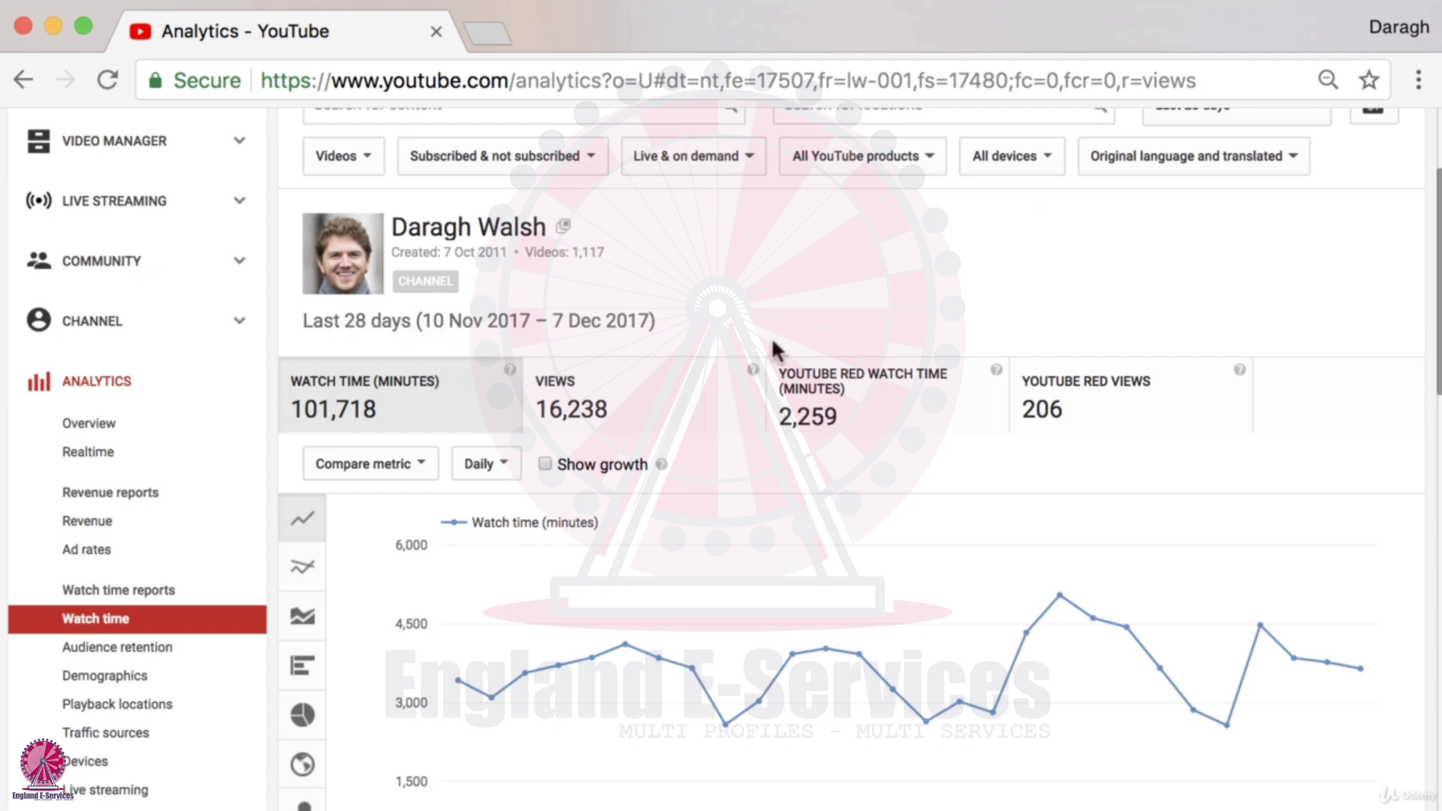
scroll(735, 373, "down", 3)
scroll(734, 374, "down", 3)
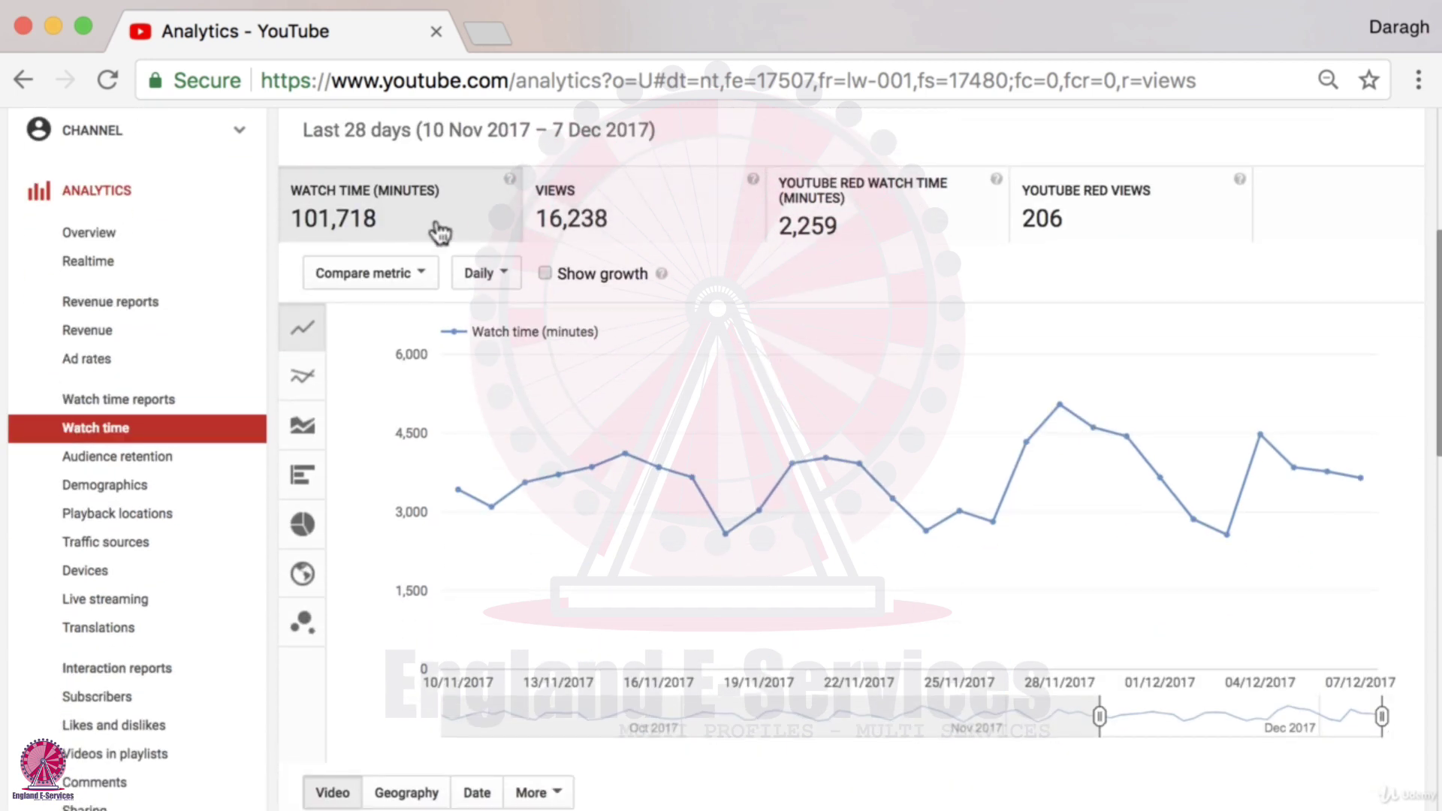
mouse_move(338, 218)
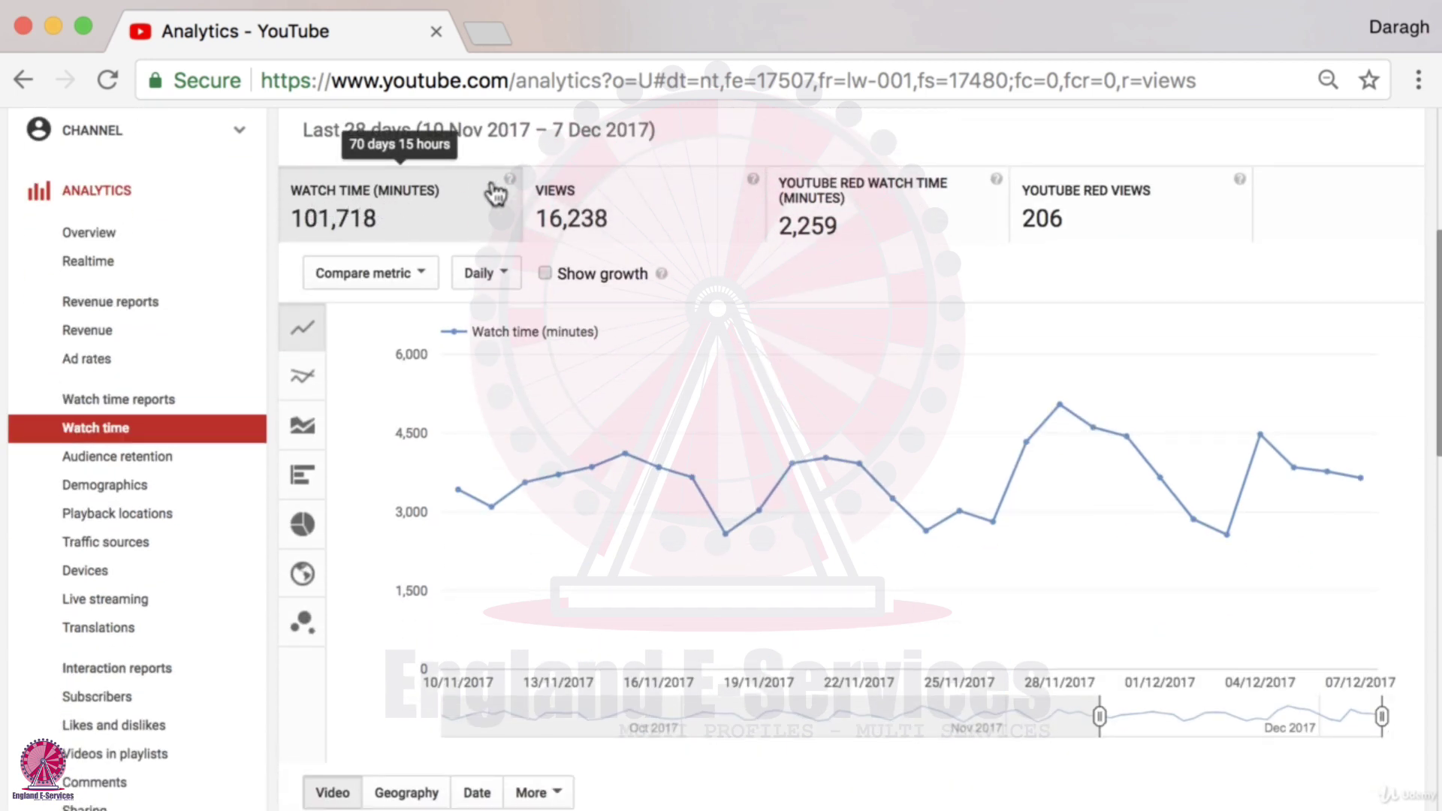
mouse_move(511, 181)
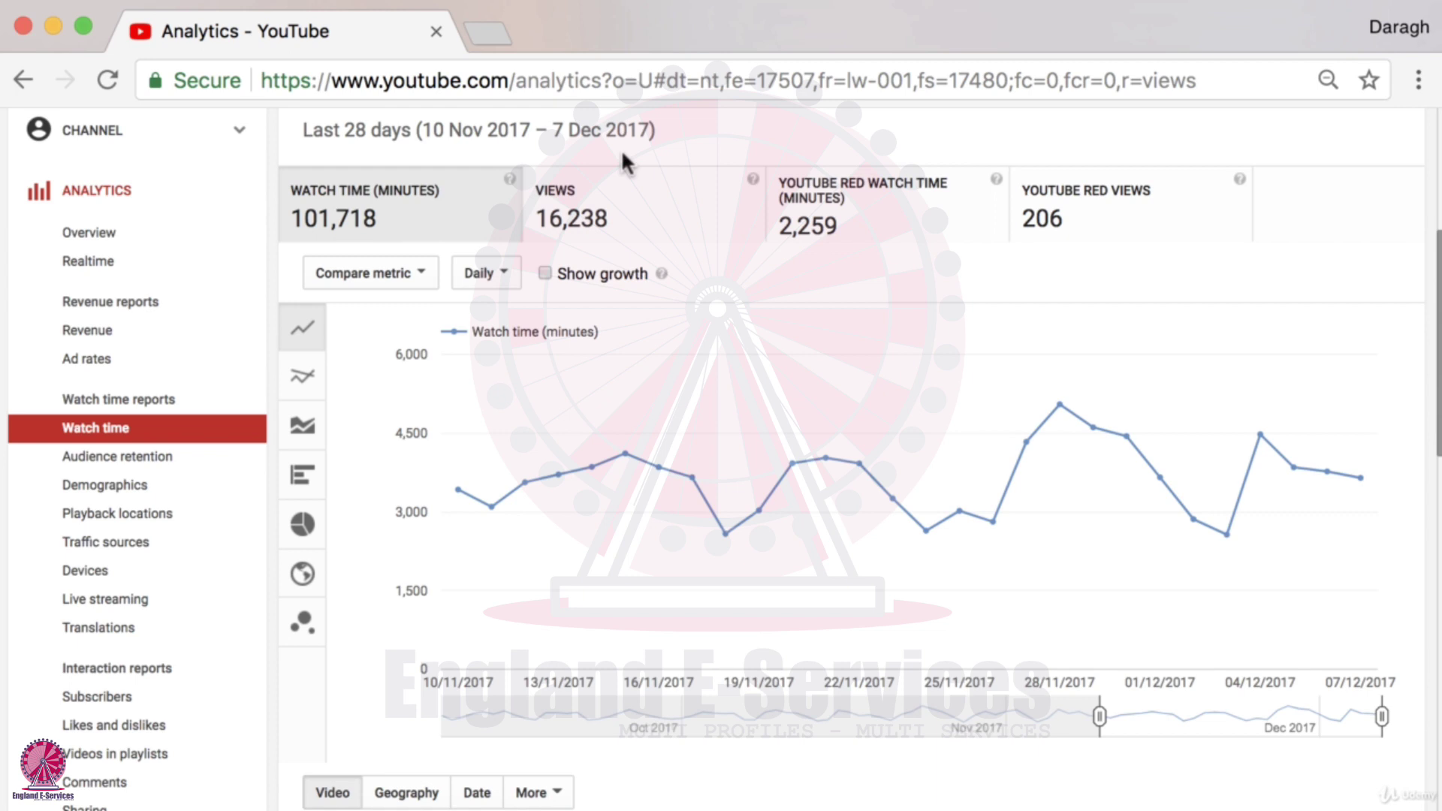
scroll(620, 149, "up", 3)
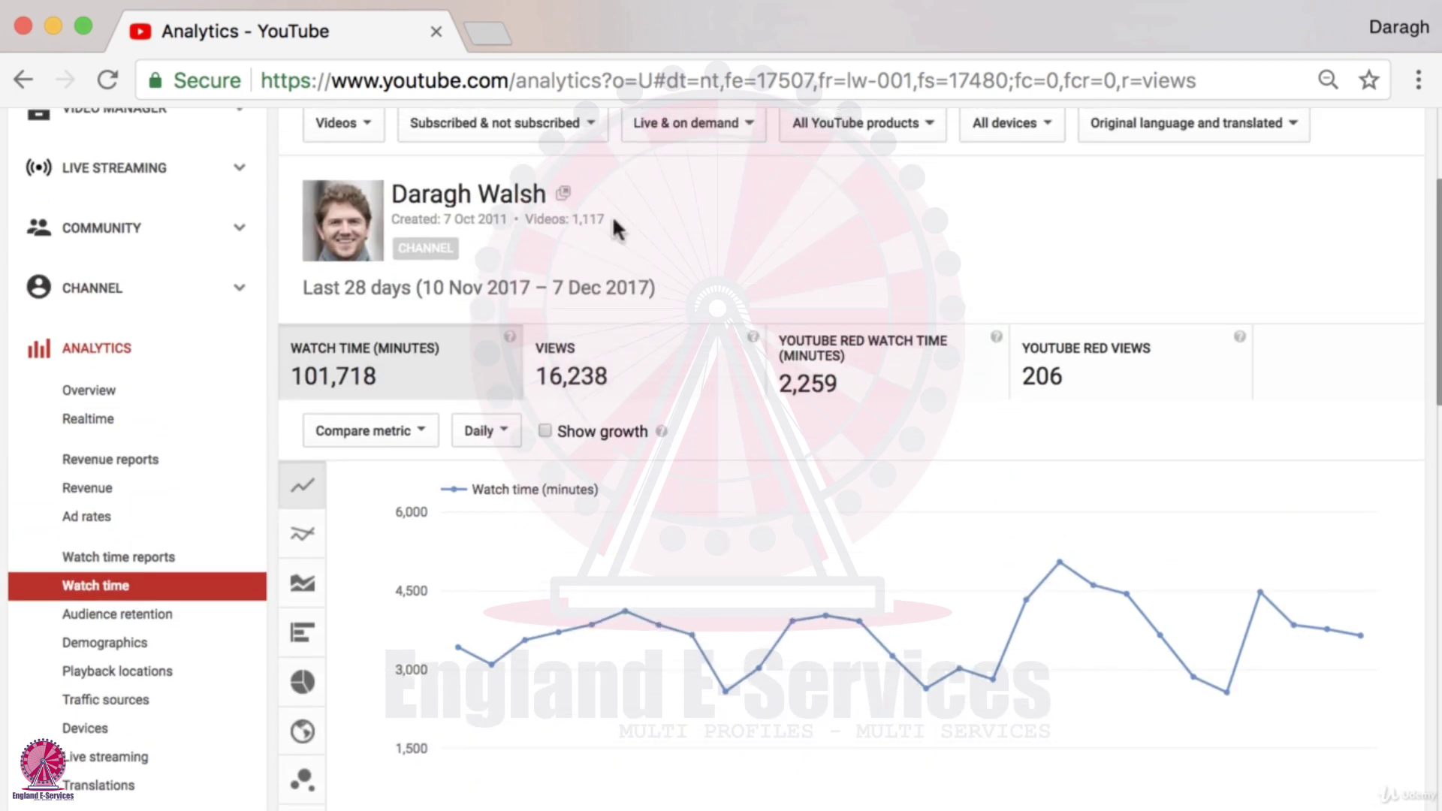
Compare watch time across the listed videos, checking the share and details of "SEO Tutorial For Beginners Step by Step"
mouse_move(300, 394)
scroll(717, 306, "down", 9)
scroll(716, 302, "down", 1)
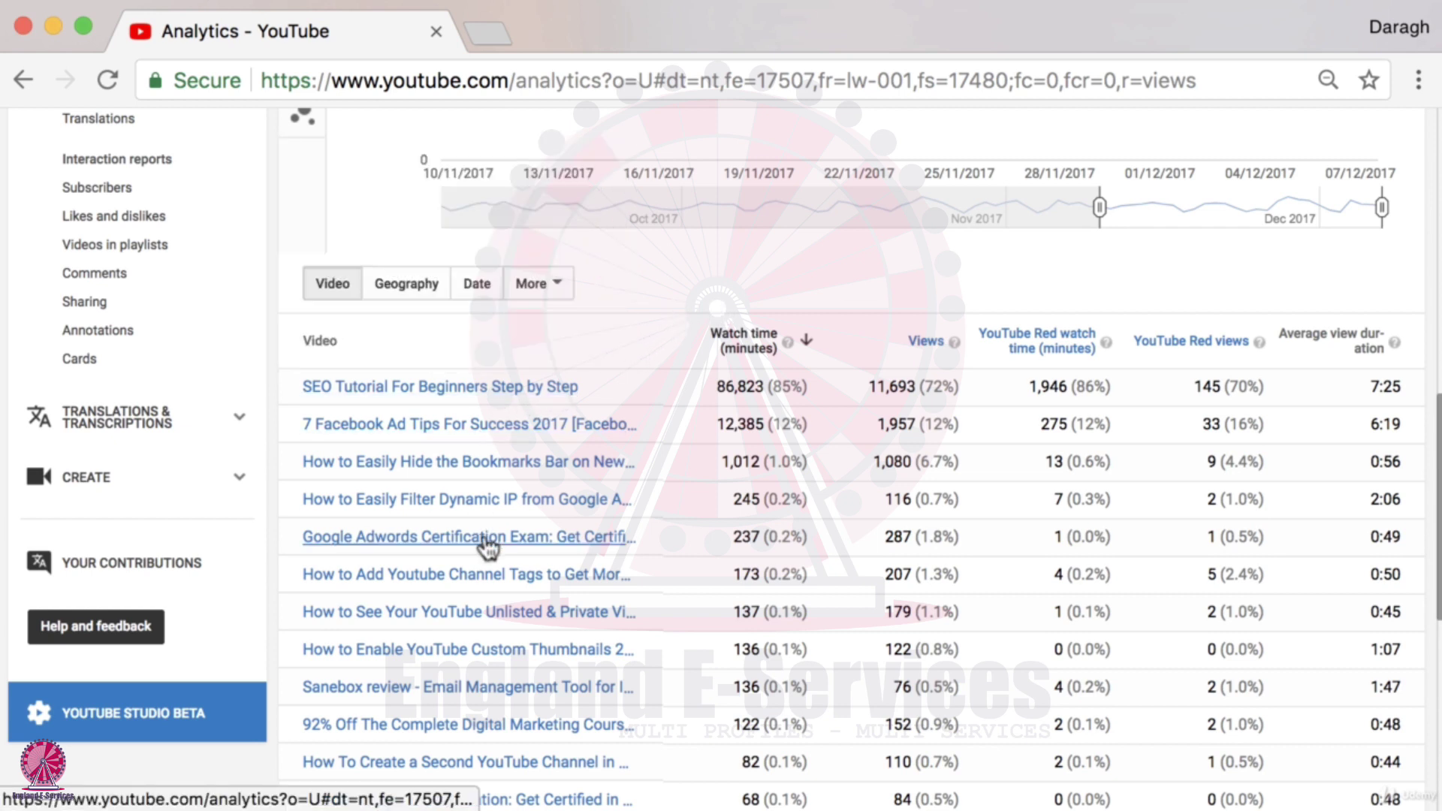
scroll(639, 294, "down", 1)
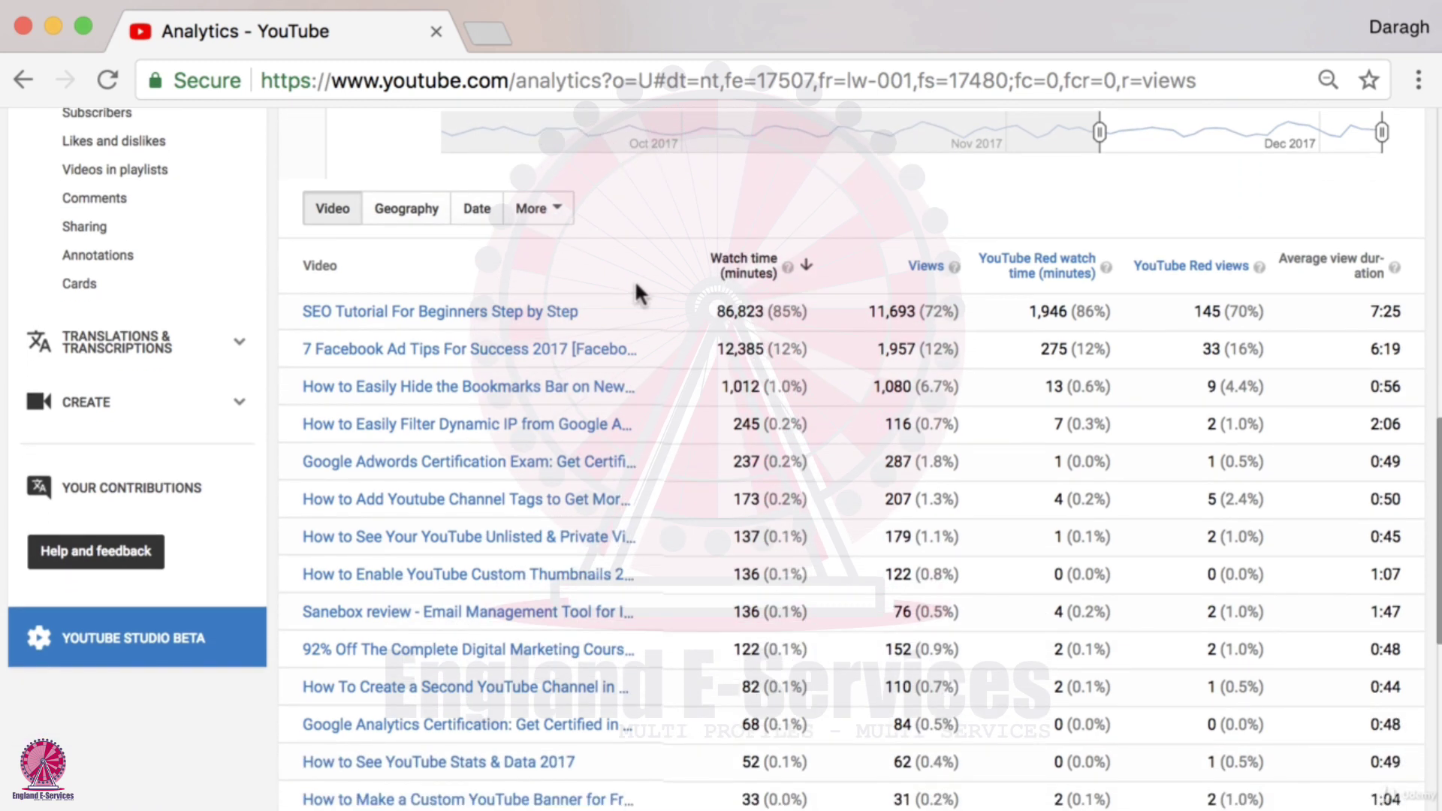
left_click_drag(773, 310, 798, 301)
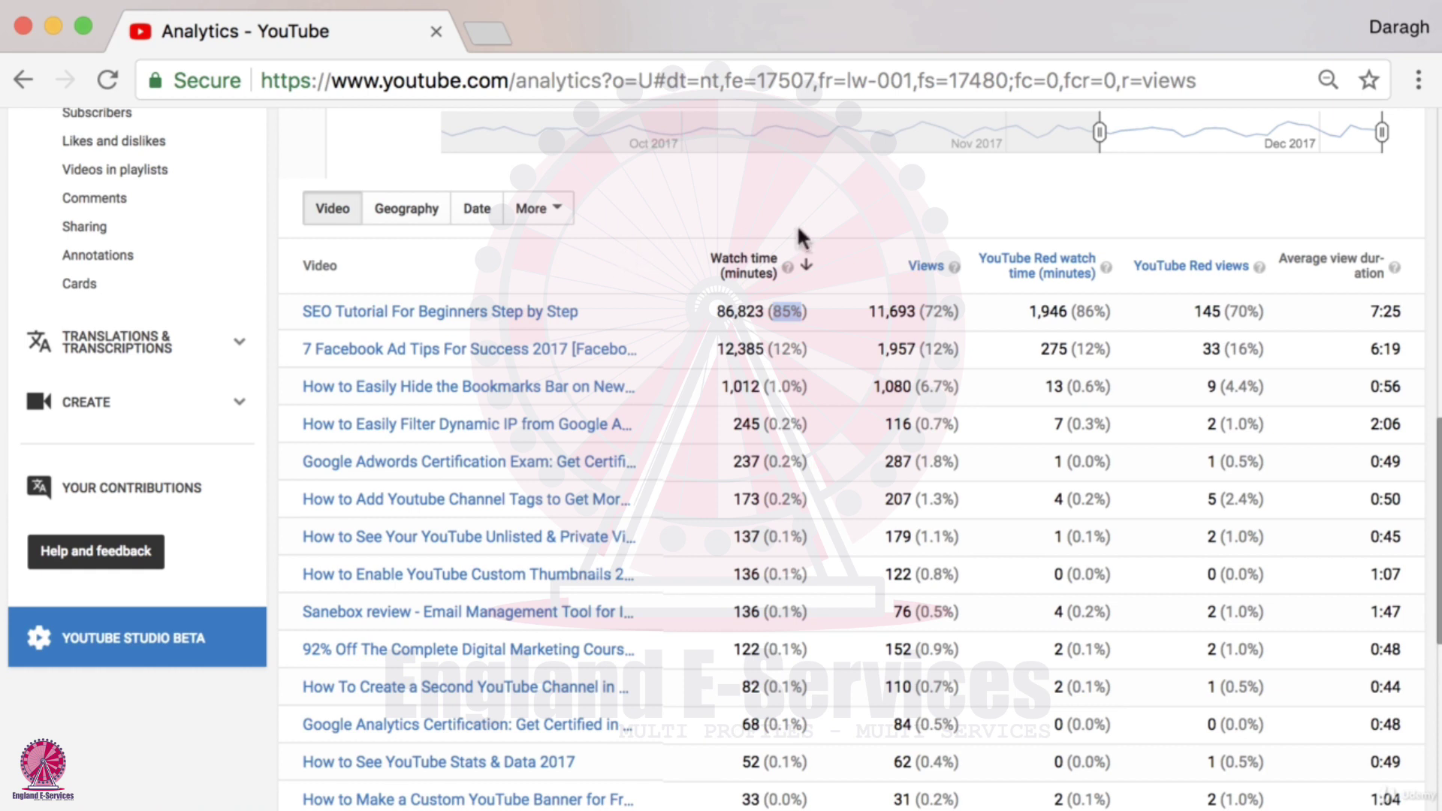
mouse_move(576, 308)
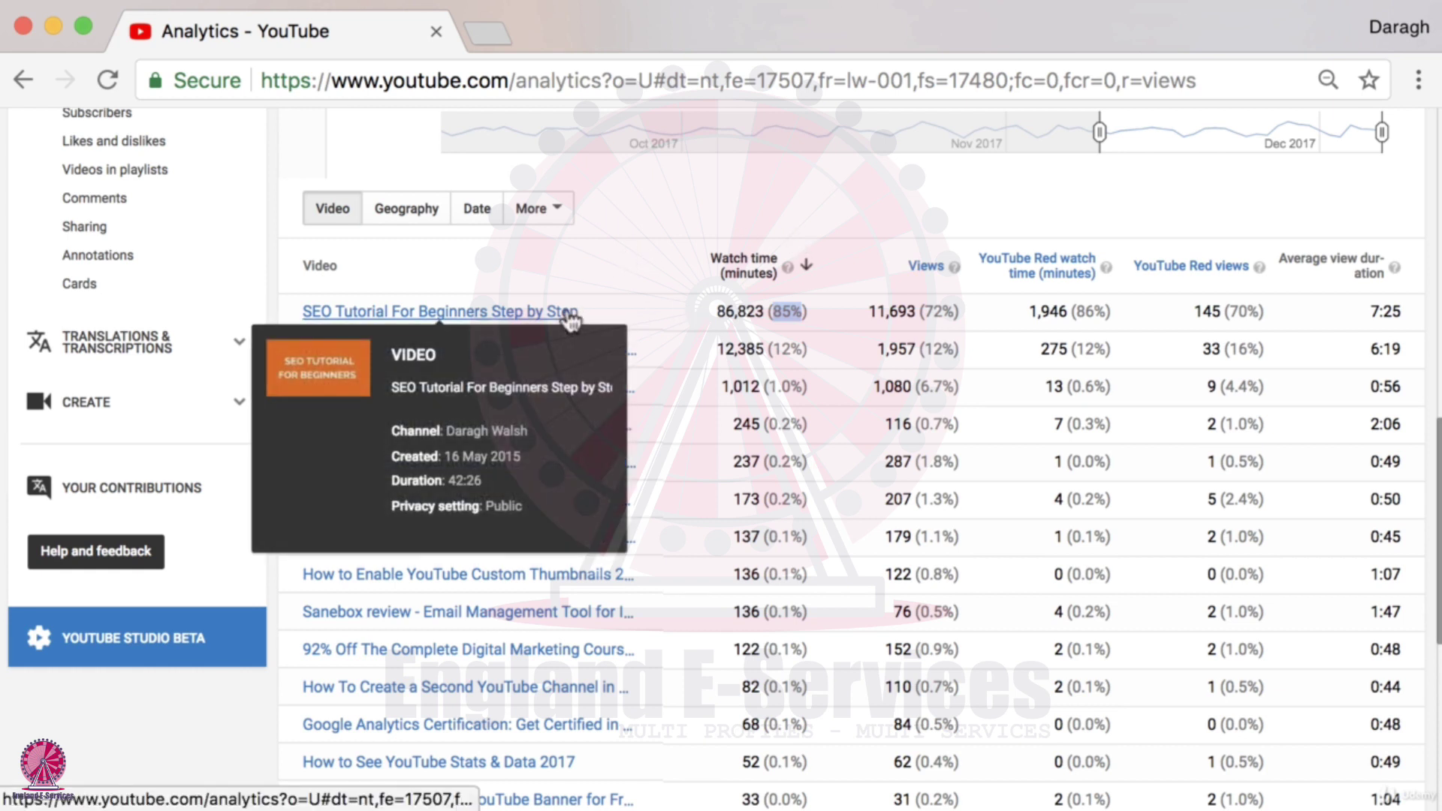
scroll(593, 278, "up", 1)
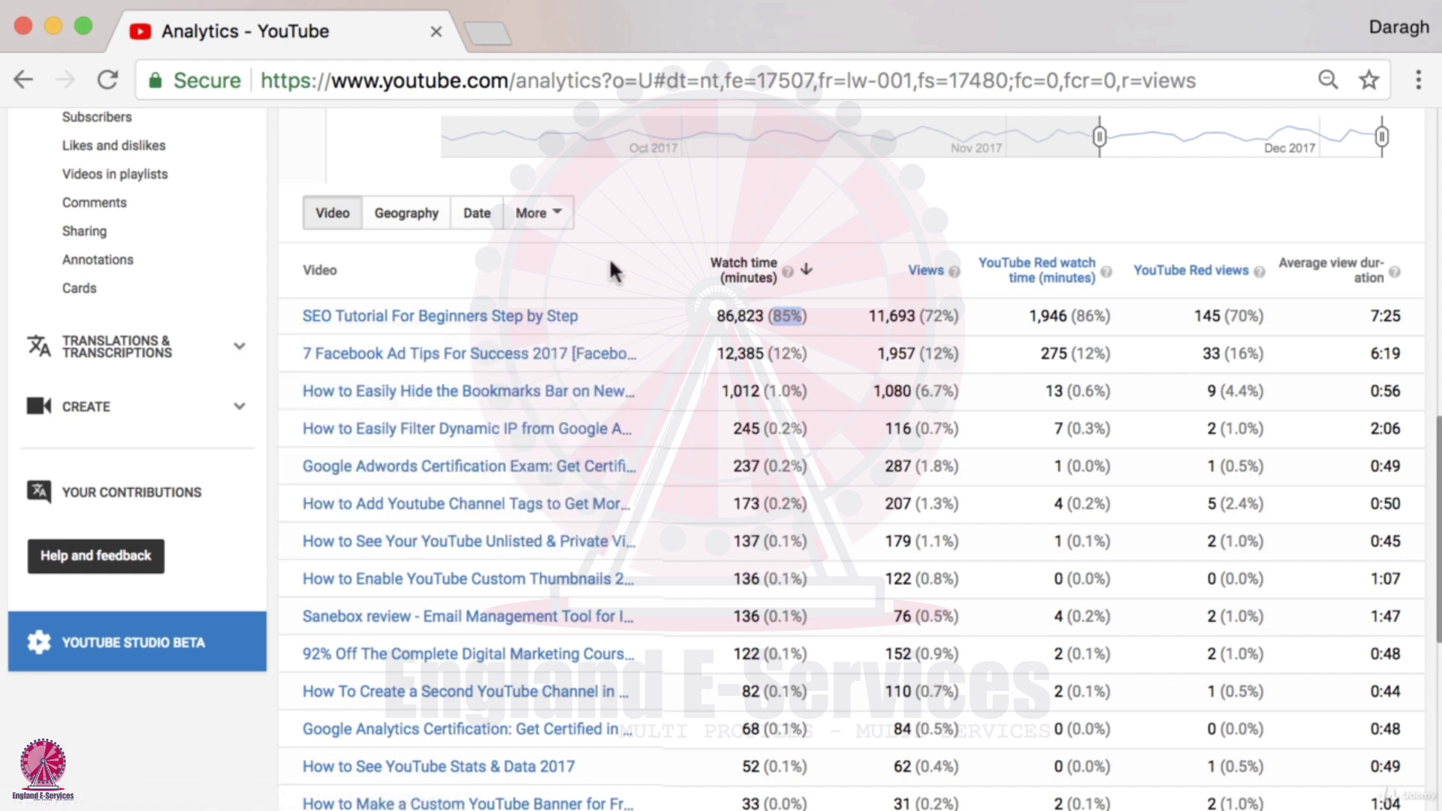
scroll(610, 262, "down", 1)
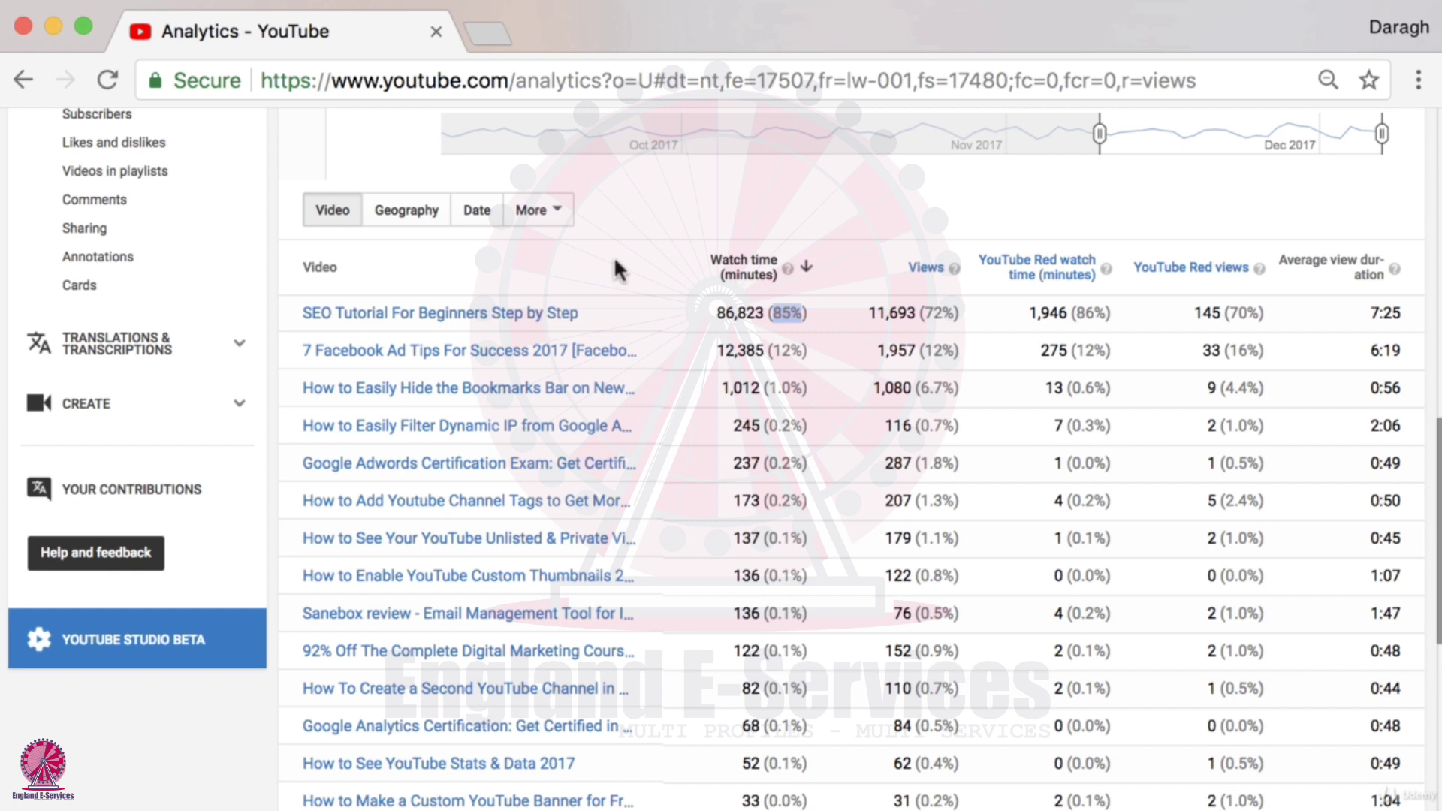
scroll(639, 288, "down", 3)
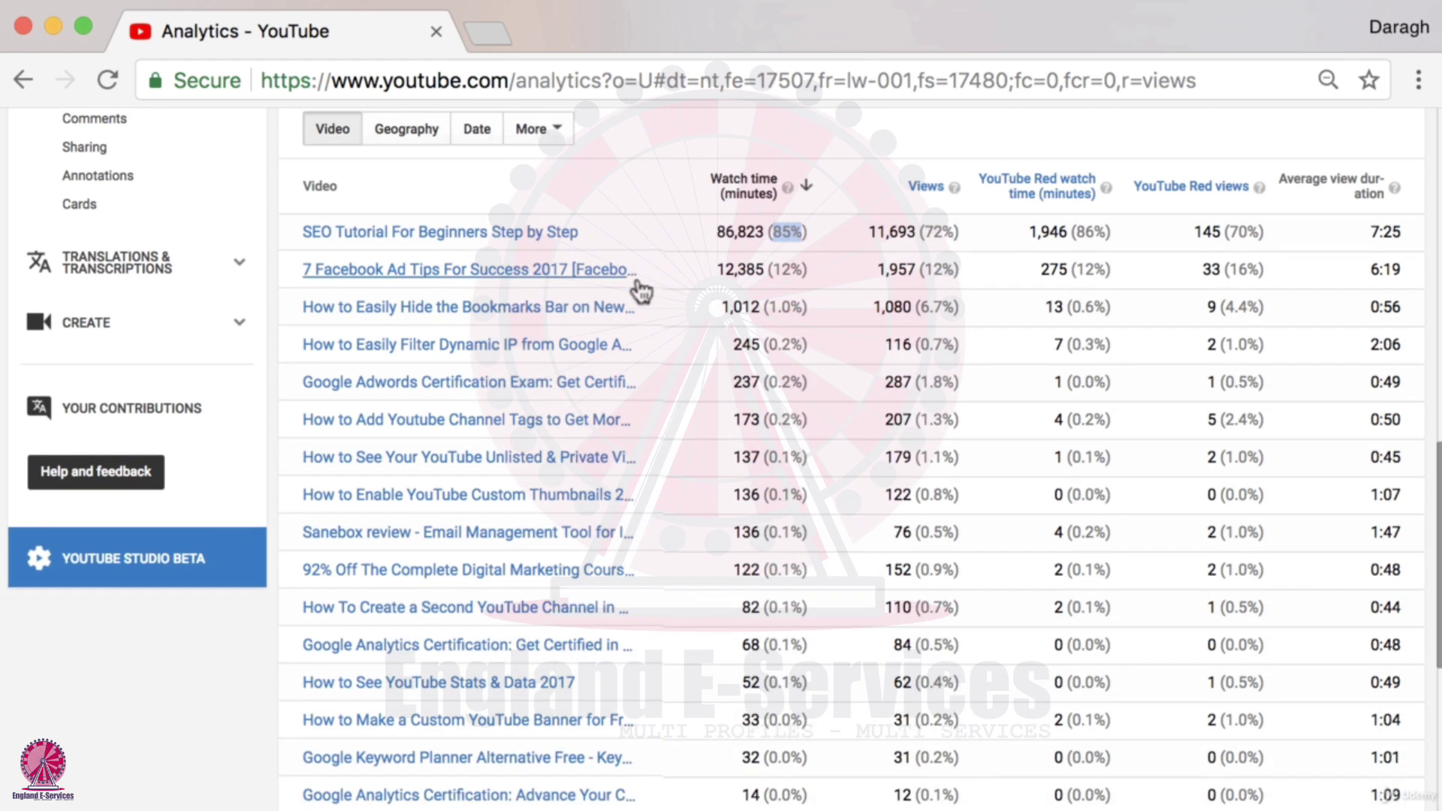
mouse_move(539, 565)
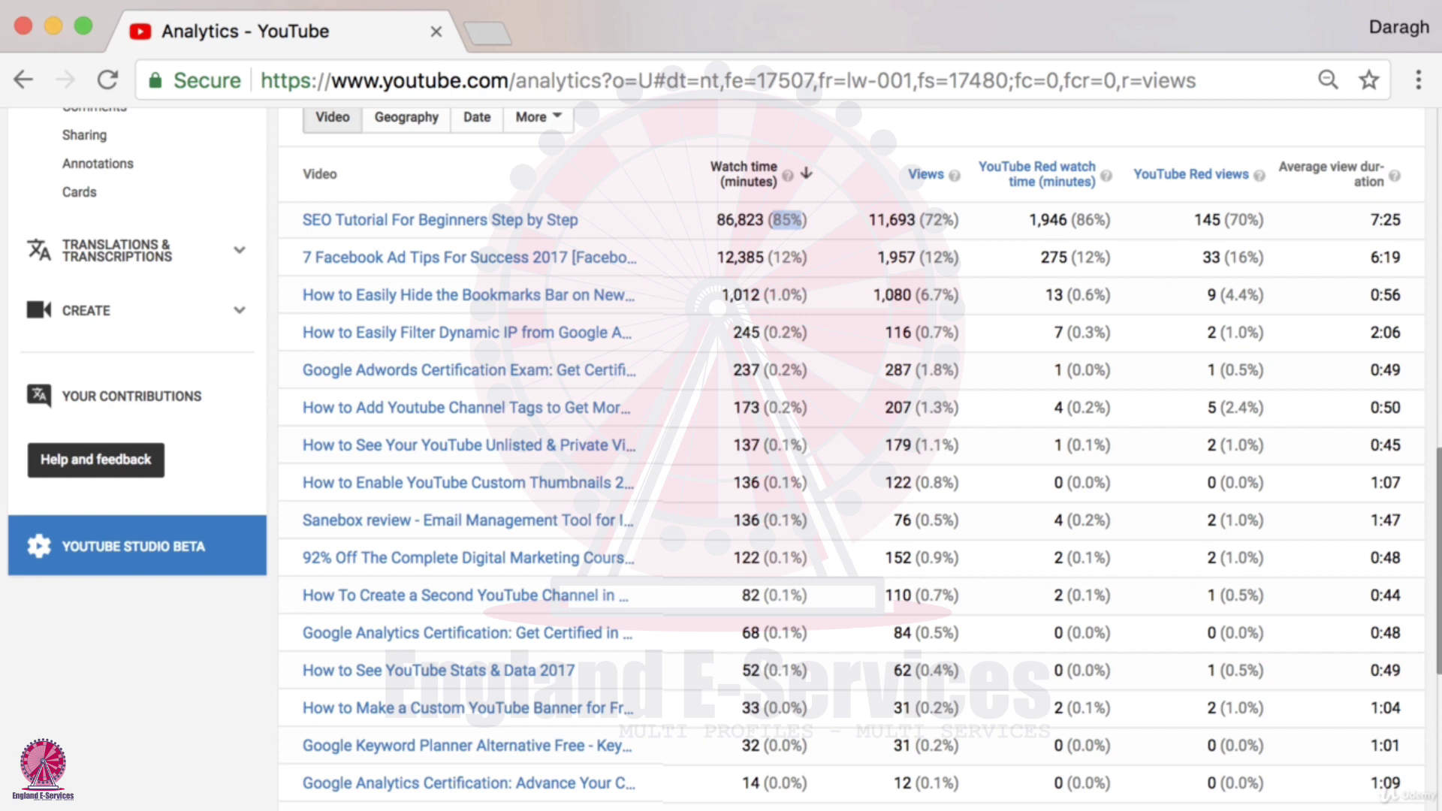
Open the Traffic sources report and bring up its table of watch time and views per traffic source
scroll(652, 340, "up", 7)
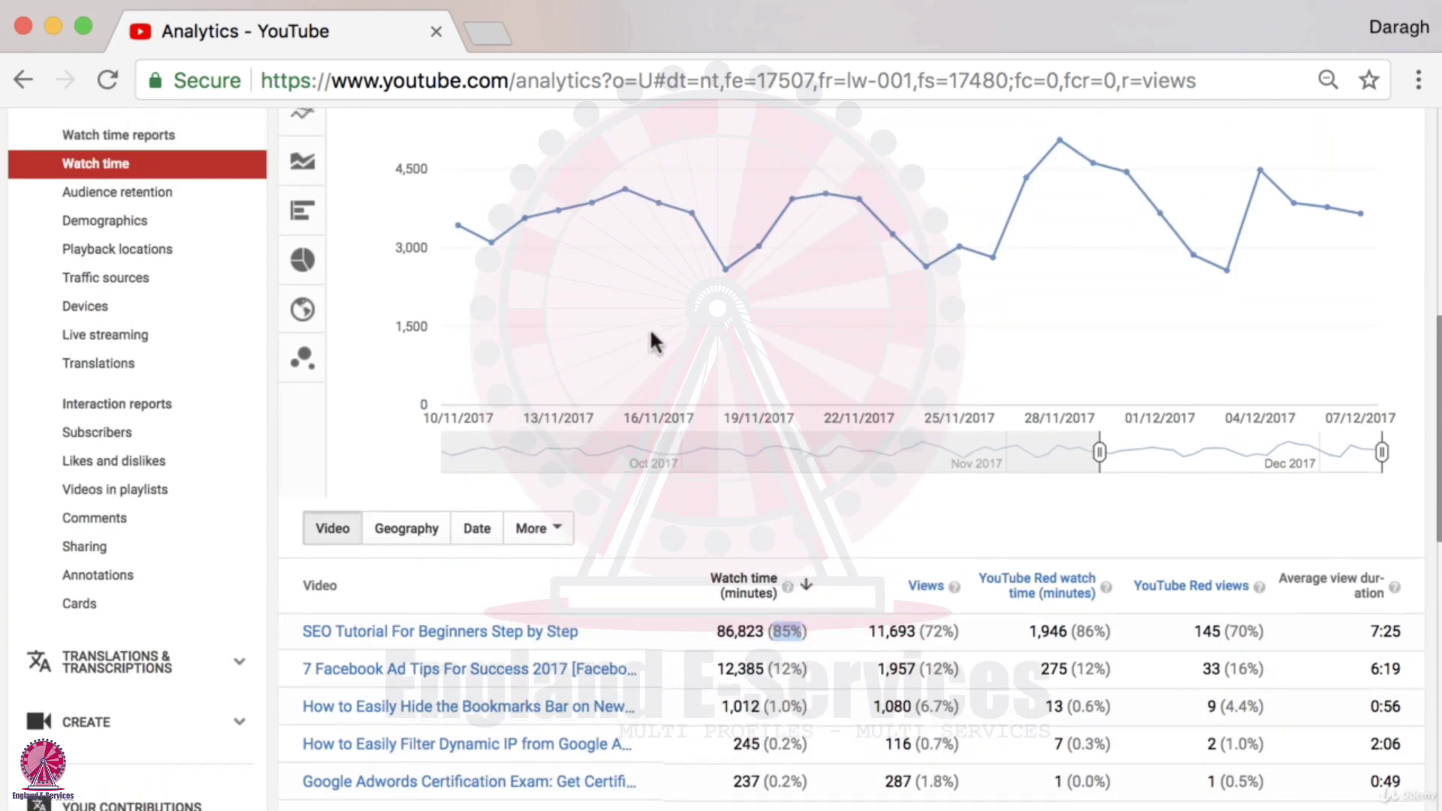
scroll(652, 343, "up", 1)
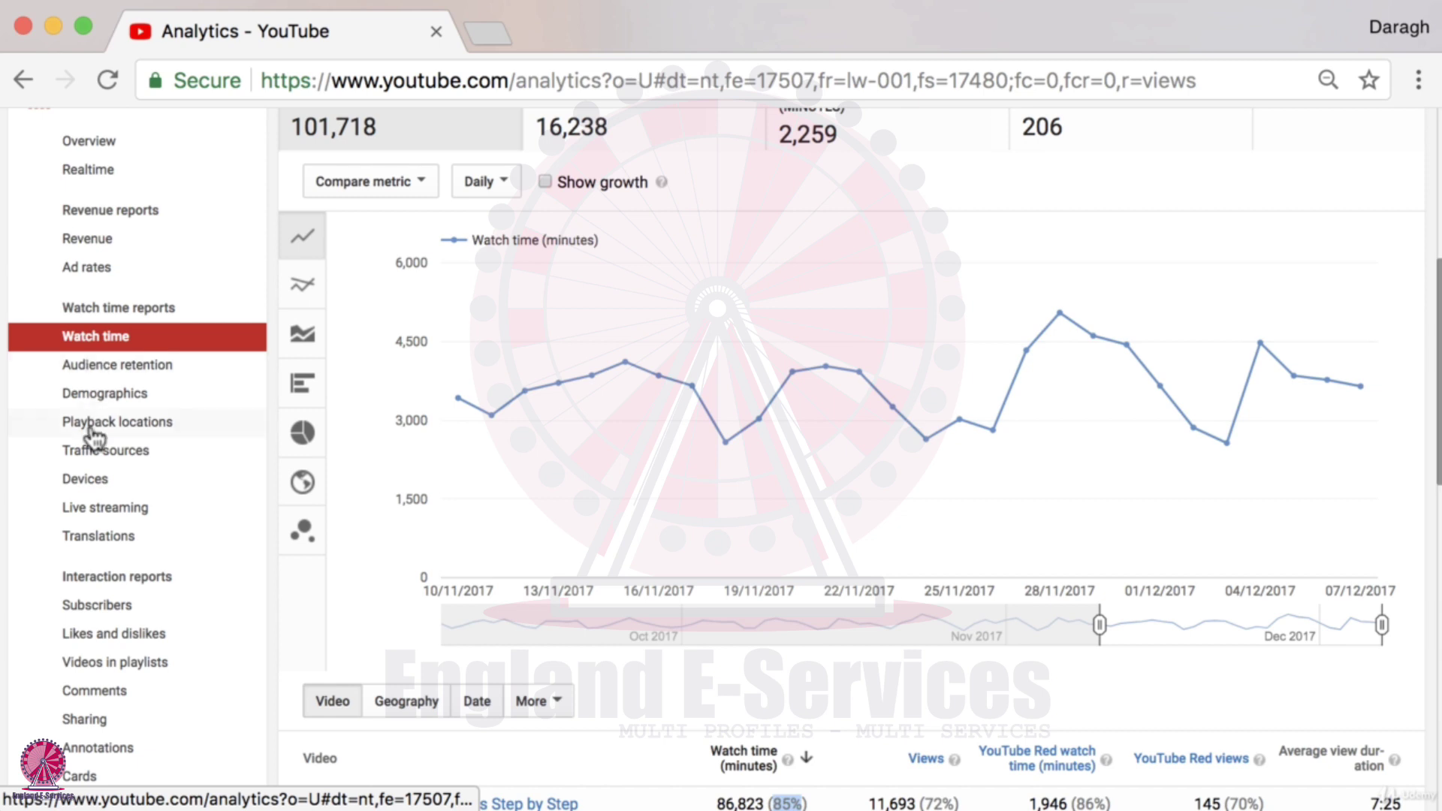
left_click(97, 454)
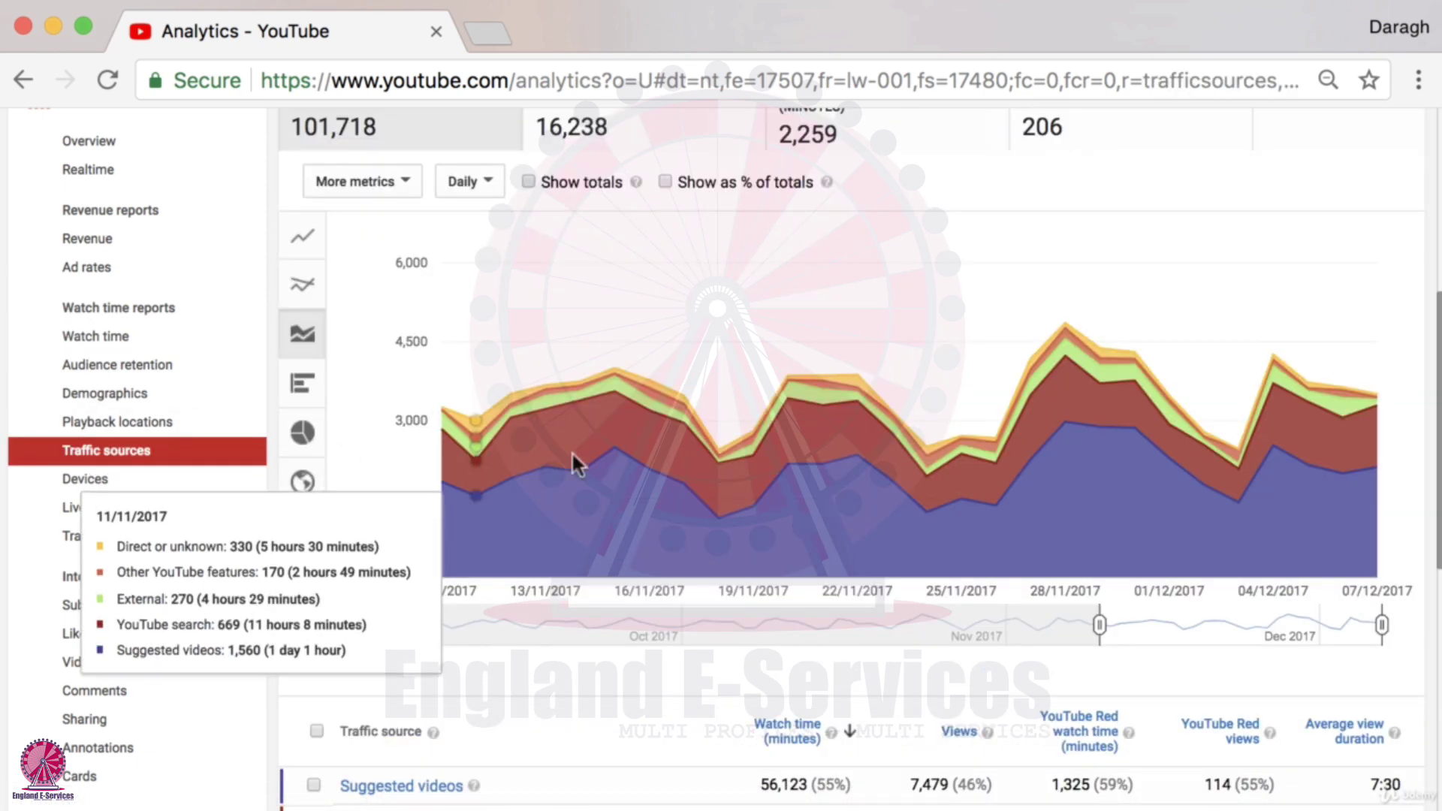
scroll(598, 460, "down", 5)
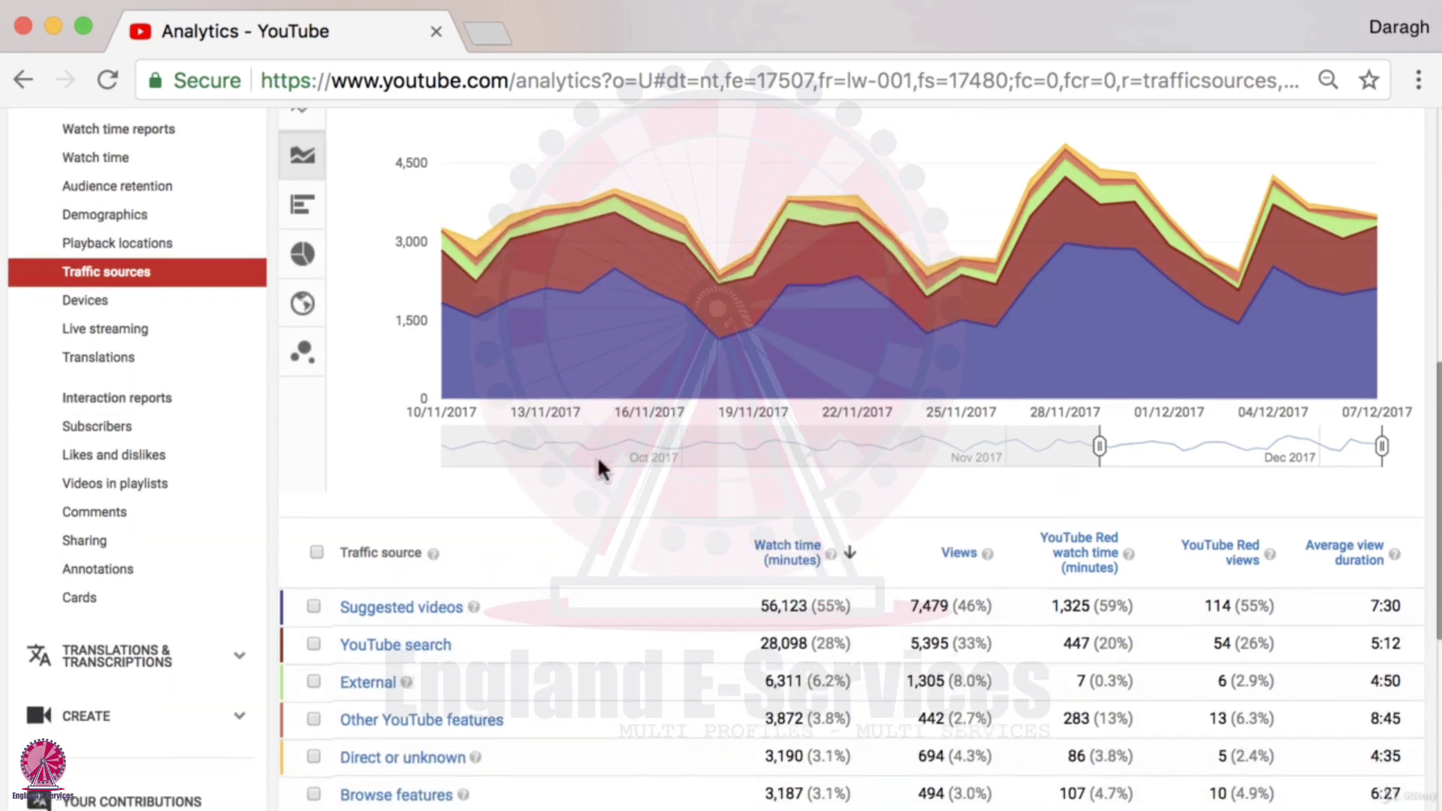
scroll(598, 460, "down", 1)
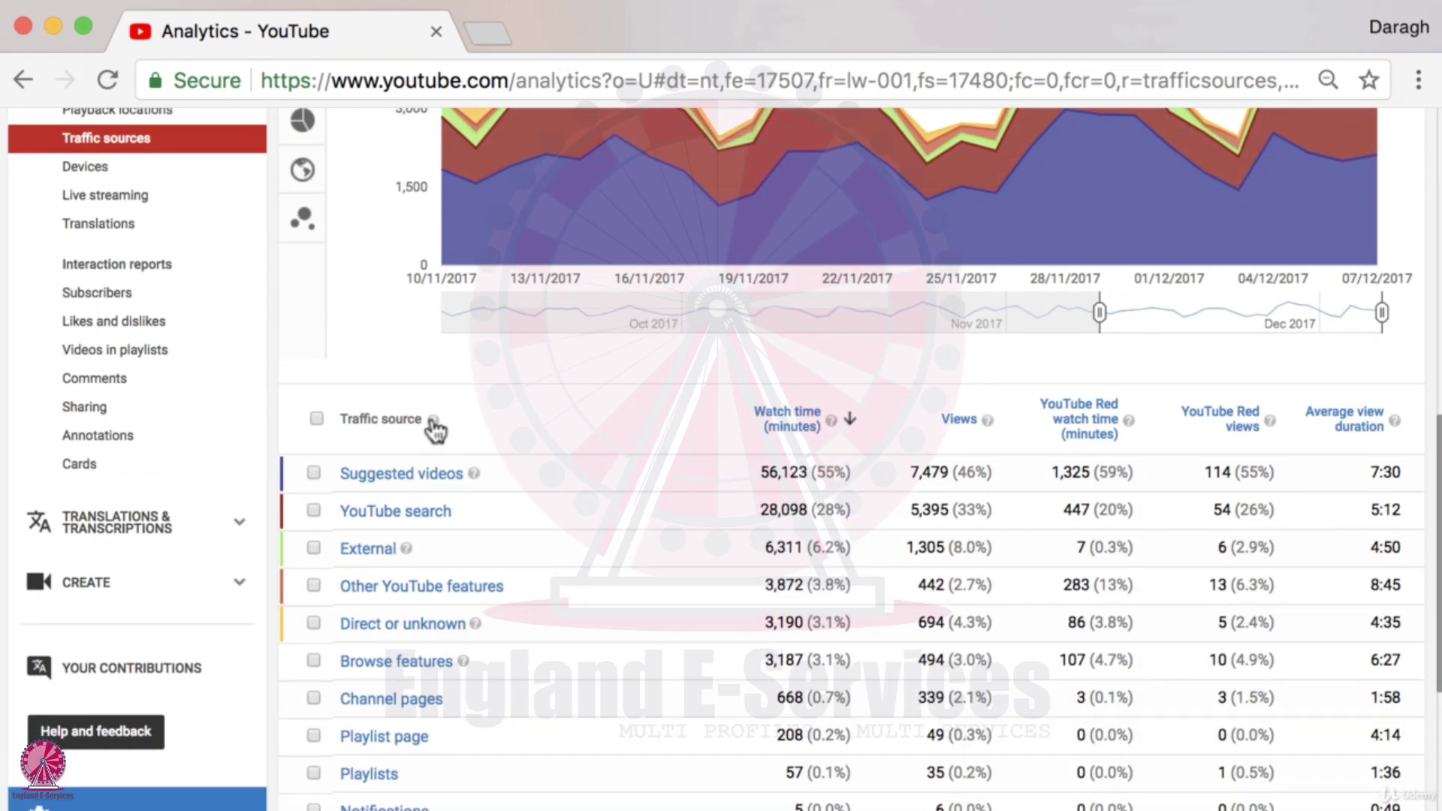
Read the help explanation of the Traffic source column and bring the full list of traffic sources into view
mouse_move(435, 419)
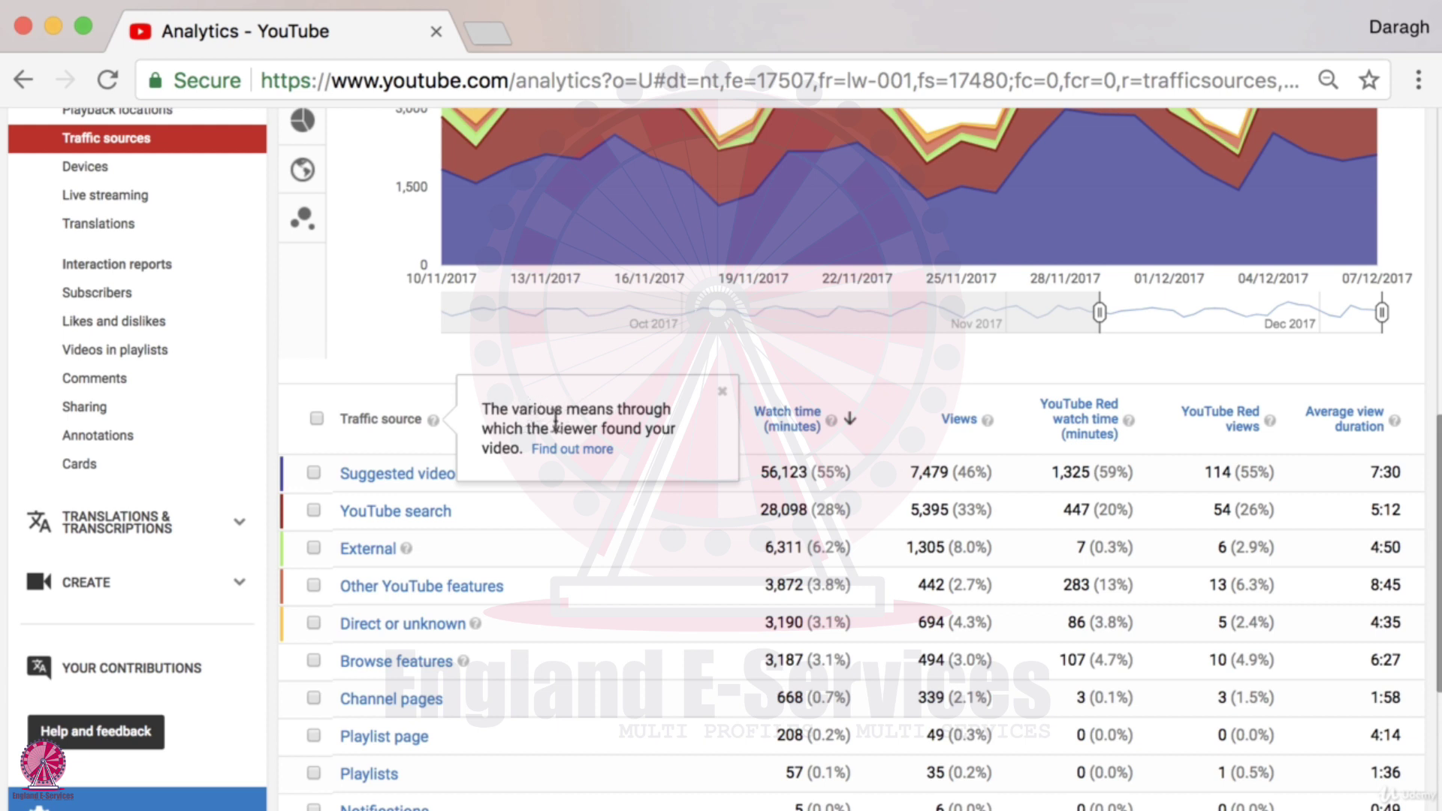
left_click_drag(553, 428, 521, 449)
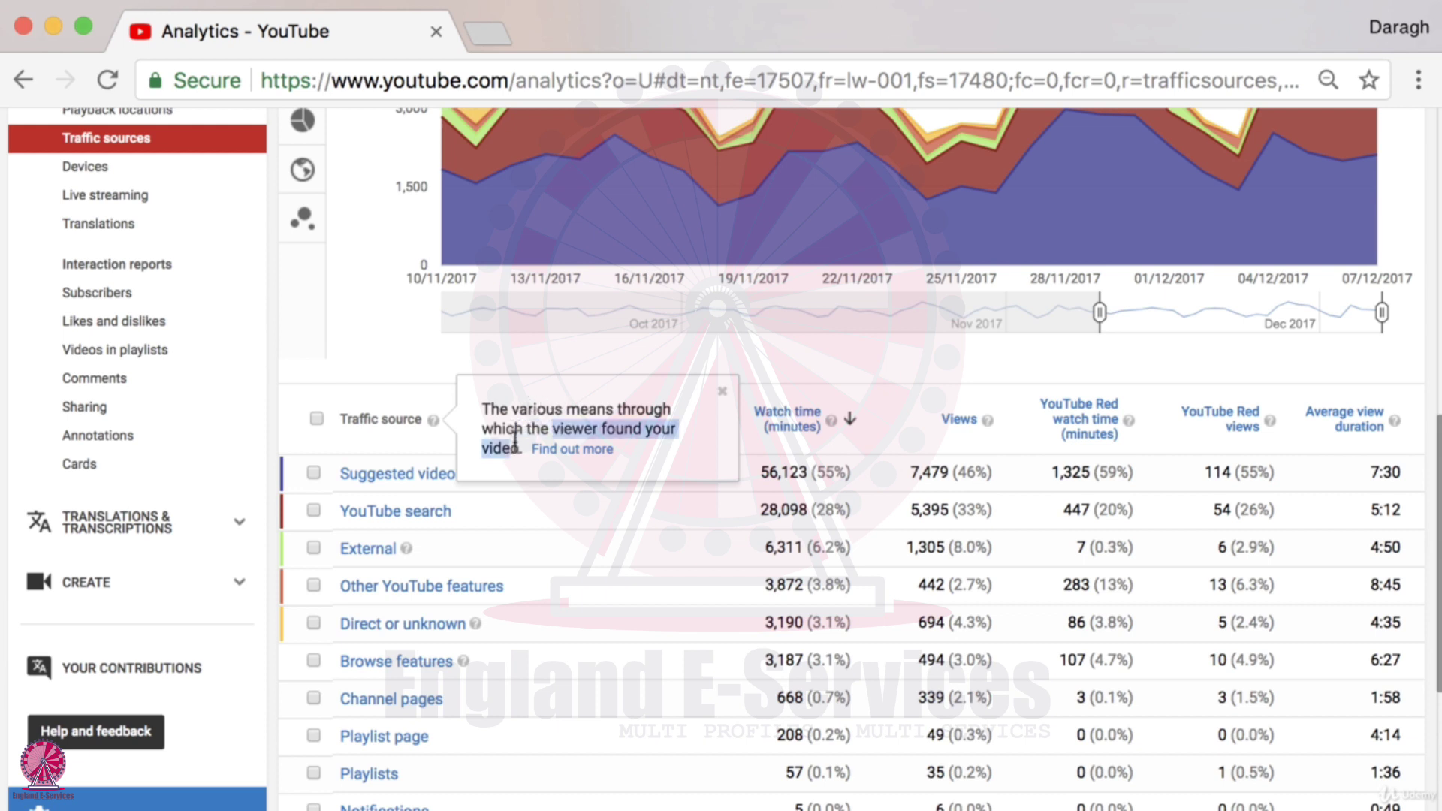
left_click(410, 363)
scroll(409, 364, "down", 4)
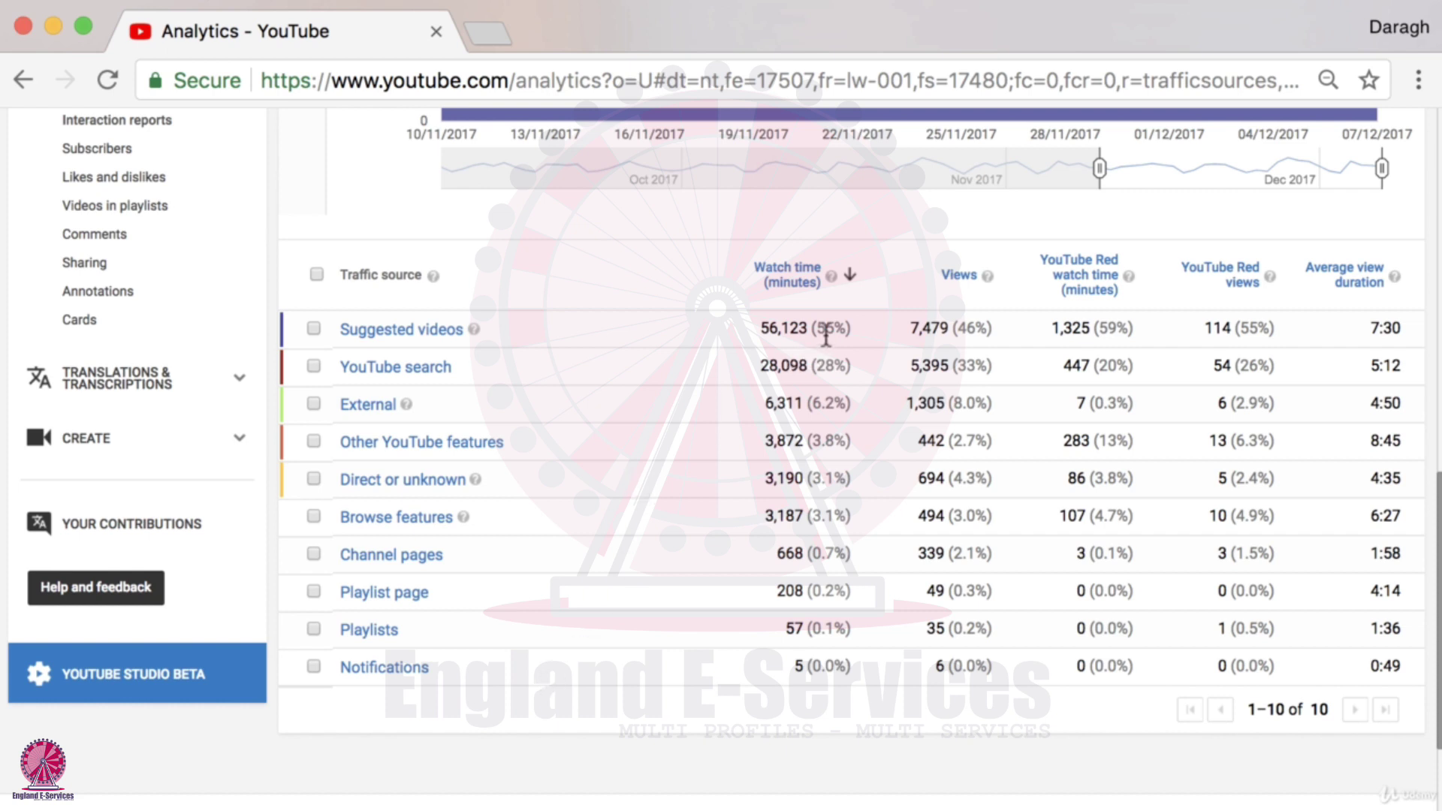
Check the watch time share of Suggested videos and read its help explanation, postponing the iCloud connection alert
left_click_drag(822, 331, 842, 331)
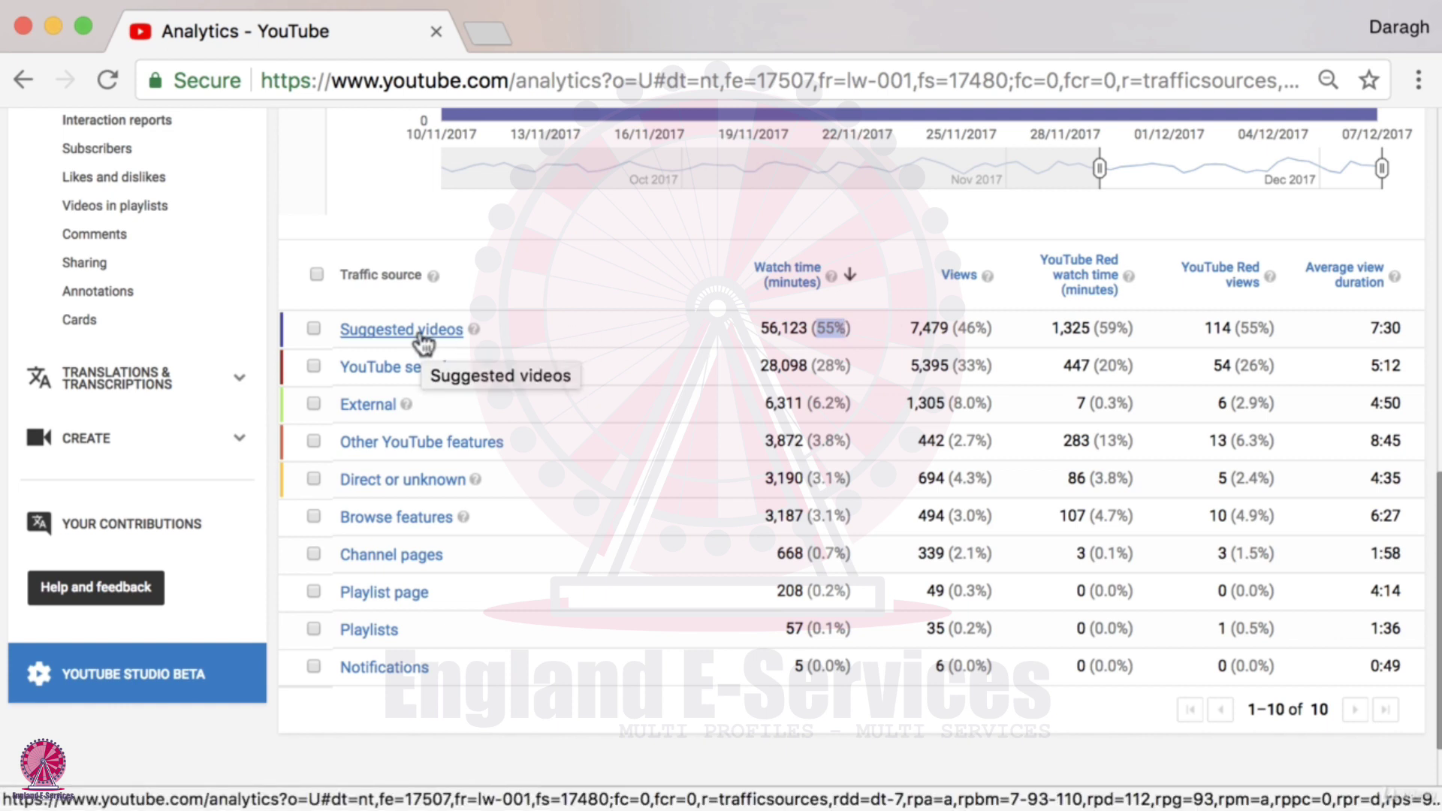
left_click(475, 330)
left_click(976, 219)
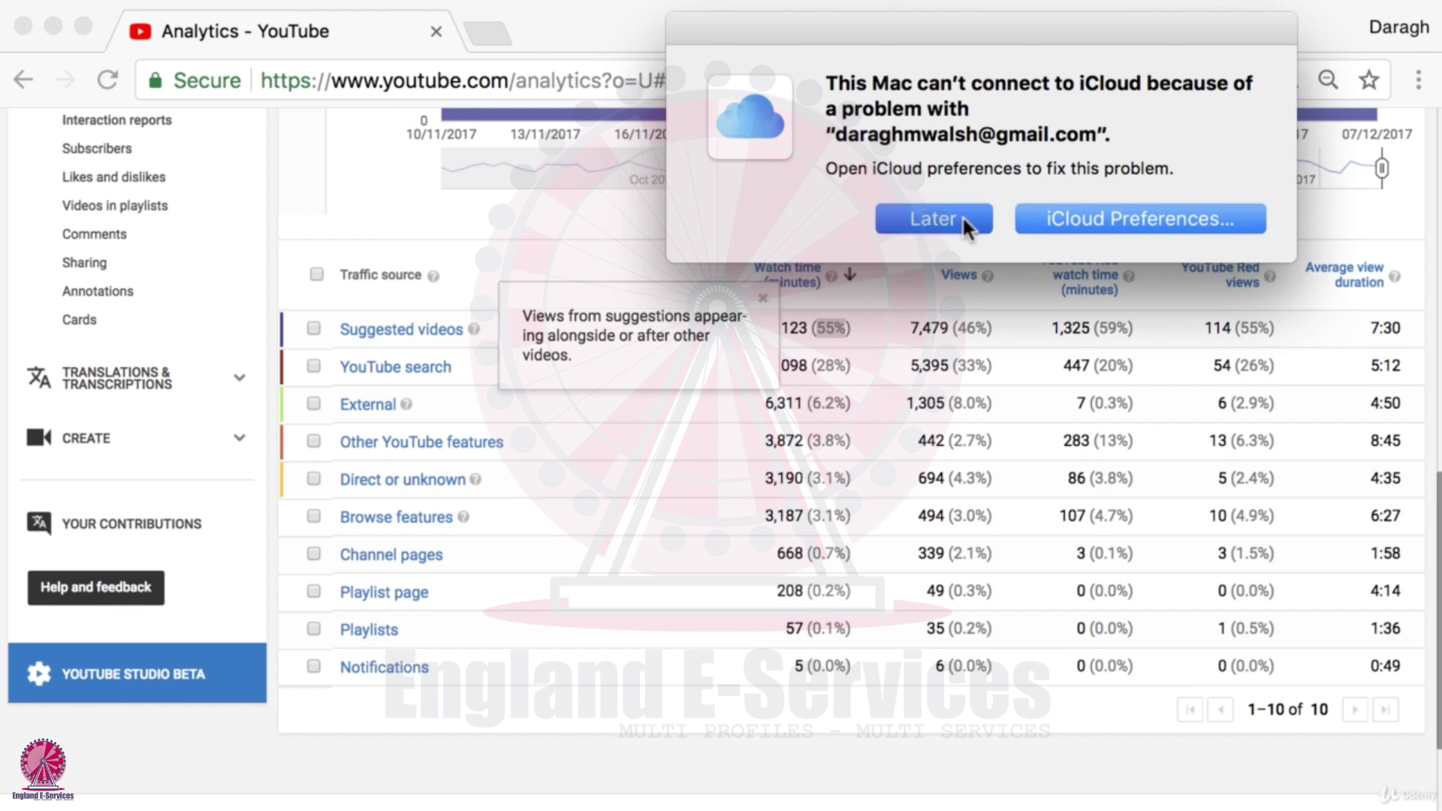
left_click(618, 338)
left_click_drag(618, 338, 620, 356)
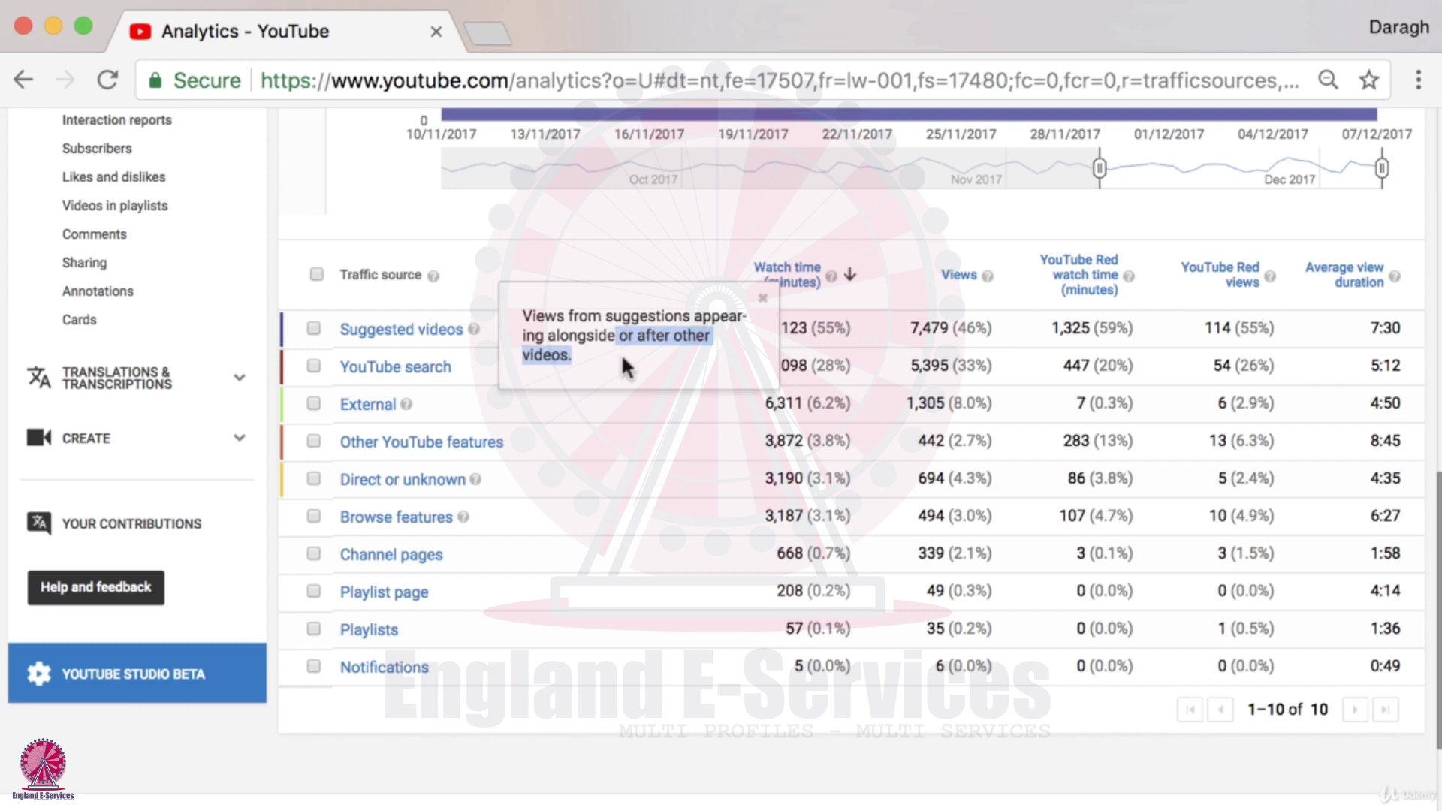
left_click(625, 250)
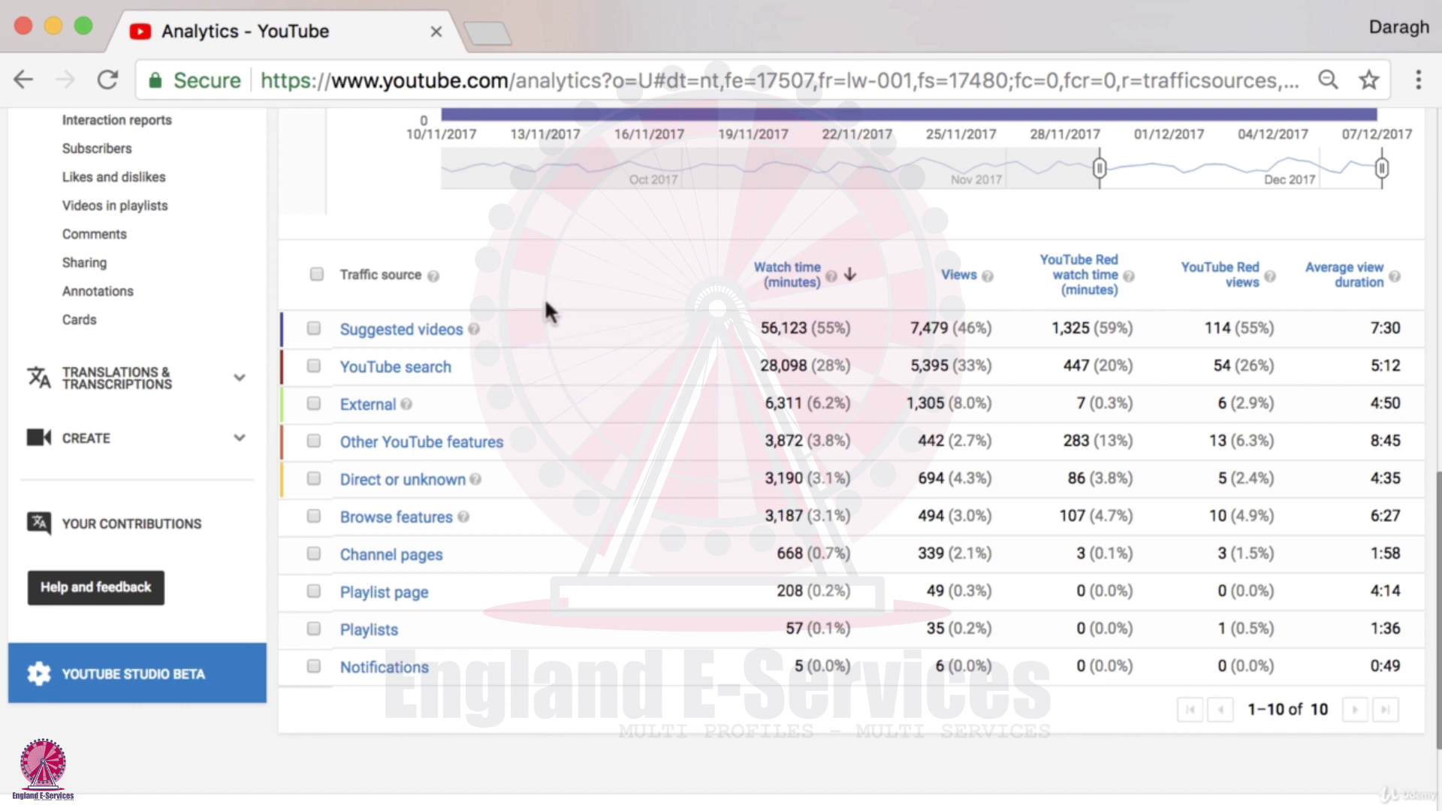
Look into the Suggested videos breakdown and the "Search Engine Optimization crash course" video page, and return to the full traffic source table
left_click(395, 331)
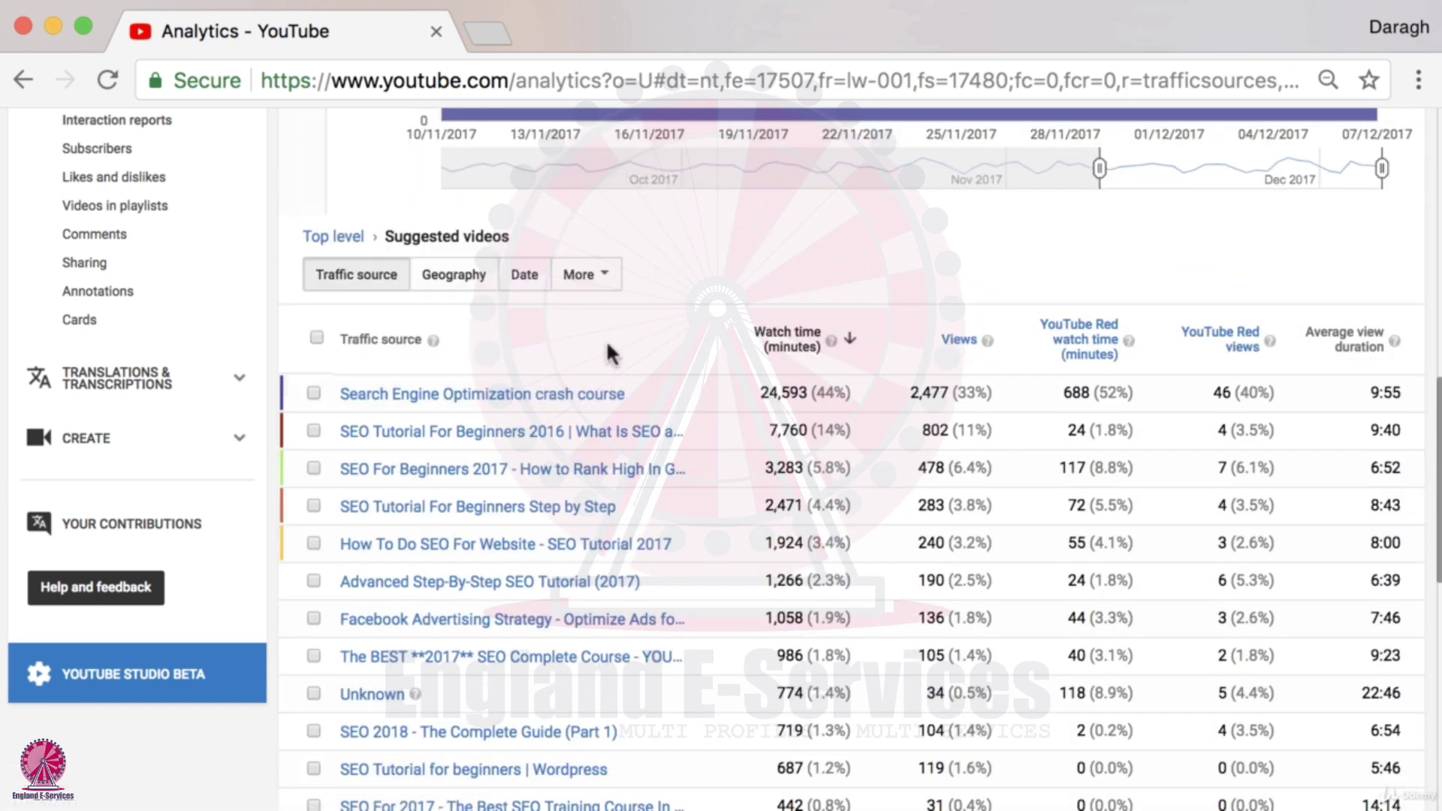
mouse_move(525, 408)
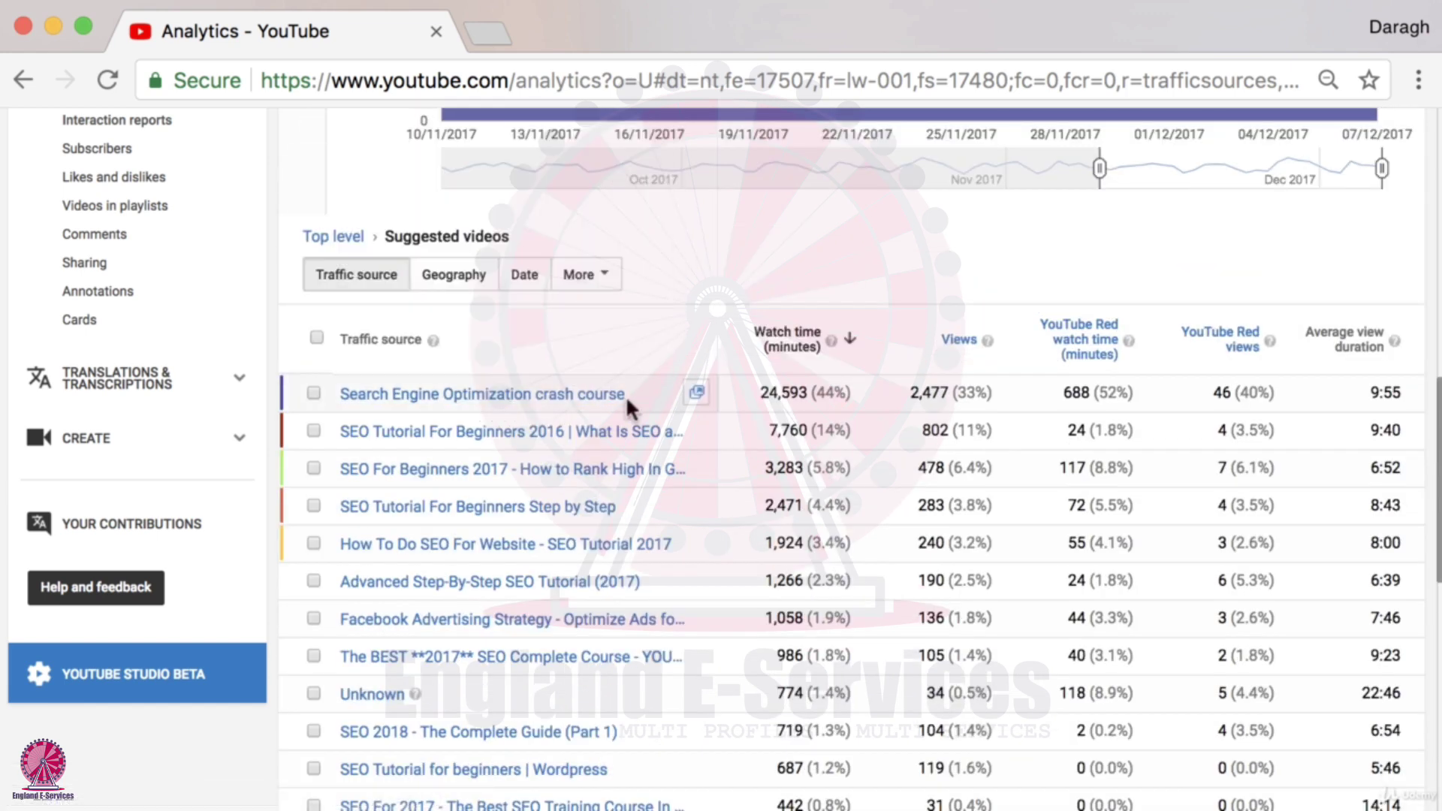
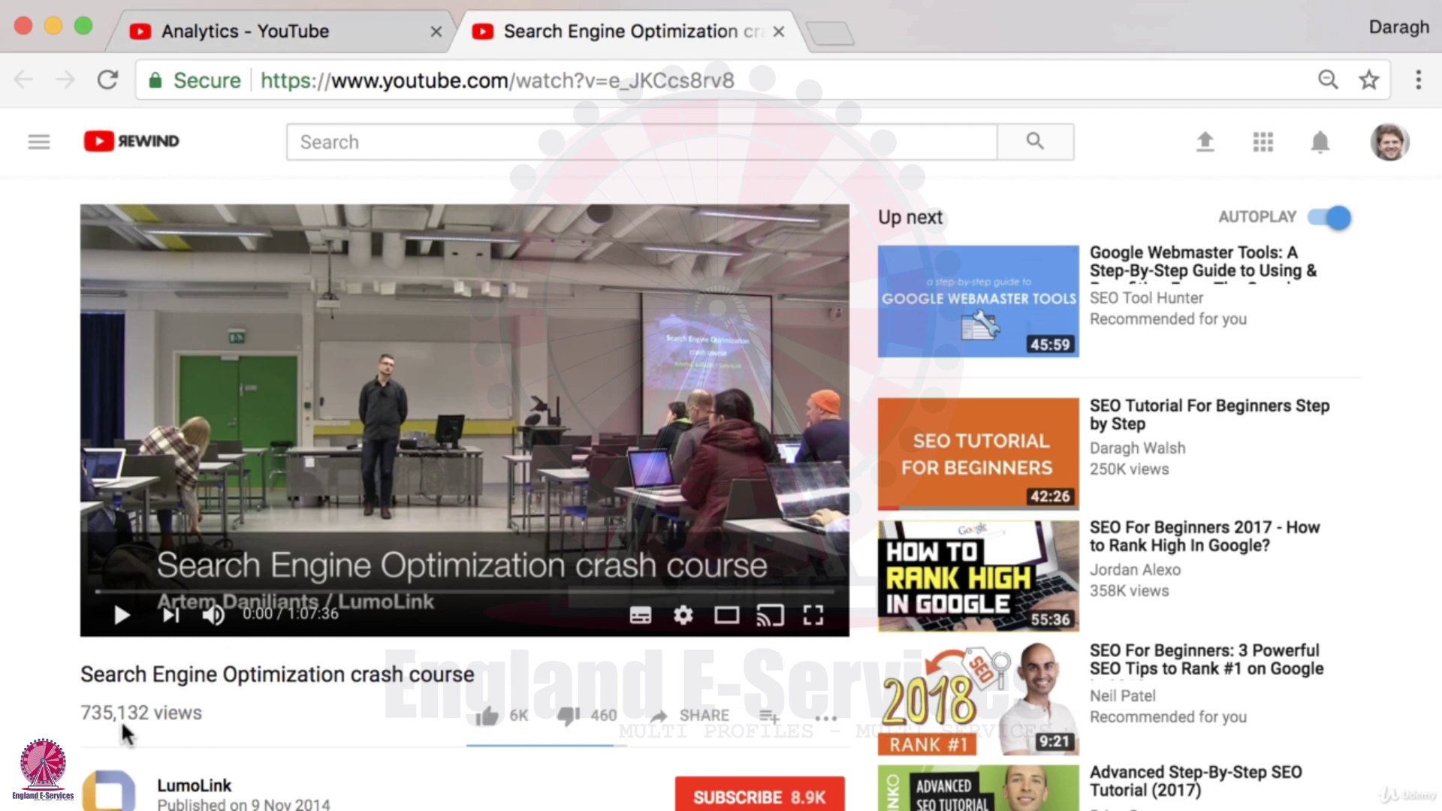
scroll(150, 721, "down", 3)
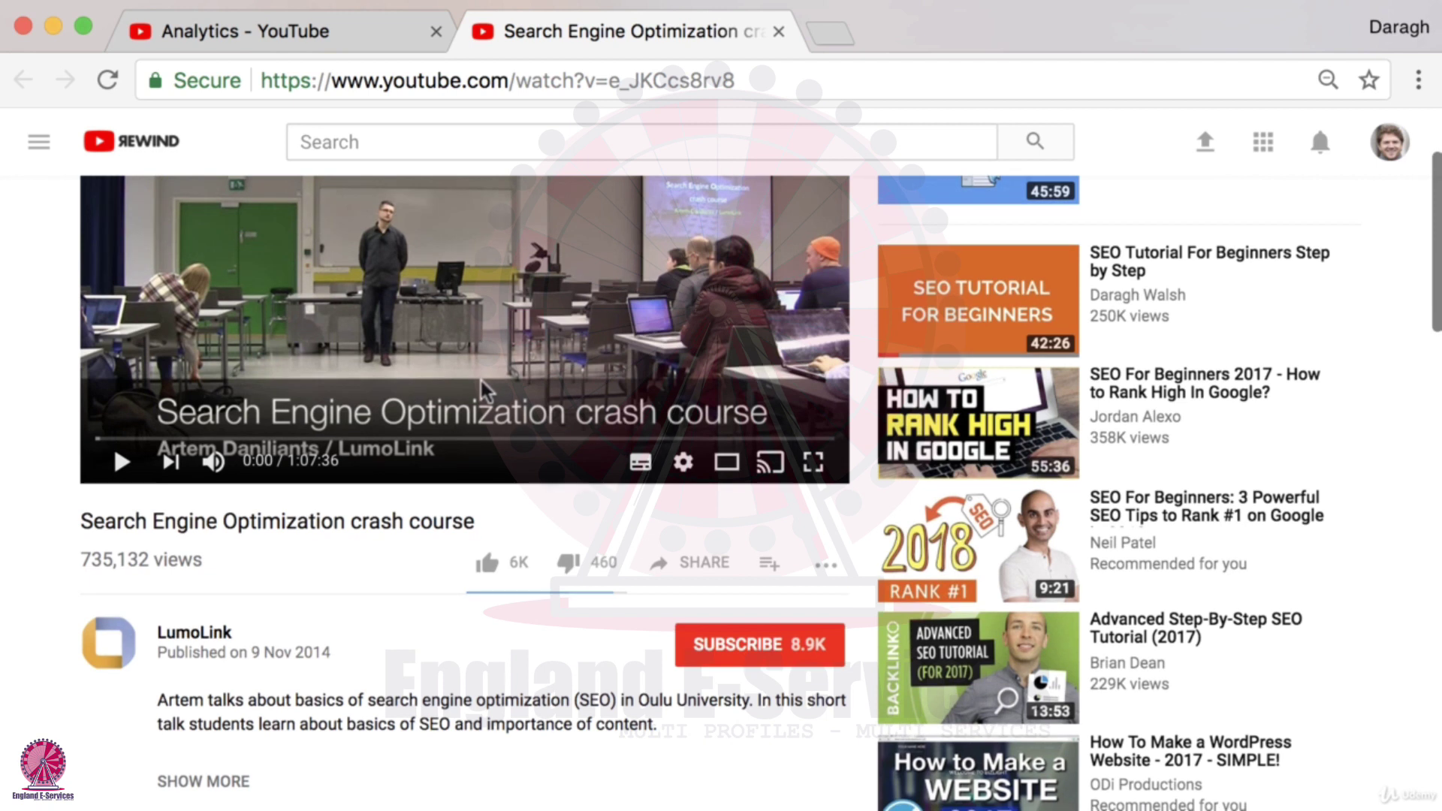
left_click(323, 32)
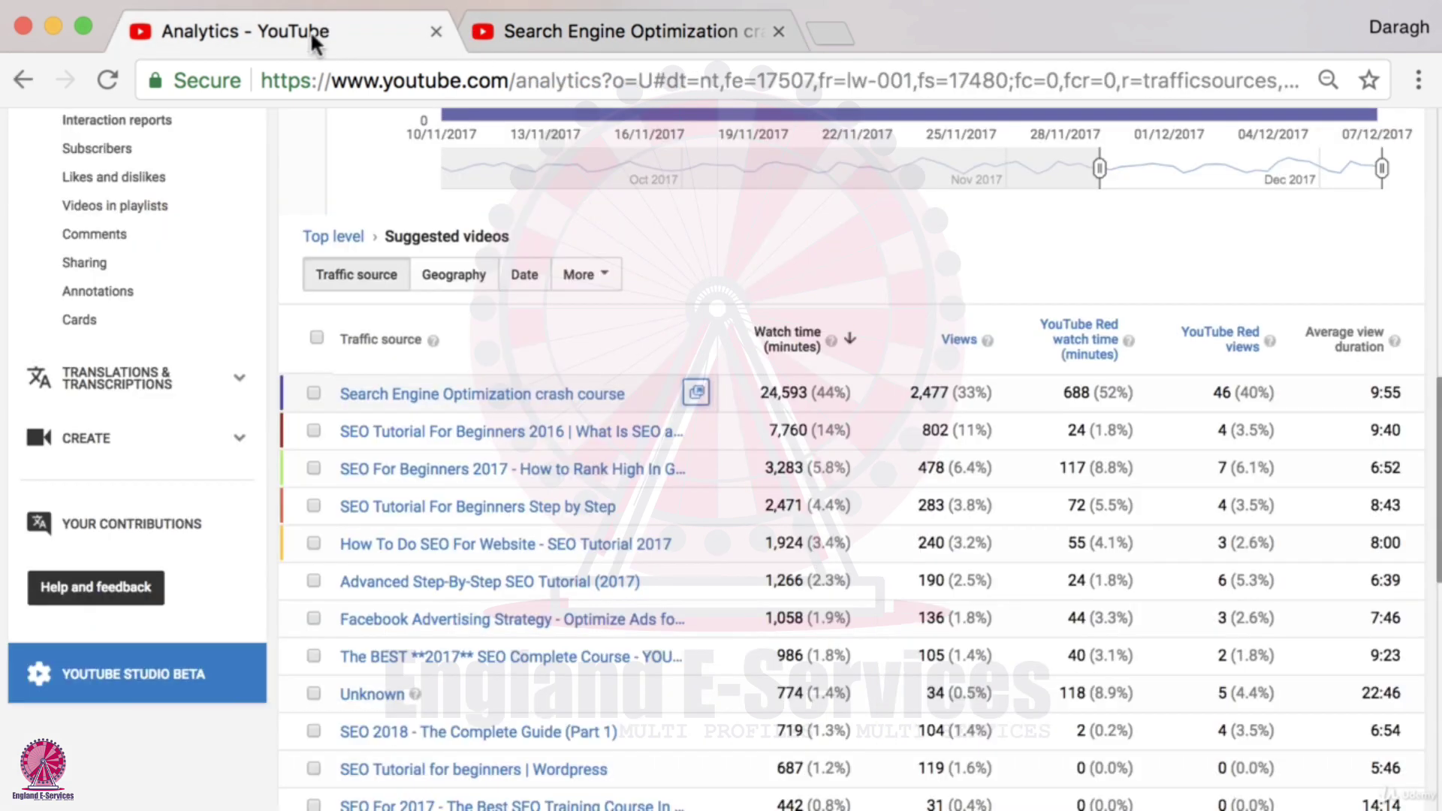
left_click(17, 79)
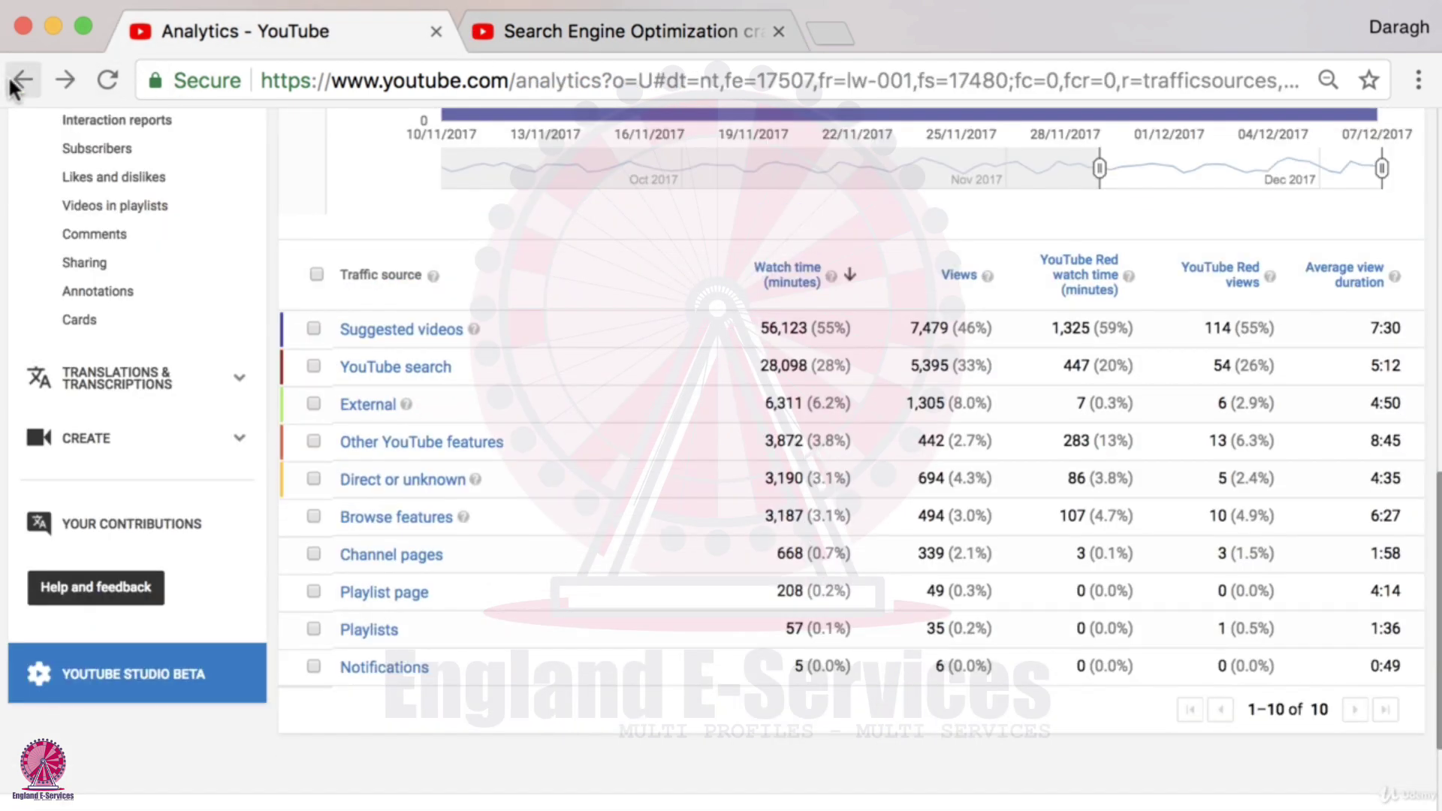
Examine the search terms in the YouTube search breakdown and return to the full traffic source table
left_click(422, 367)
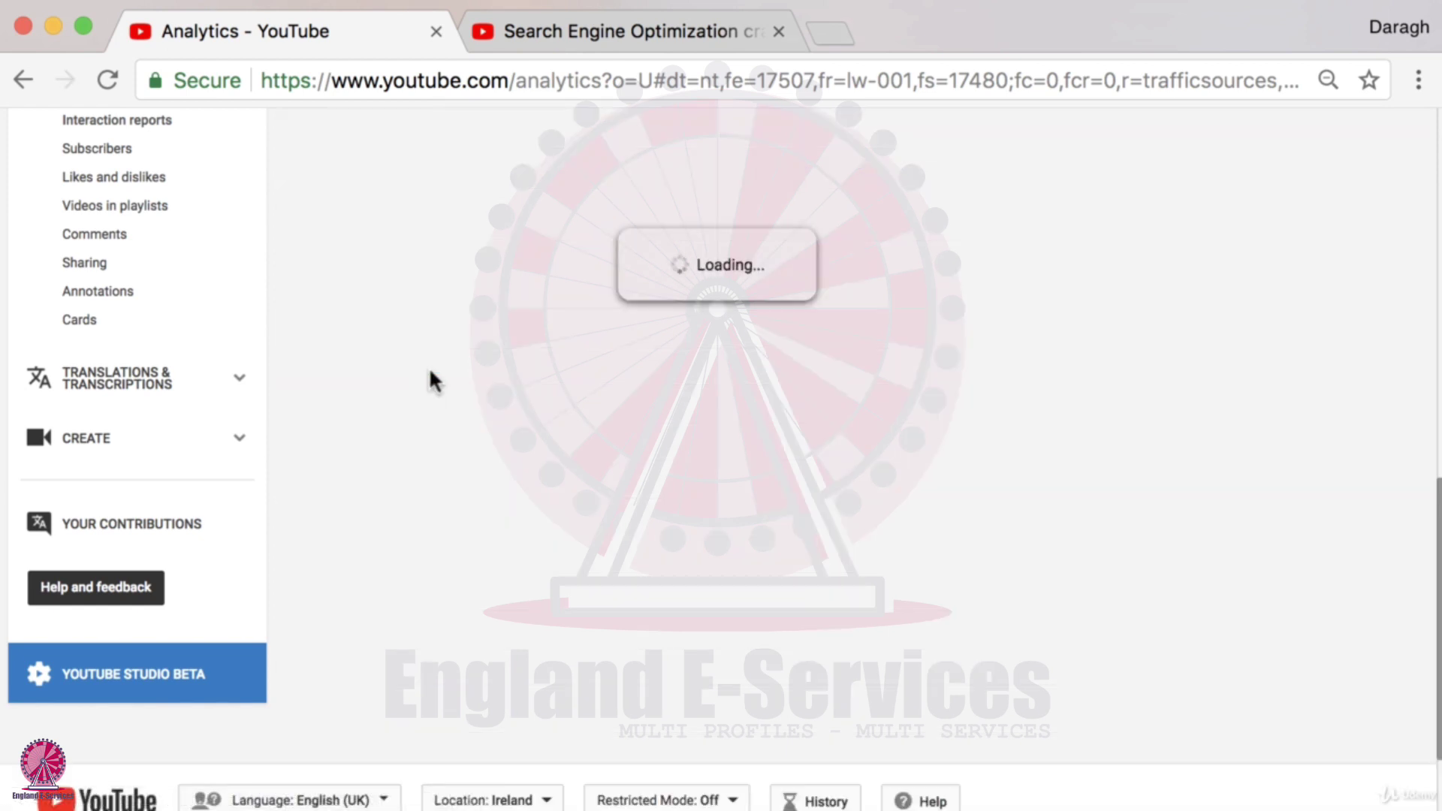
scroll(532, 418, "up", 1)
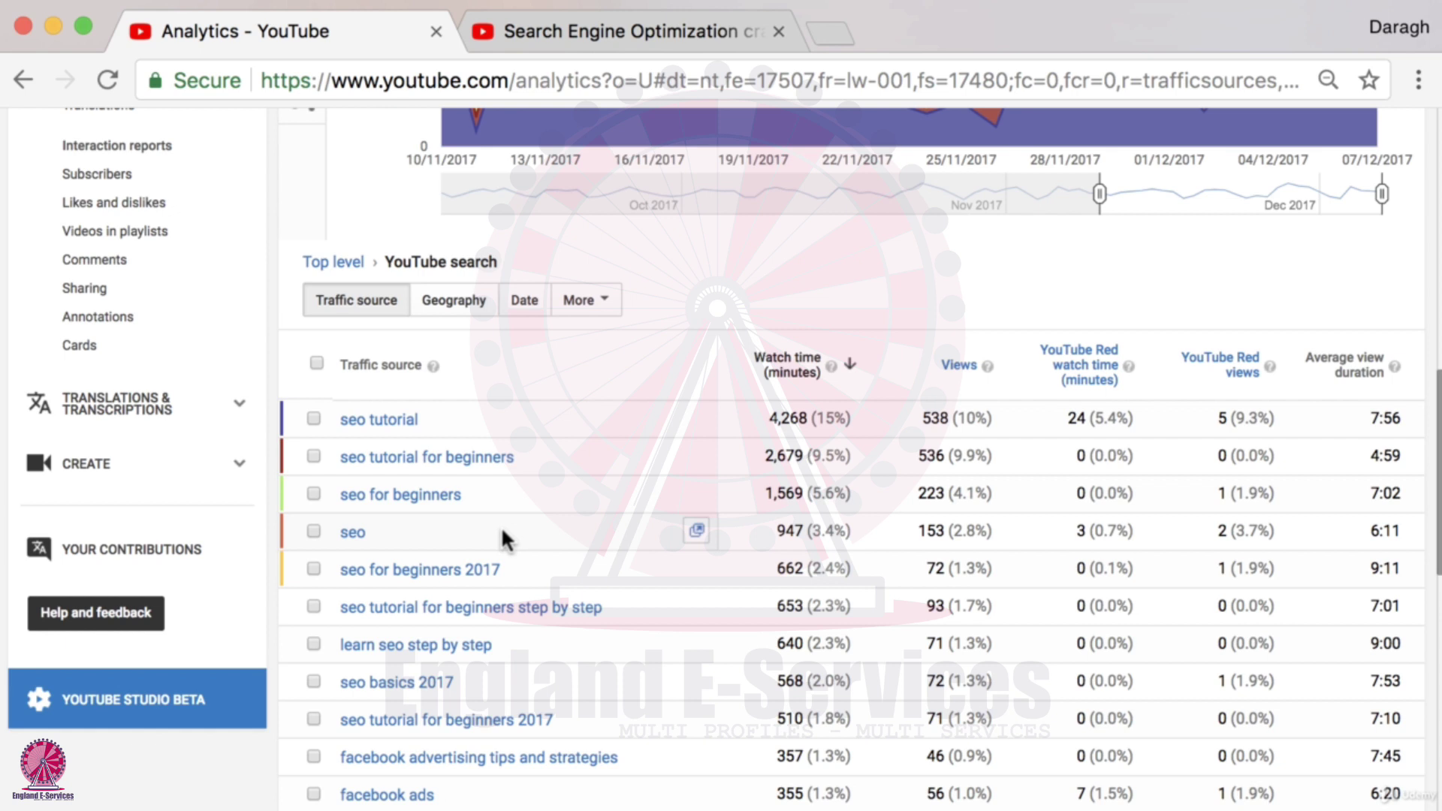
scroll(501, 527, "down", 3)
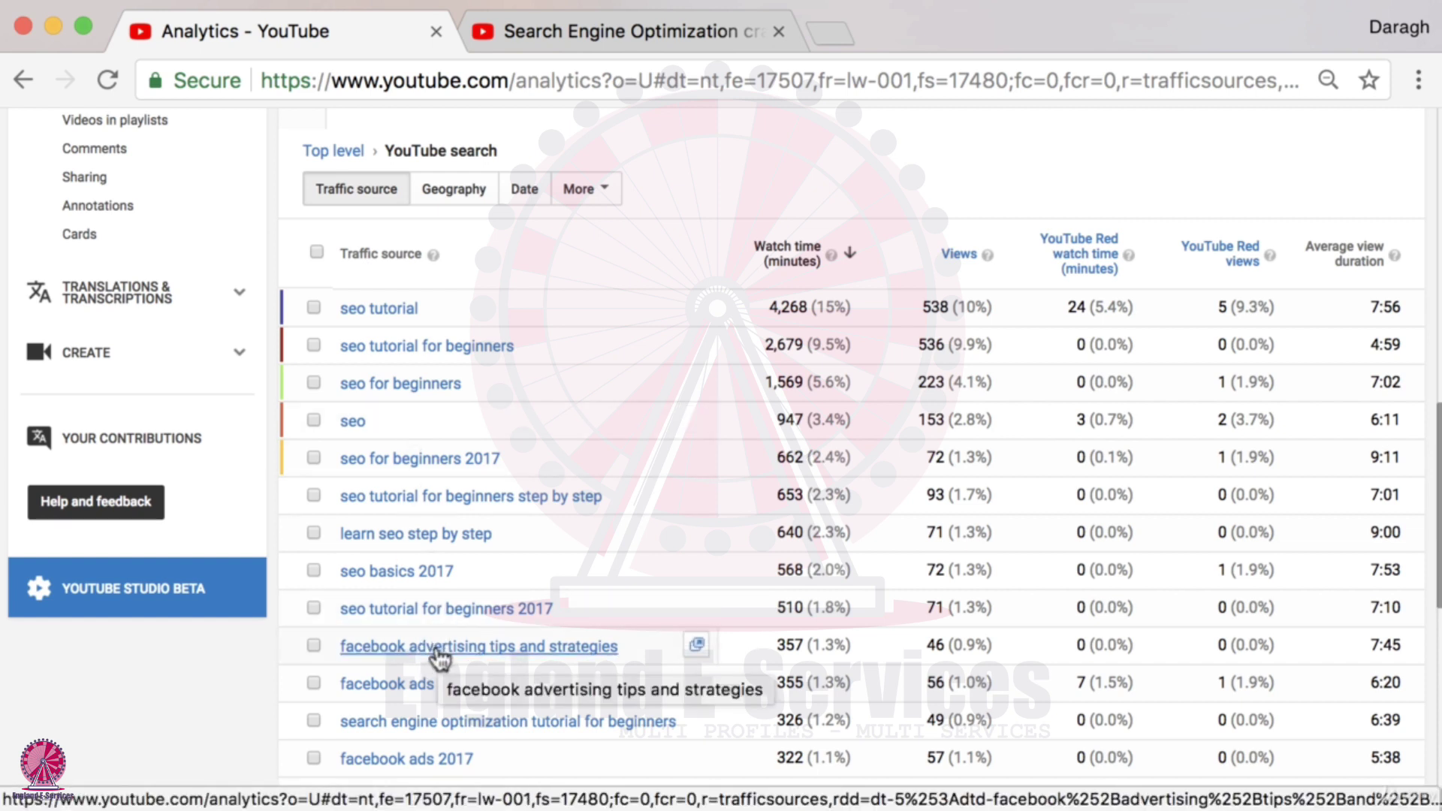
left_click(22, 82)
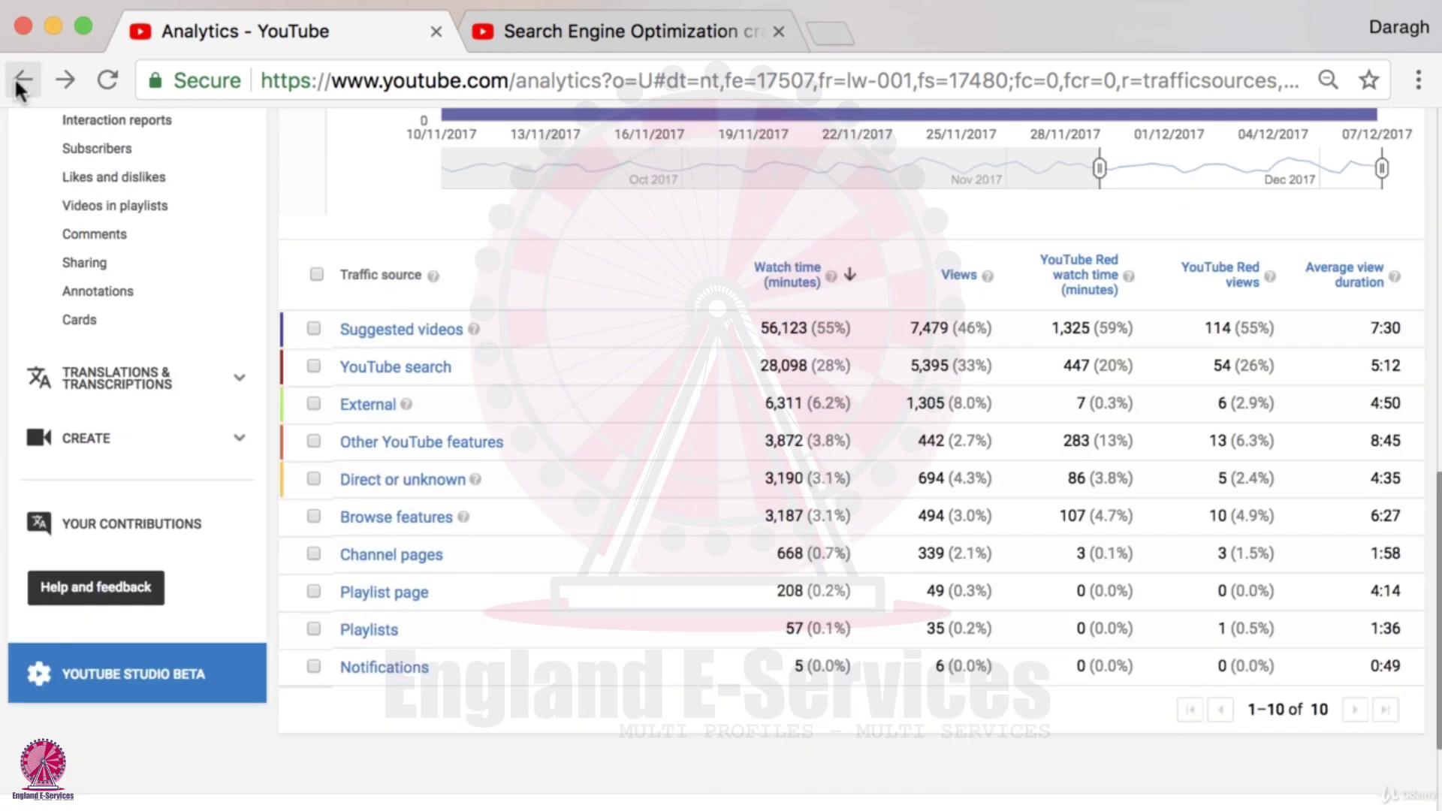
Open the Demographics report and look over its chart of viewers by age and gender
scroll(448, 392, "up", 4)
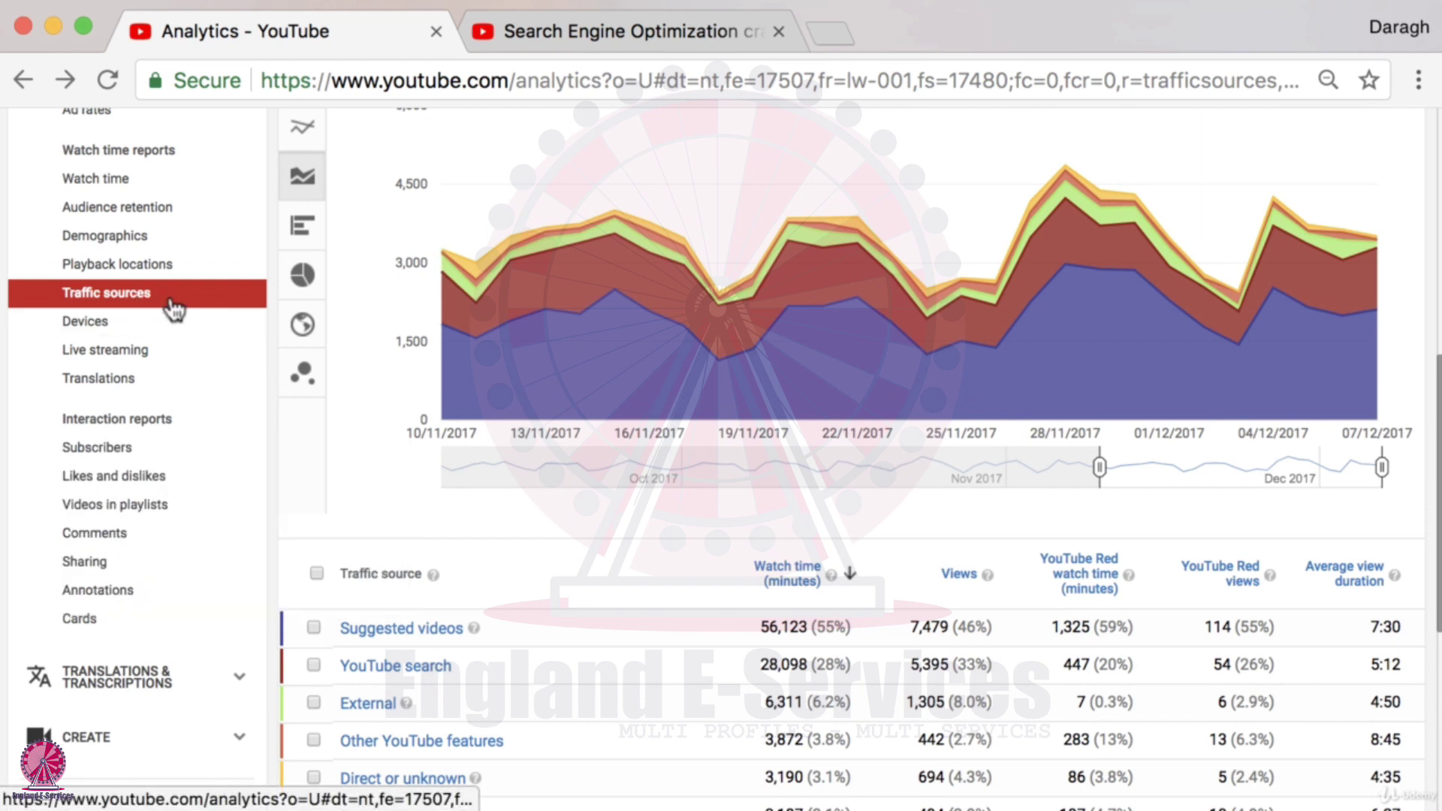
scroll(556, 569, "down", 1)
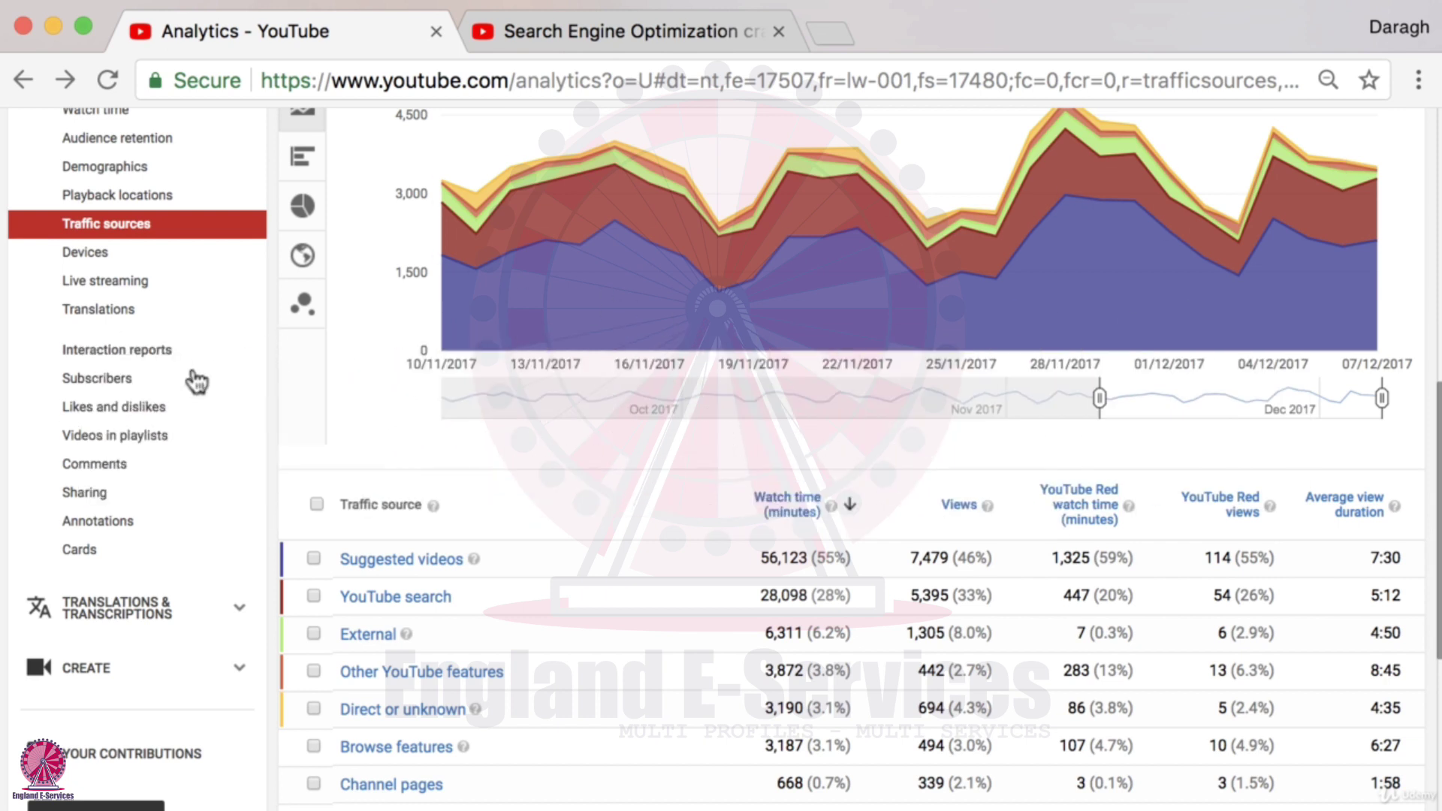
scroll(193, 375, "up", 3)
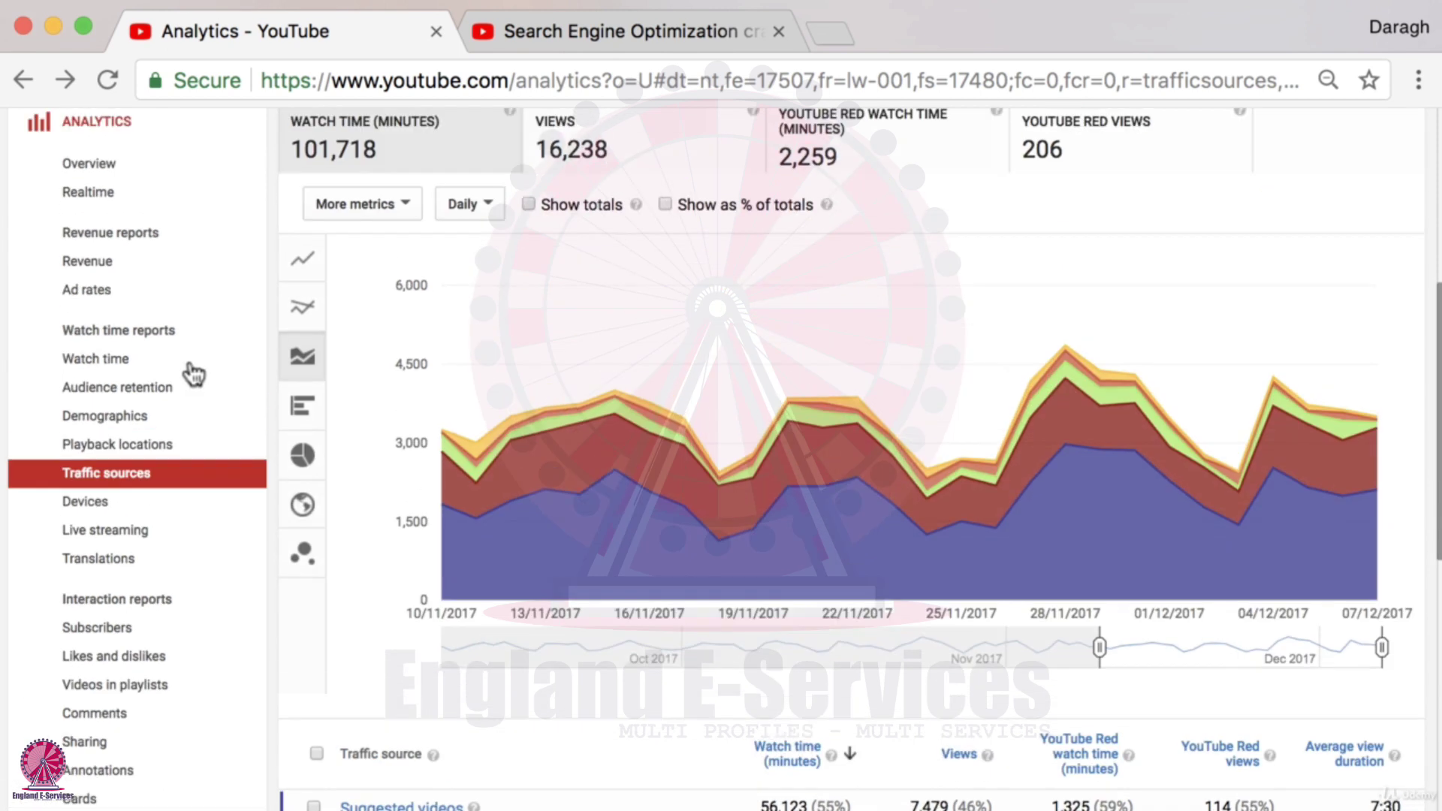
left_click(148, 418)
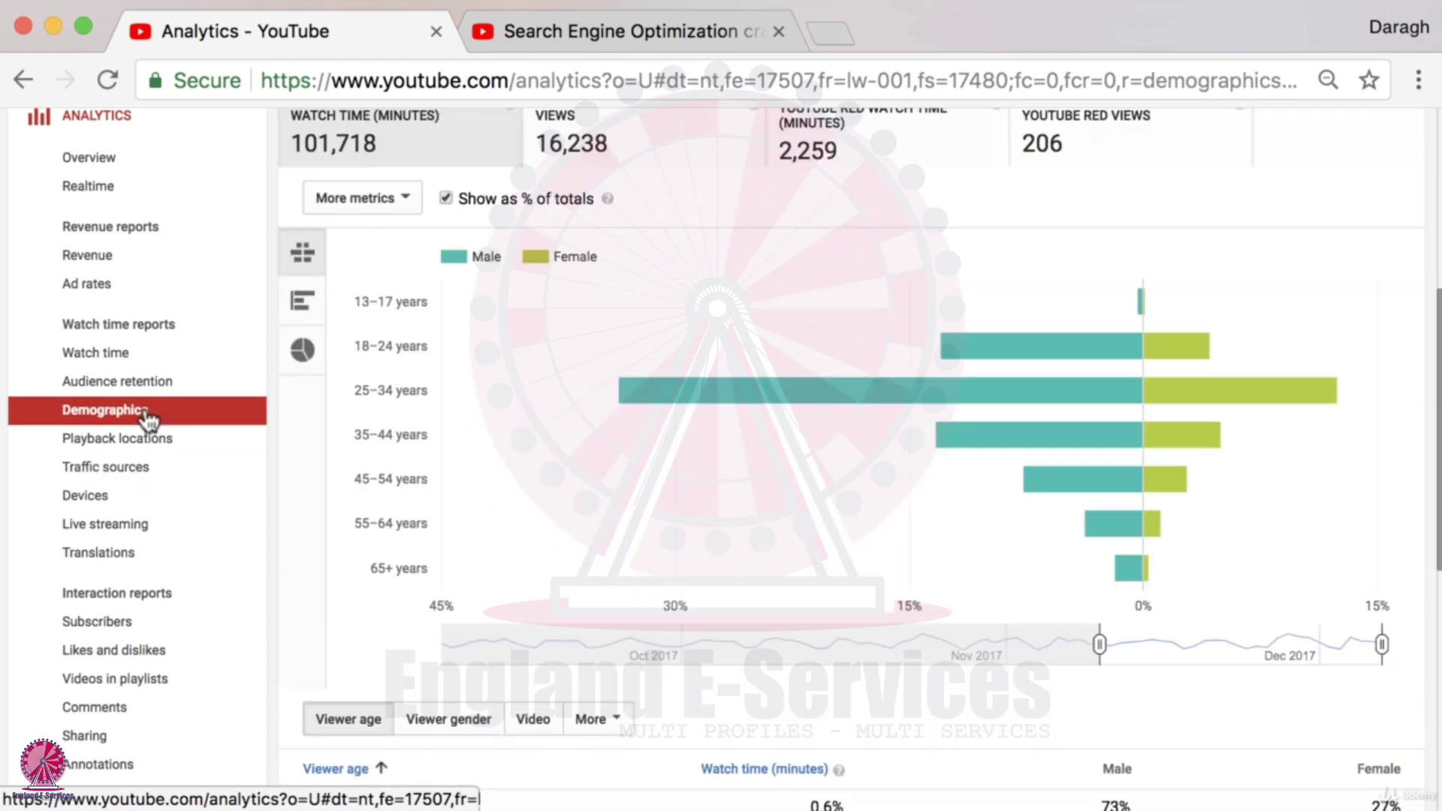
scroll(706, 472, "up", 2)
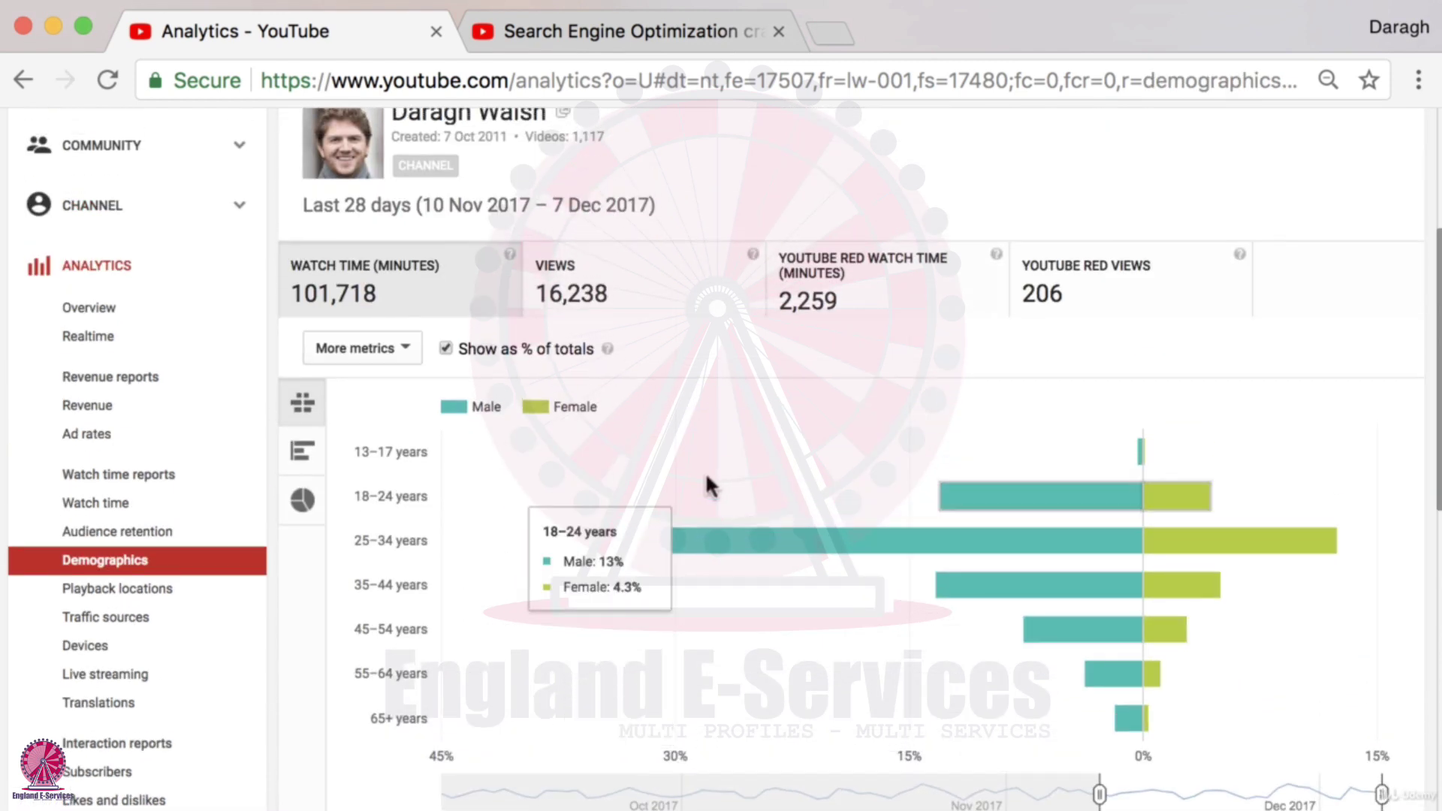
scroll(706, 476, "up", 1)
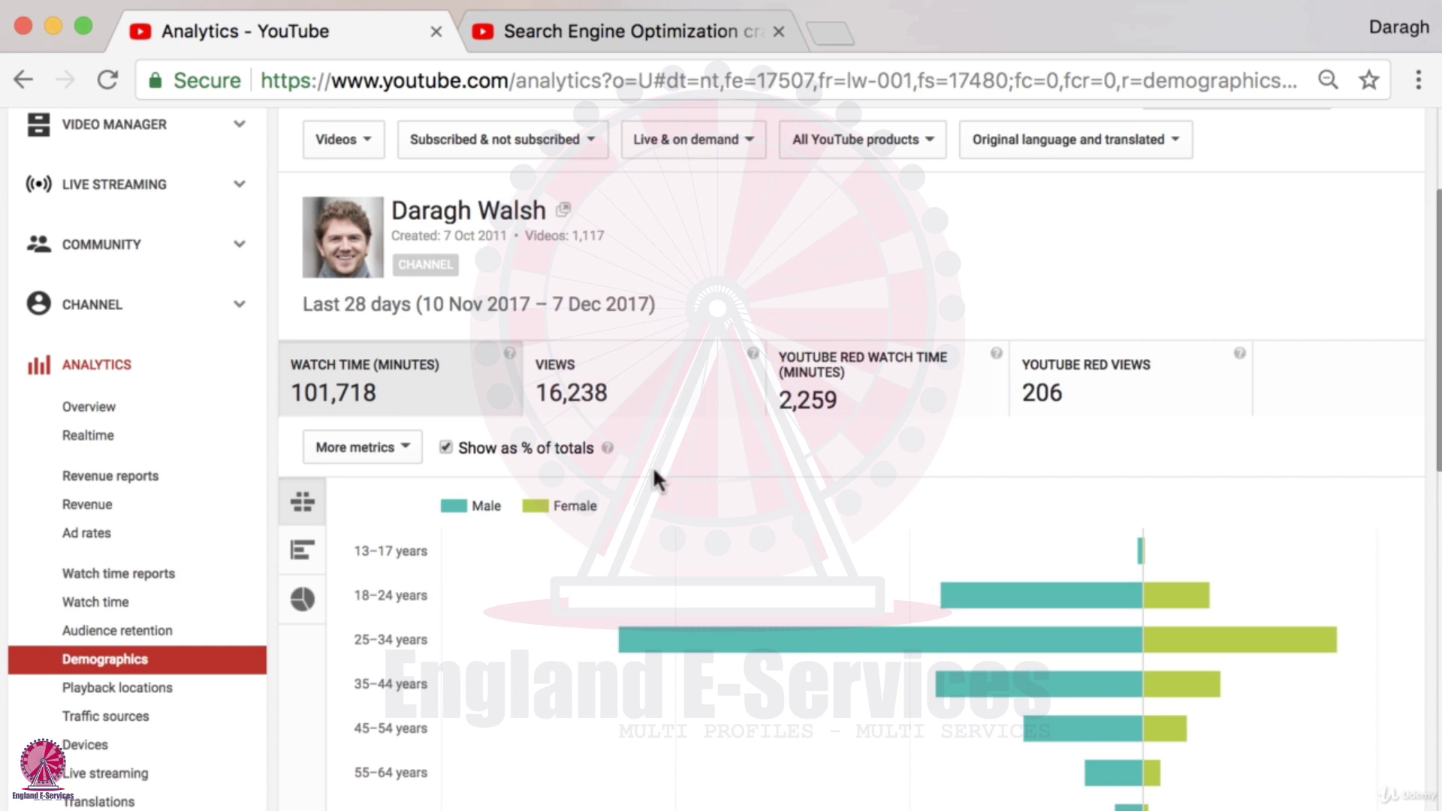
scroll(633, 473, "down", 2)
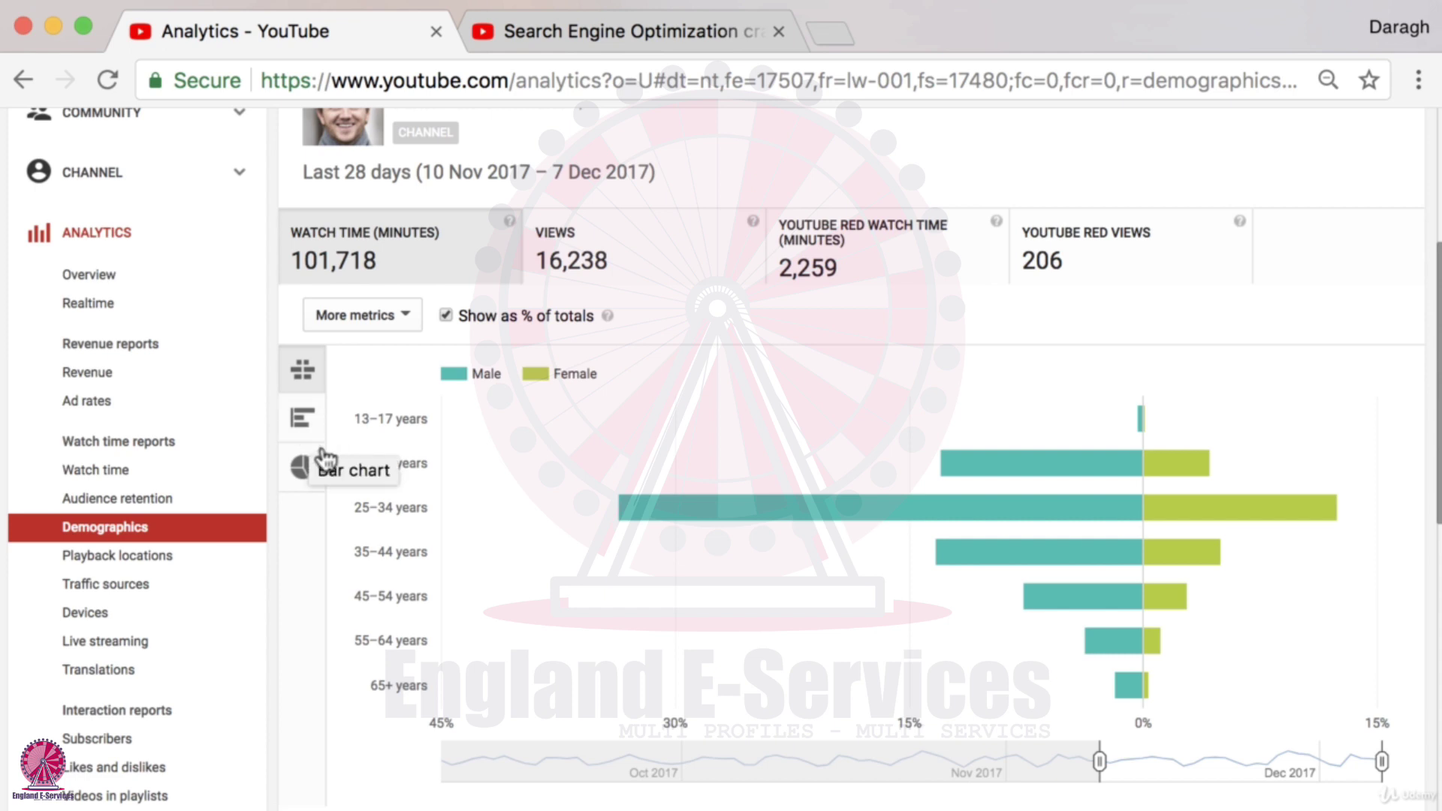
Show the Demographics report as a pie chart and examine the 25–34 years share and the viewer age table
left_click(301, 473)
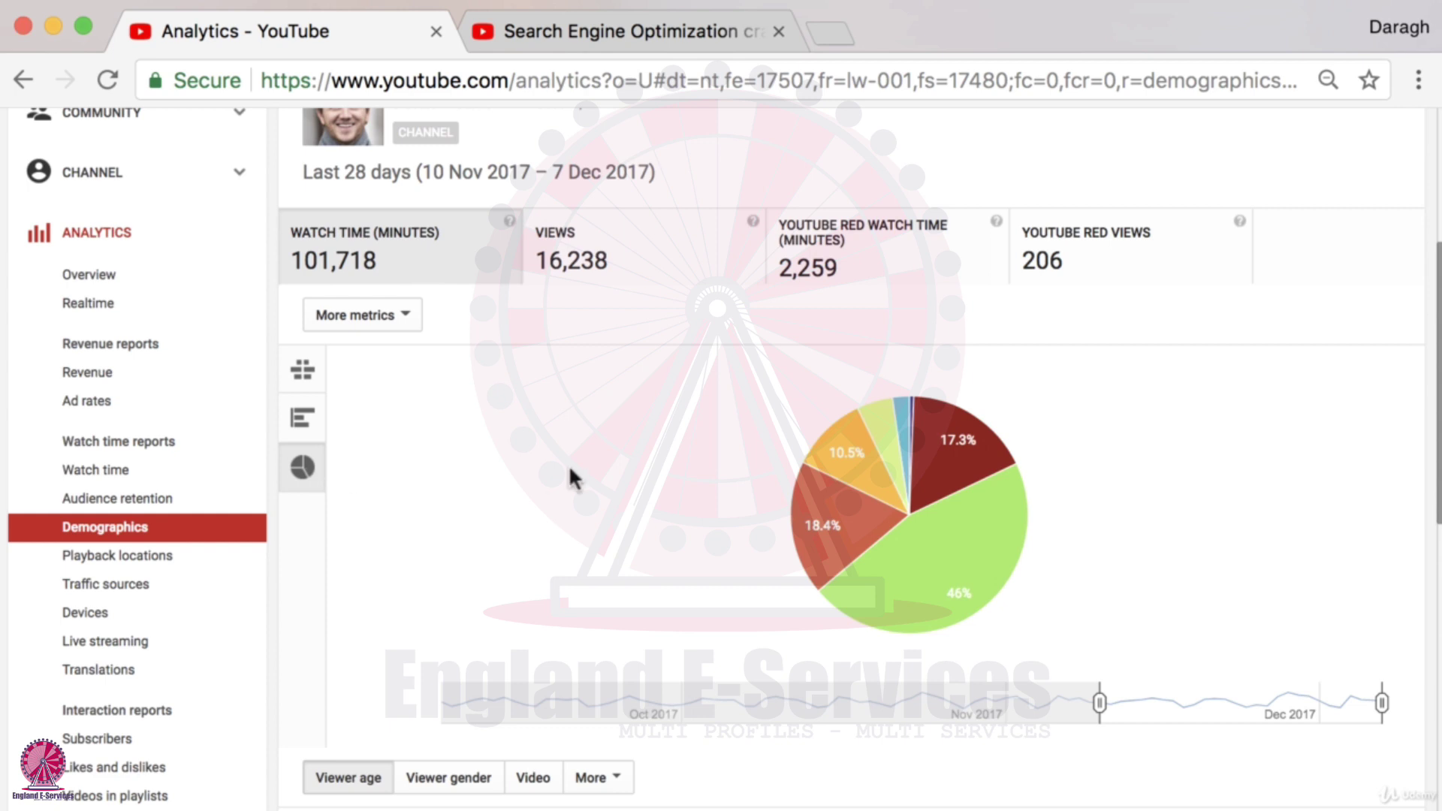
scroll(643, 535, "down", 3)
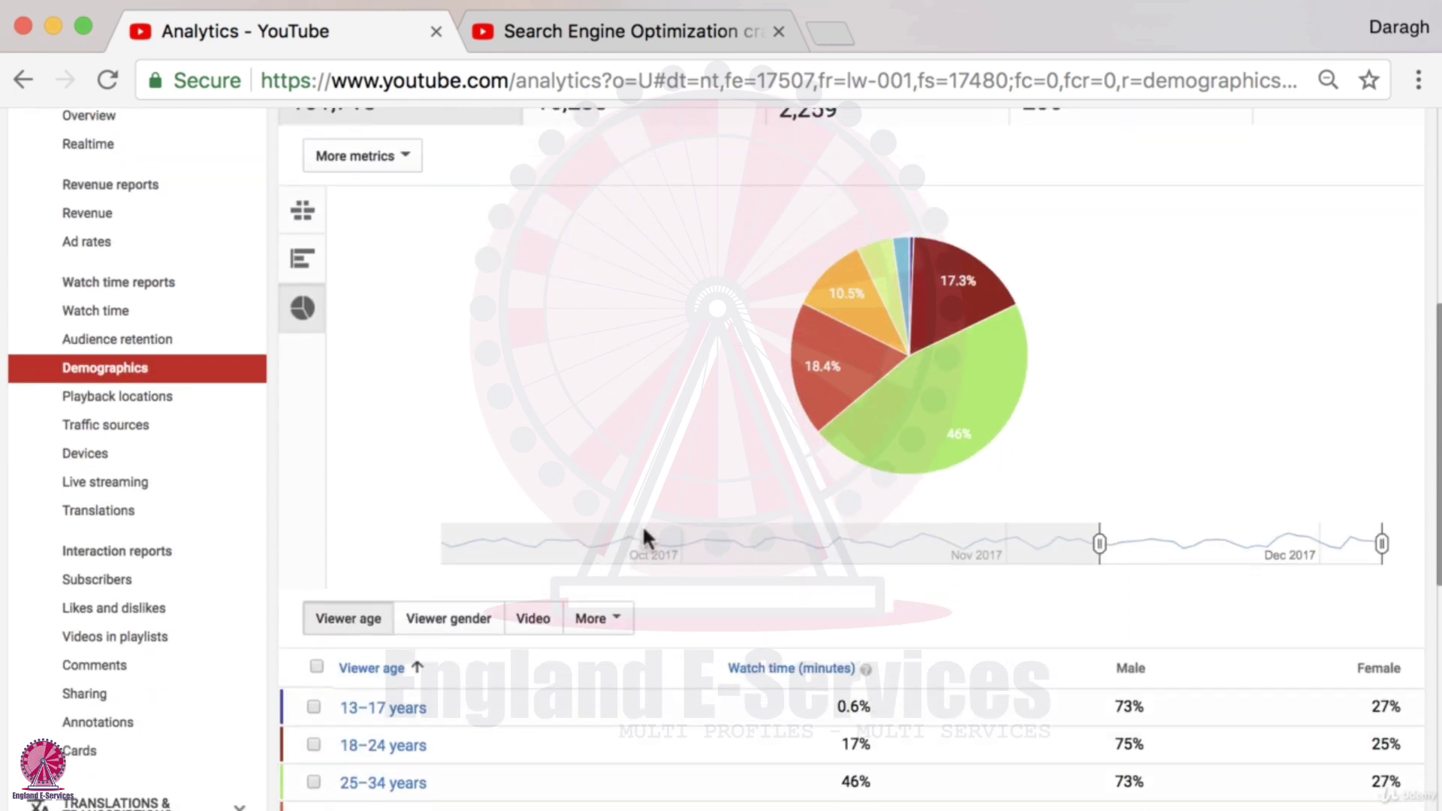
mouse_move(946, 430)
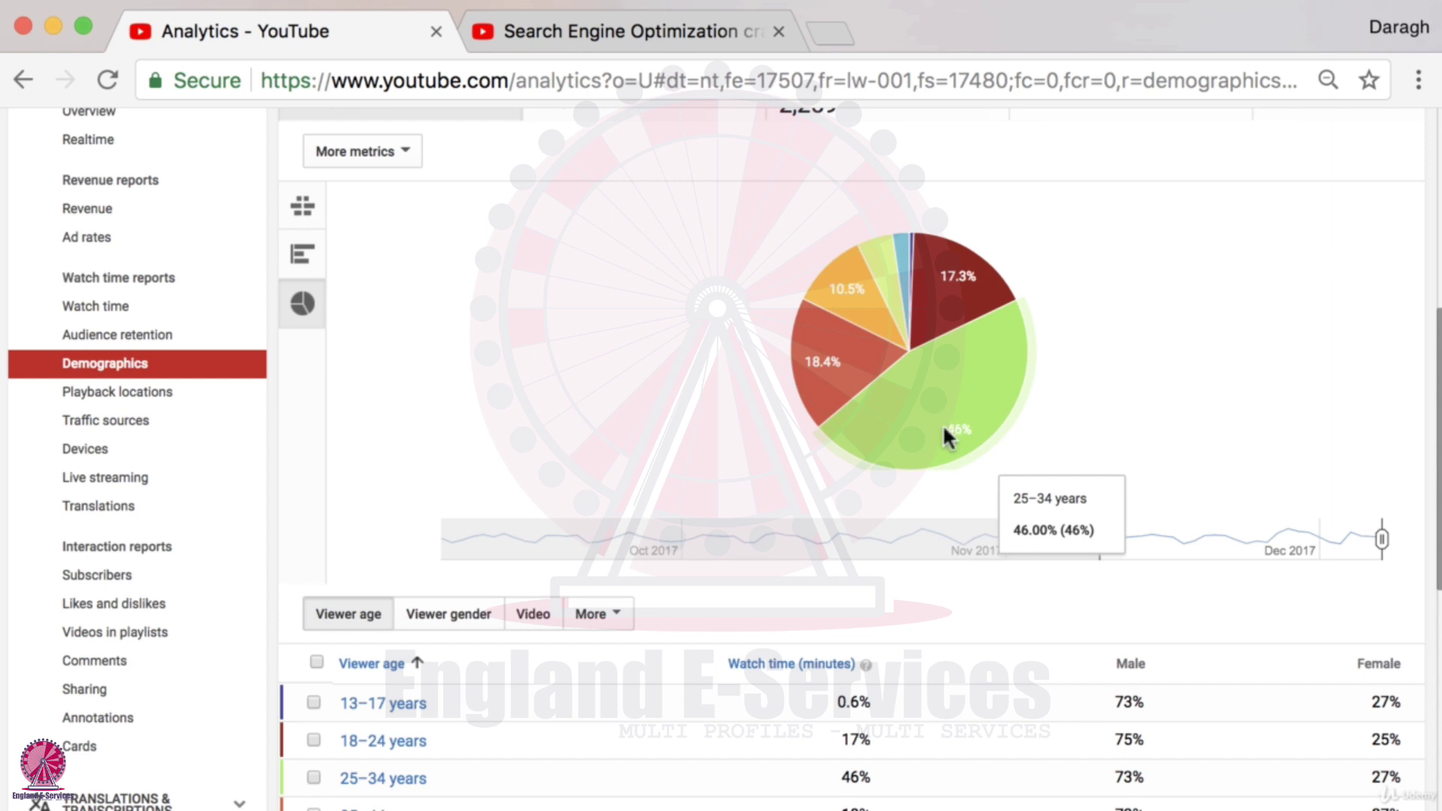
scroll(535, 443, "down", 2)
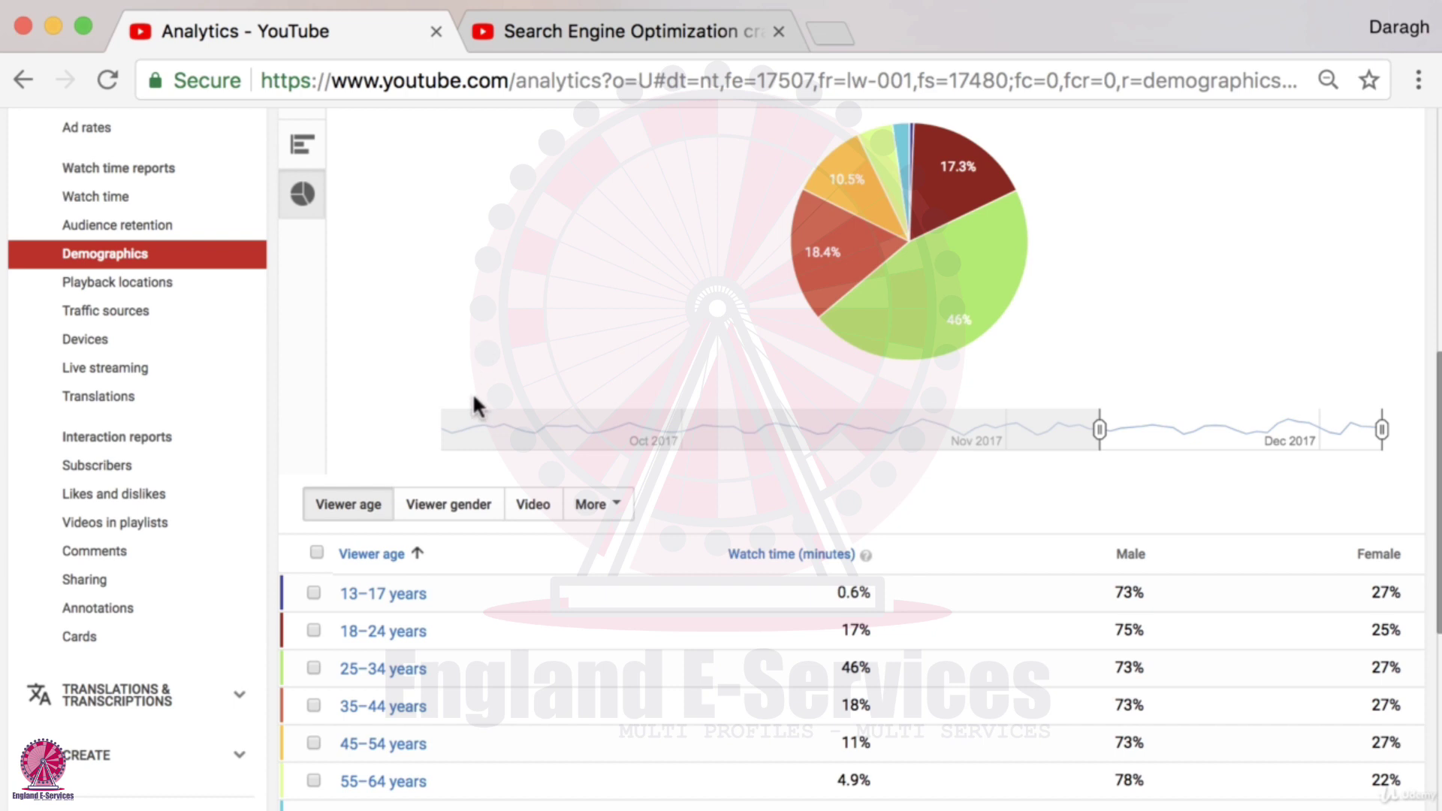
mouse_move(936, 283)
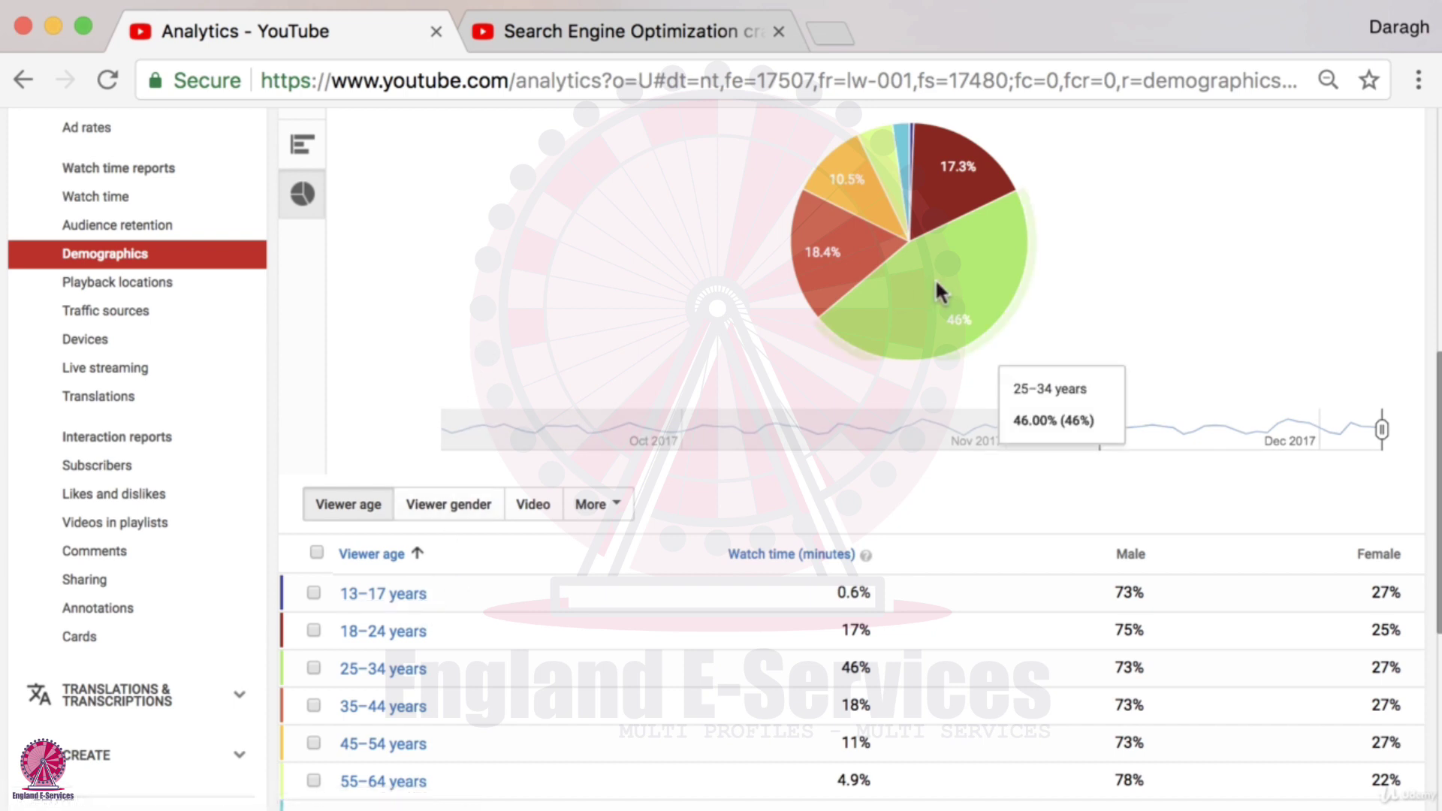
scroll(512, 320, "down", 2)
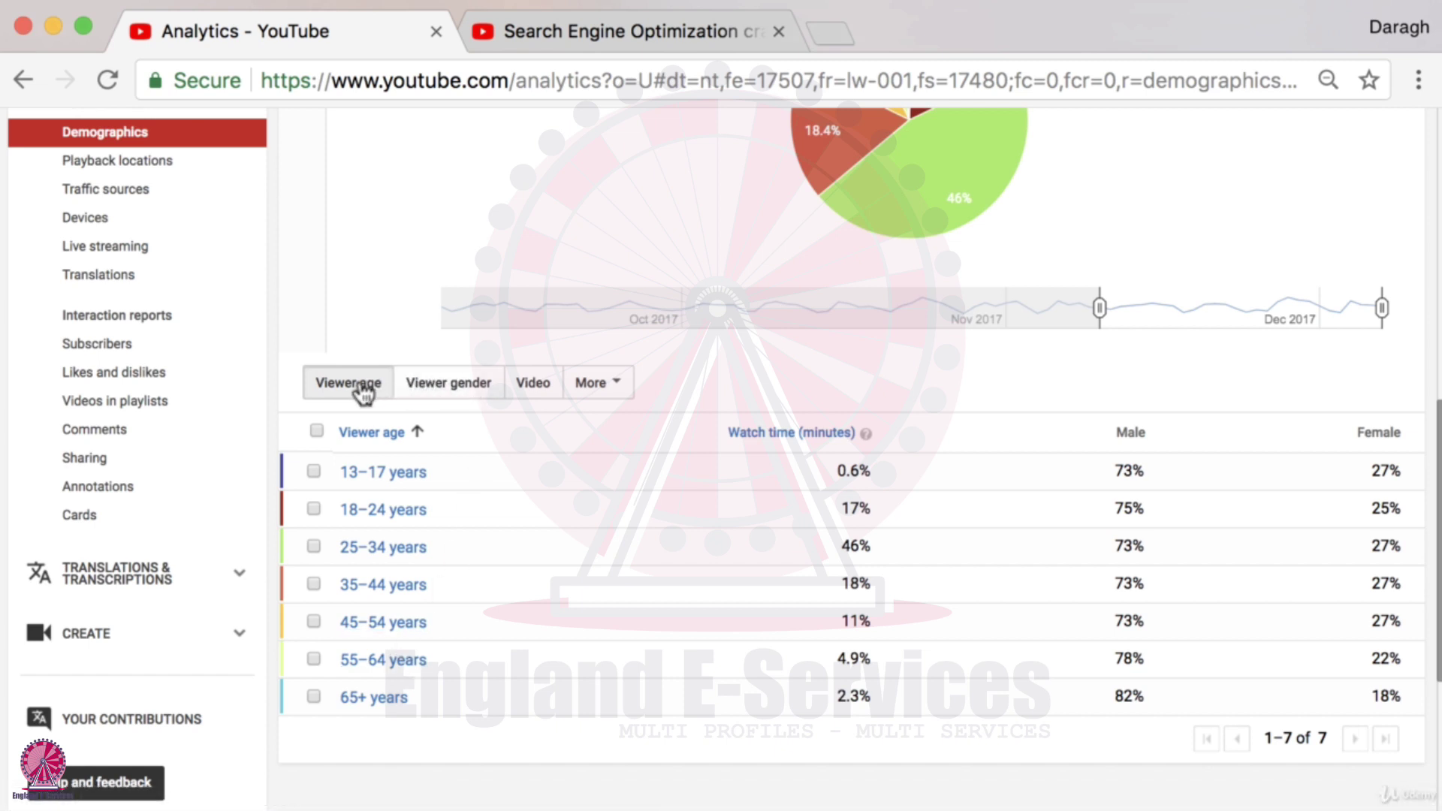
Break the Demographics report down by viewer gender and compare the female and male watch time shares
left_click(447, 387)
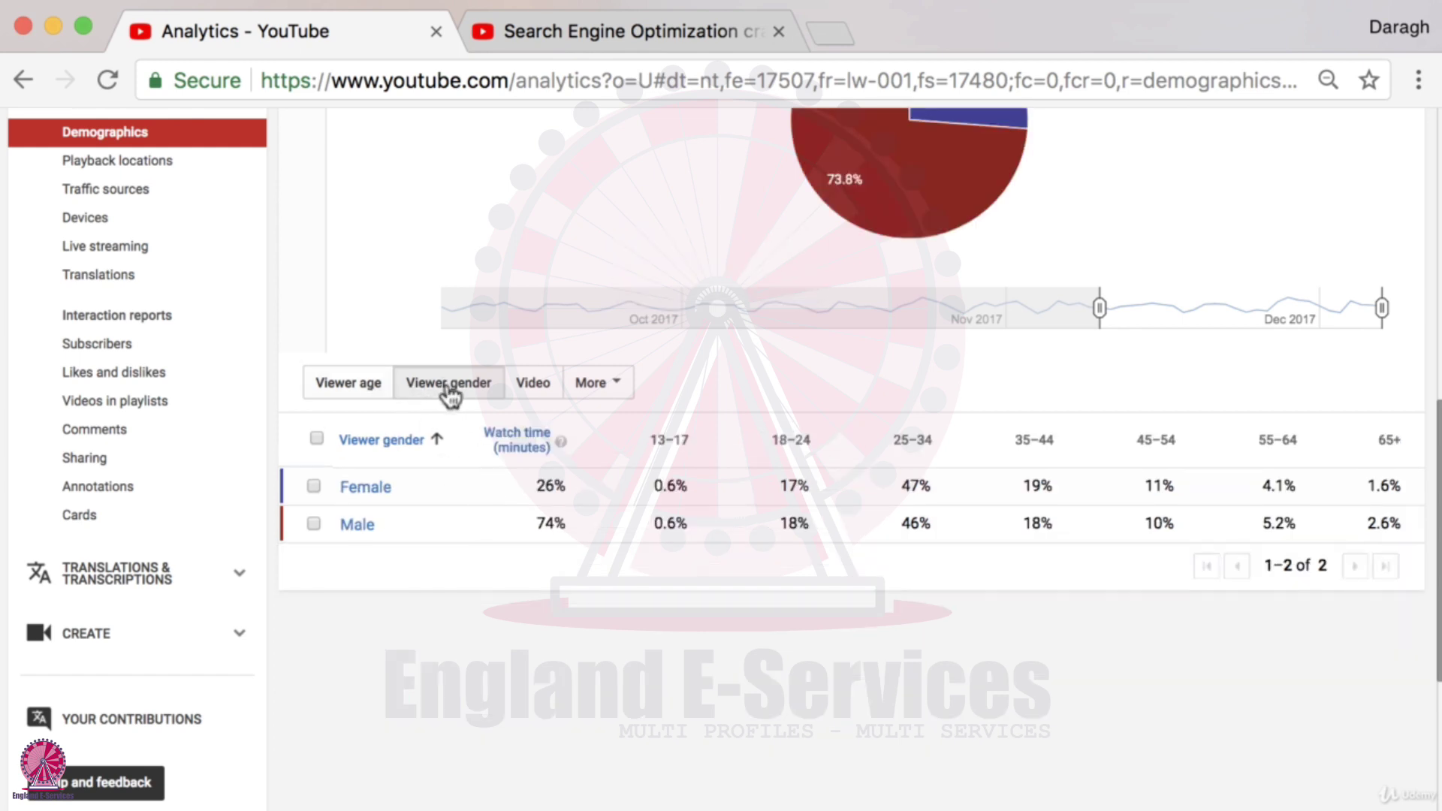
scroll(534, 582, "up", 3)
scroll(584, 689, "up", 3)
scroll(586, 699, "down", 5)
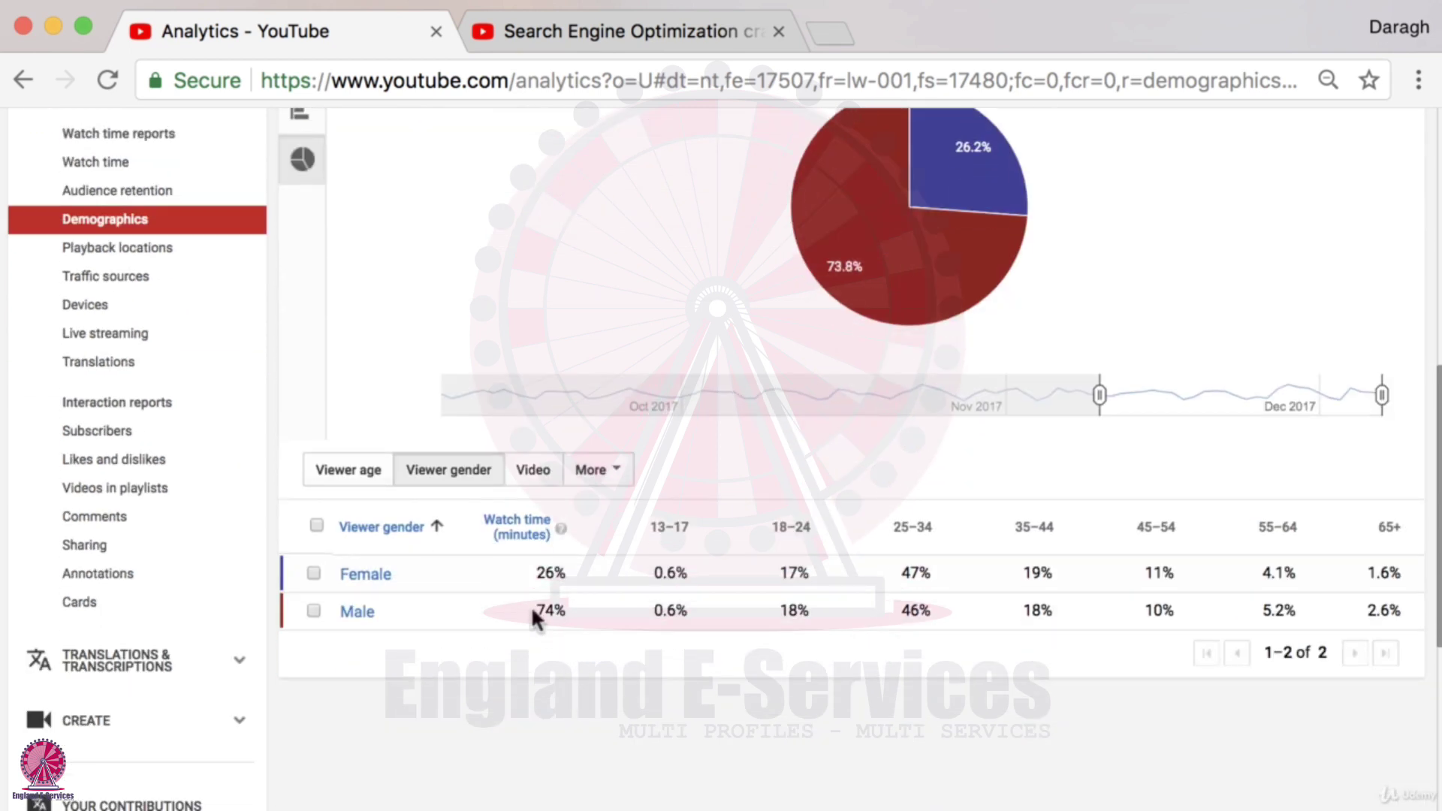
scroll(862, 299, "down", 1)
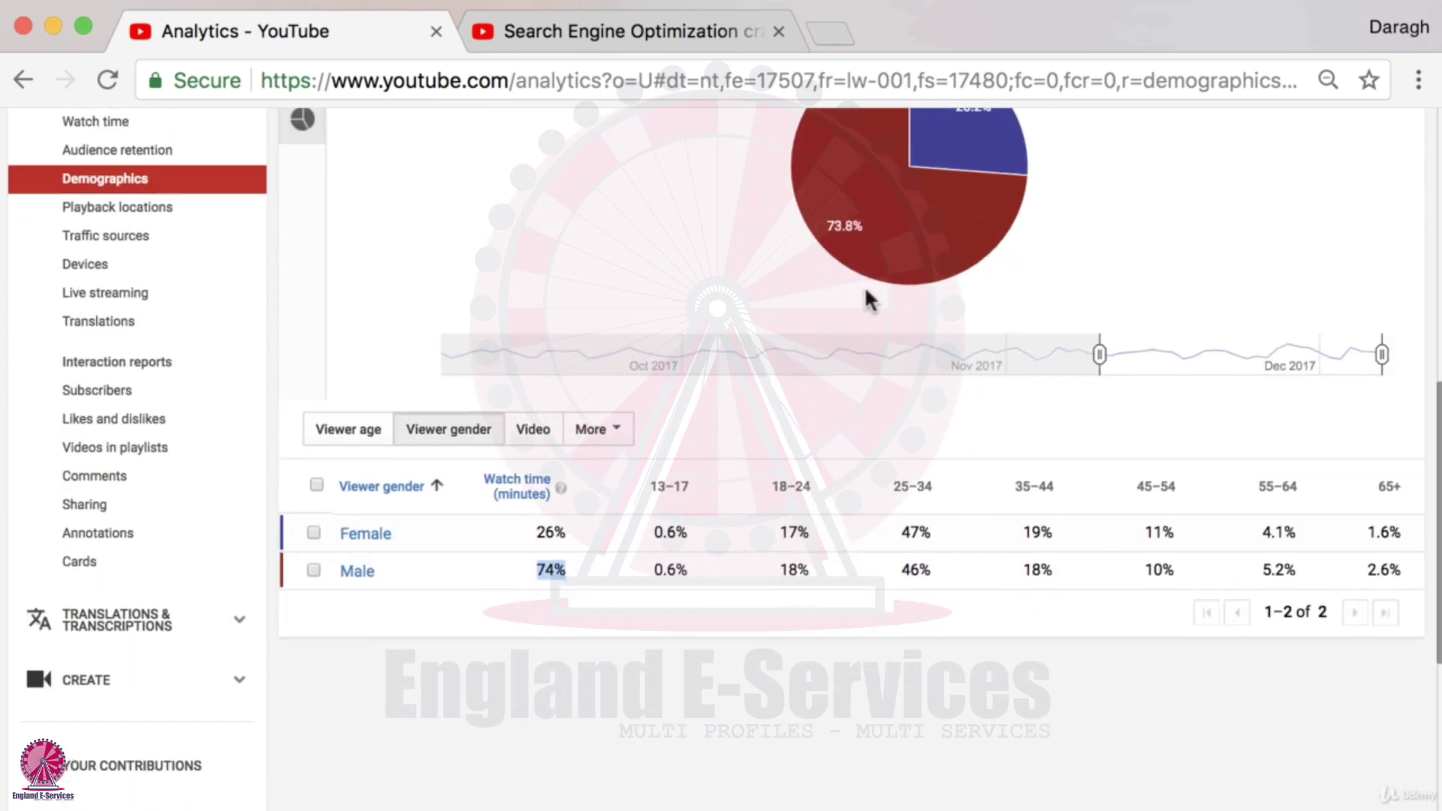
scroll(637, 314, "down", 1)
scroll(638, 316, "down", 1)
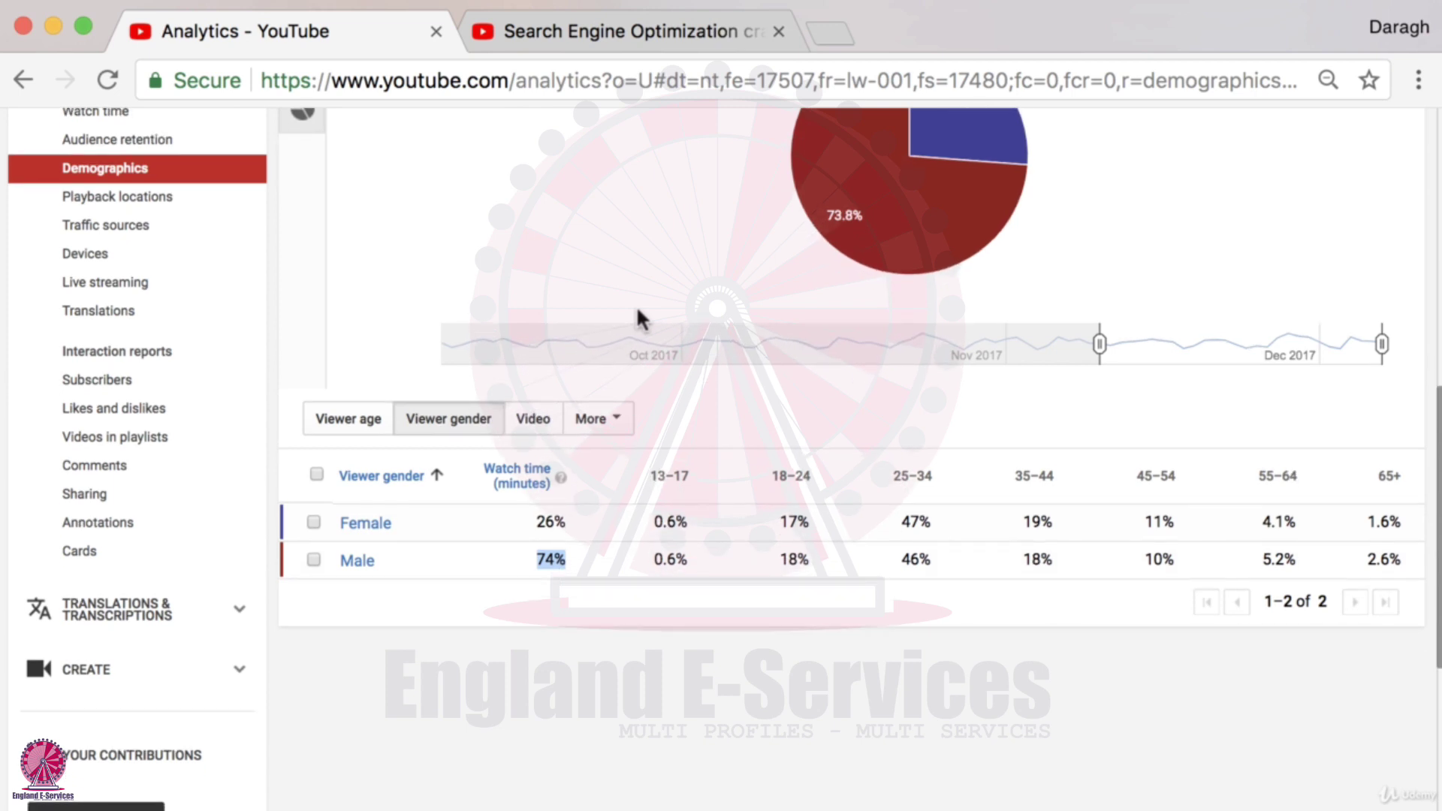
scroll(561, 553, "down", 1)
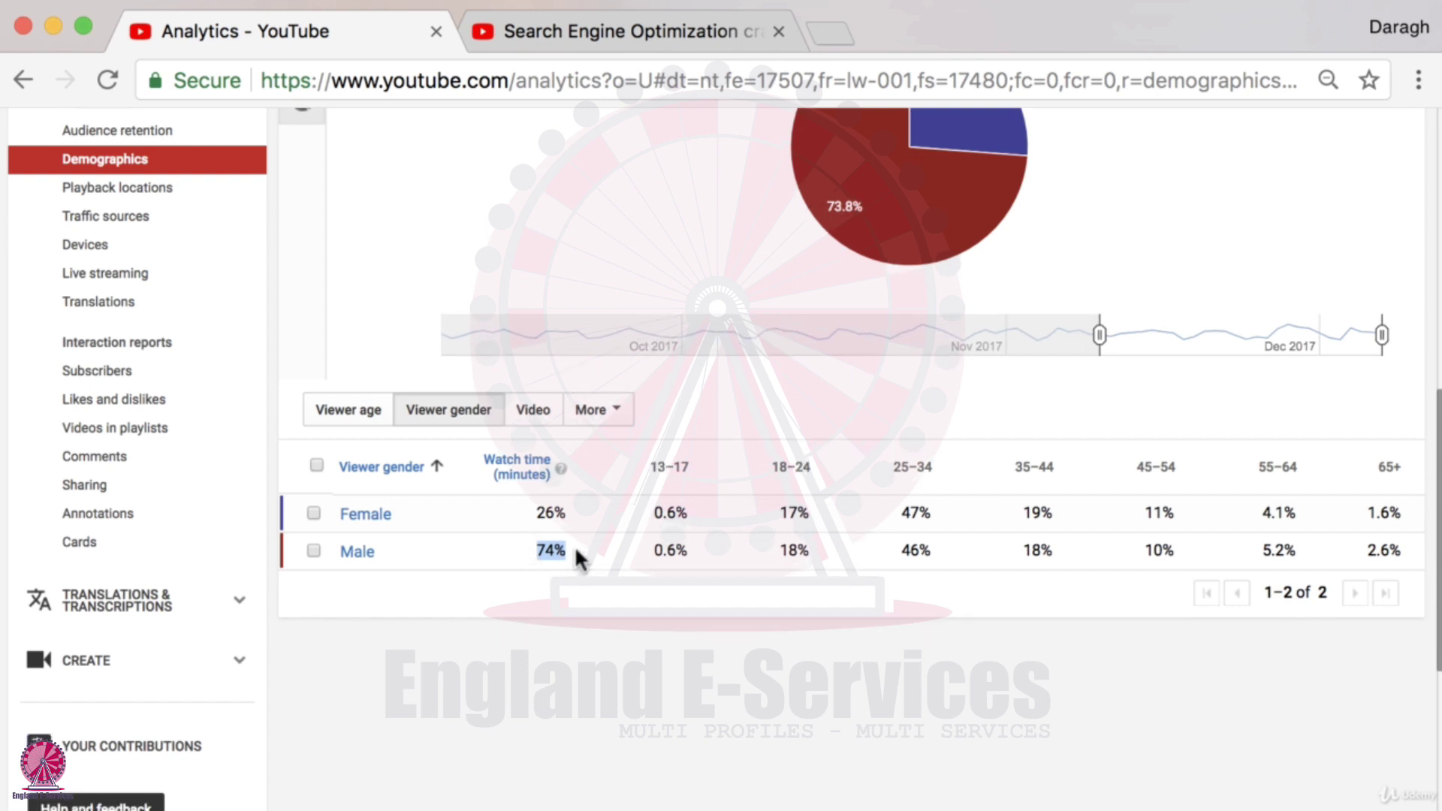
Break the Demographics report down by geography
scroll(576, 552, "up", 1)
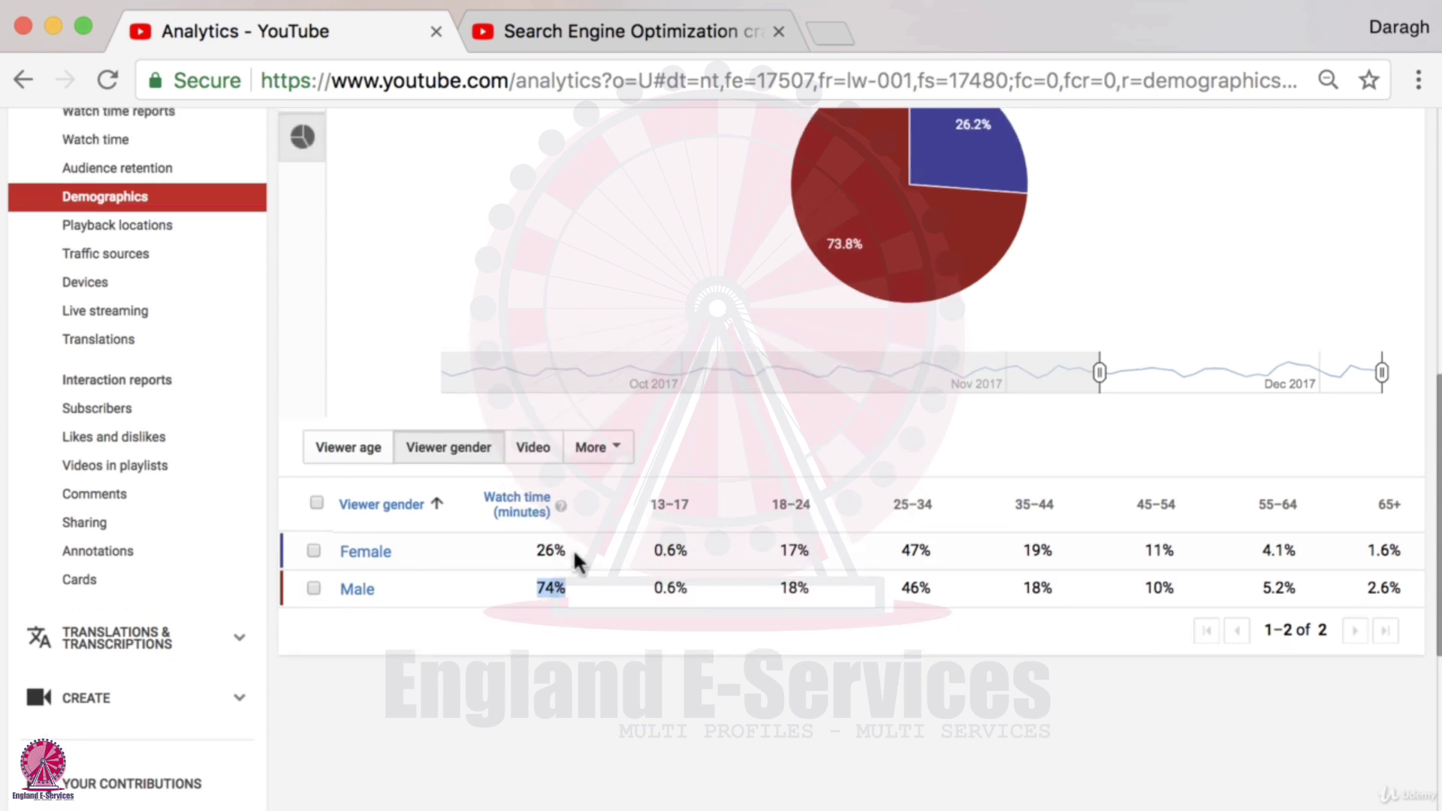
scroll(574, 560, "up", 3)
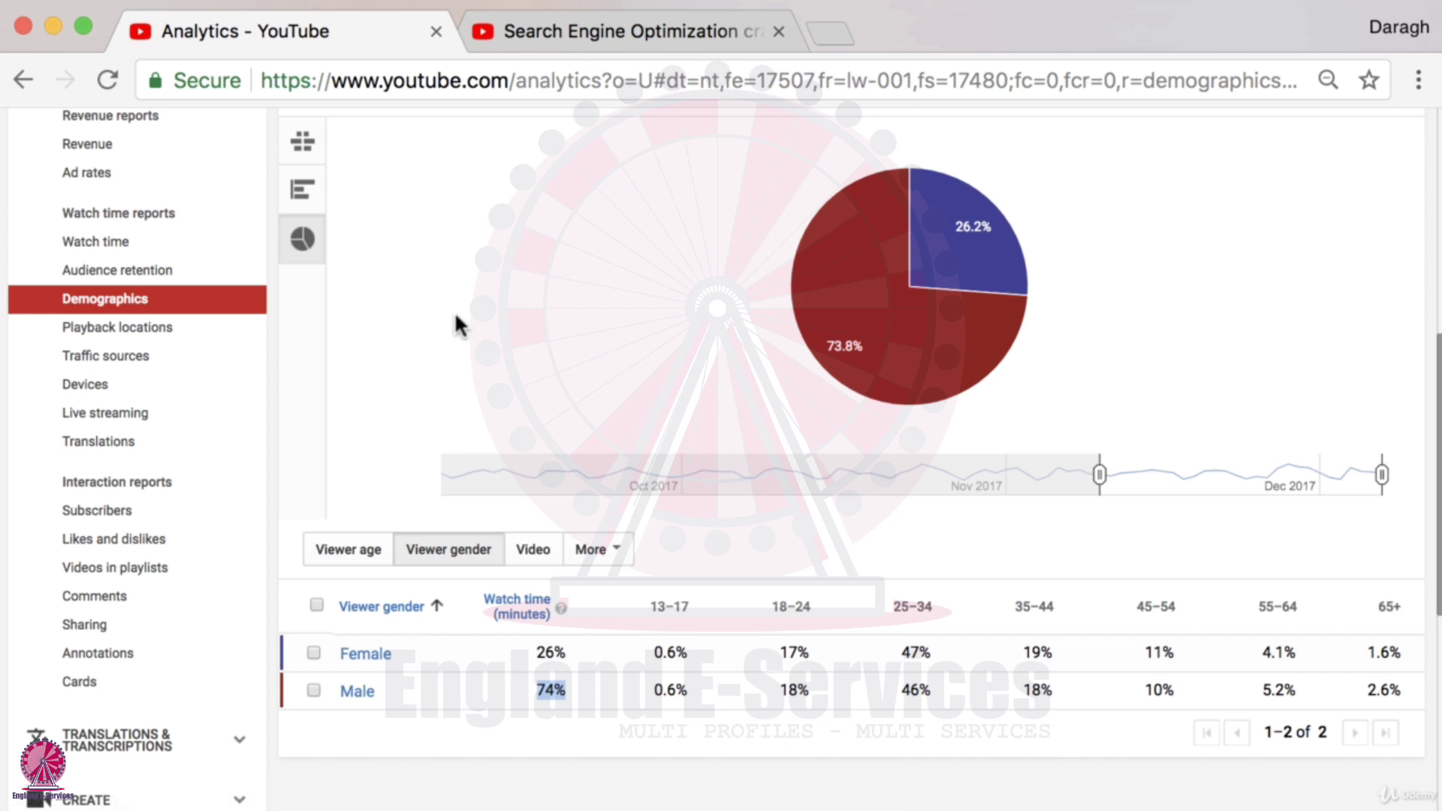
scroll(456, 316, "down", 3)
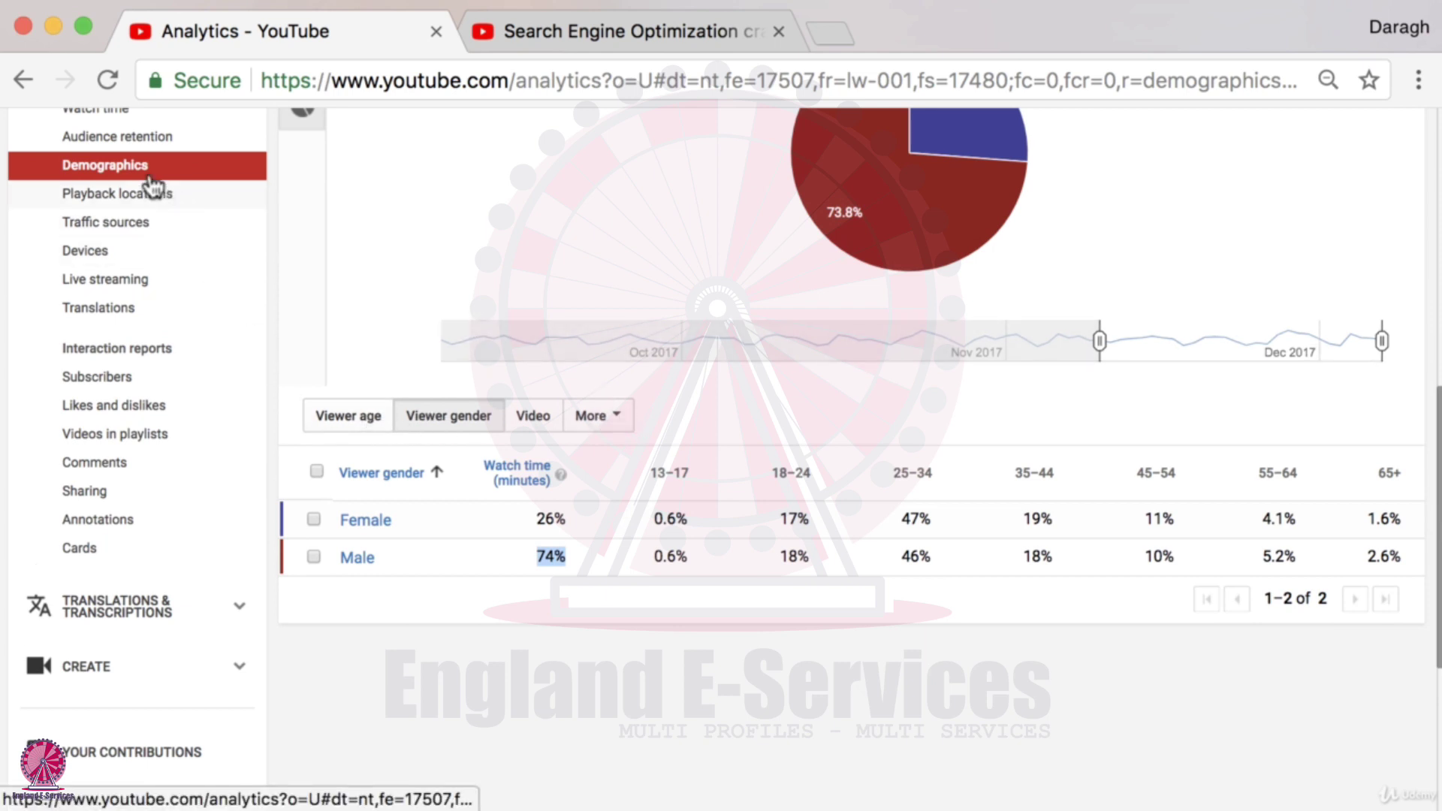
left_click(613, 417)
scroll(616, 424, "up", 1)
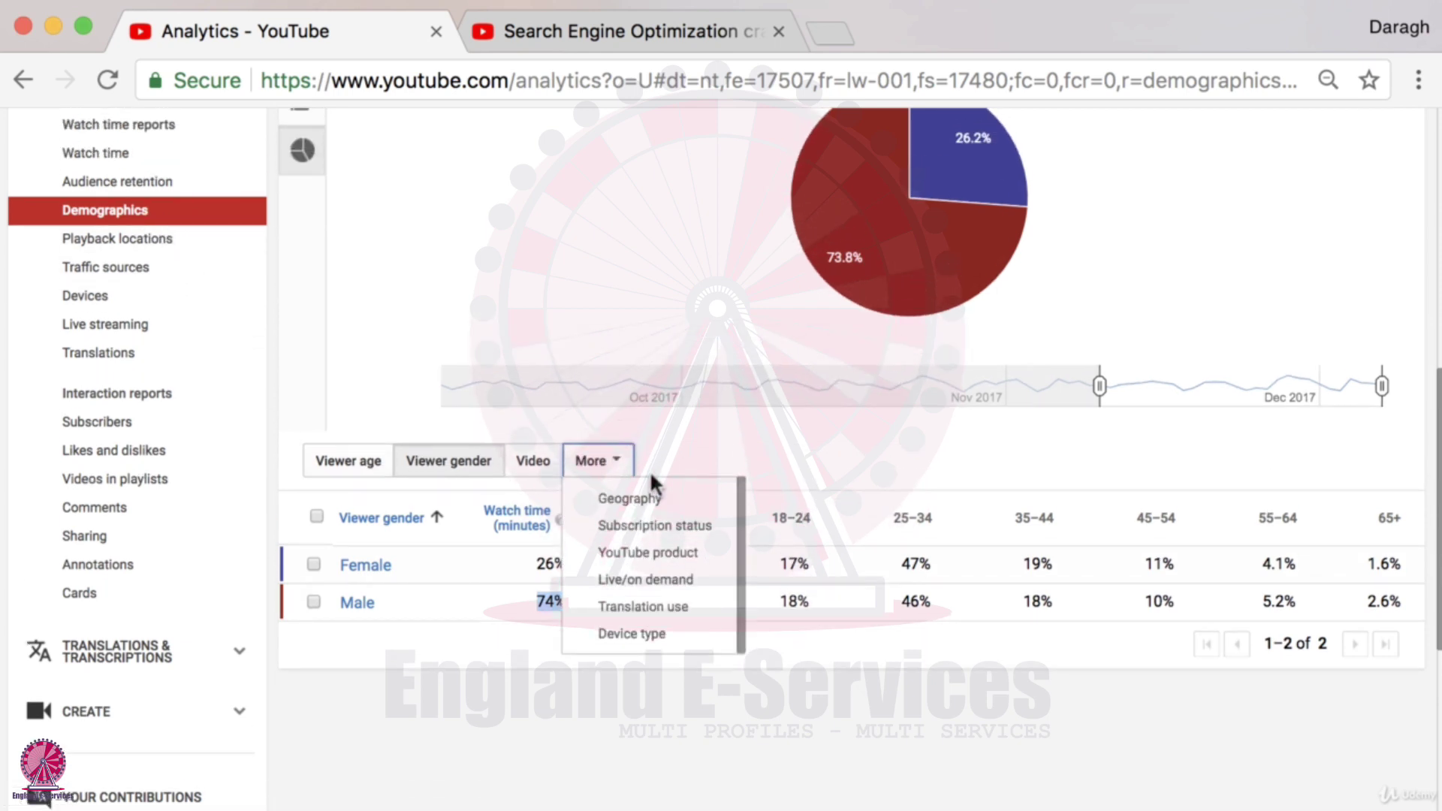
left_click(657, 501)
left_click(717, 442)
left_click(755, 468)
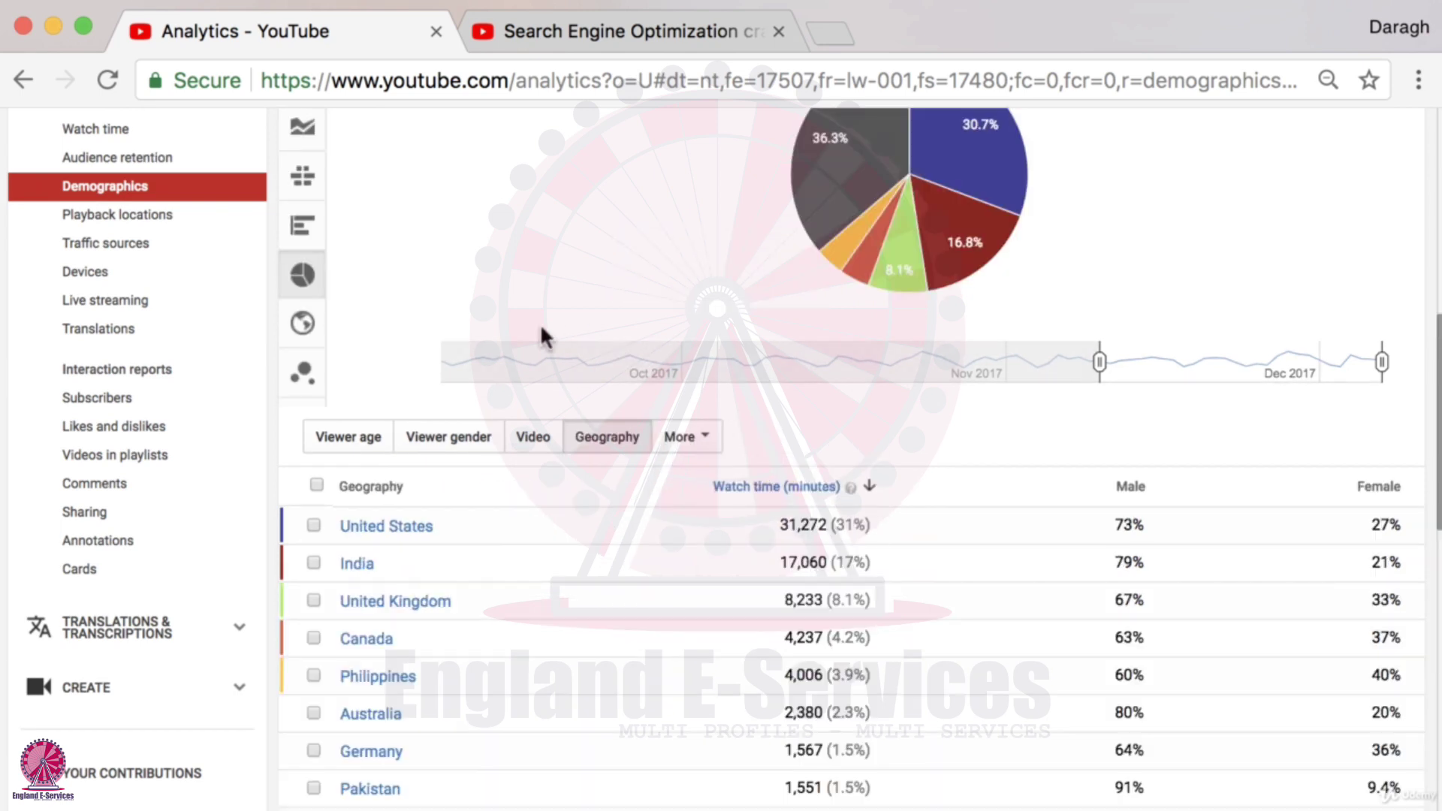
Examine the country table in the Demographics report, checking the United States' watch time and male shares and the next countries listed
scroll(455, 291, "down", 5)
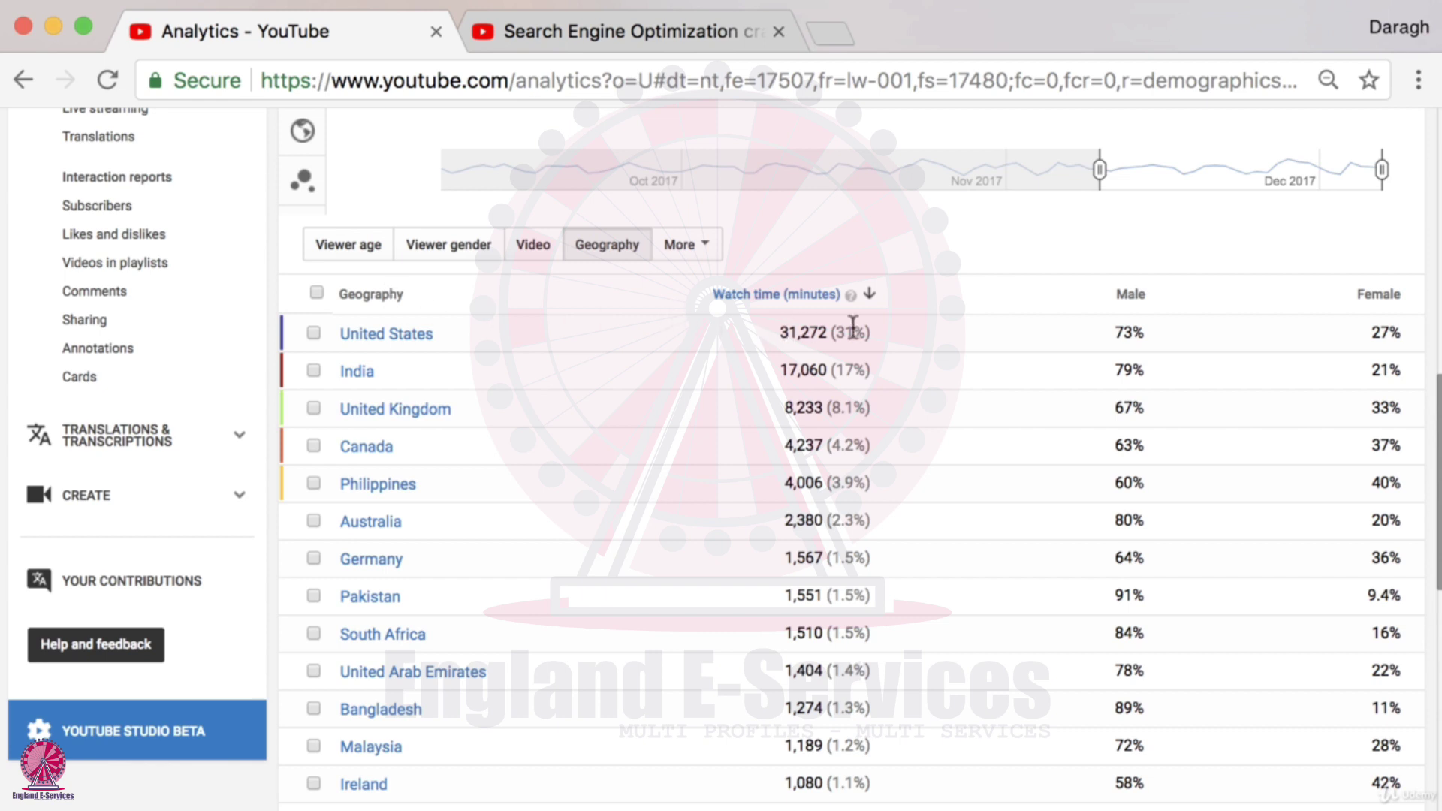
left_click_drag(834, 331, 858, 330)
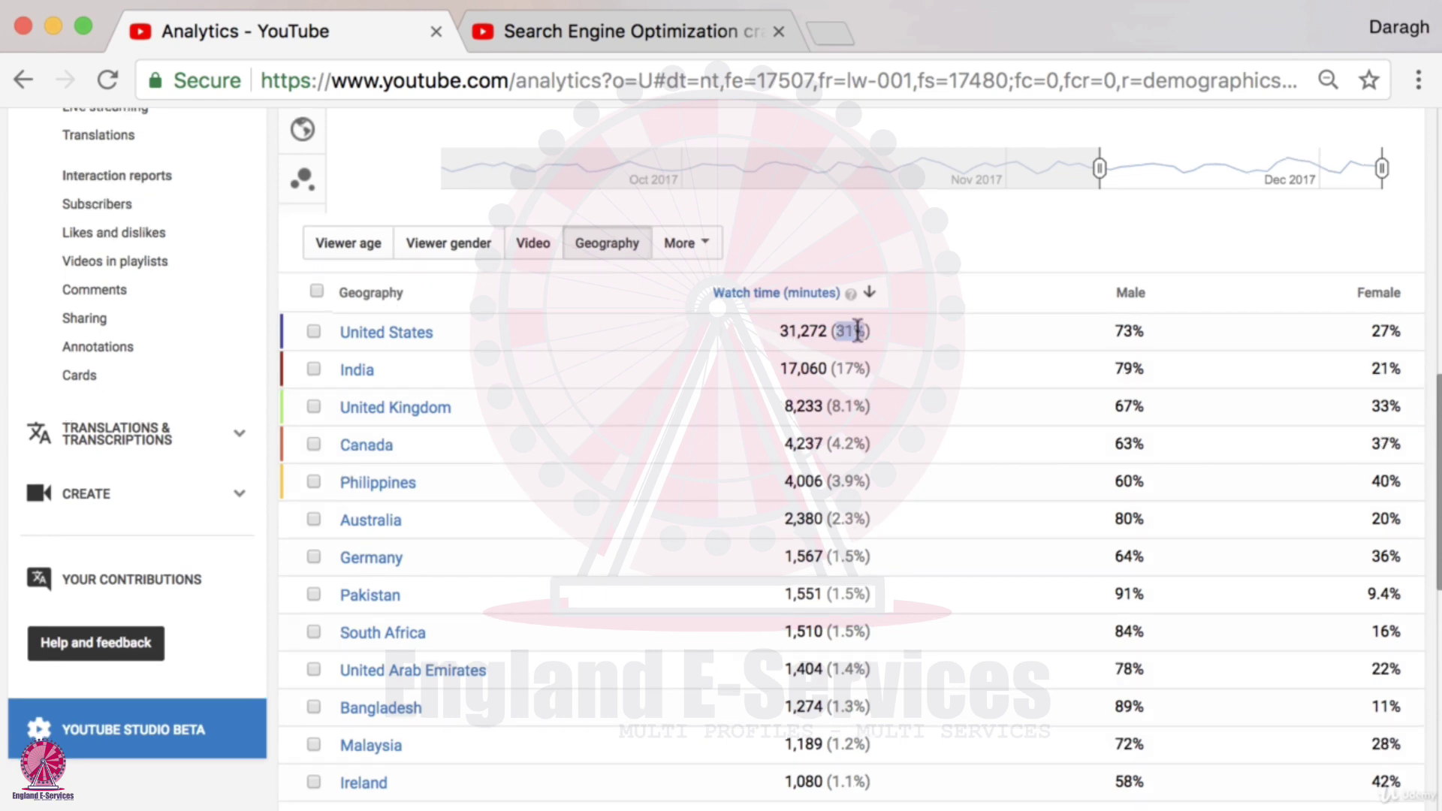
mouse_move(858, 331)
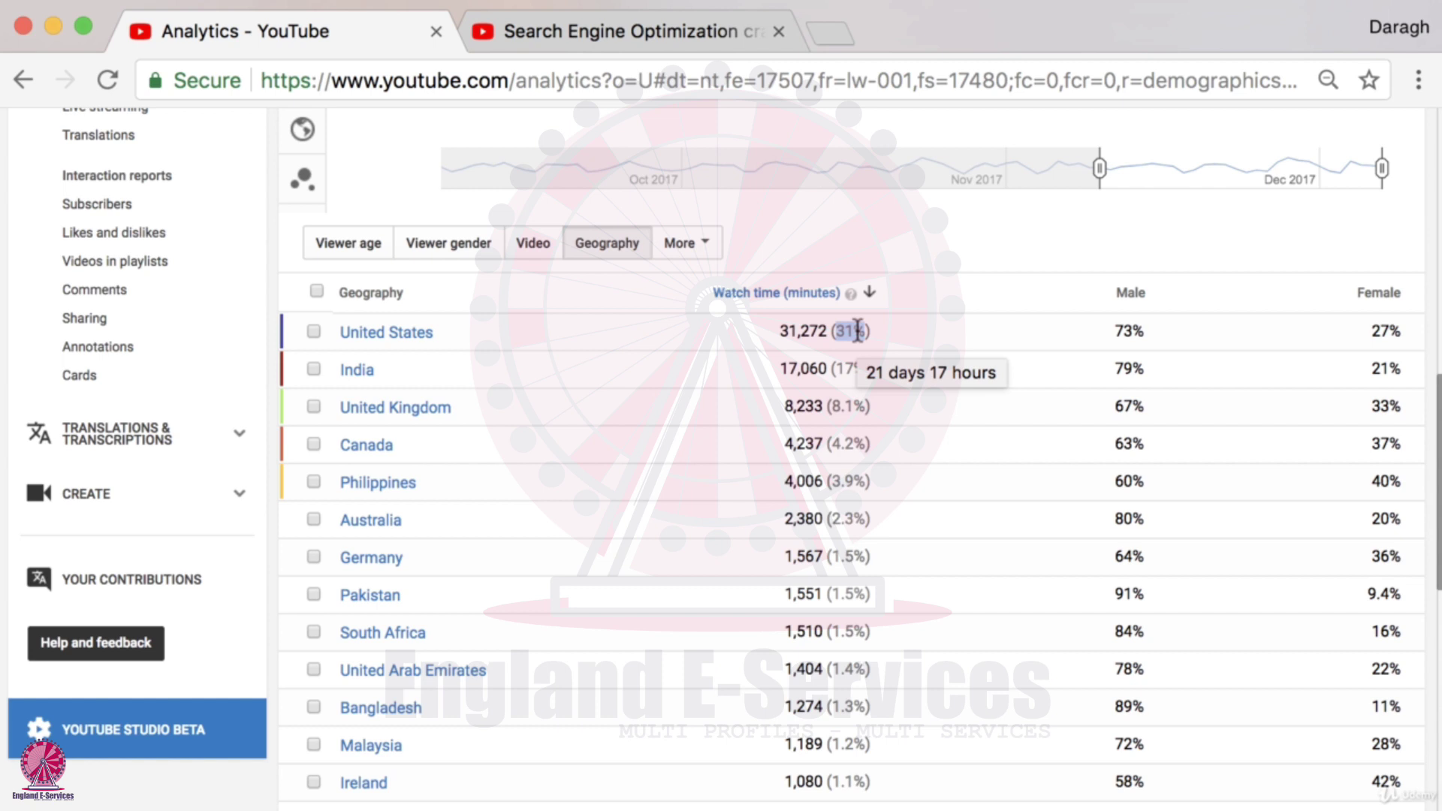
left_click(1124, 332)
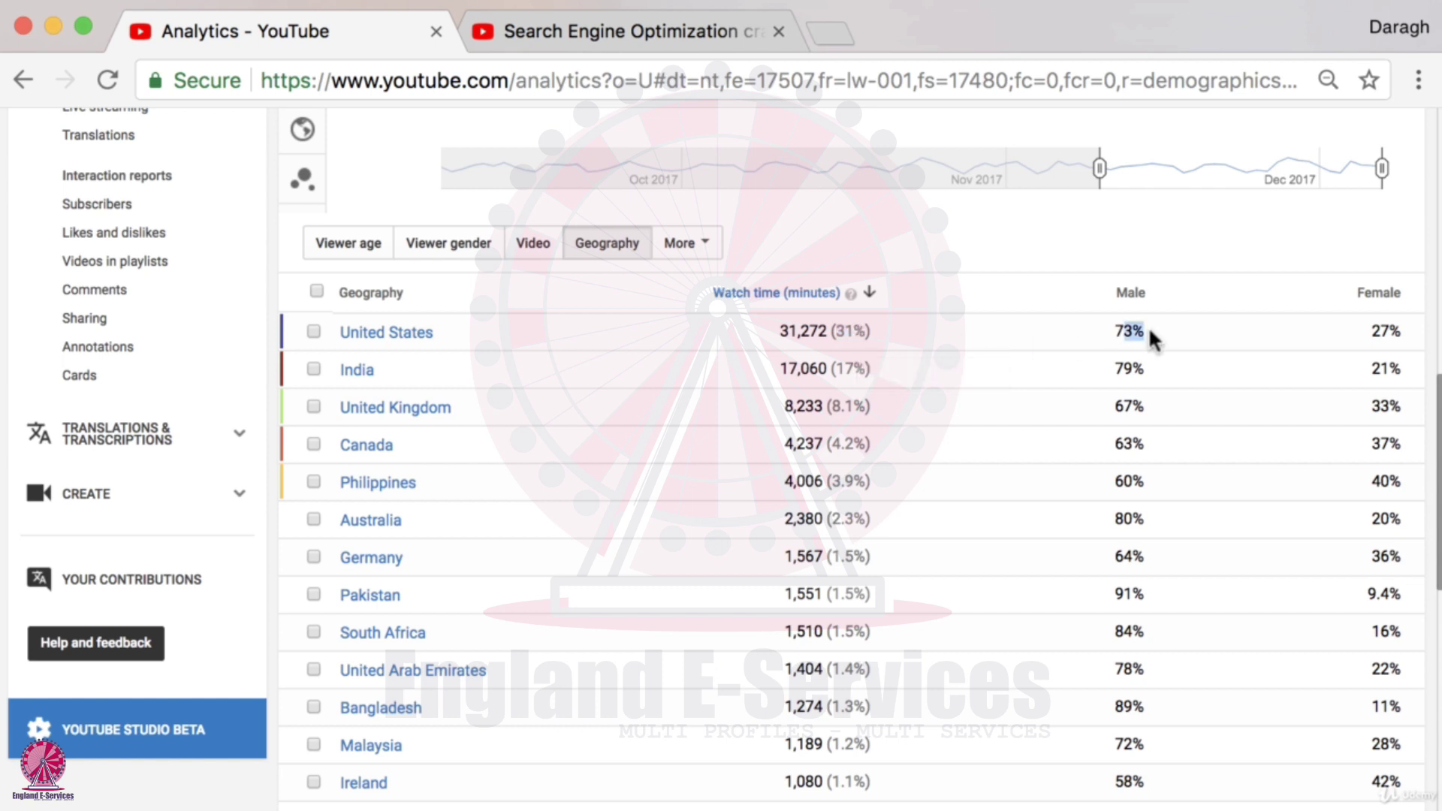
scroll(1141, 334, "up", 1)
left_click_drag(1135, 331, 1125, 327)
scroll(1071, 331, "down", 1)
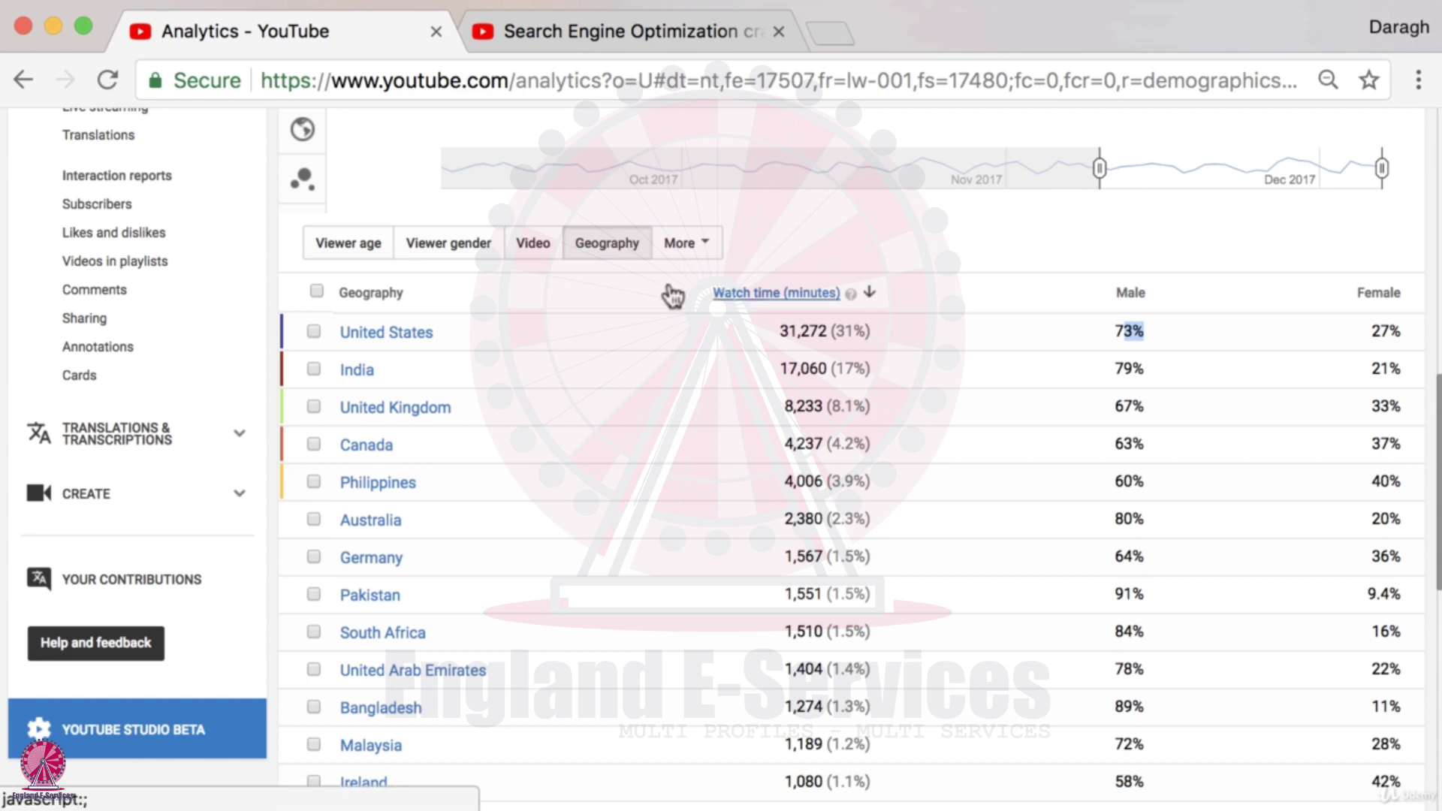
left_click_drag(830, 332, 866, 338)
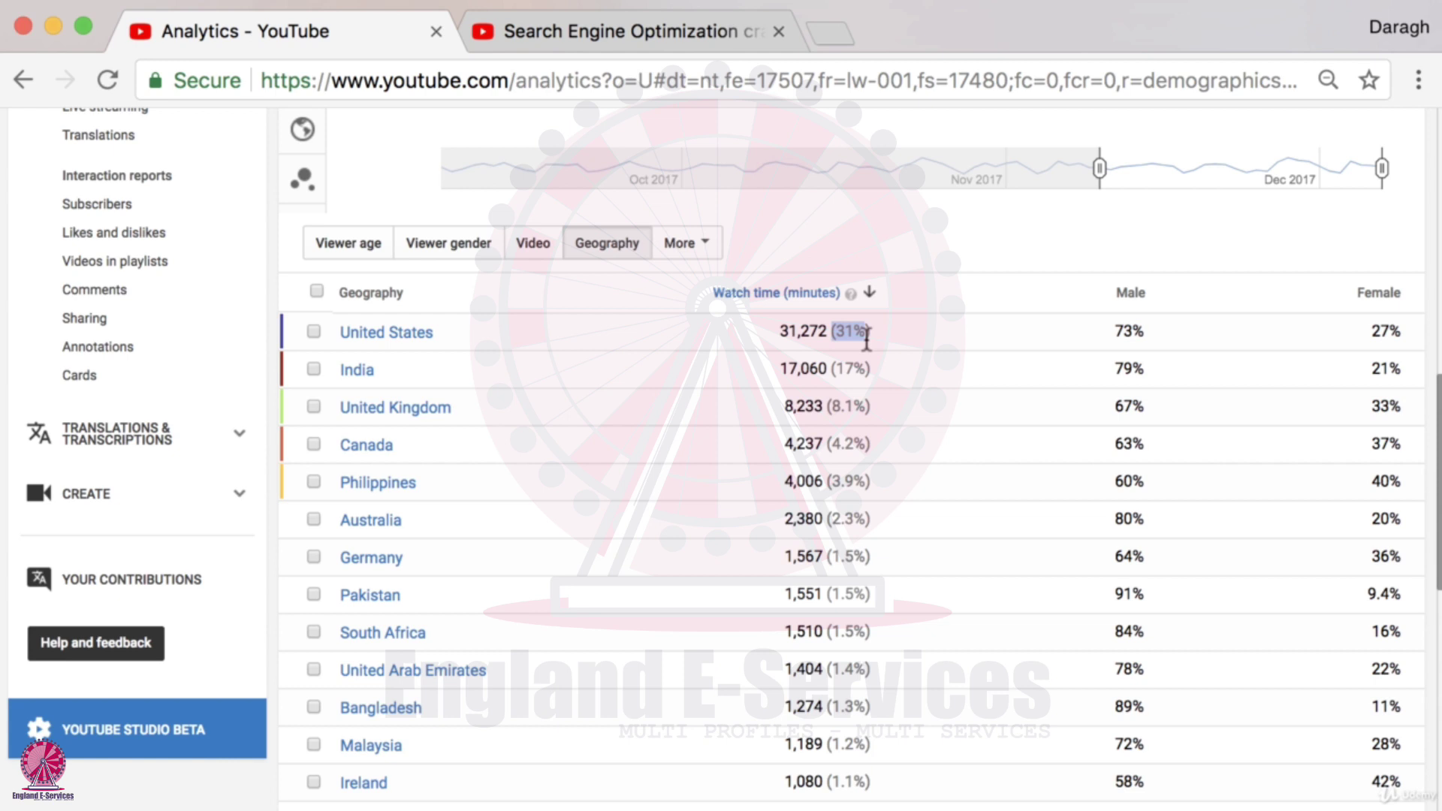
left_click(851, 331)
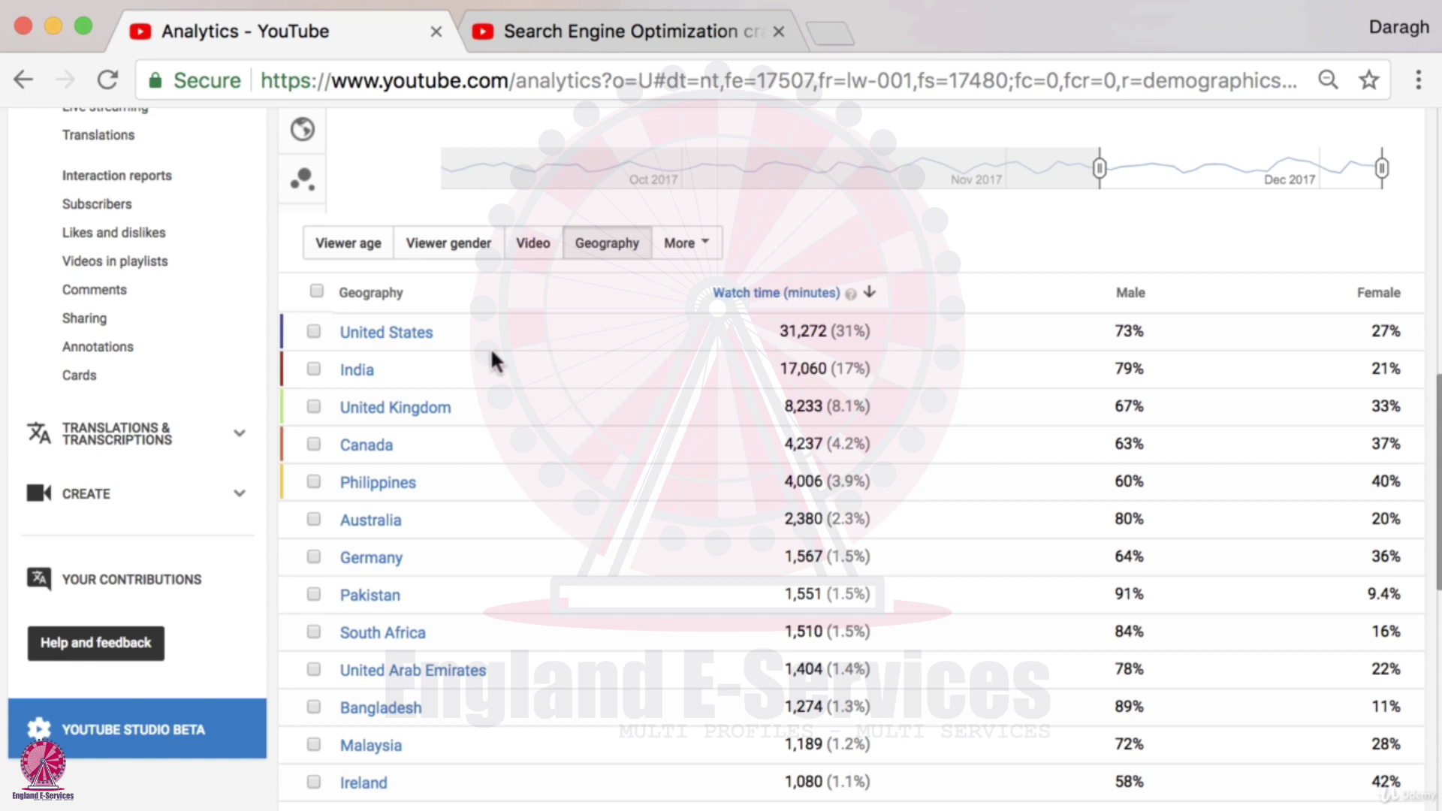
scroll(378, 359, "down", 1)
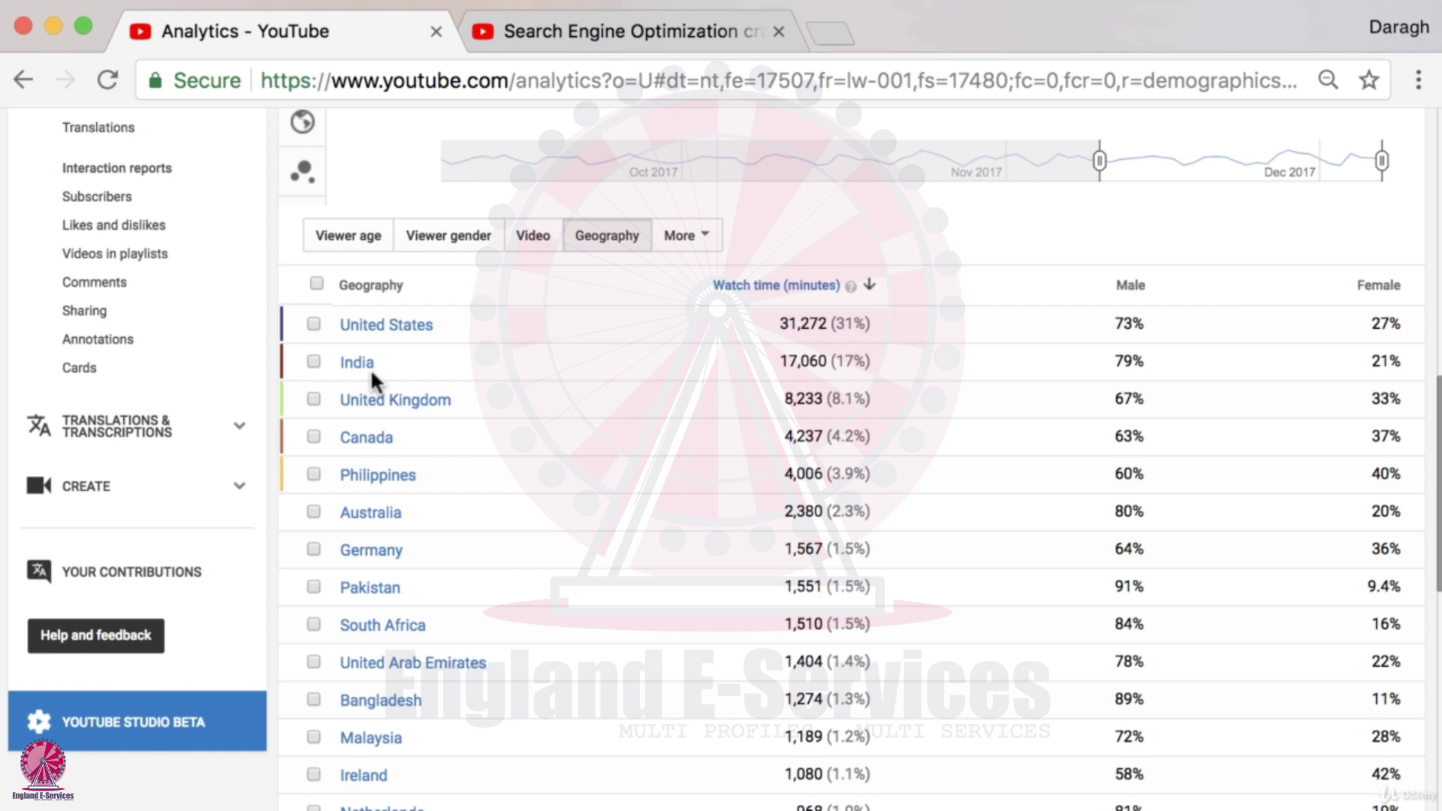
scroll(371, 373, "up", 1)
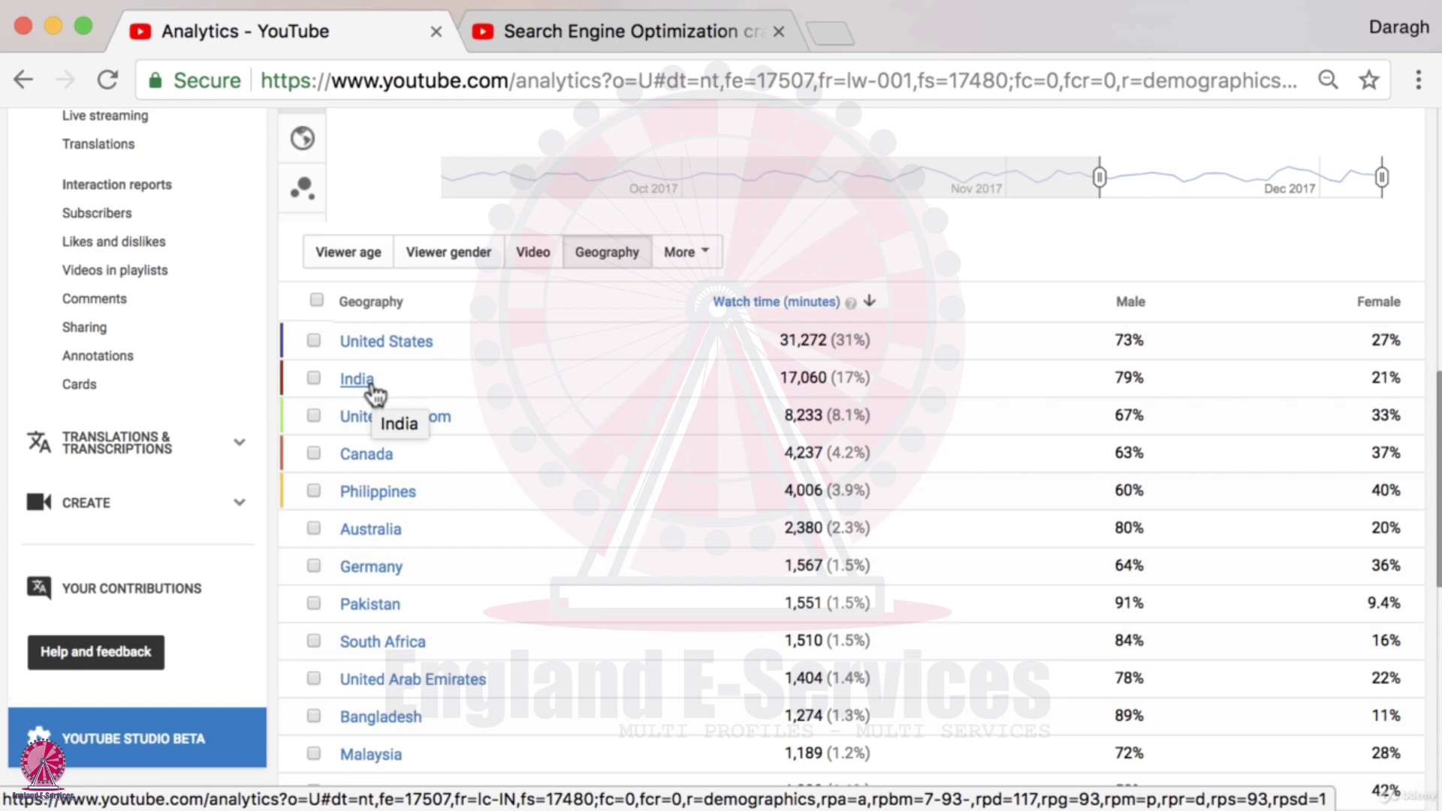
scroll(379, 387, "up", 1)
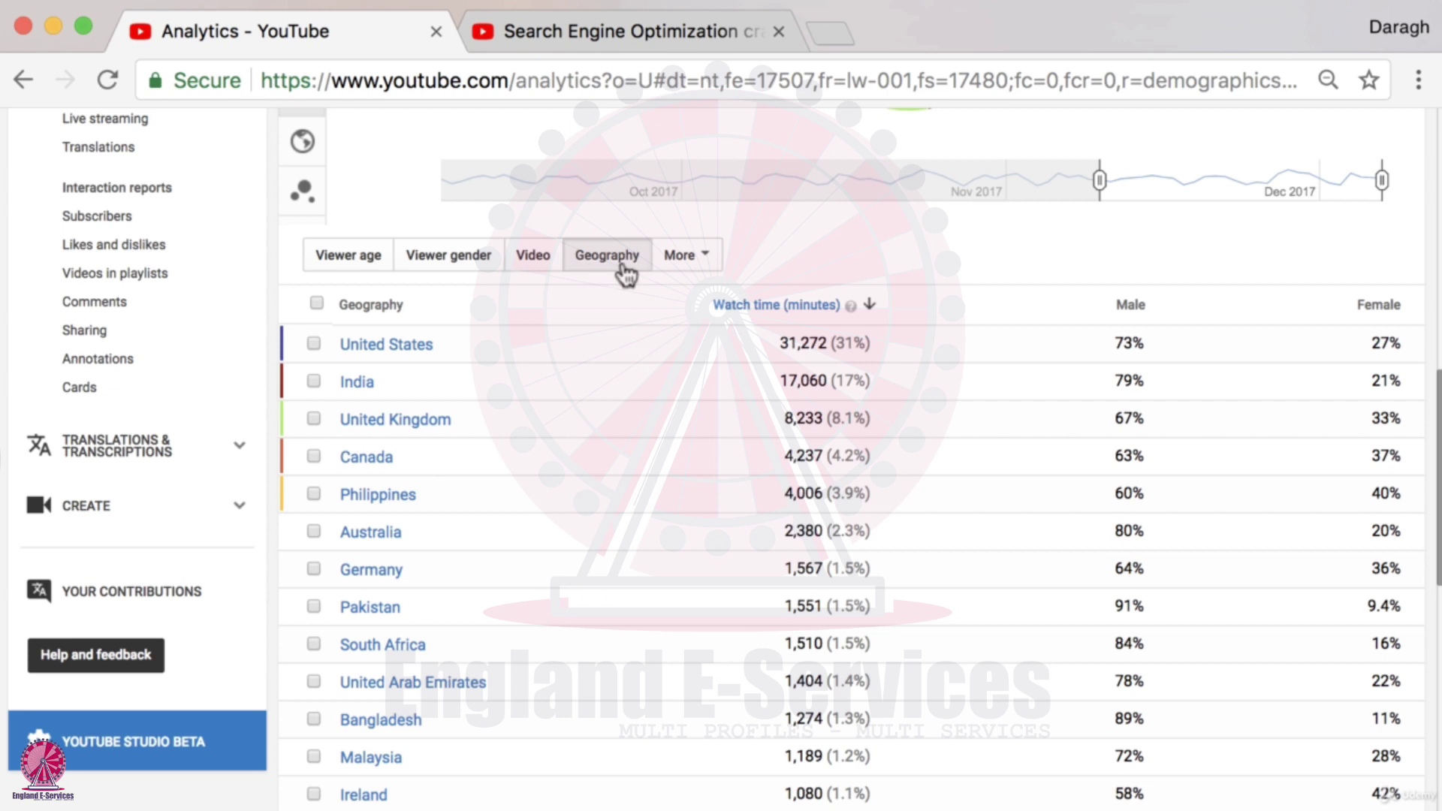
left_click(394, 346)
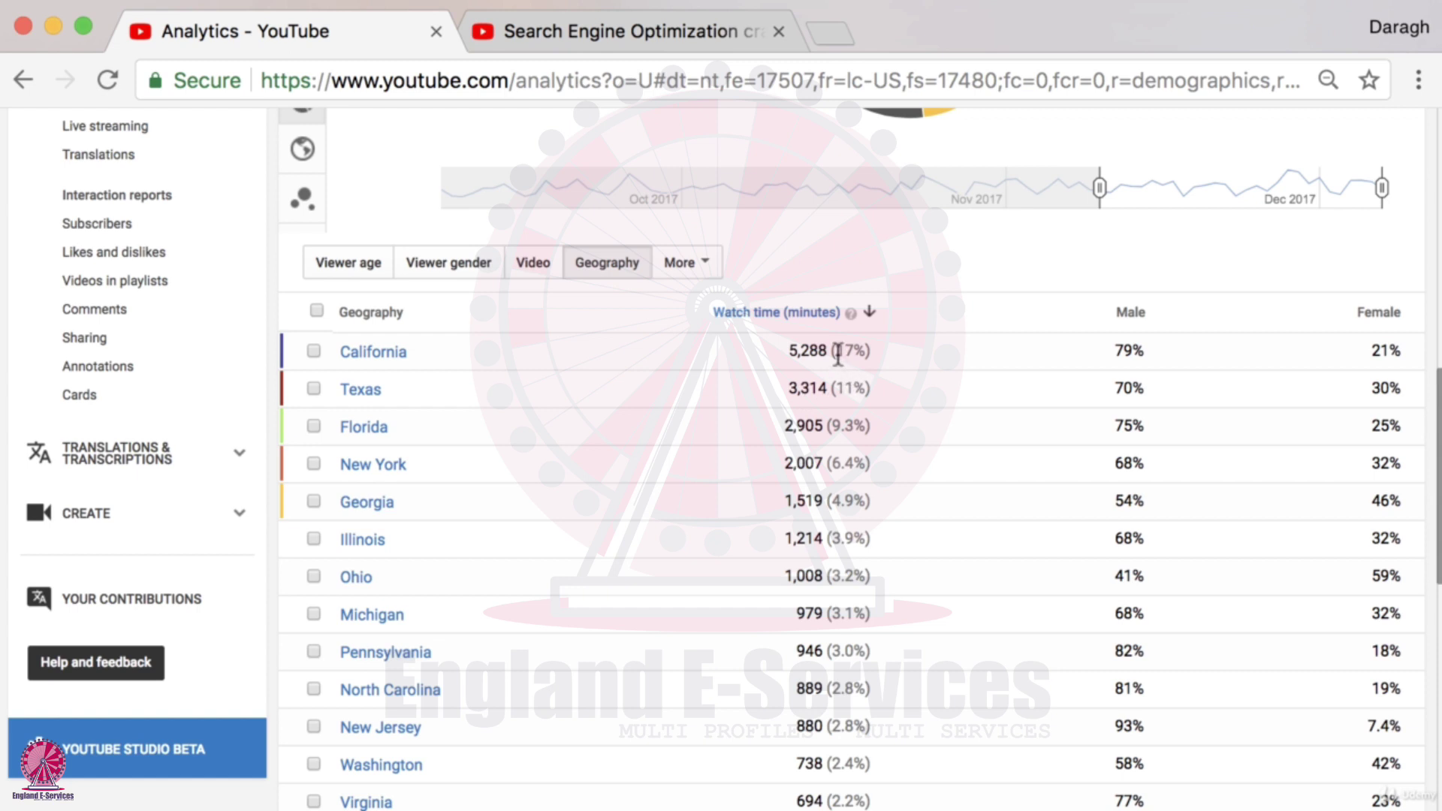
left_click_drag(857, 350, 824, 359)
left_click(27, 79)
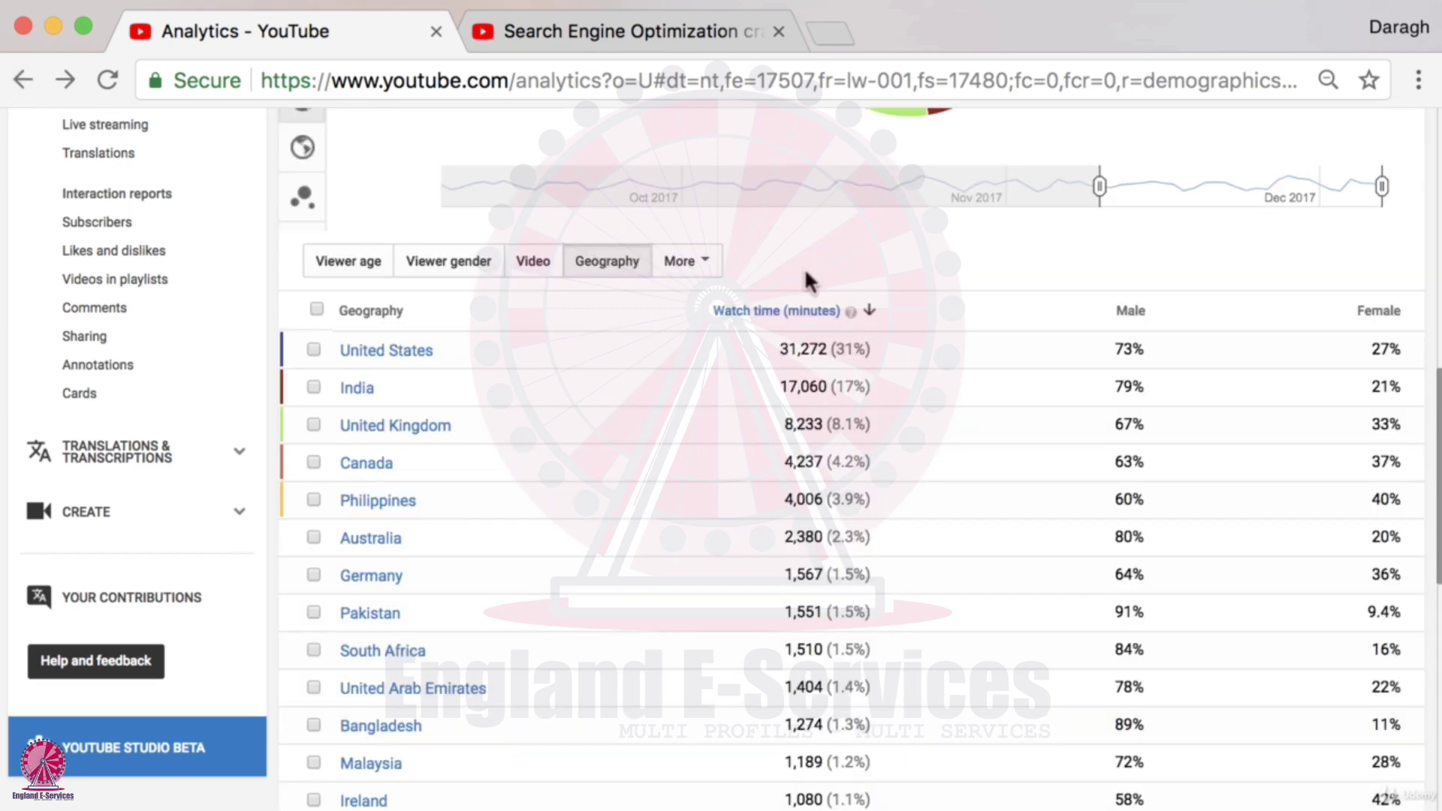
left_click_drag(841, 343, 859, 345)
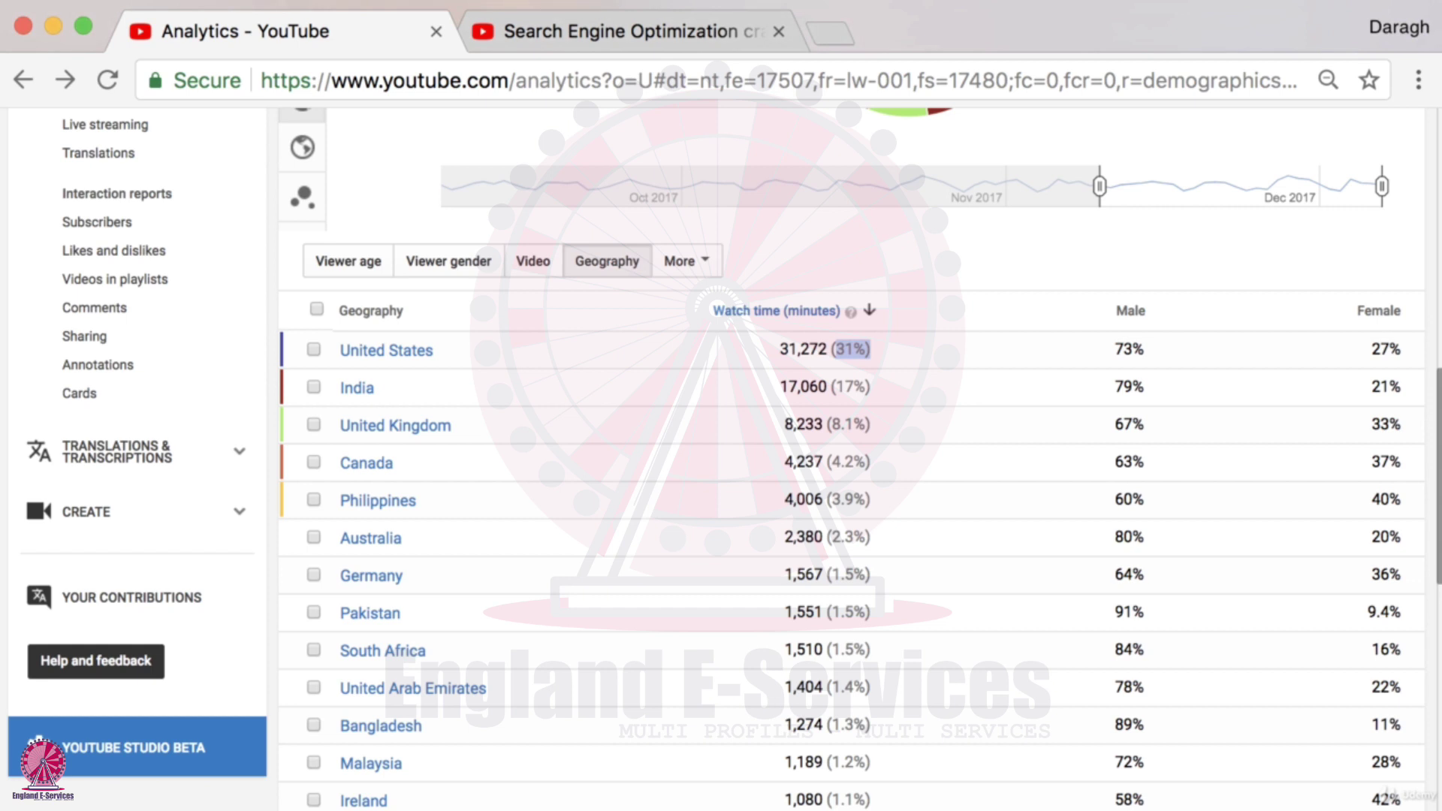
Open the Playback locations report and read the explanation of the YouTube watch-page location, closing it when done
scroll(751, 324, "down", 3)
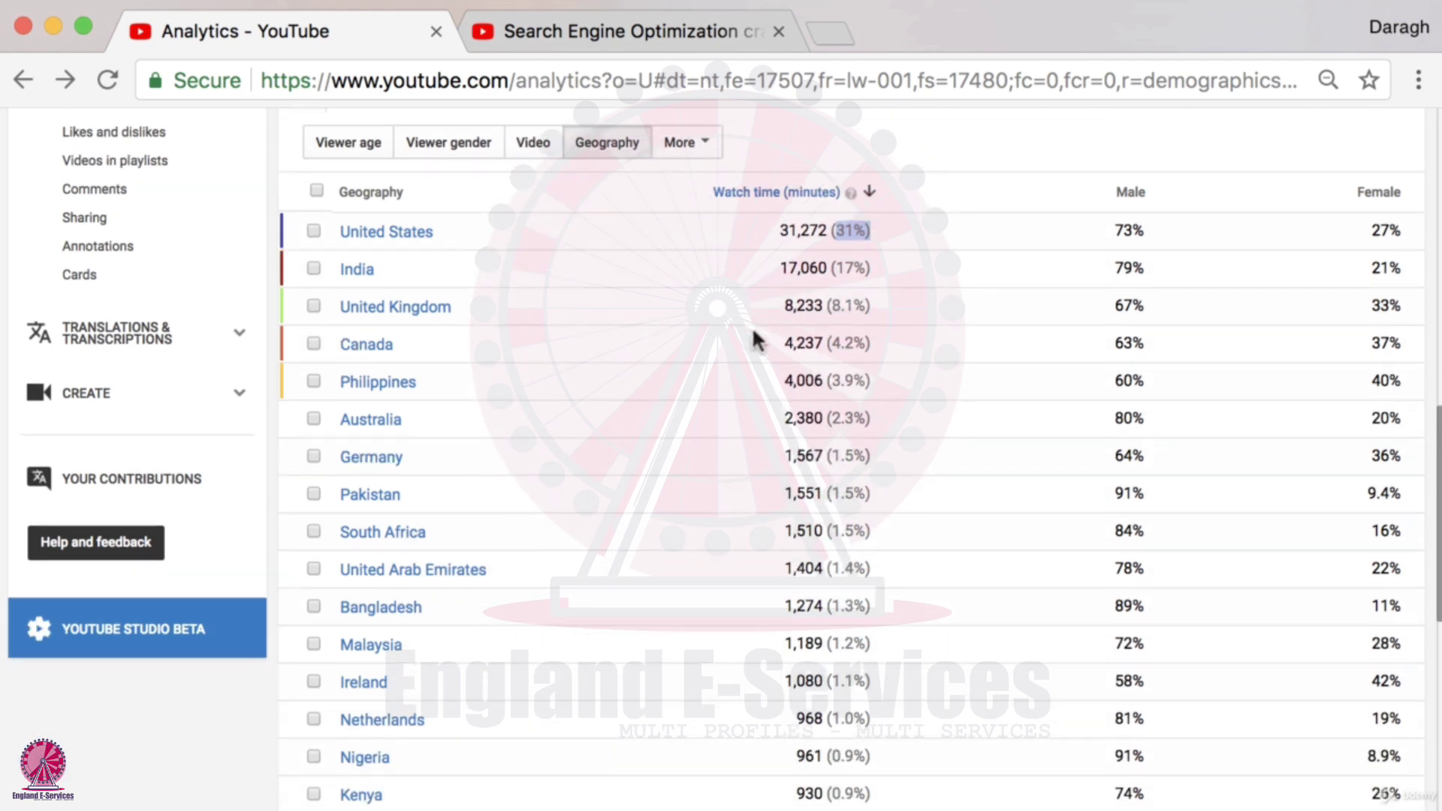
scroll(751, 335, "up", 6)
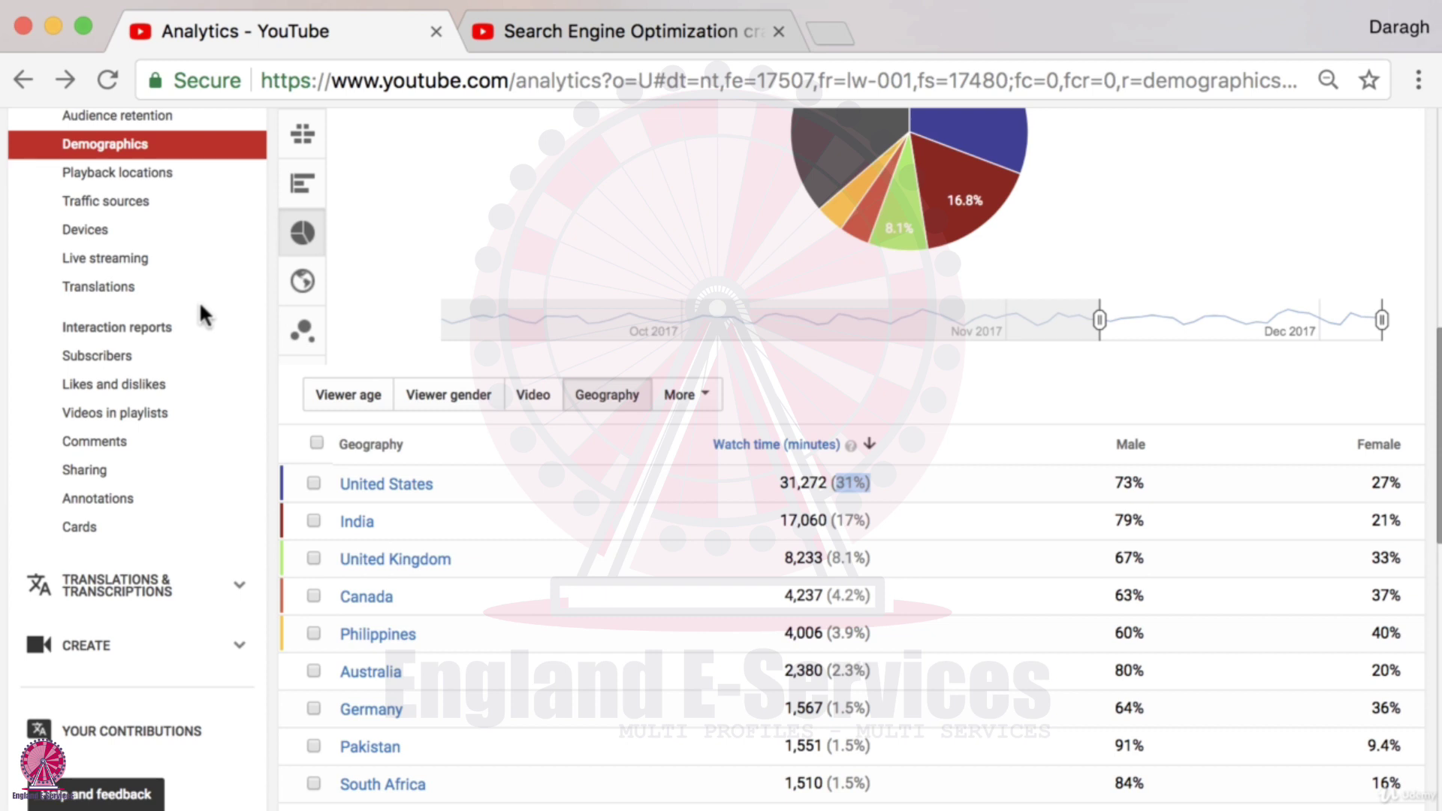
left_click(87, 180)
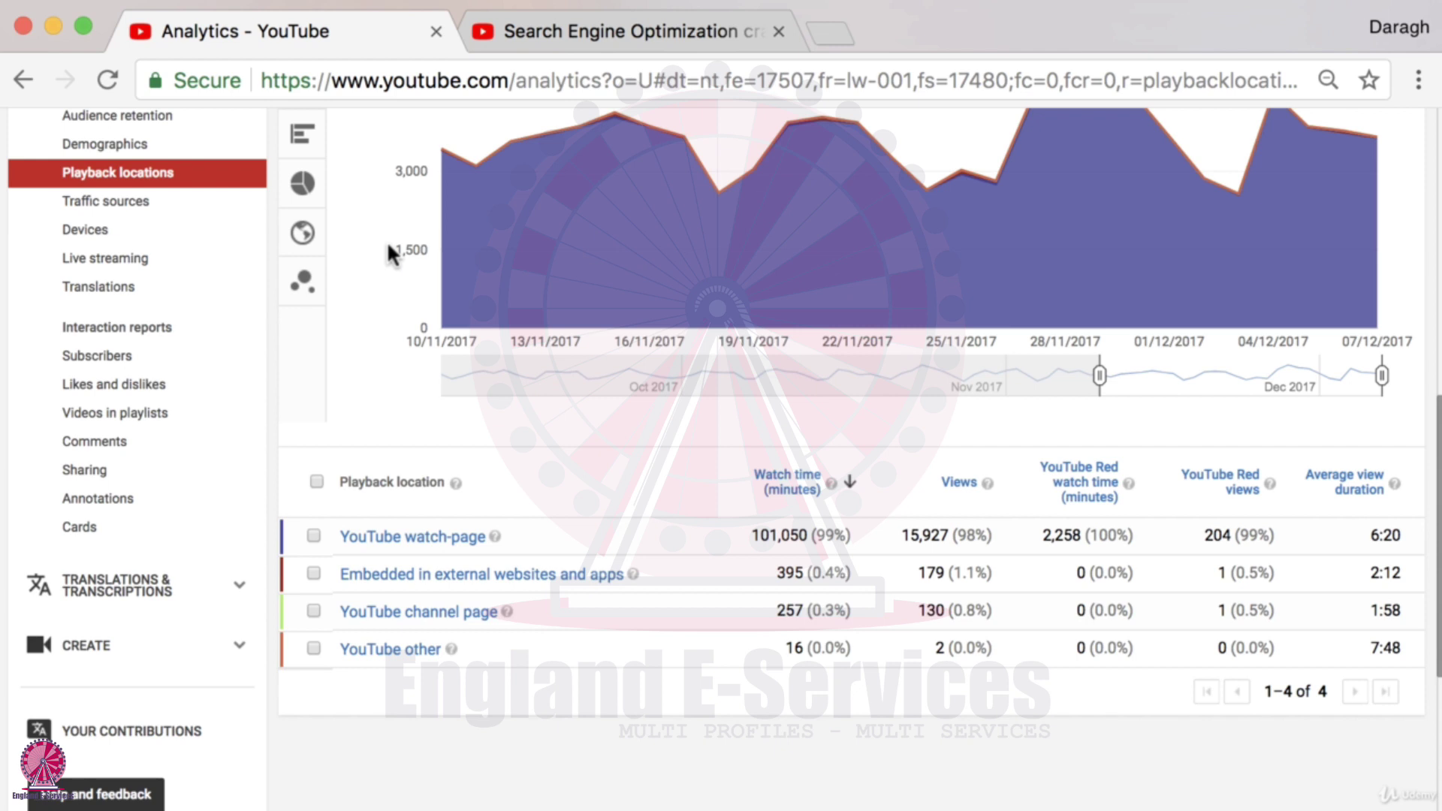
scroll(386, 240, "up", 2)
scroll(386, 240, "down", 3)
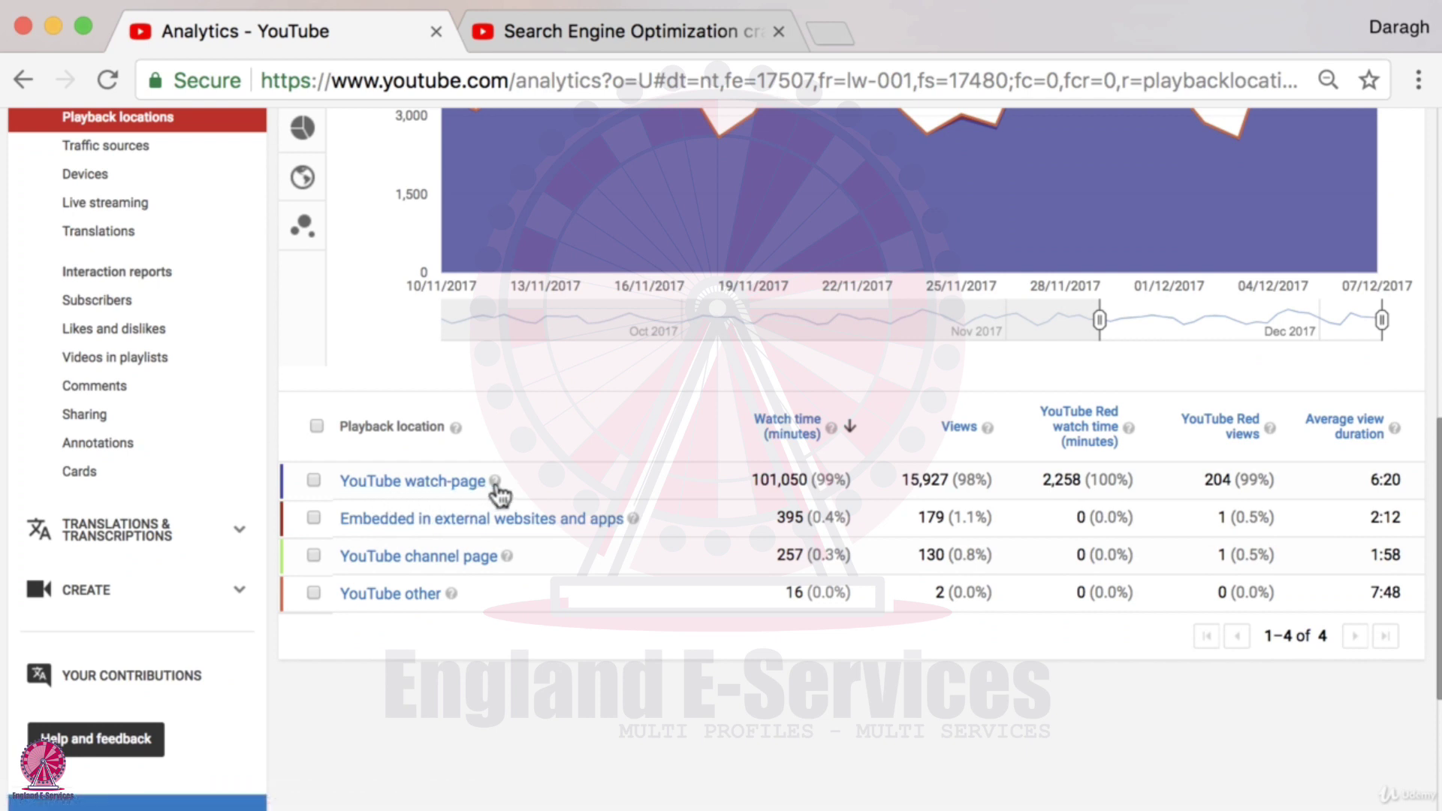
mouse_move(496, 484)
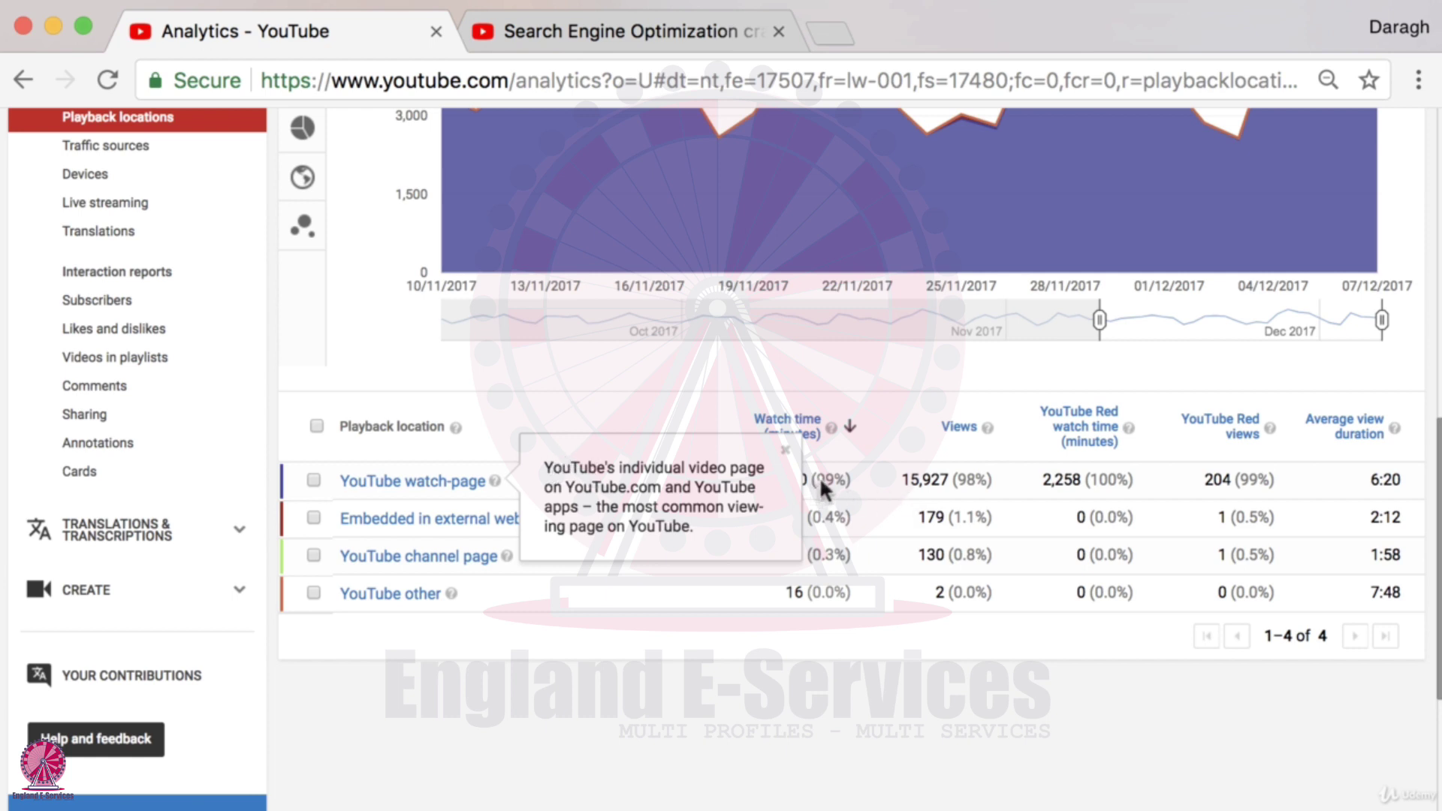
left_click_drag(542, 468, 665, 484)
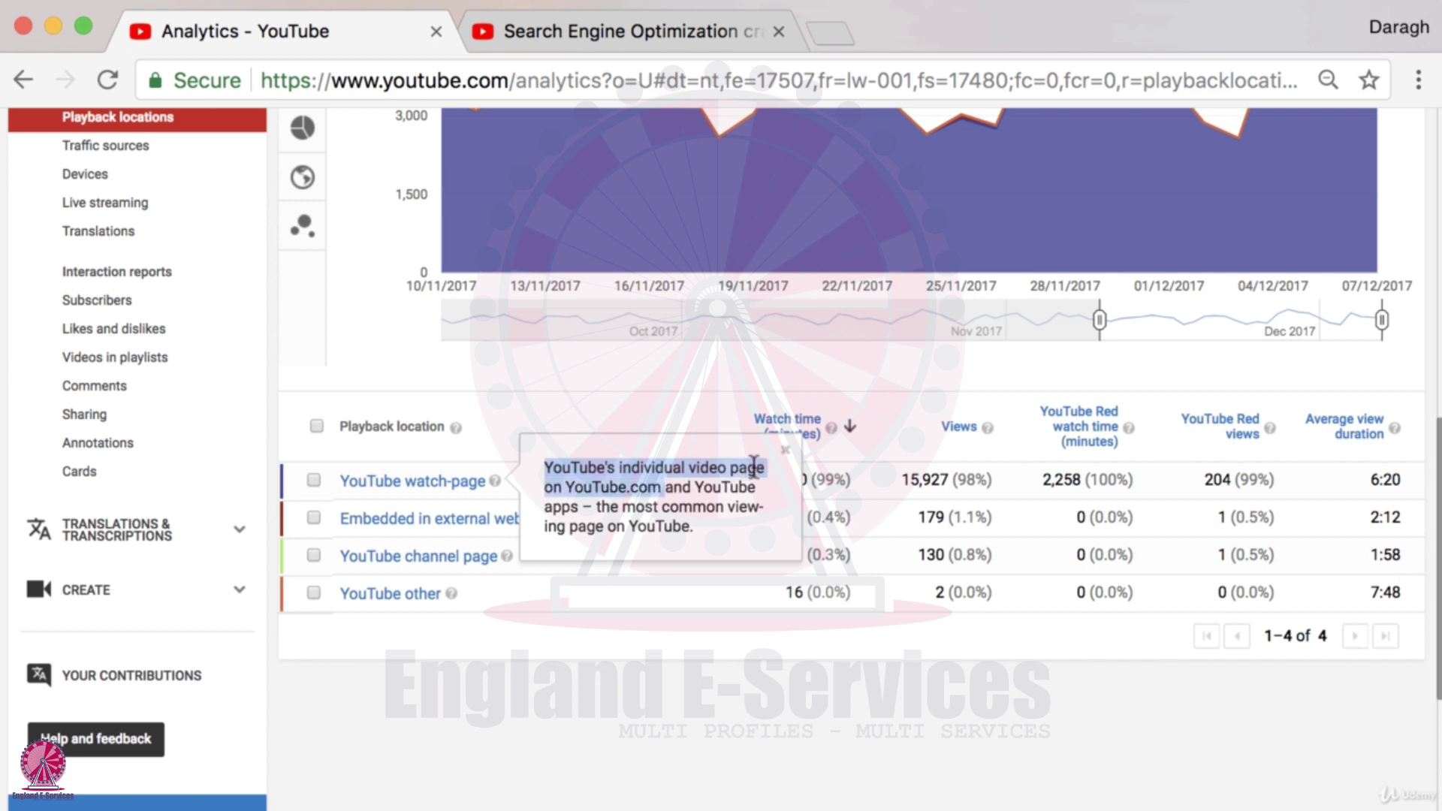
left_click(785, 449)
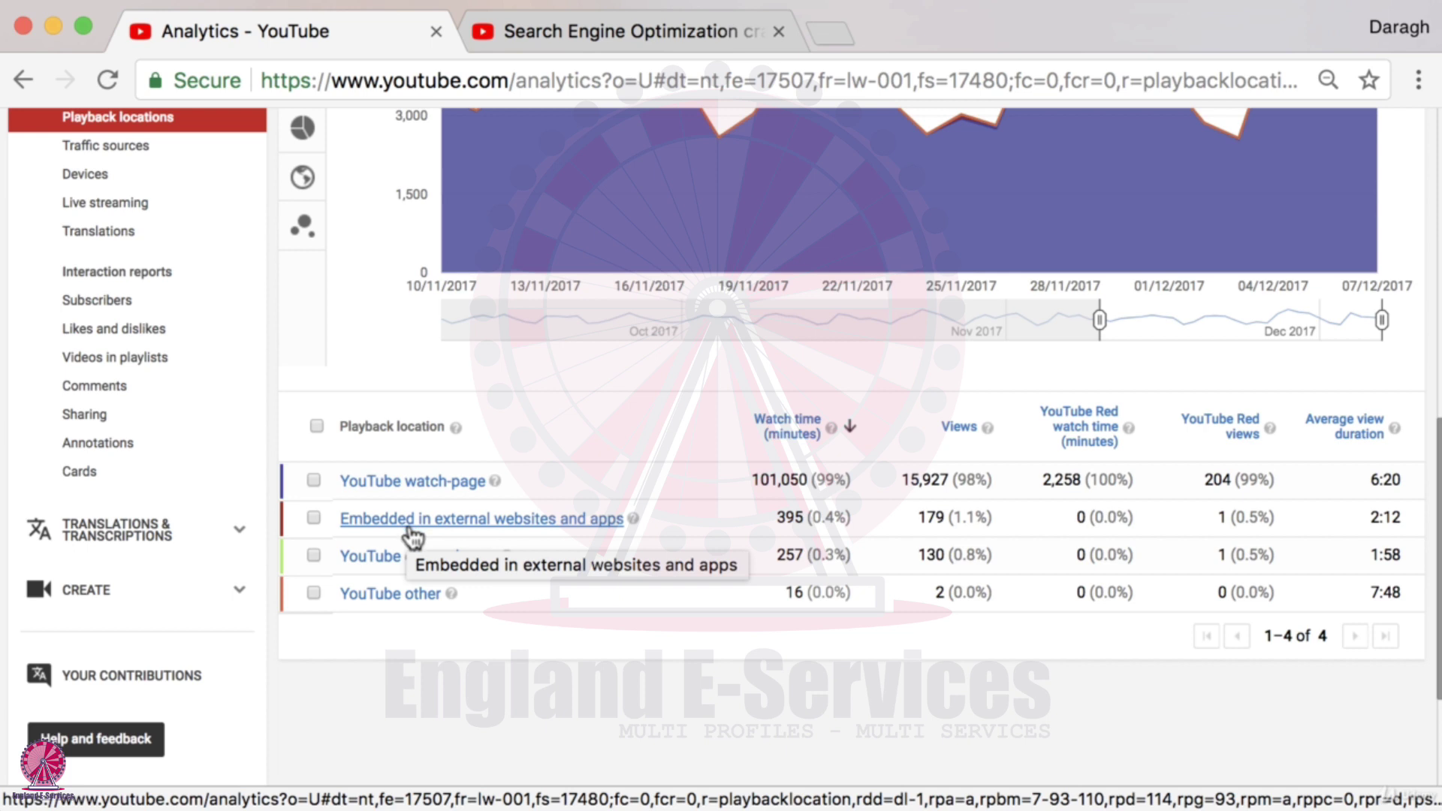
Examine the watch time of videos embedded in external websites and apps and look over the playback locations chart
left_click_drag(775, 517, 856, 518)
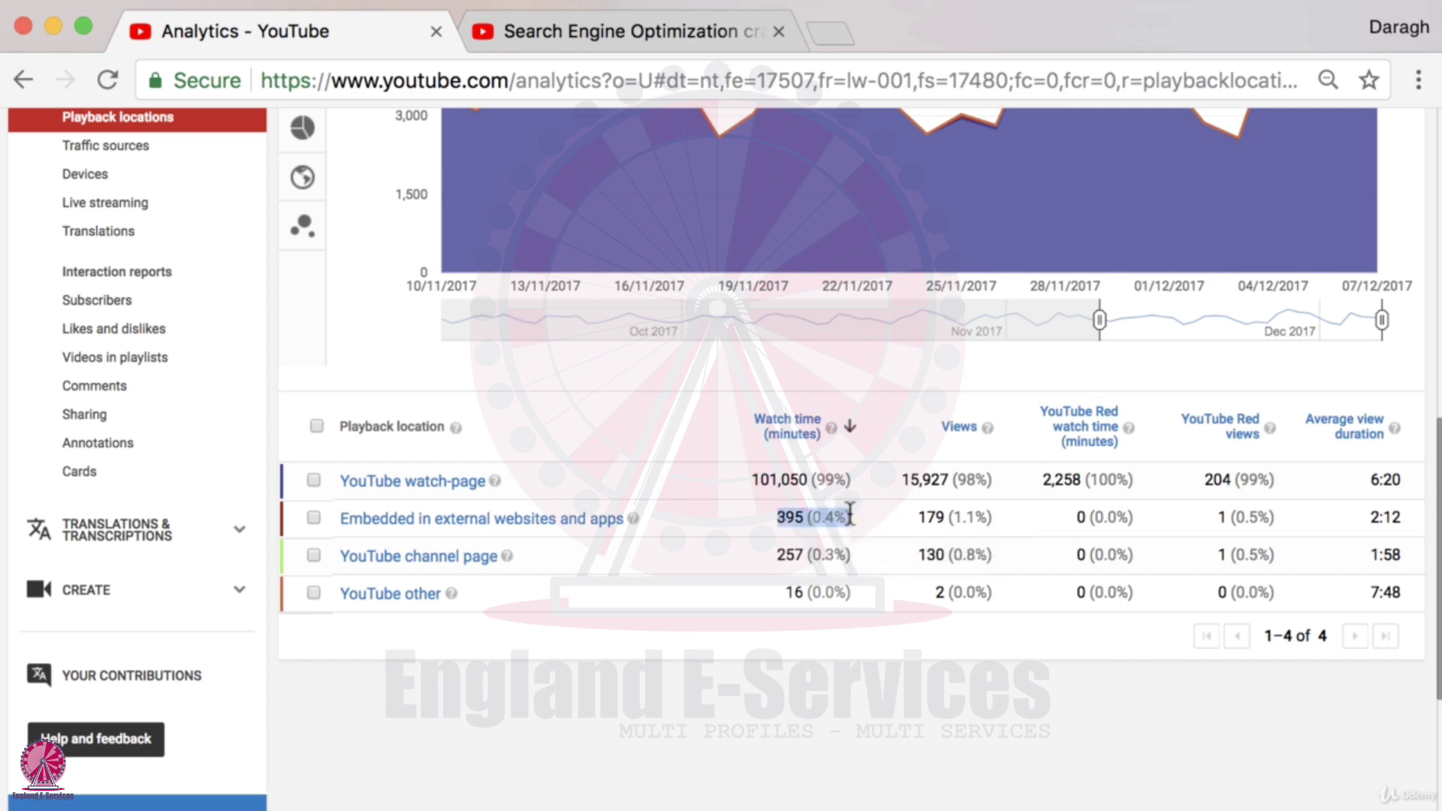
mouse_move(847, 513)
mouse_move(736, 514)
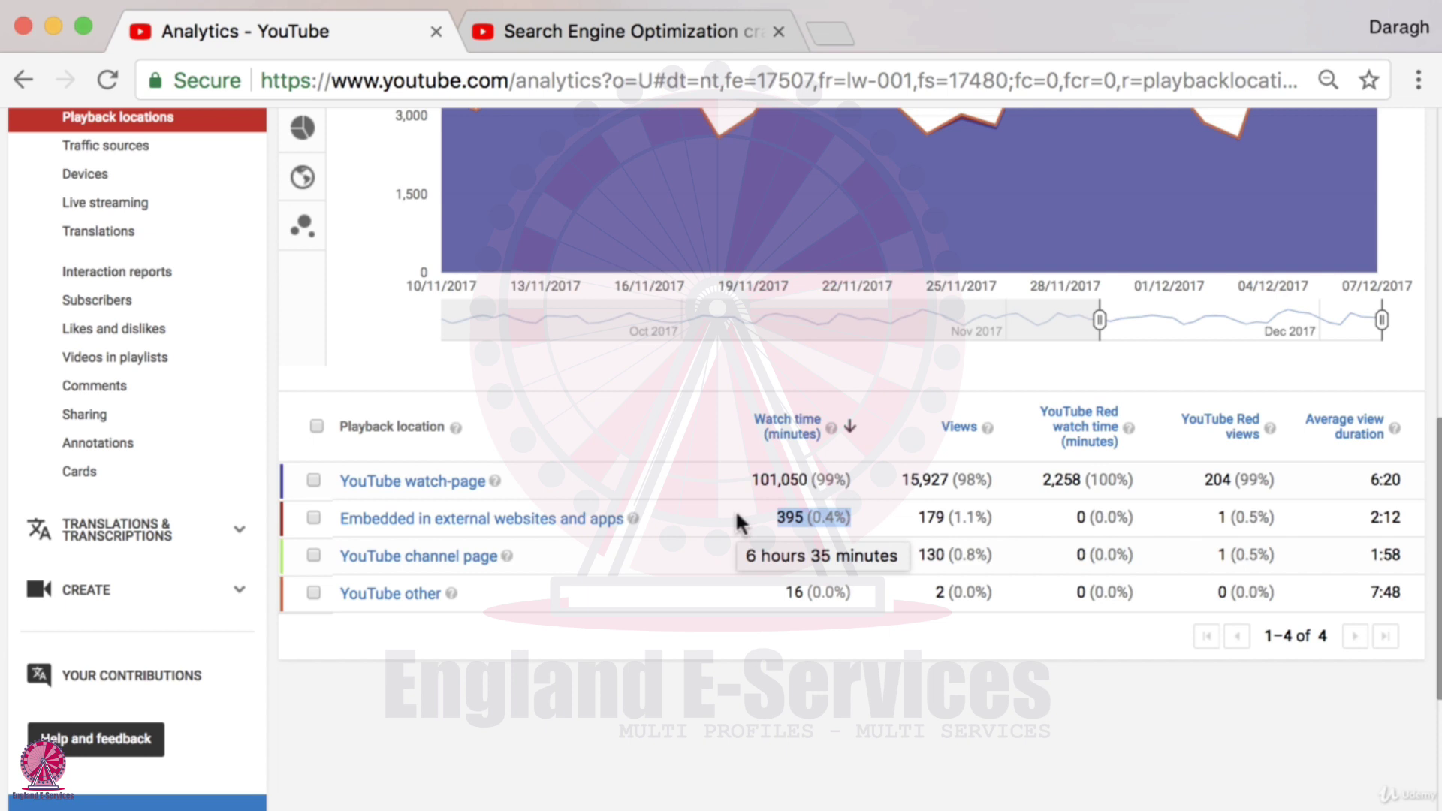
scroll(723, 446, "down", 2)
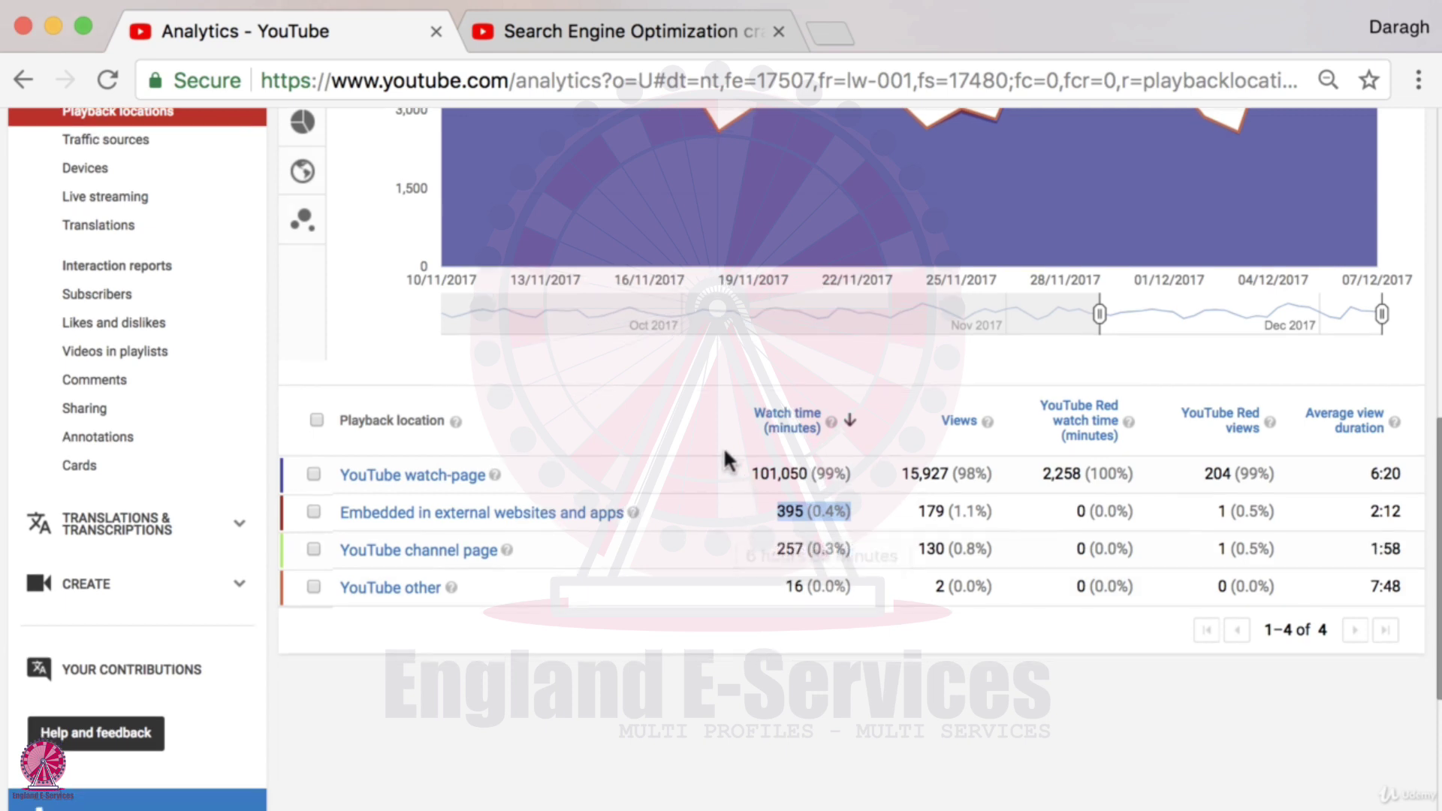
scroll(725, 456, "up", 5)
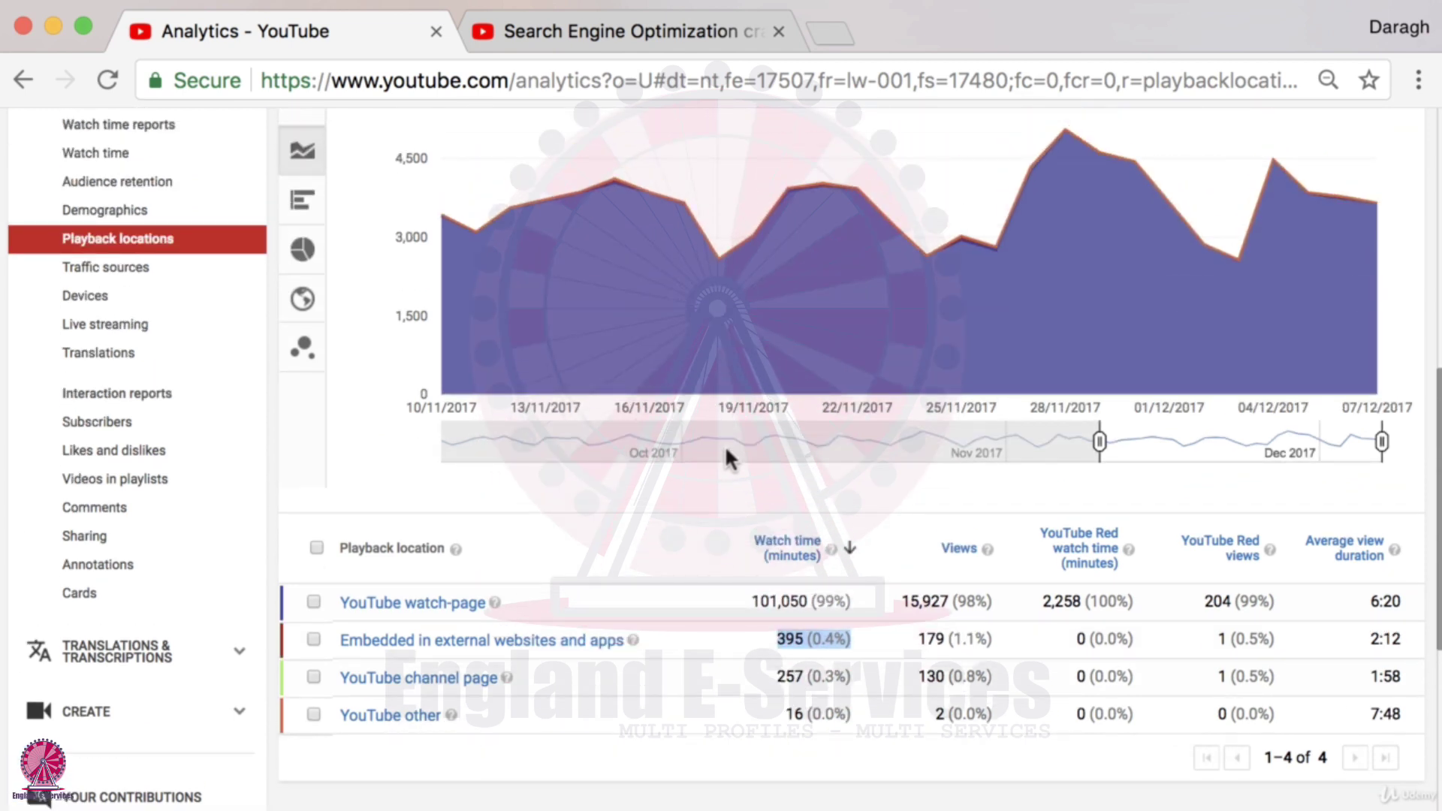
scroll(725, 451, "down", 1)
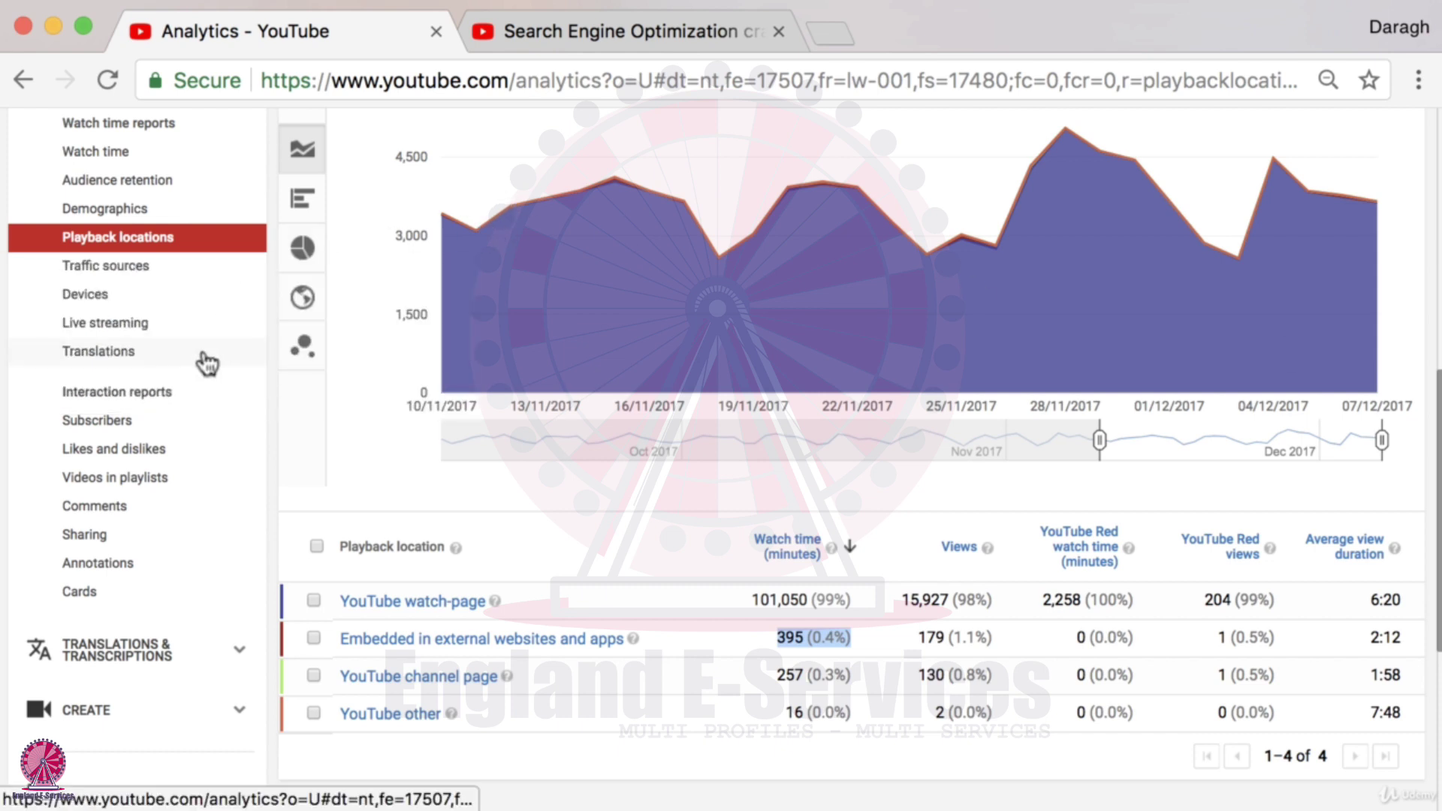
Open the Audience retention report and look over its average view duration, average percentage viewed and per-video table
scroll(201, 360, "up", 3)
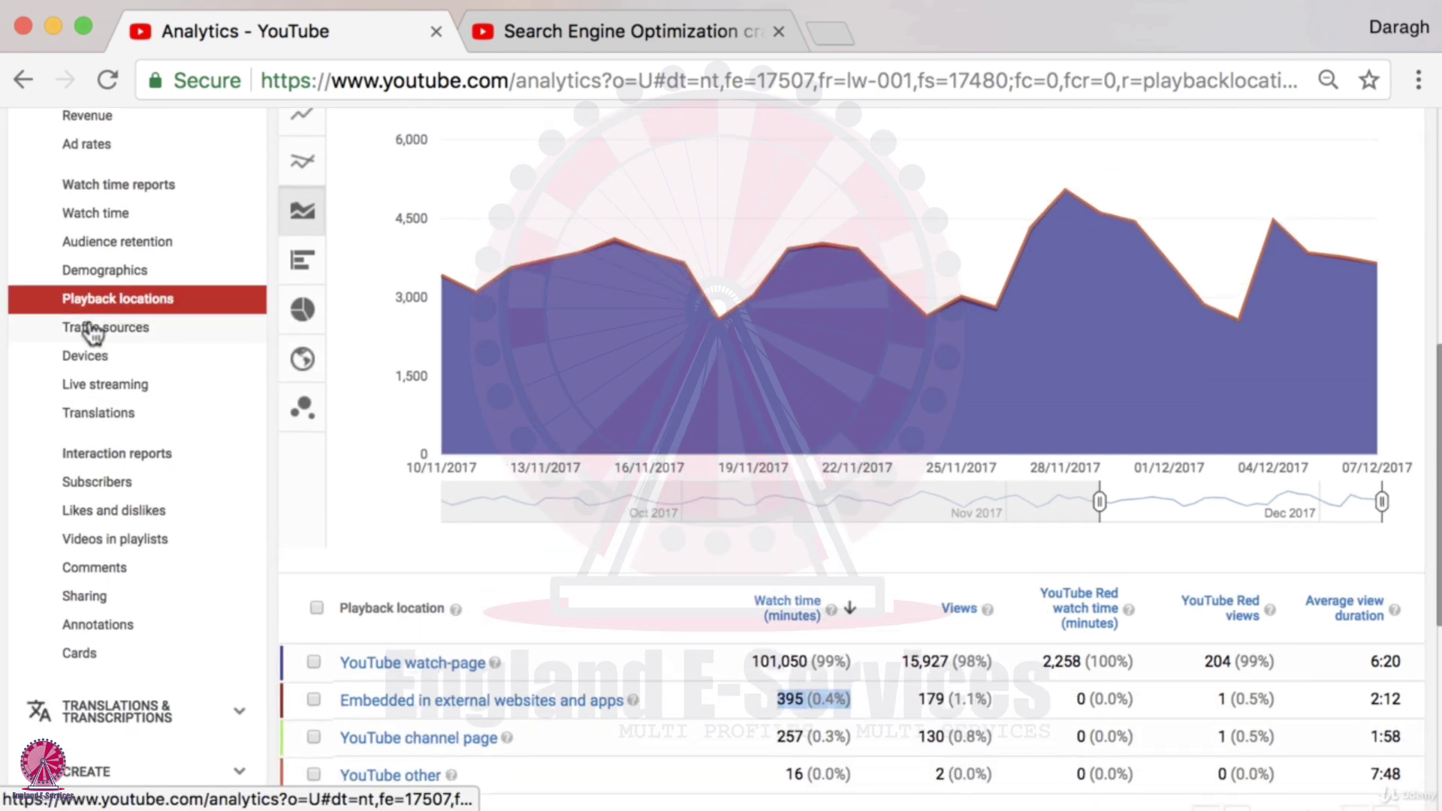
left_click(111, 242)
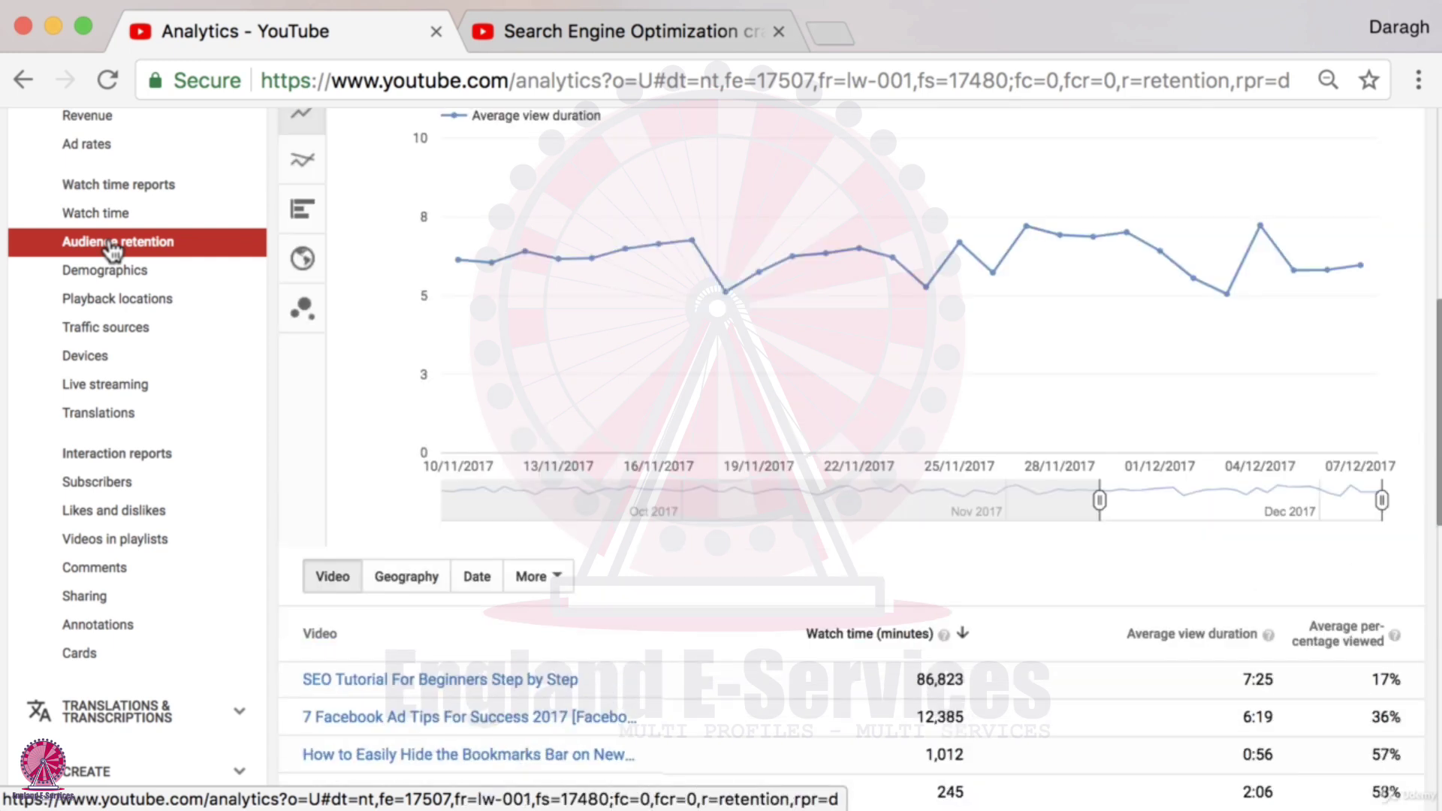
scroll(398, 284, "up", 3)
scroll(398, 284, "up", 5)
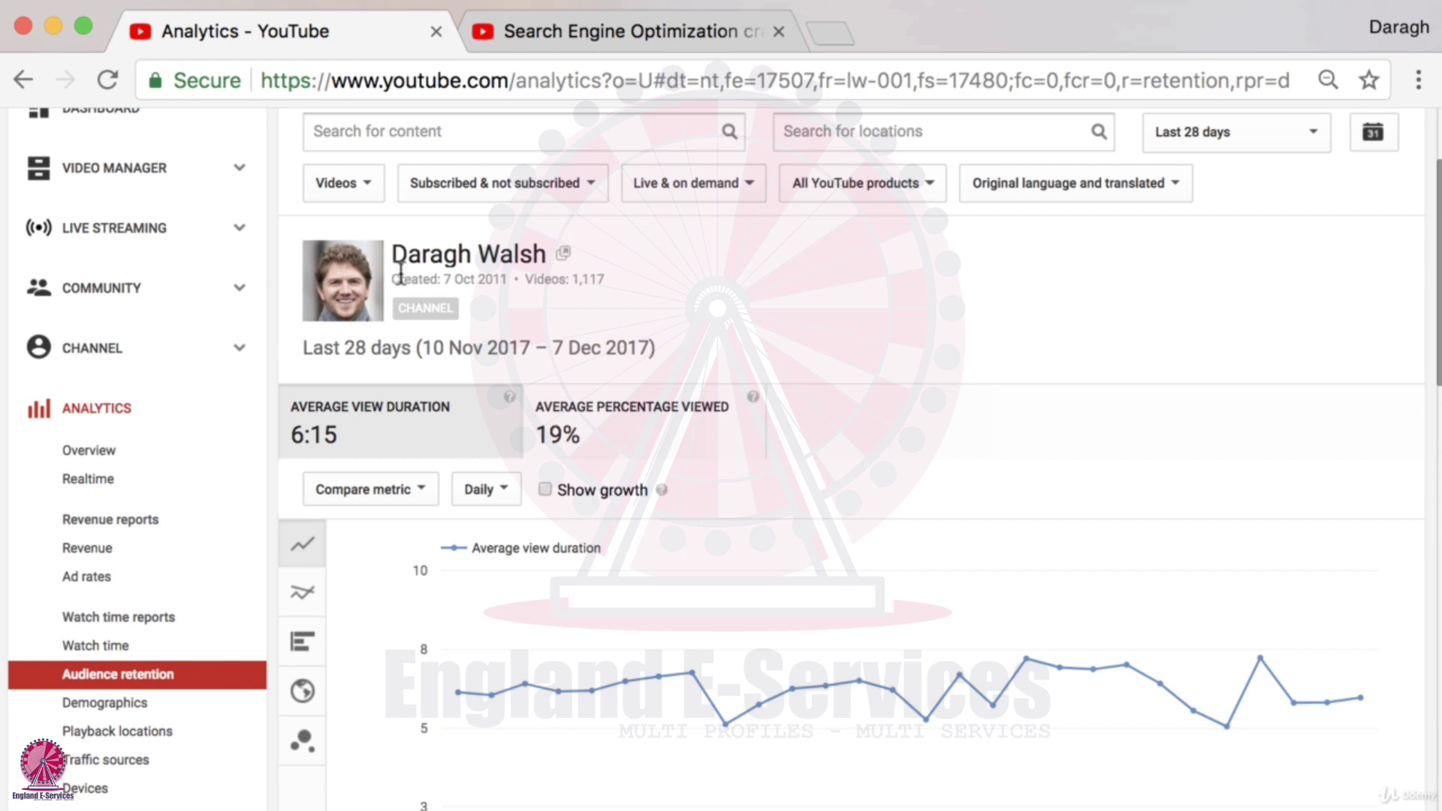
scroll(395, 270, "down", 2)
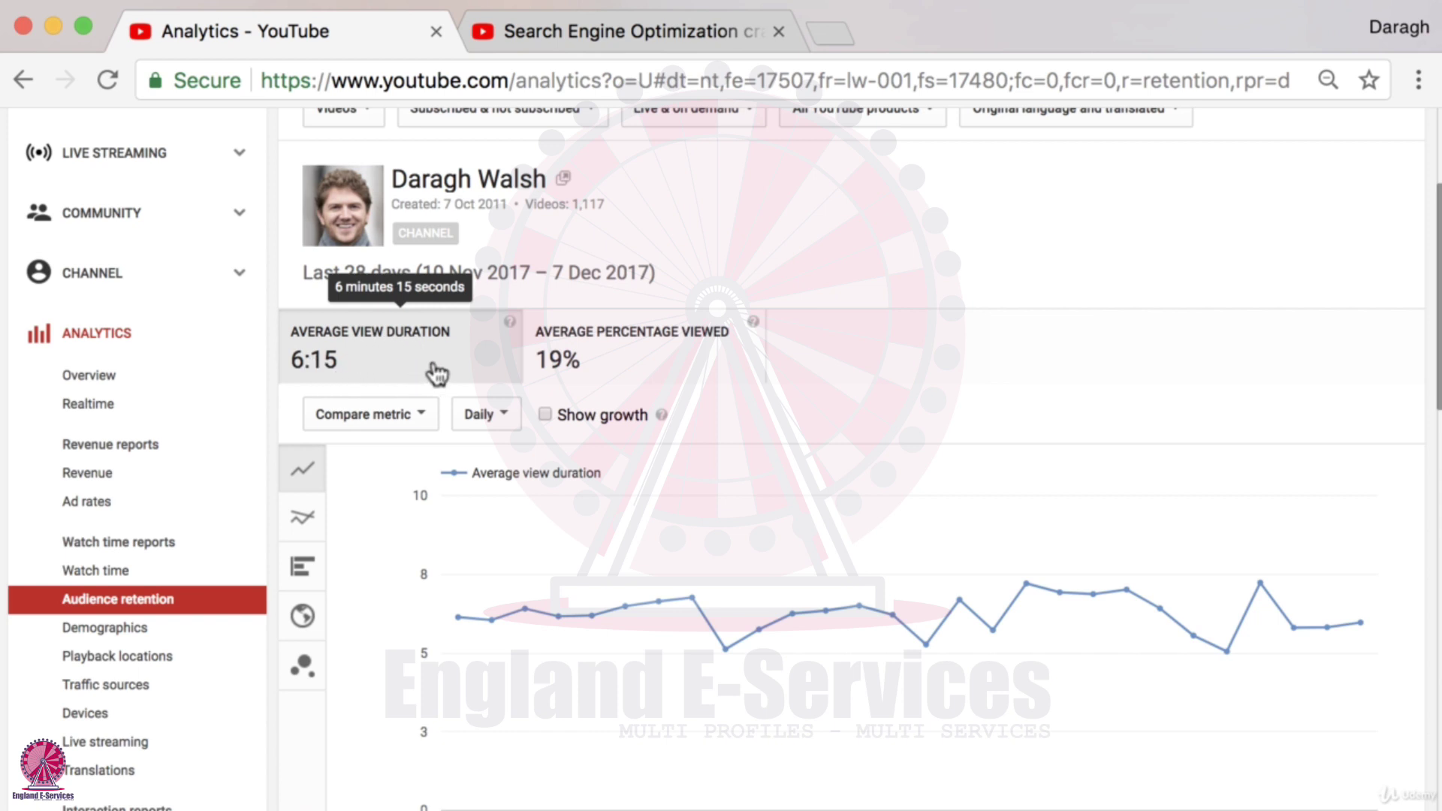
scroll(436, 373, "down", 8)
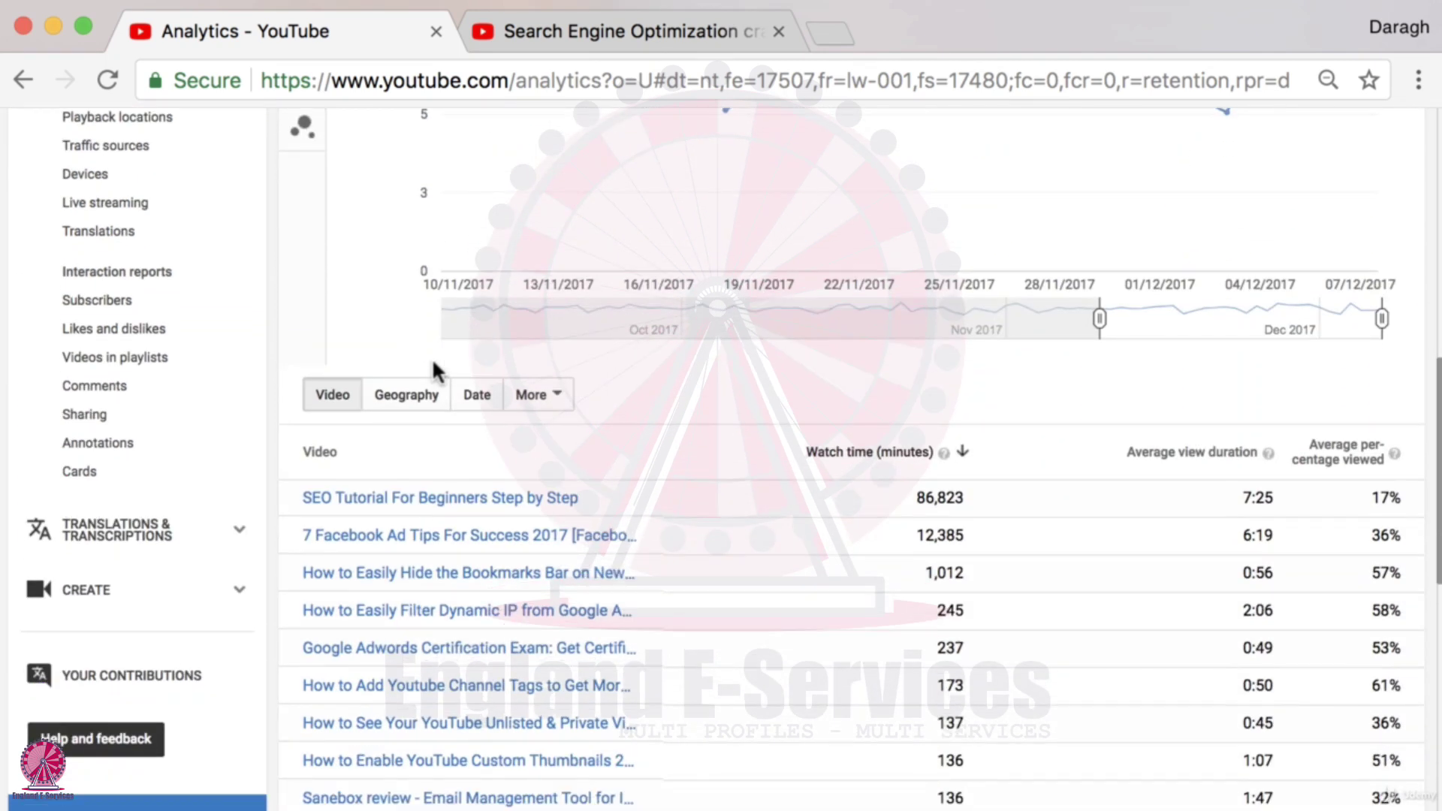
Open the audience retention details of the video SEO Tutorial For Beginners Step by Step and inspect the beginning of its retention curve
scroll(431, 358, "down", 2)
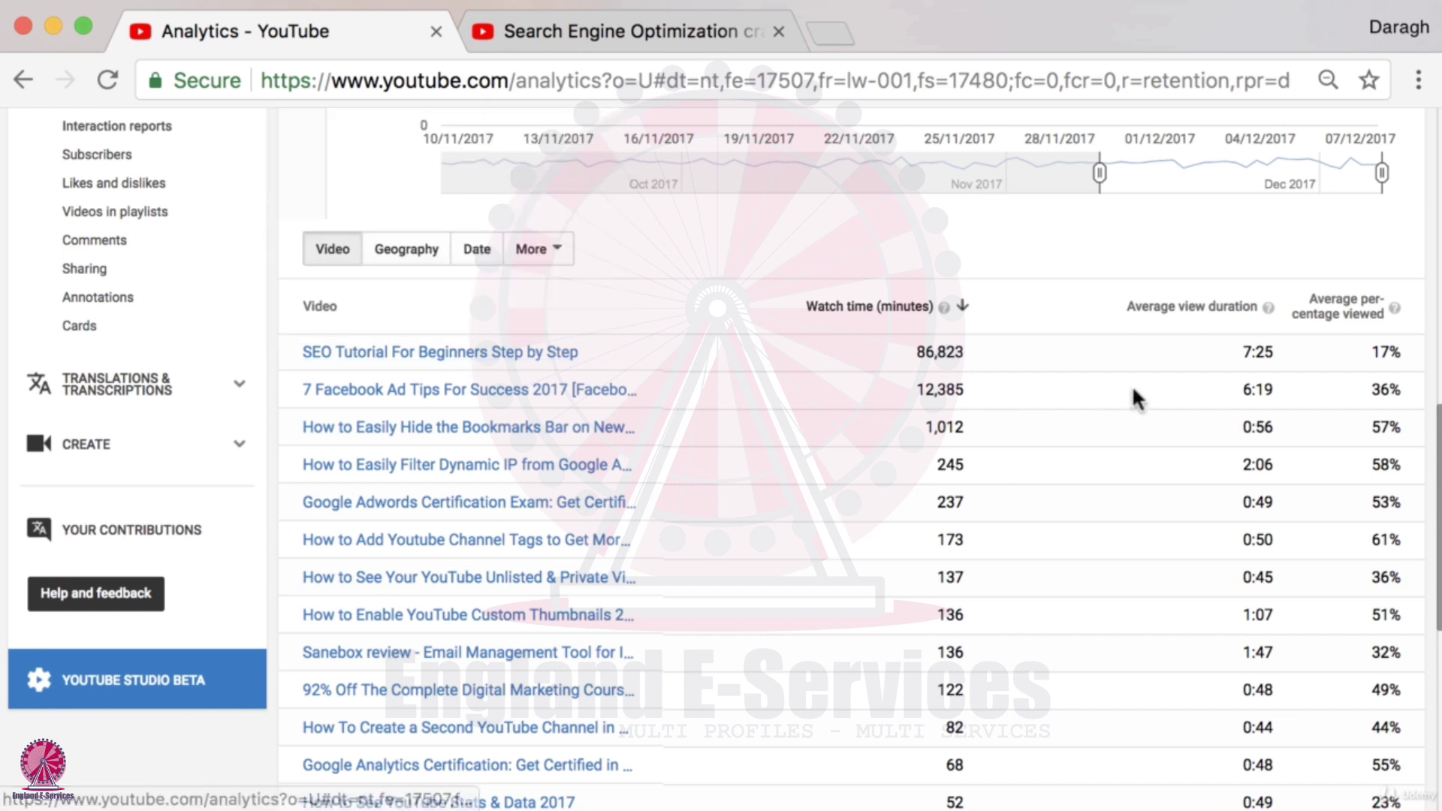
left_click_drag(1242, 353, 1272, 354)
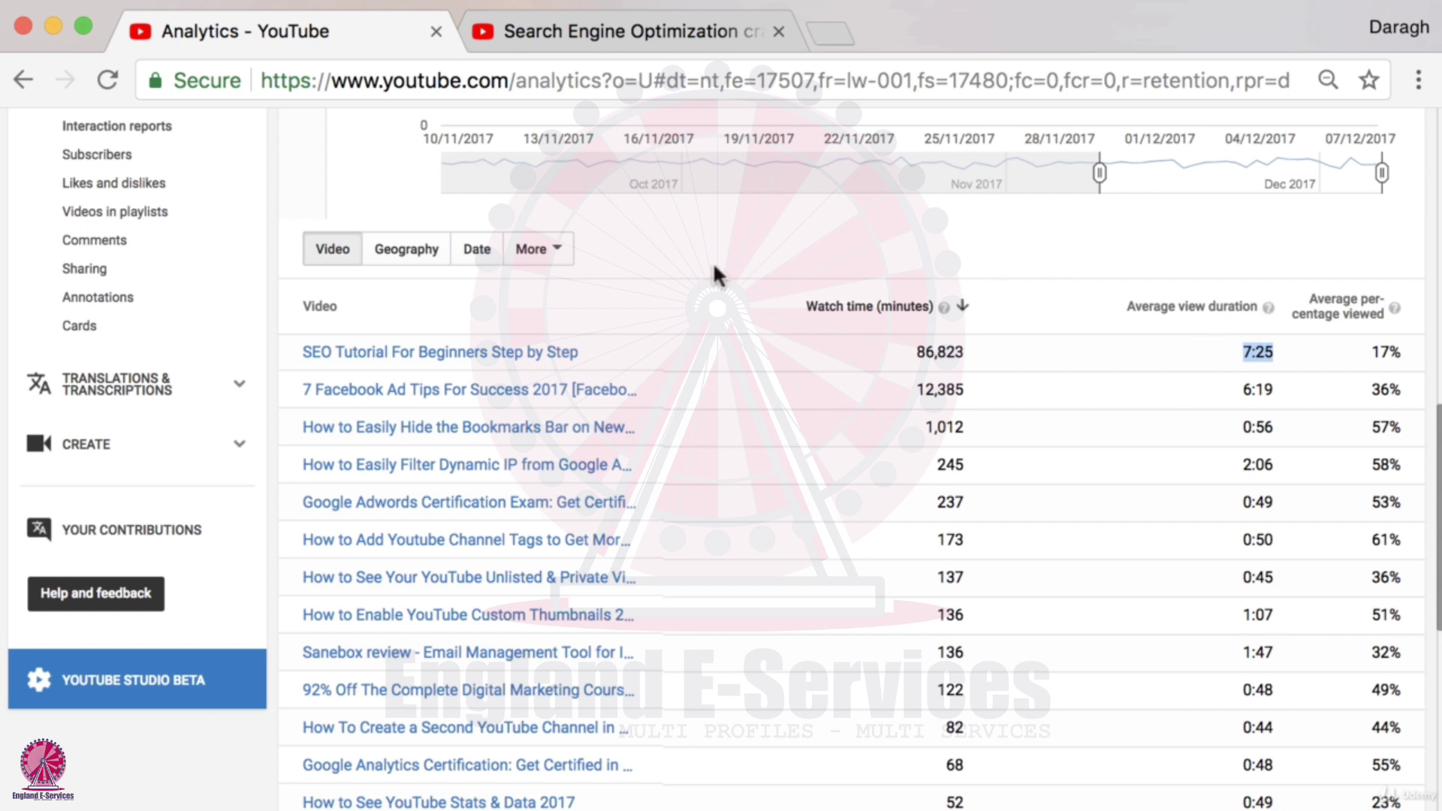
left_click(497, 352)
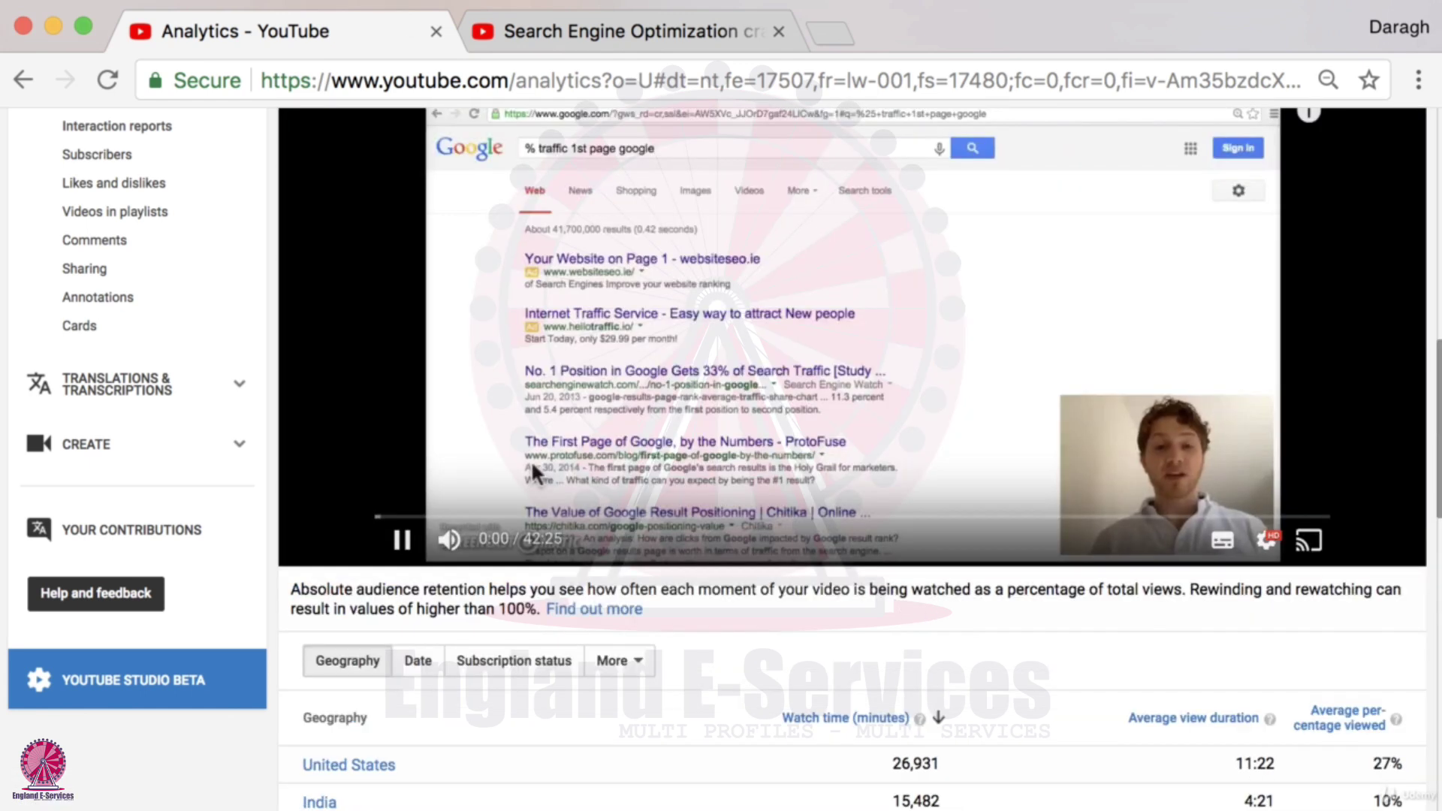
scroll(530, 458, "up", 5)
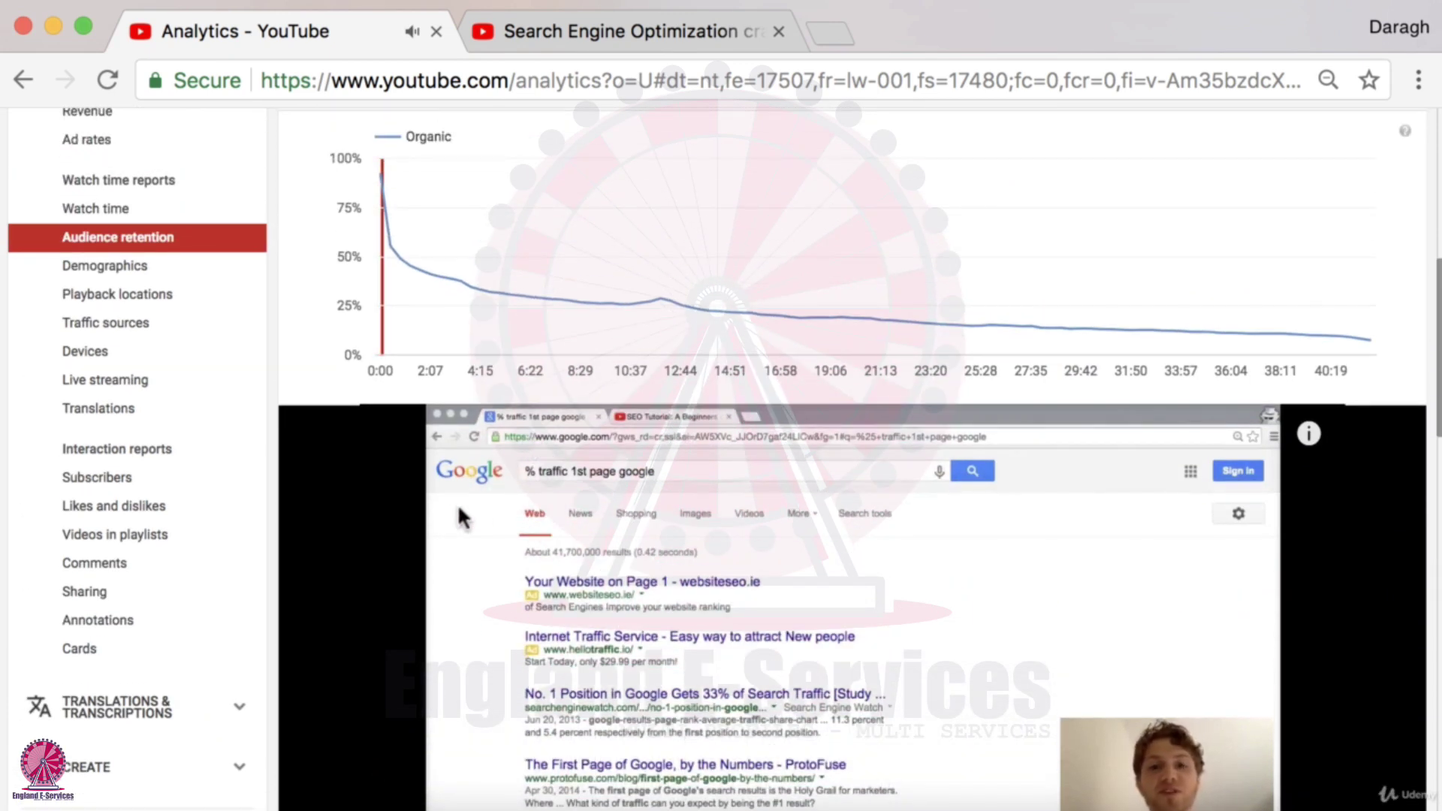
scroll(461, 518, "down", 1)
mouse_move(394, 220)
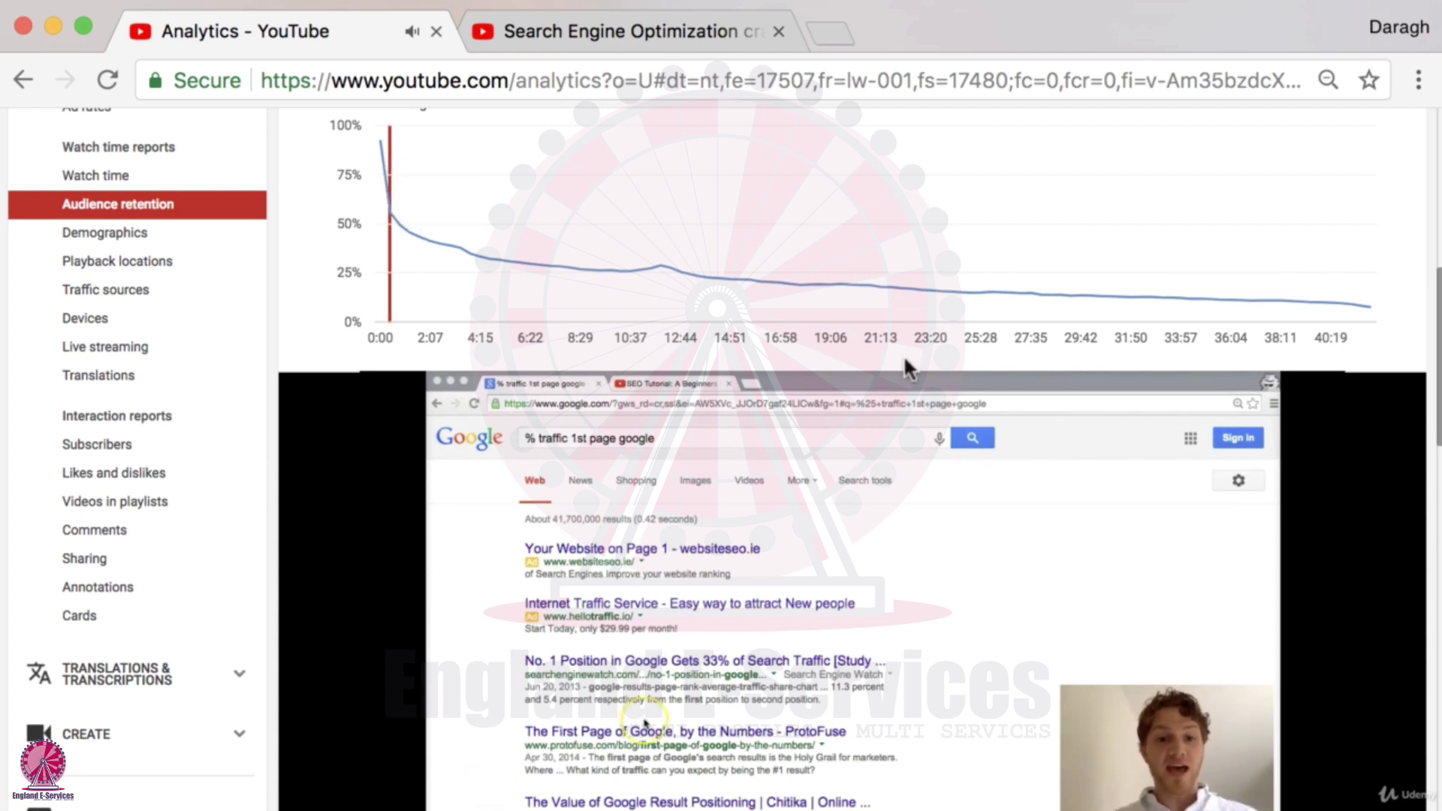
mouse_move(380, 149)
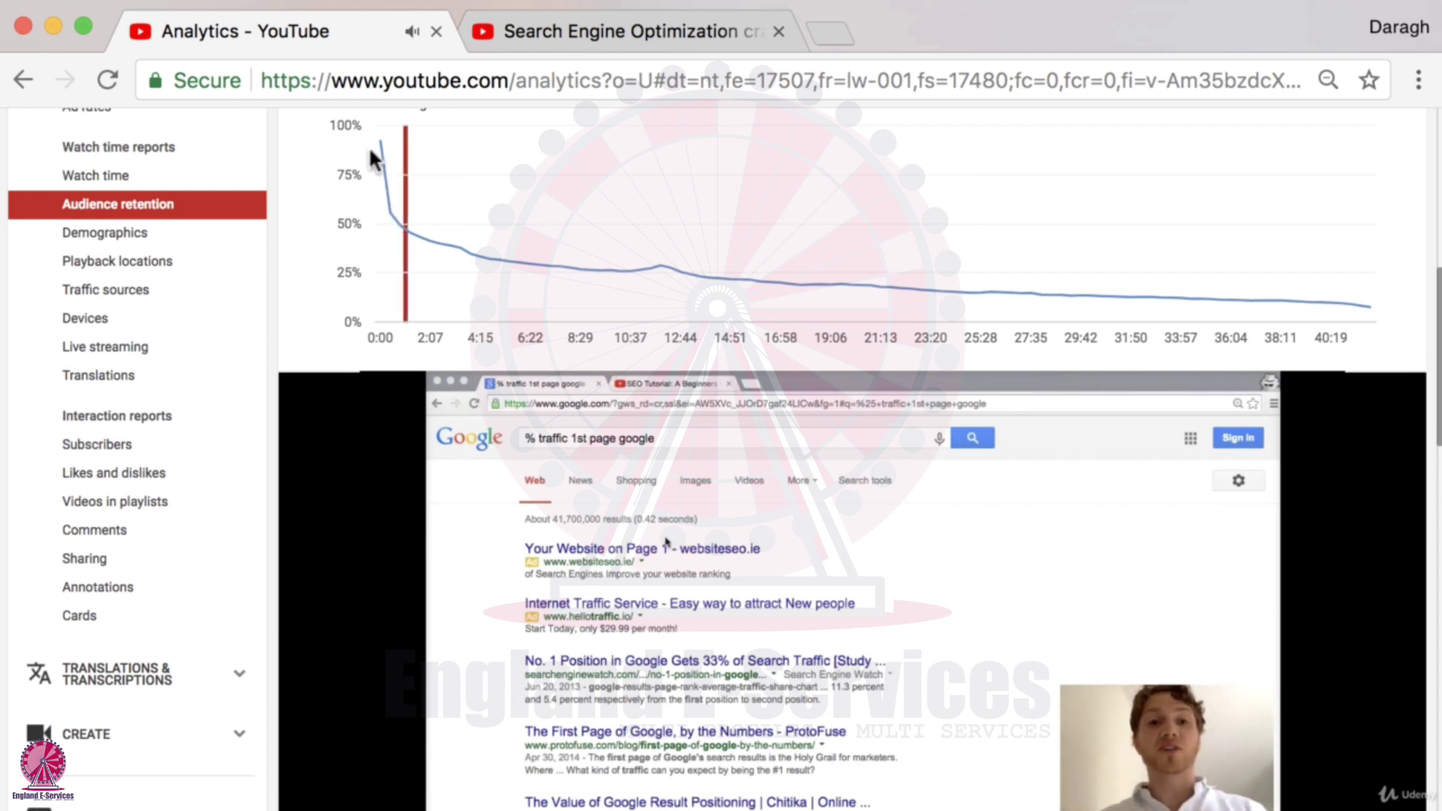
Examine the video's absolute audience retention curve together with its preview player, average view duration and average percentage viewed
scroll(434, 248, "up", 4)
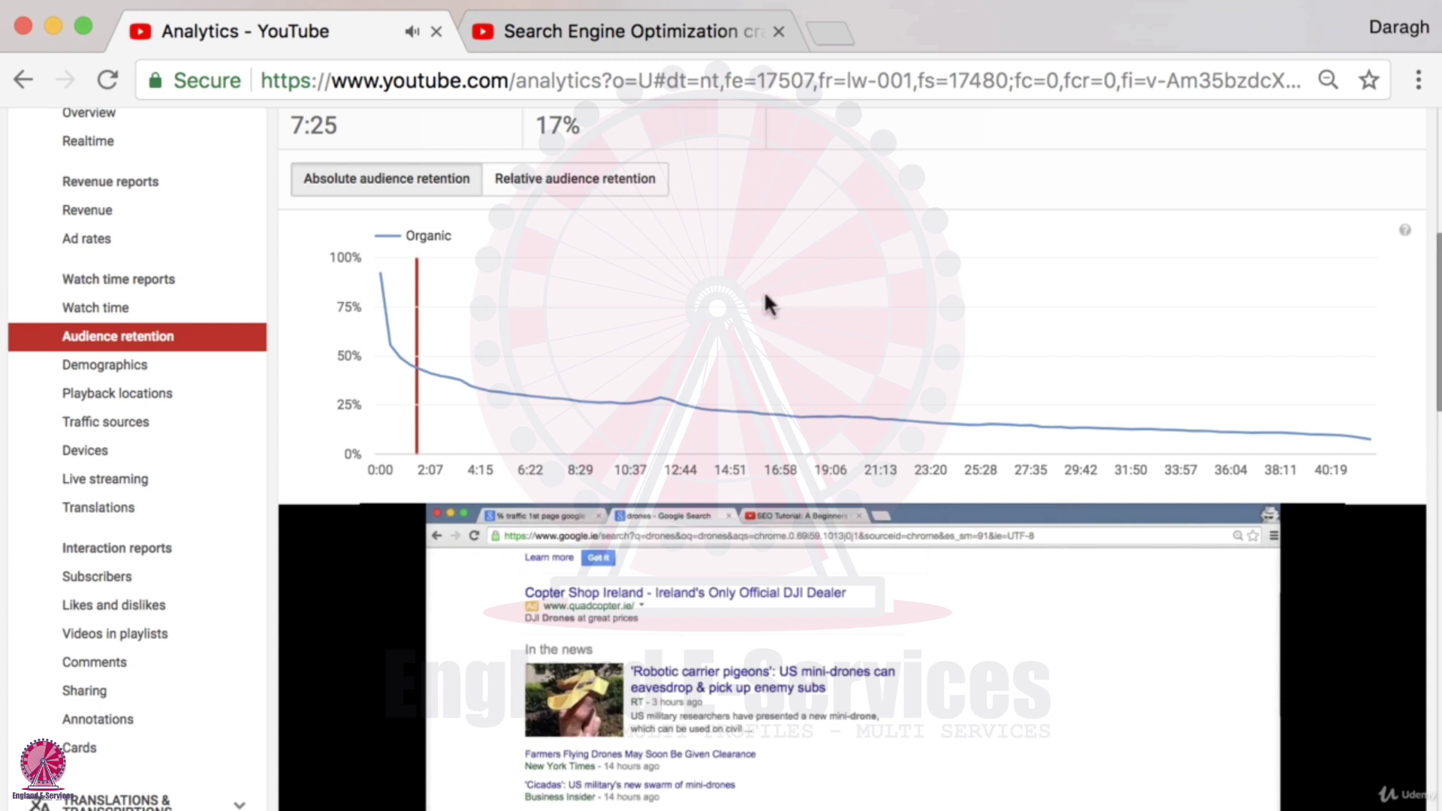
scroll(450, 301, "down", 3)
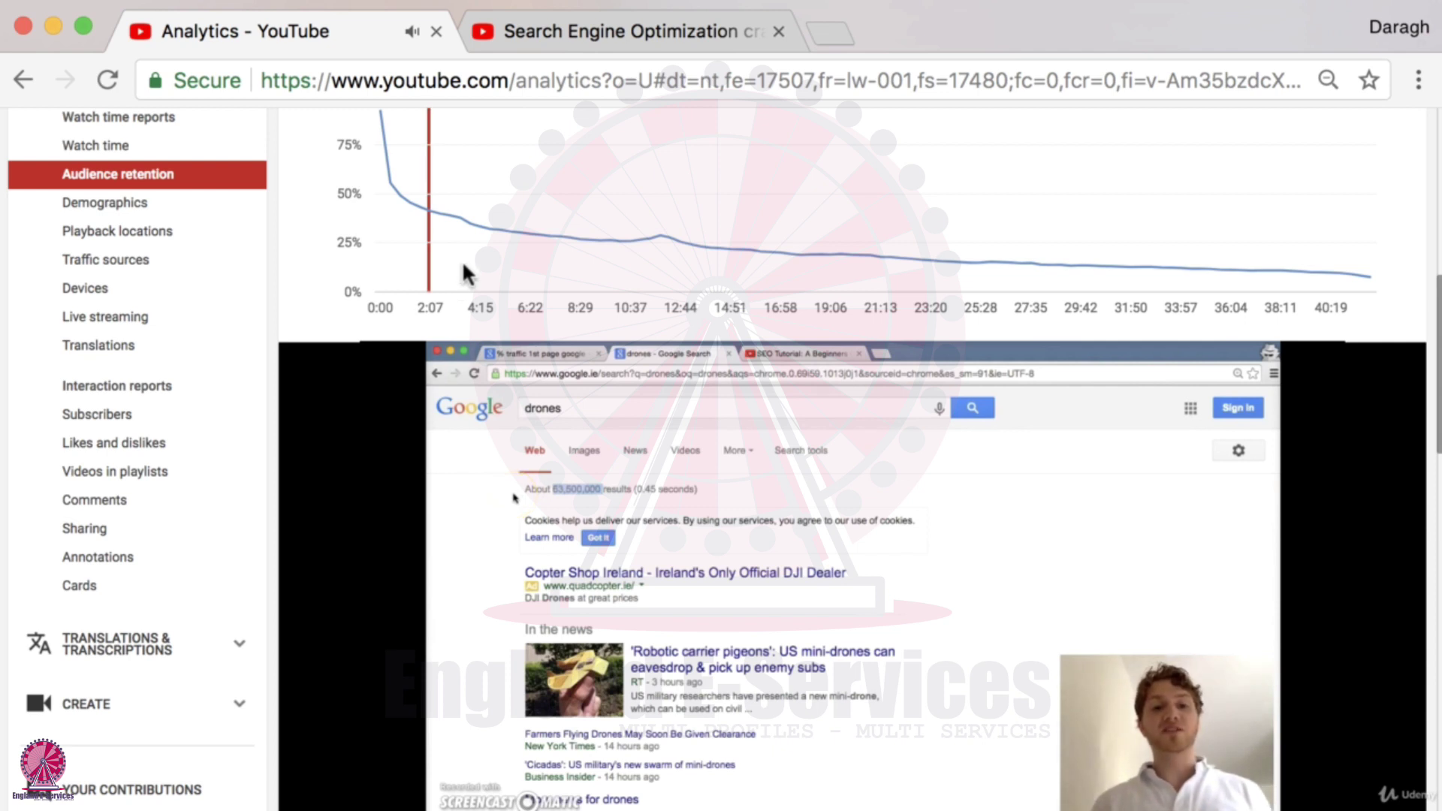
scroll(460, 263, "up", 3)
mouse_move(395, 341)
scroll(398, 341, "down", 10)
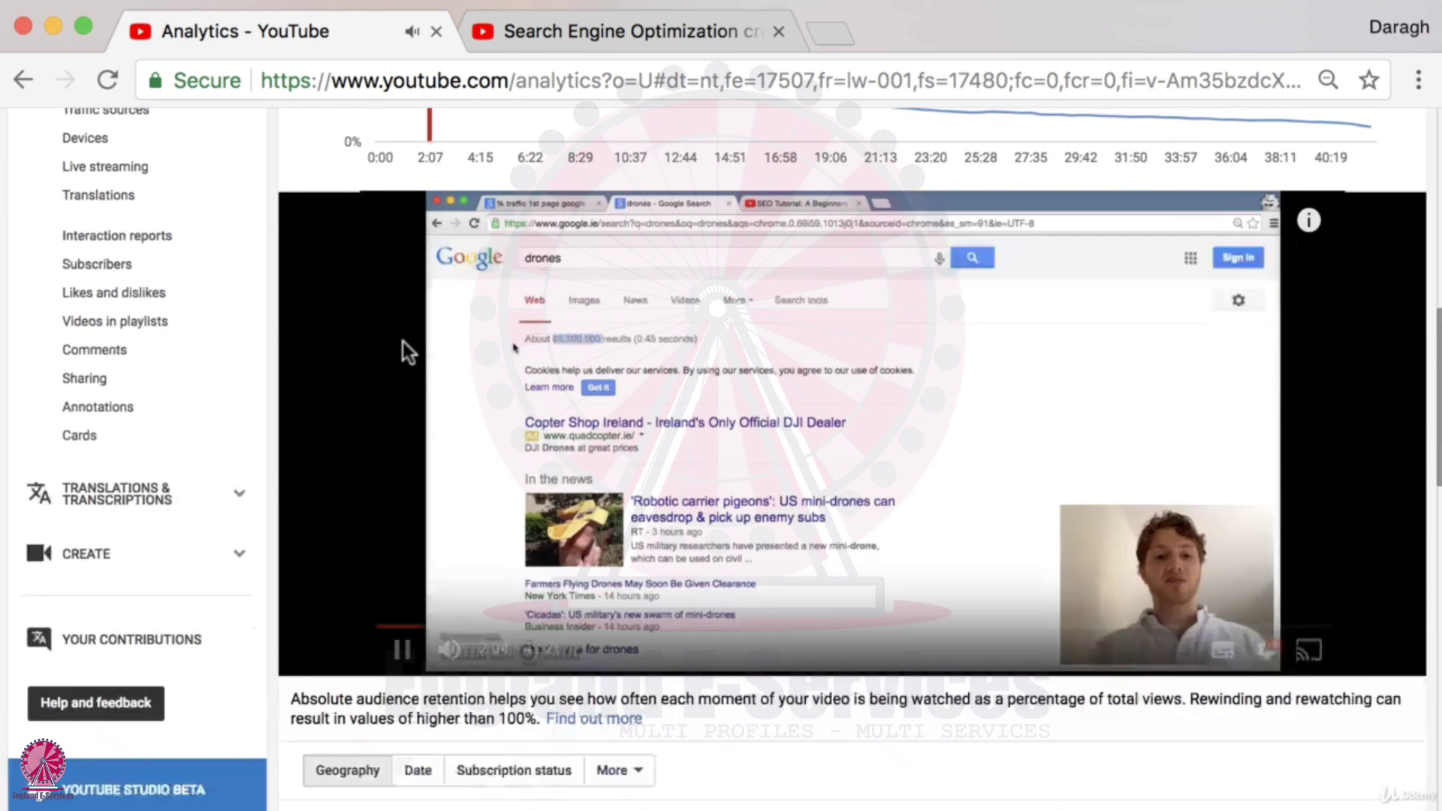
scroll(402, 339, "up", 4)
scroll(402, 339, "up", 10)
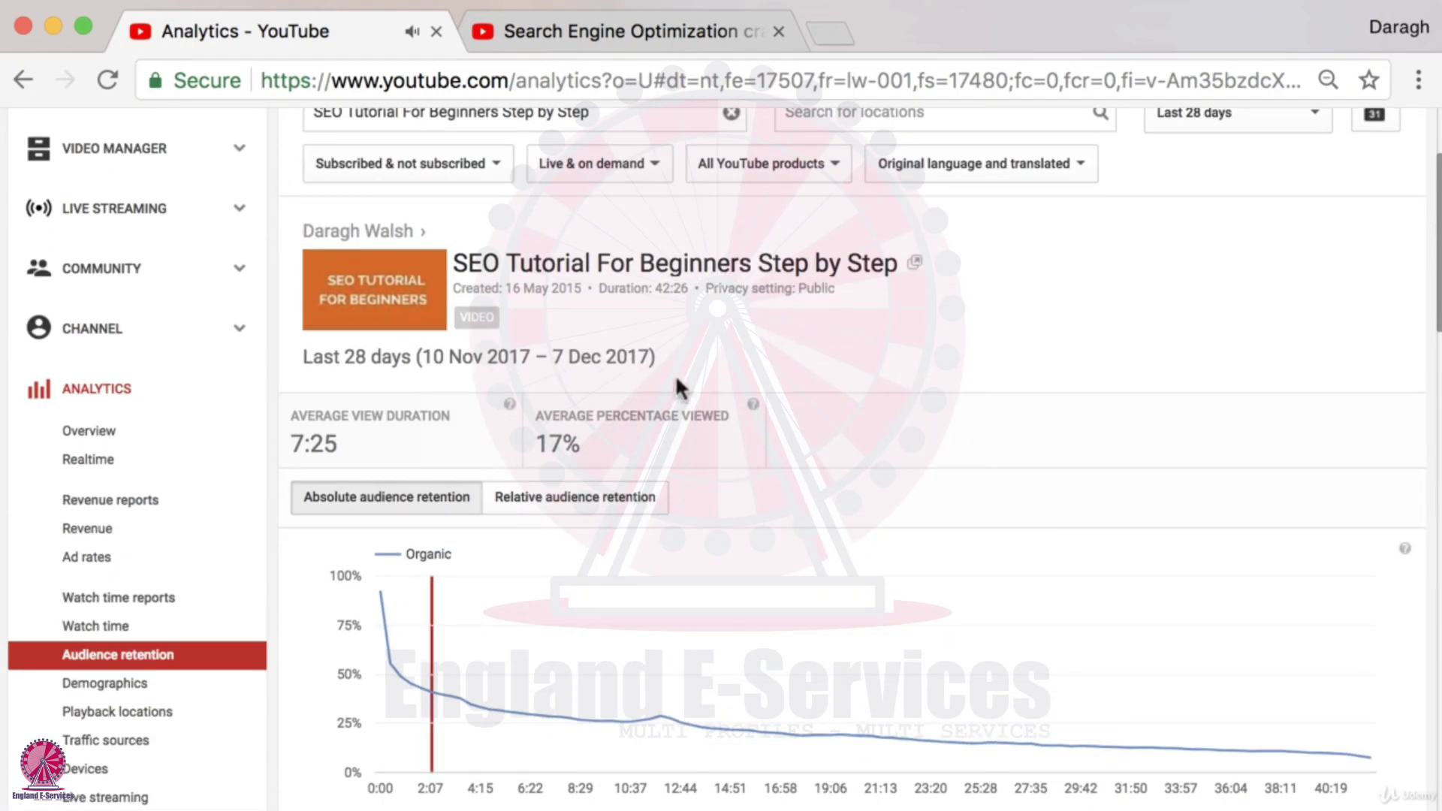
scroll(676, 380, "up", 3)
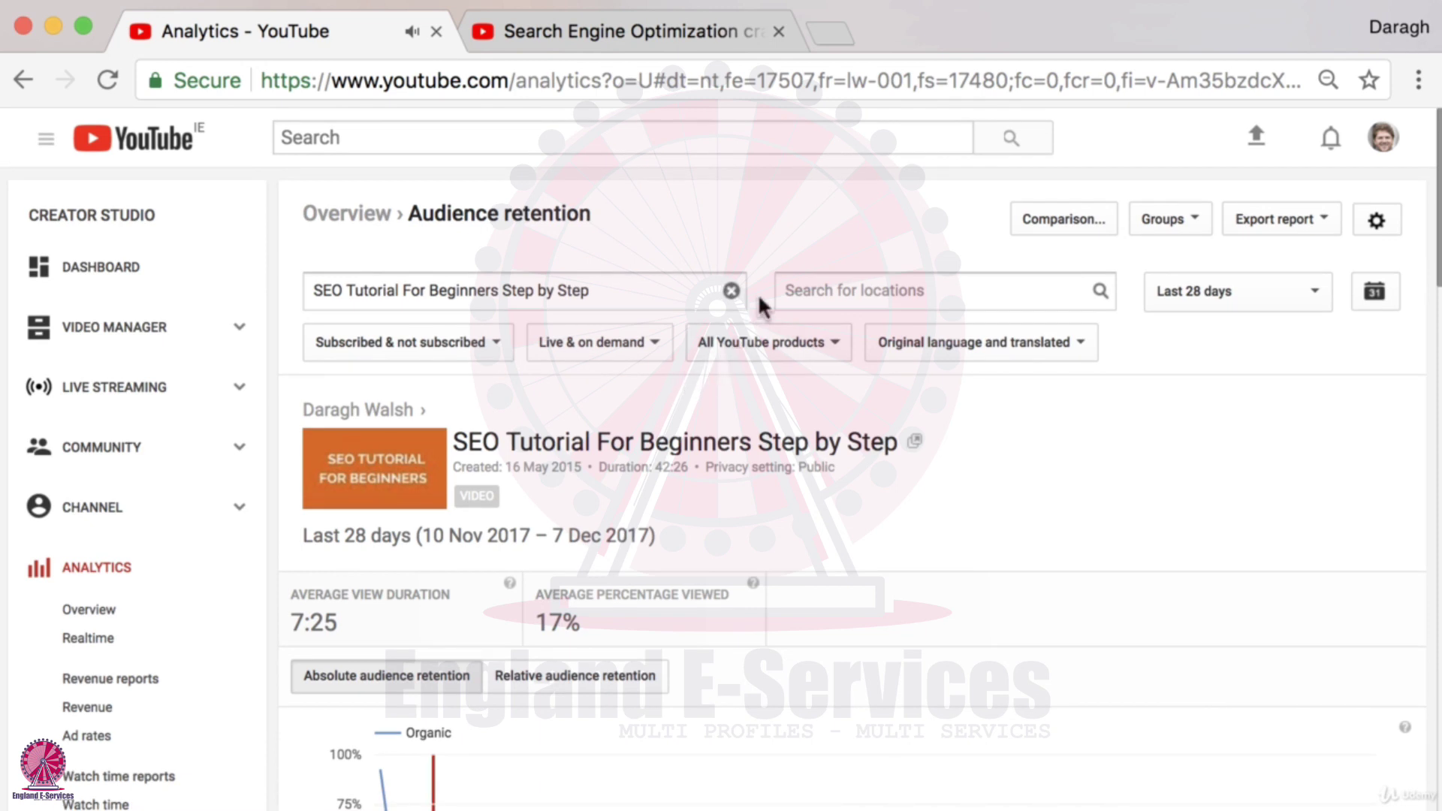
scroll(695, 460, "down", 6)
scroll(698, 456, "up", 6)
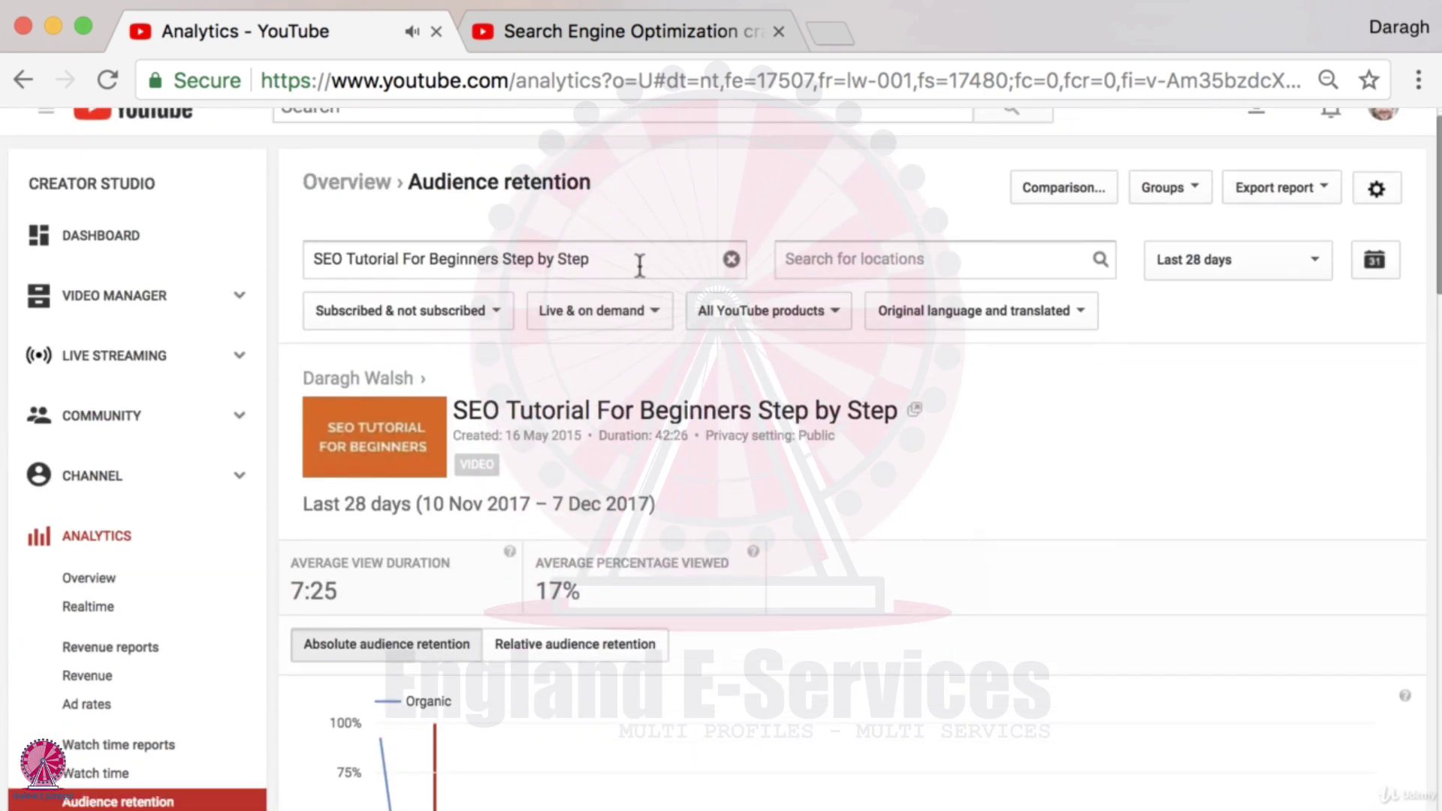
View the videos and playlists offered by the content filter, dismiss the list and check the retention chart again
left_click(385, 259)
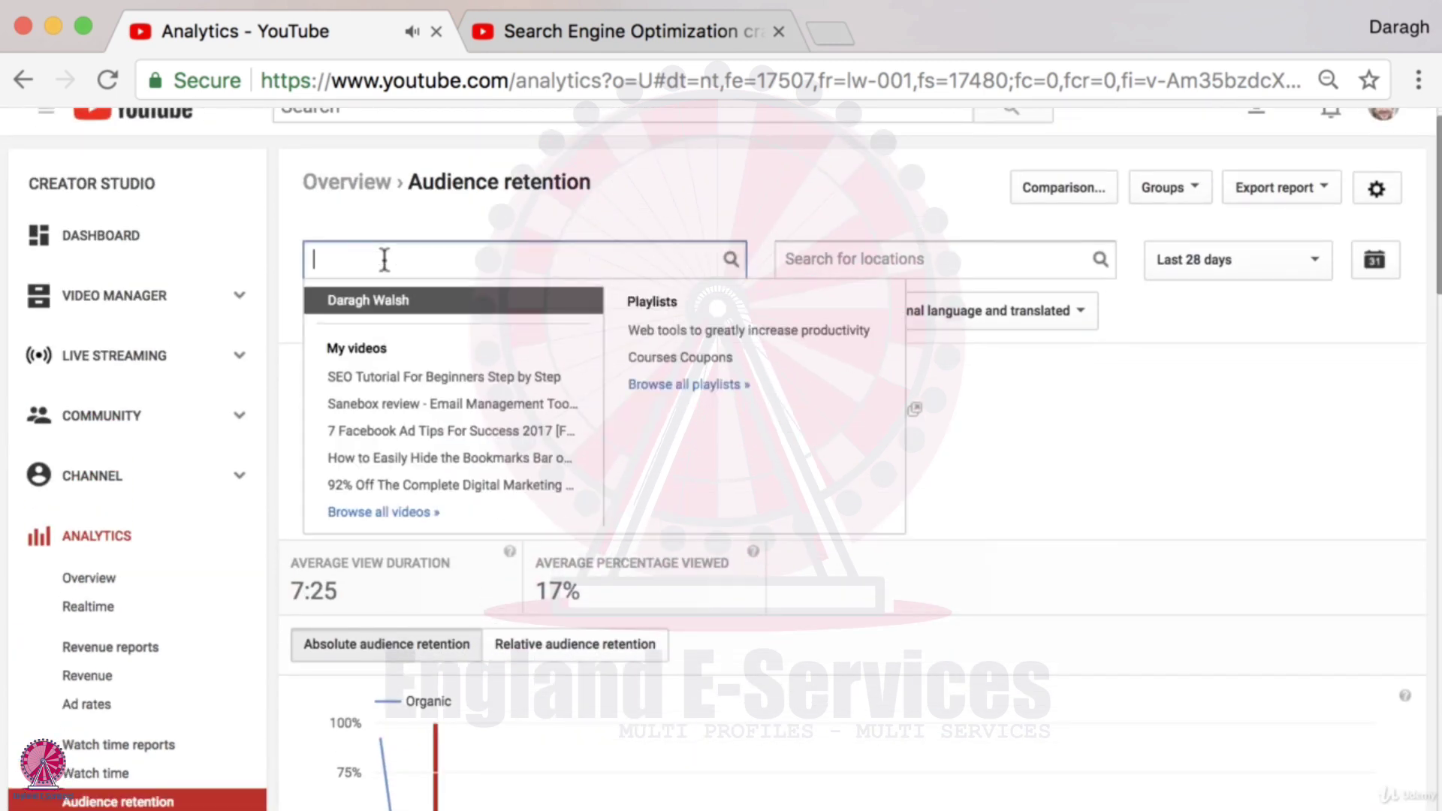
left_click(1021, 428)
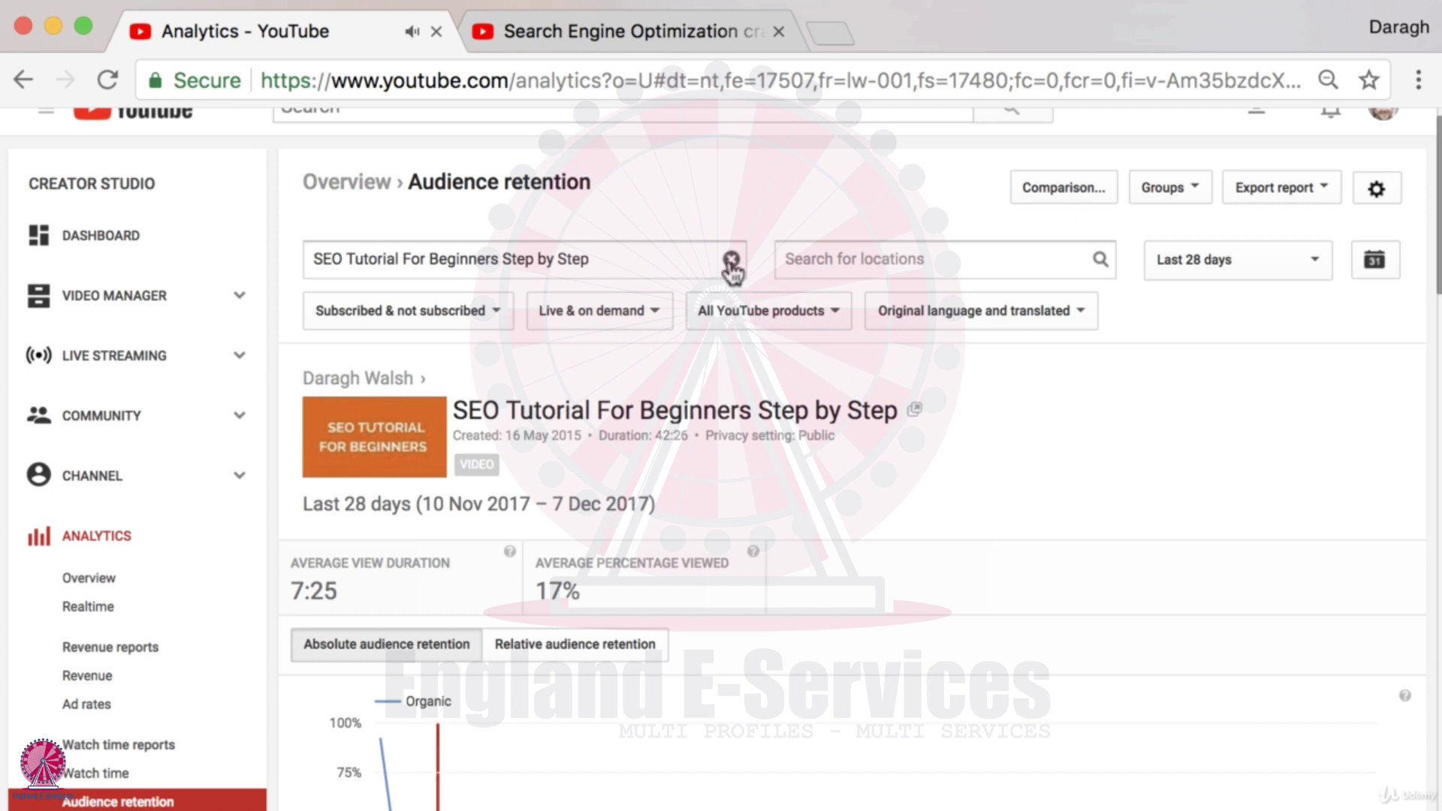
scroll(735, 511, "down", 3)
scroll(732, 509, "down", 5)
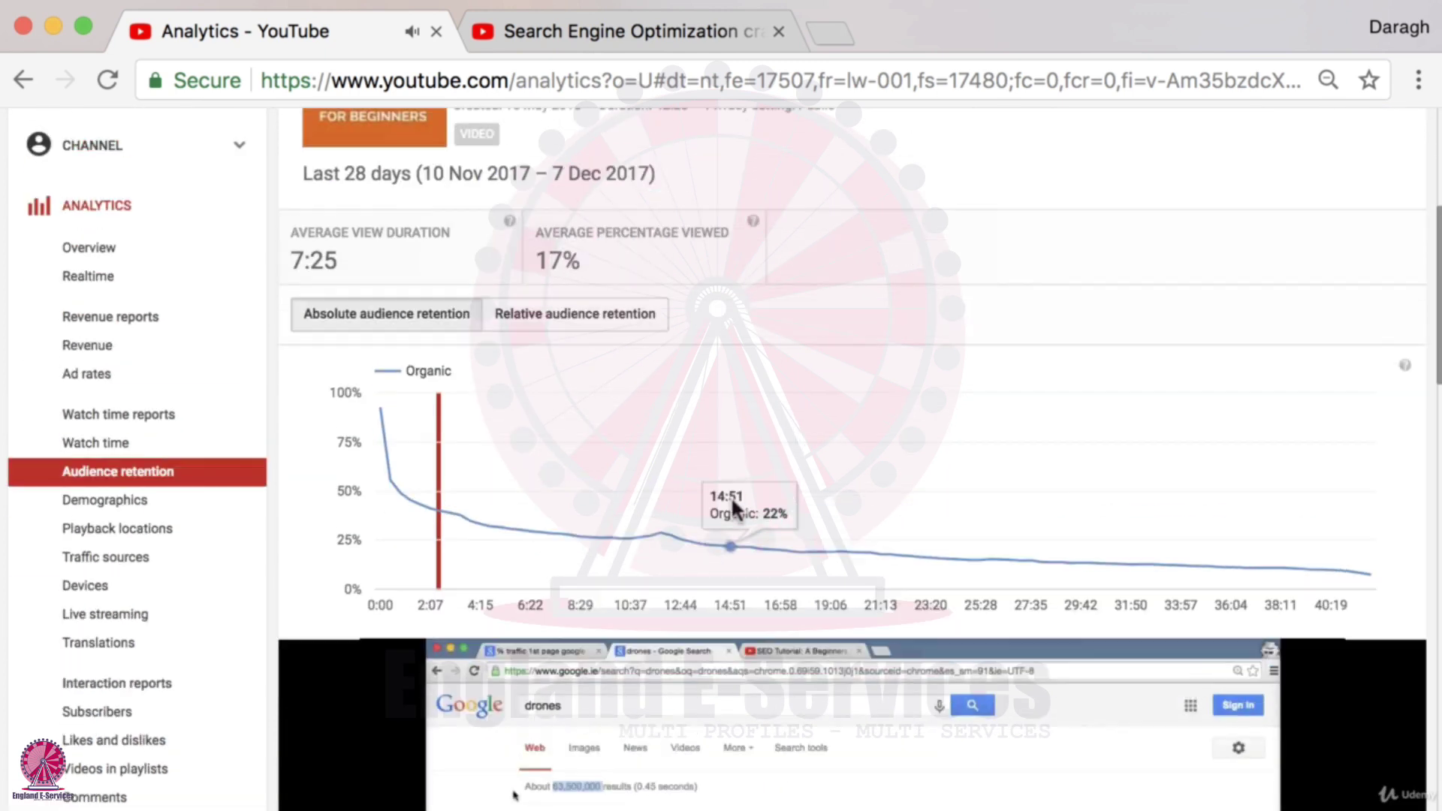
scroll(734, 498, "up", 8)
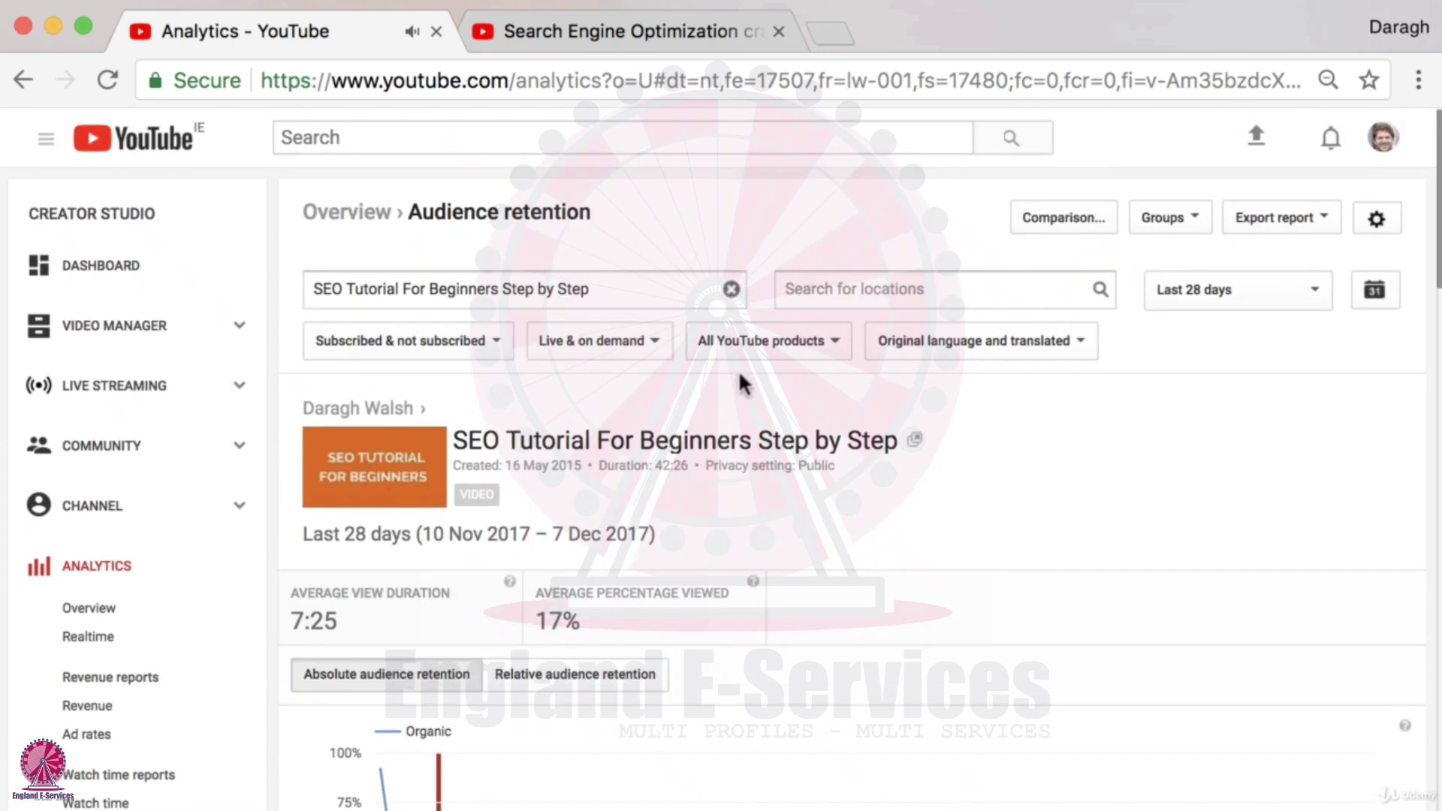
Clear the video filter and look over the channel-wide audience retention averages, chart and geography table
left_click(732, 292)
scroll(764, 489, "down", 10)
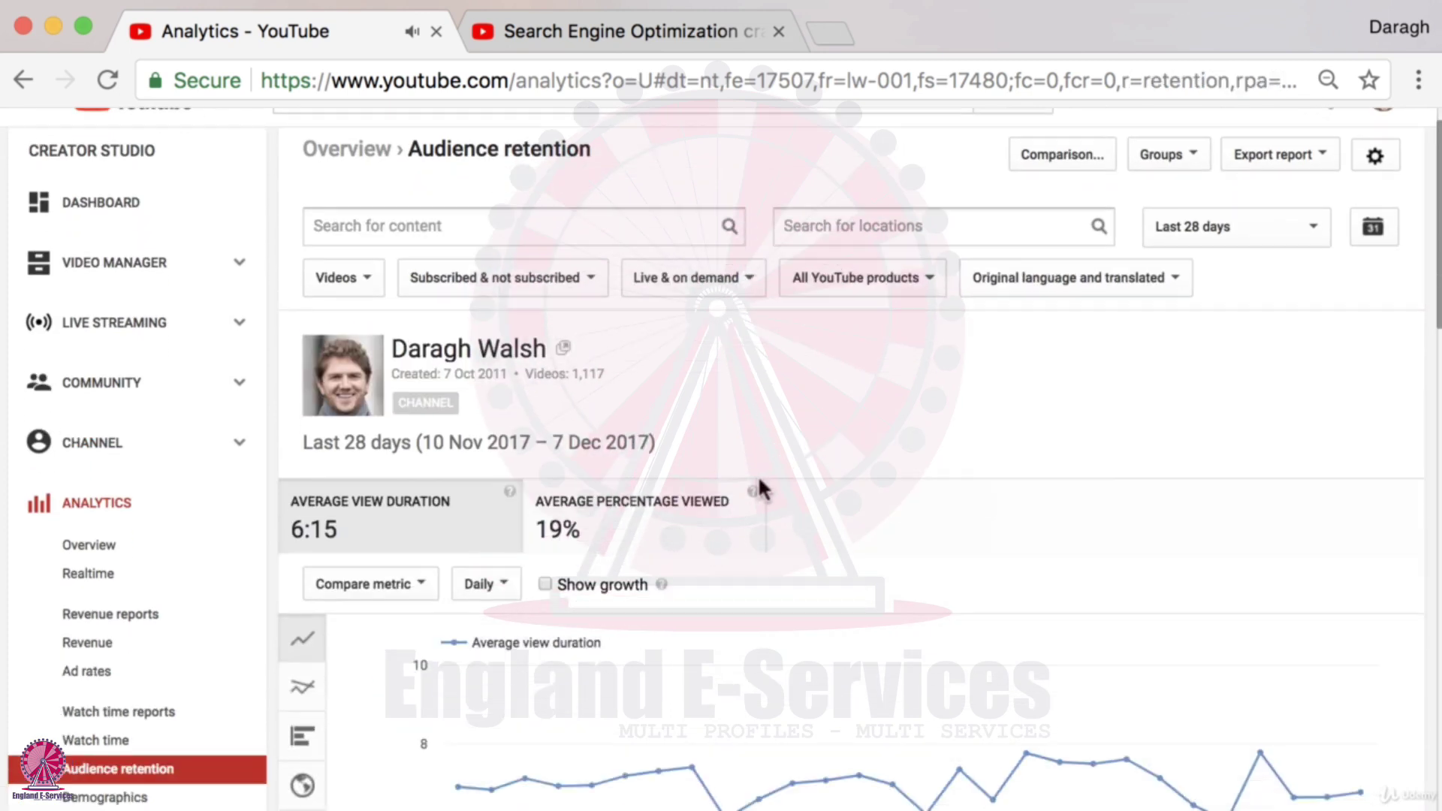
scroll(762, 487, "down", 2)
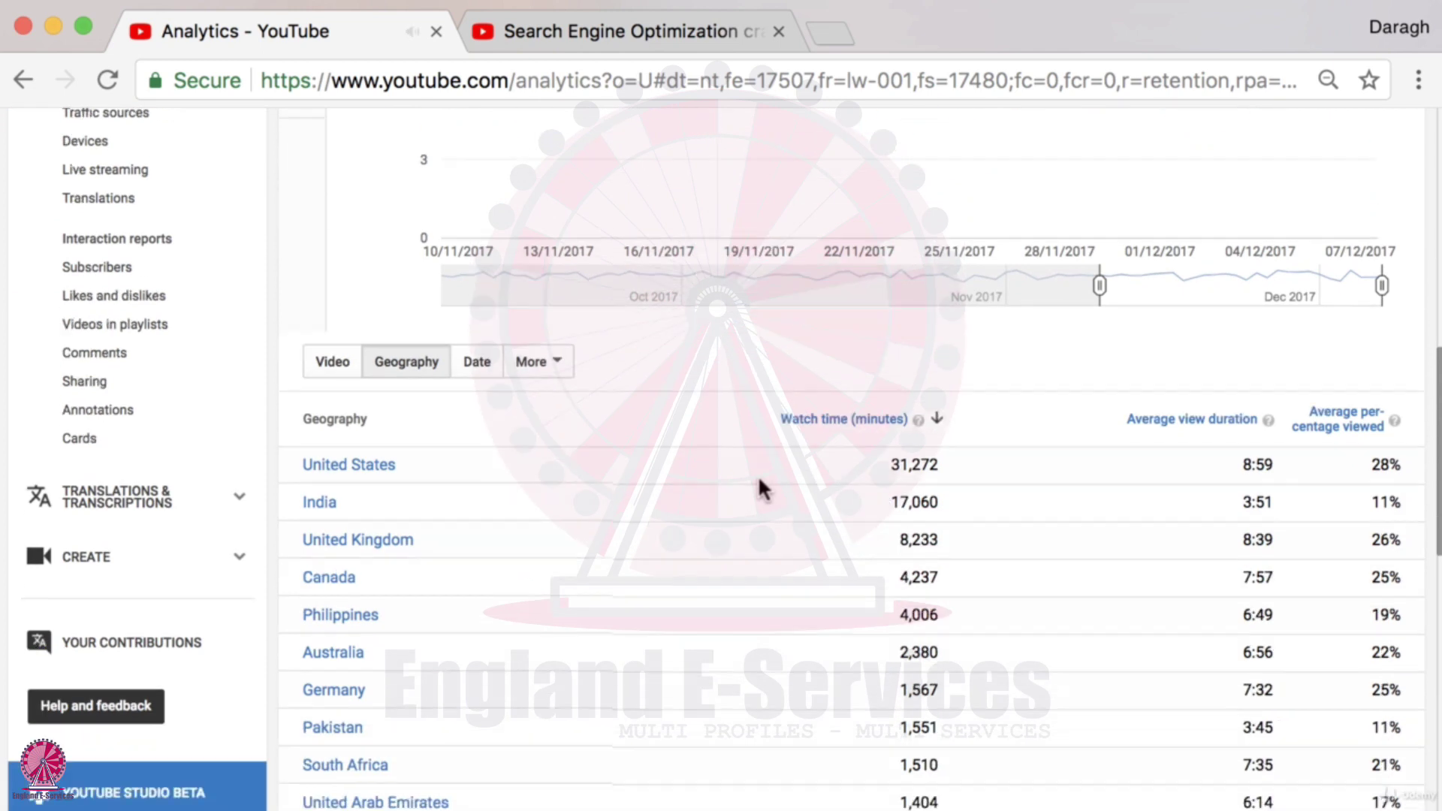
scroll(599, 412, "up", 7)
scroll(664, 423, "down", 3)
scroll(698, 235, "up", 7)
scroll(706, 287, "down", 2)
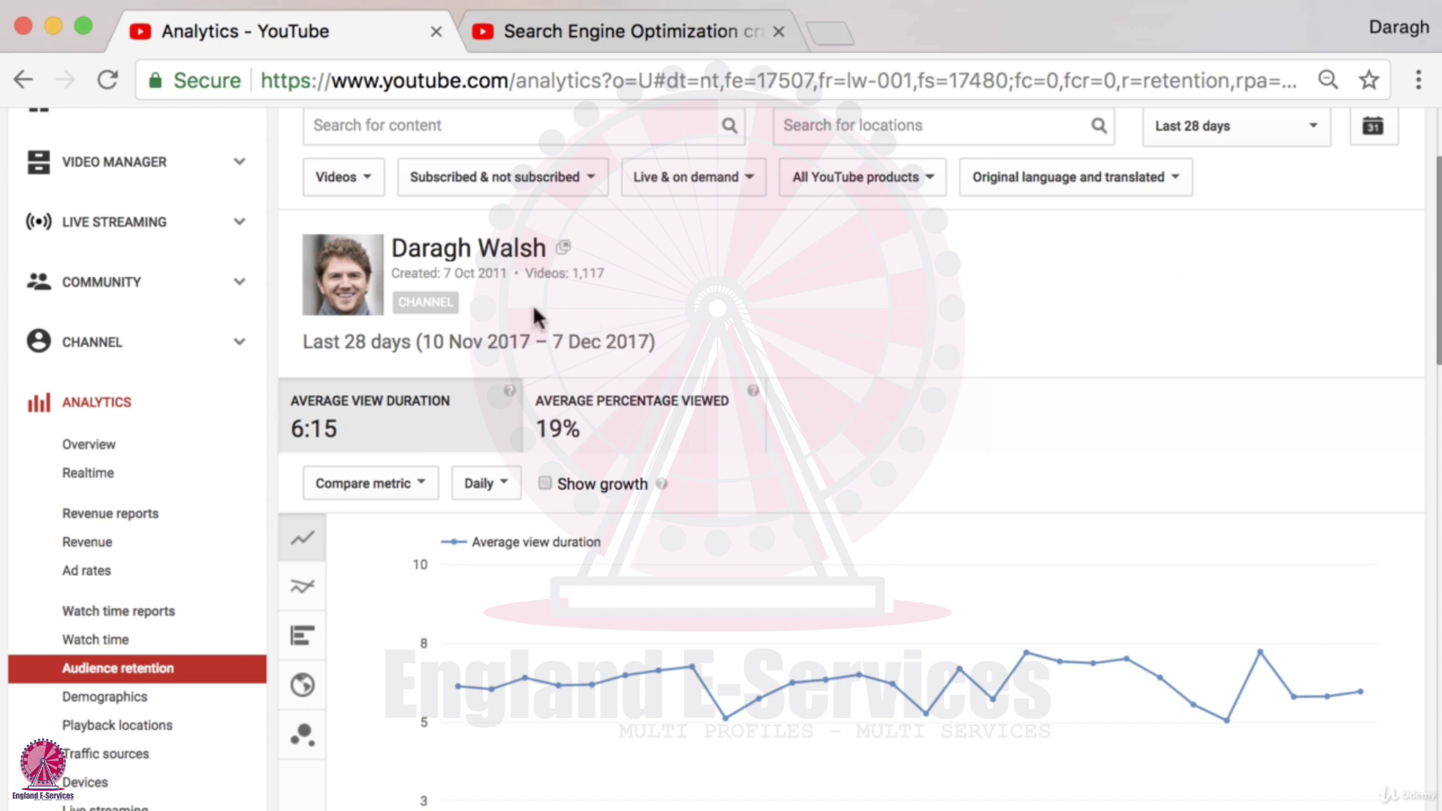
Open the Subscribers report and check the net subscribers, subscribers gained and subscribers lost for the last 28 days
scroll(125, 446, "down", 3)
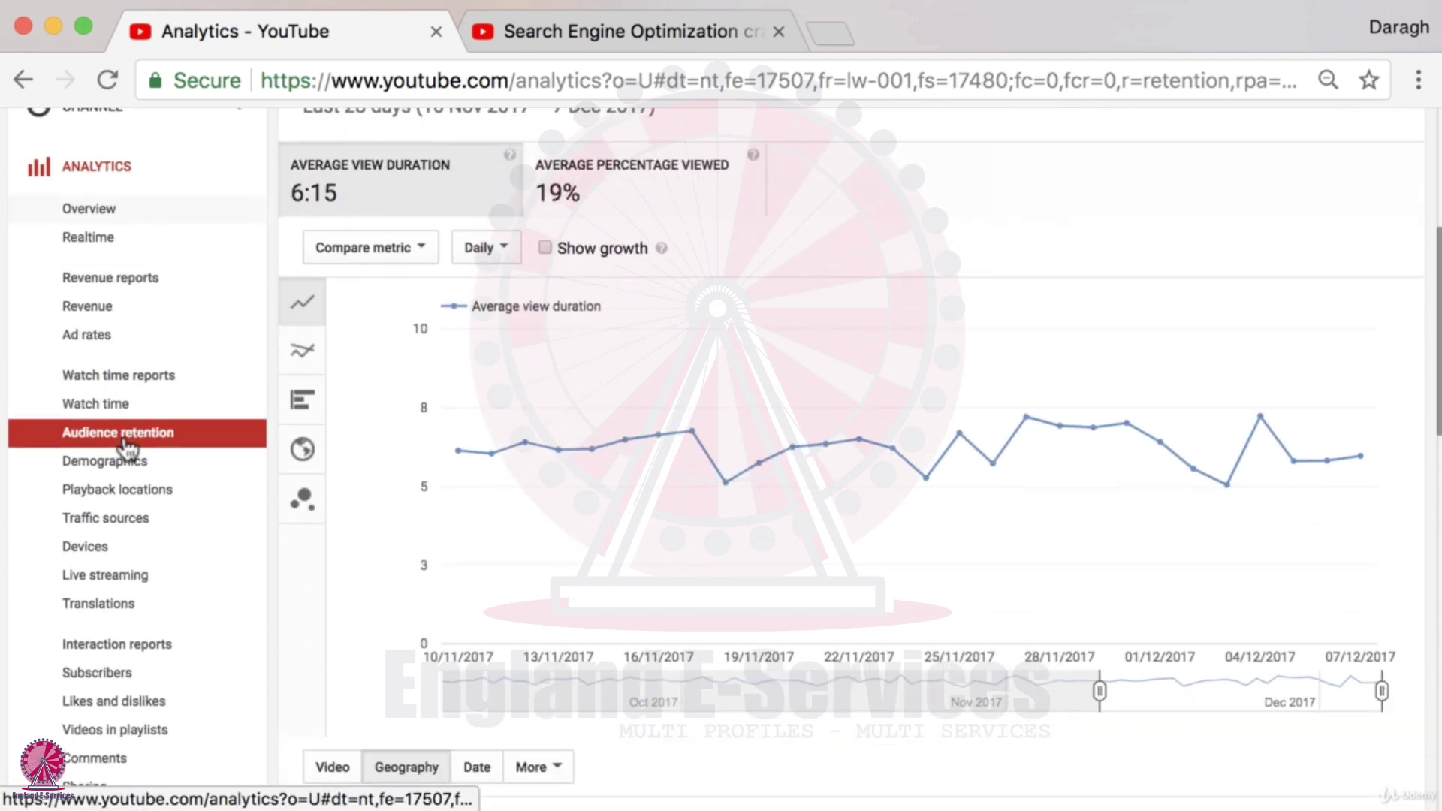
left_click(121, 680)
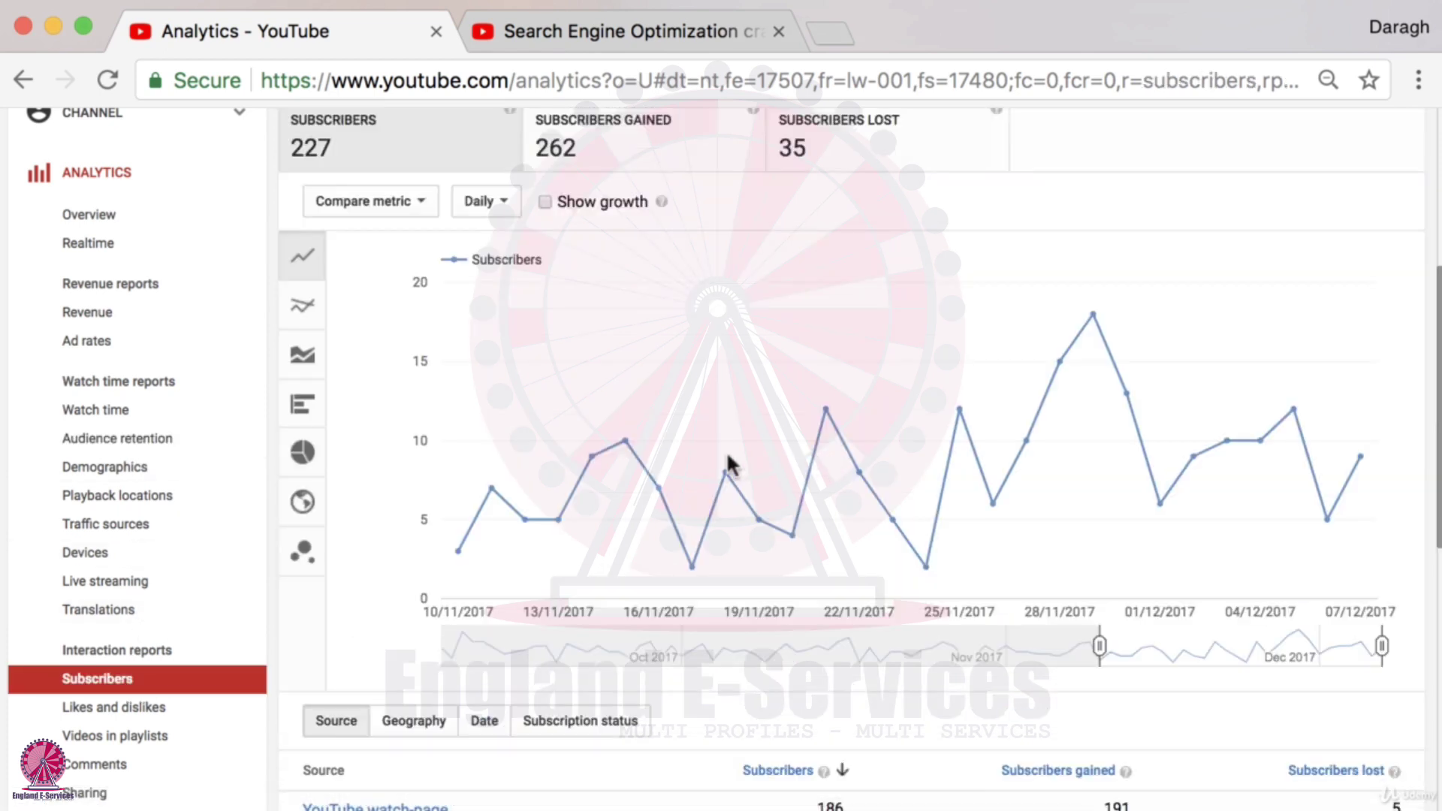
scroll(727, 460, "up", 4)
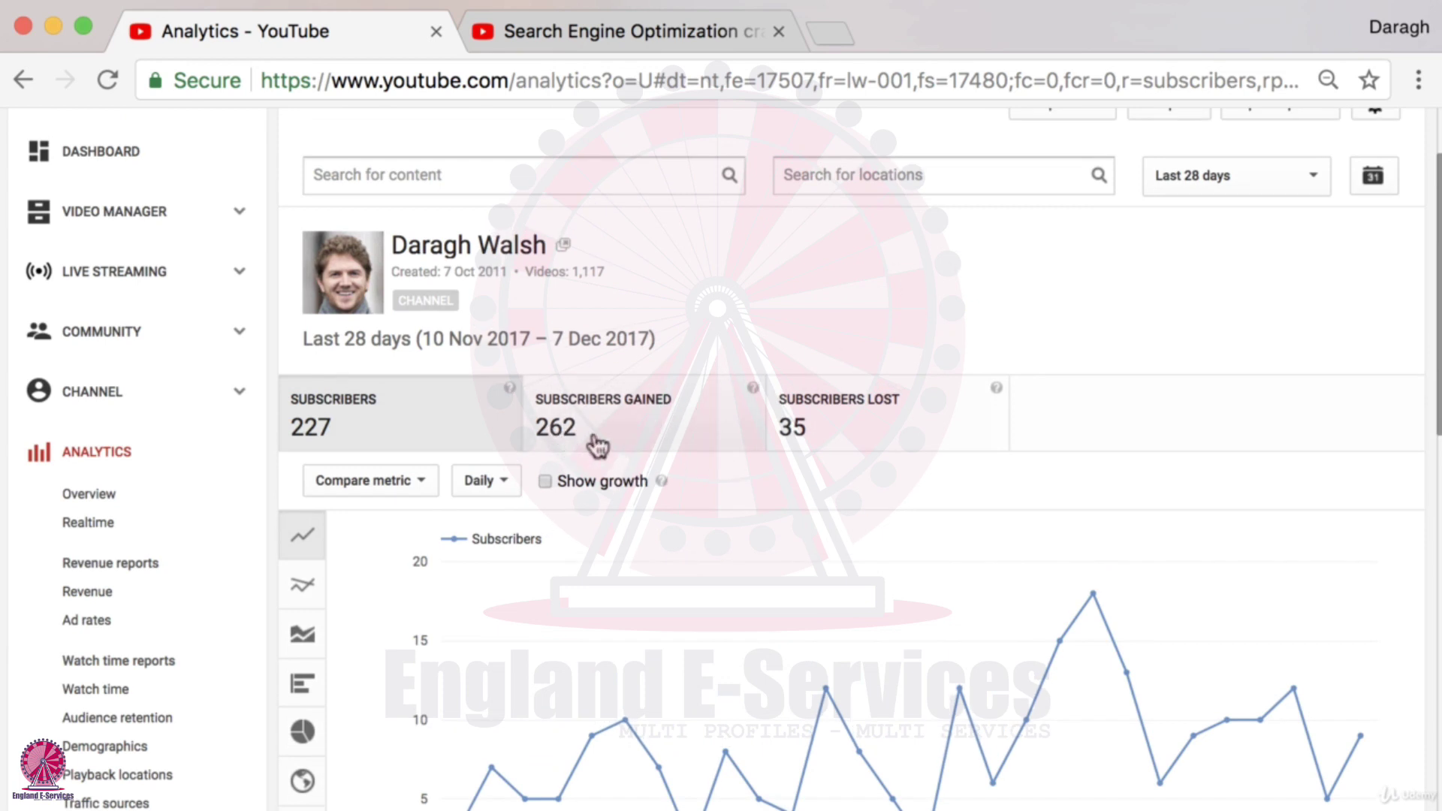
scroll(773, 446, "up", 1)
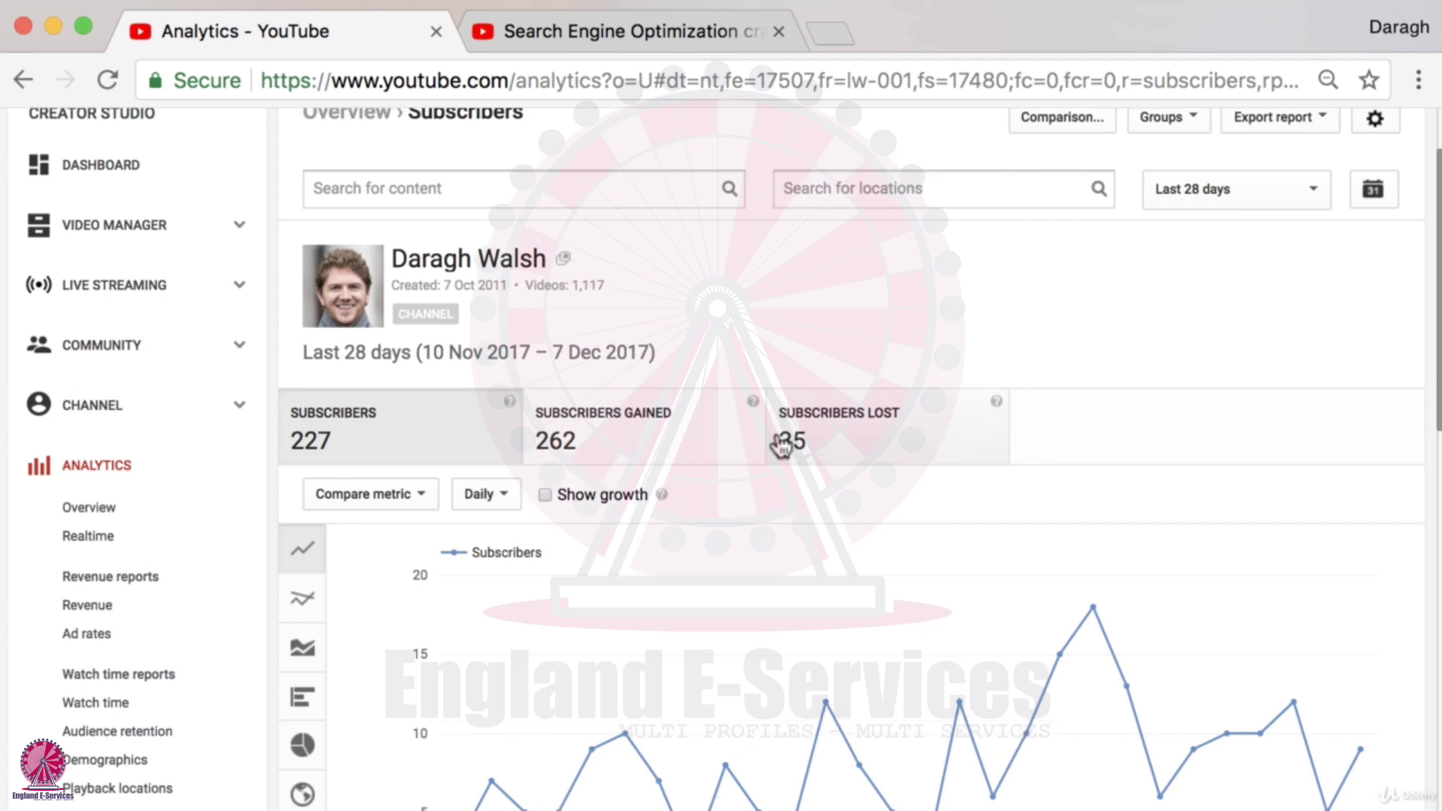
scroll(781, 446, "down", 2)
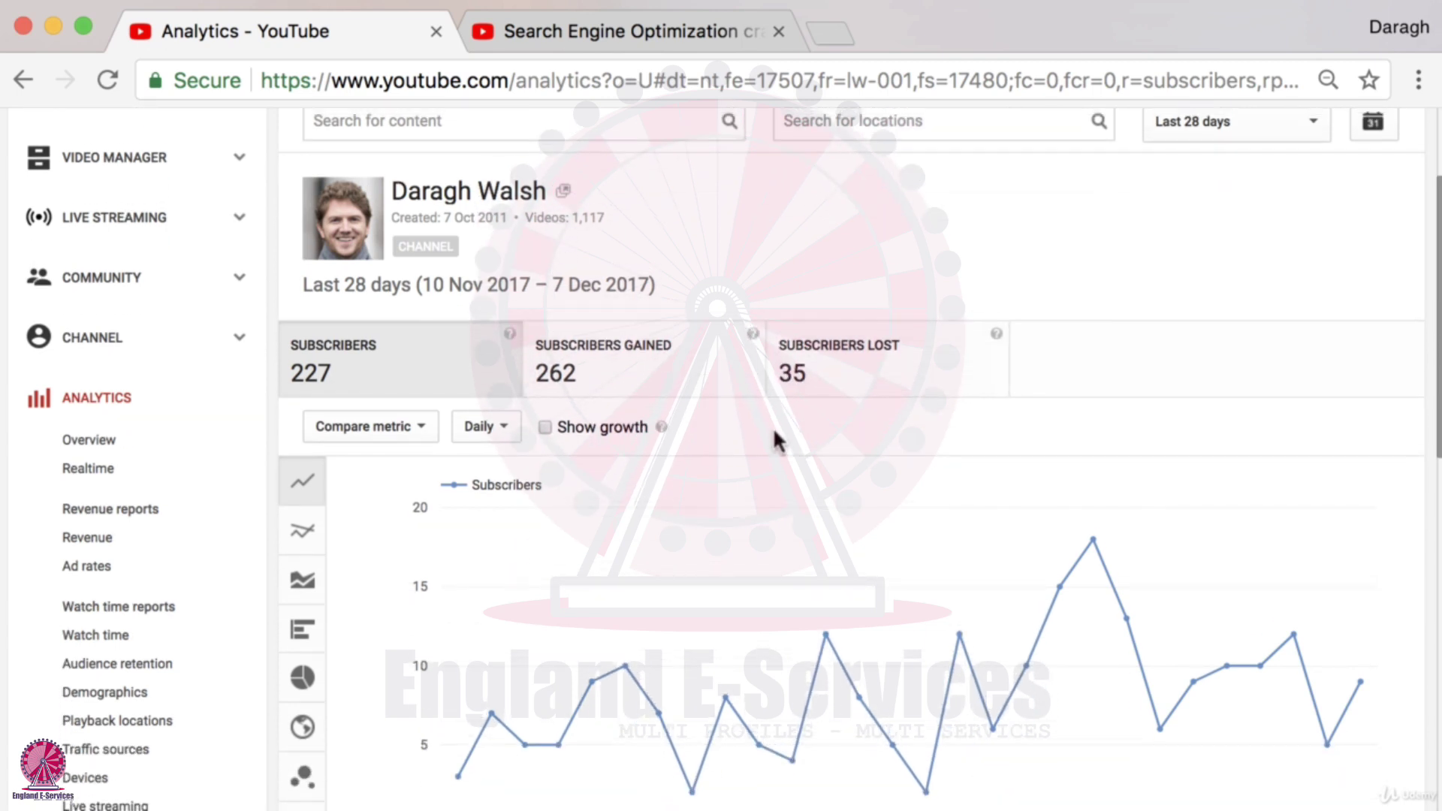
Examine the daily subscribers chart and the table of subscribers gained and lost by source
scroll(760, 432, "down", 10)
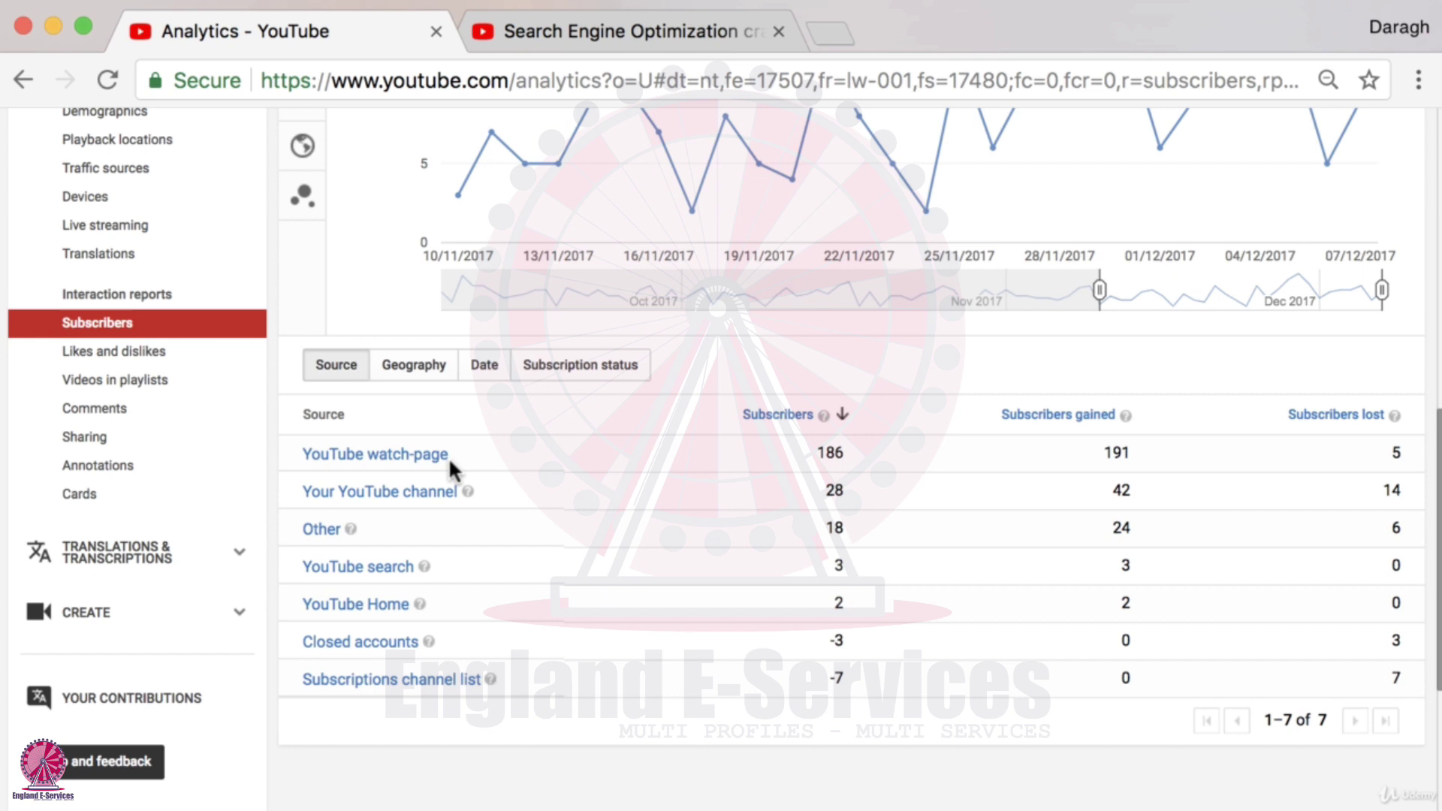
scroll(449, 457, "up", 3)
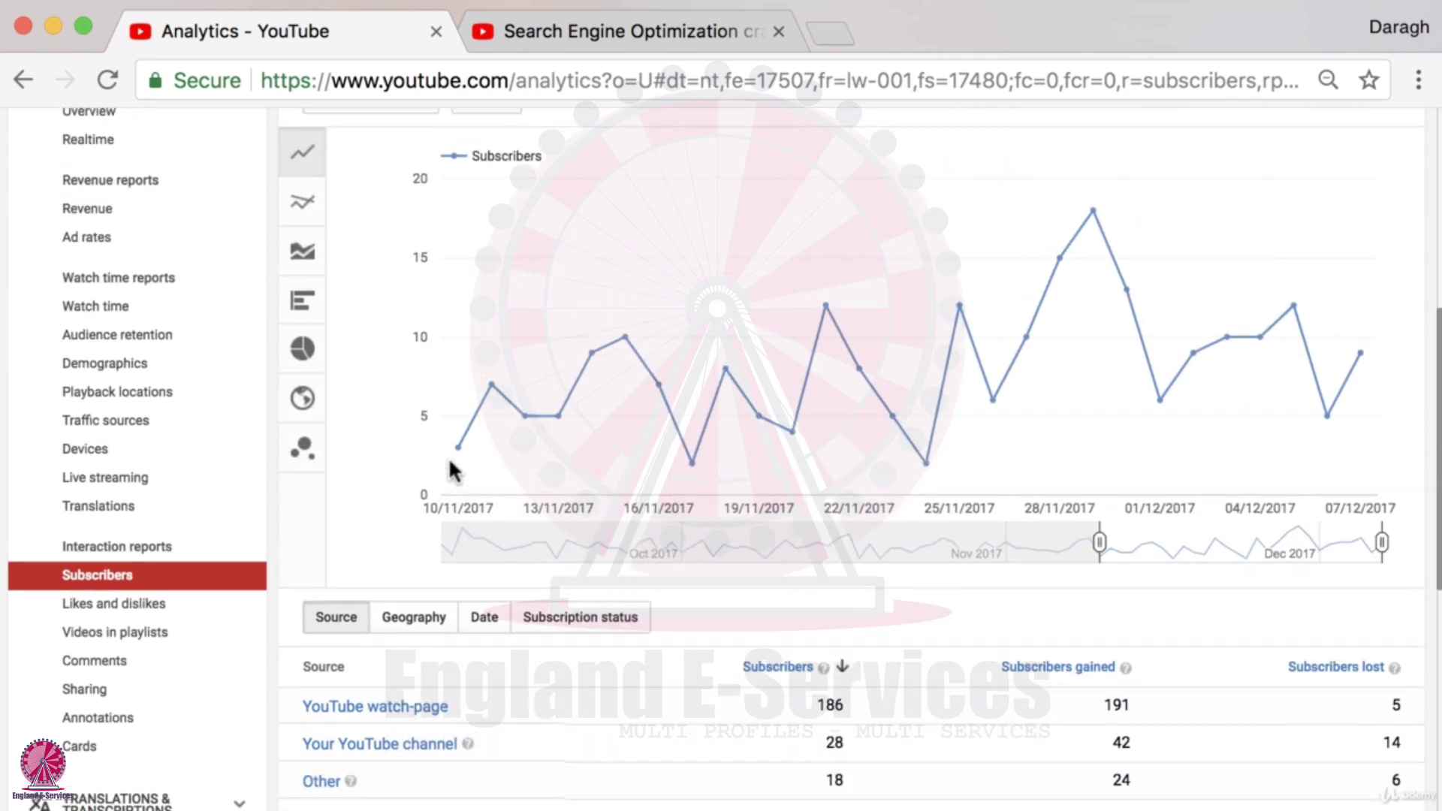
scroll(448, 457, "up", 3)
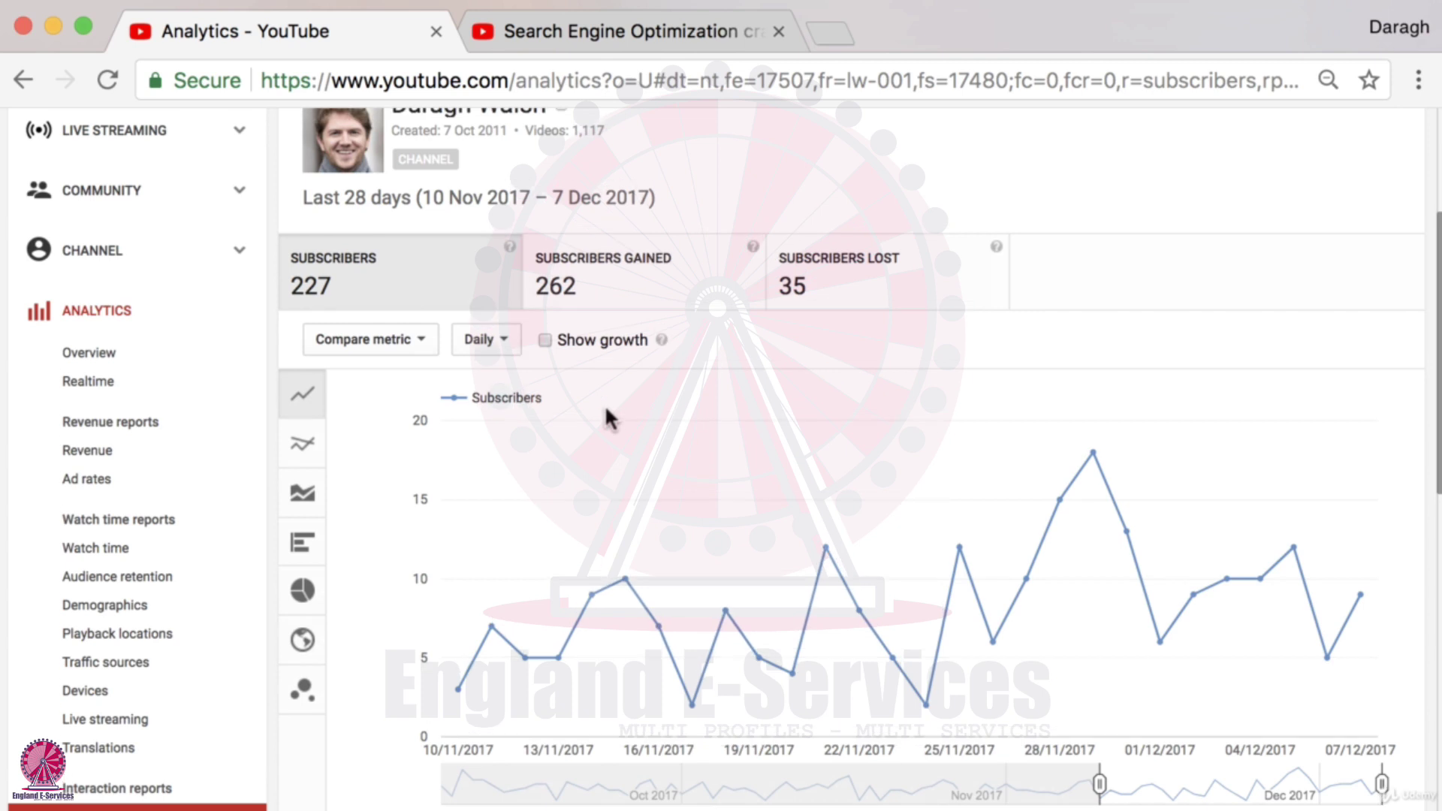
scroll(606, 414, "down", 3)
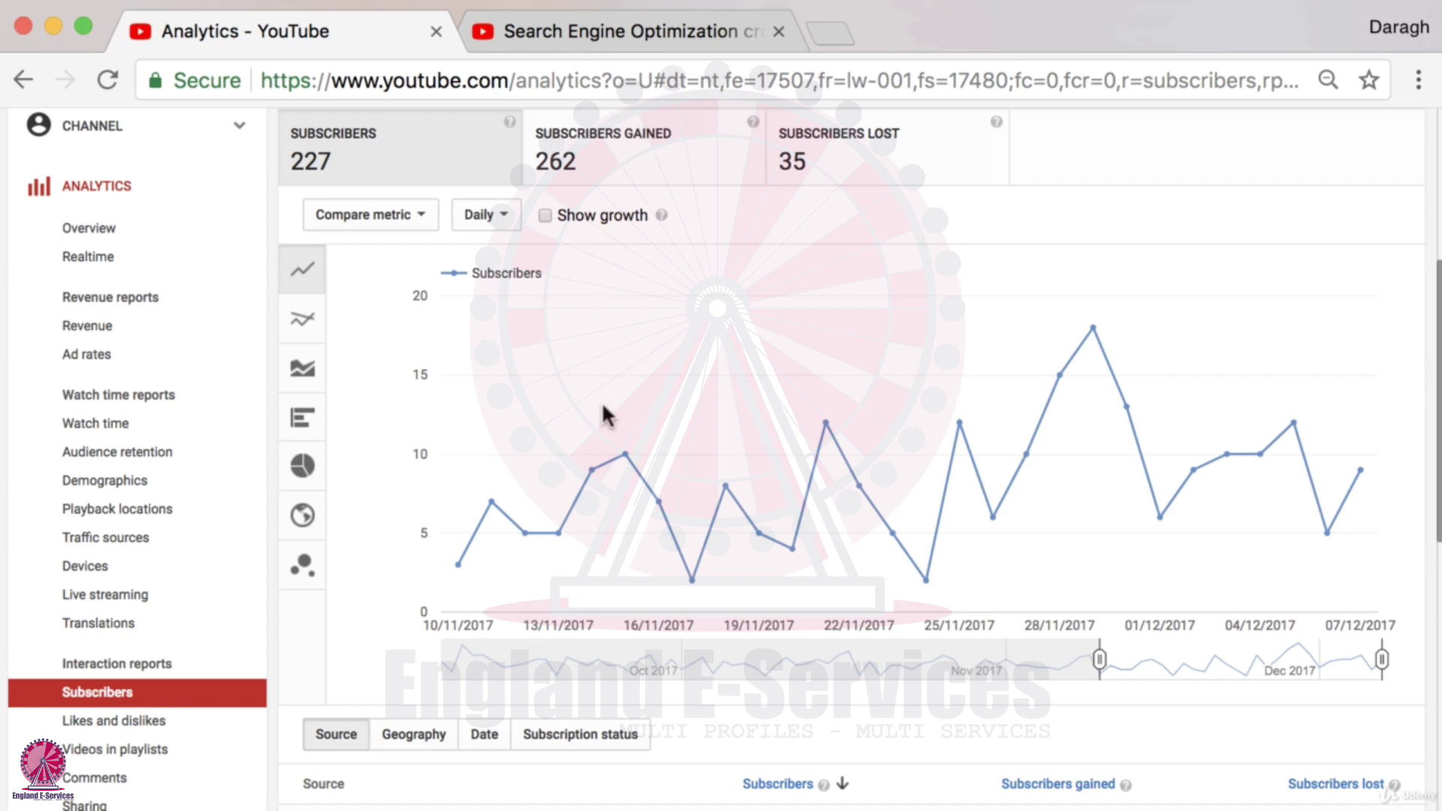
scroll(602, 403, "down", 5)
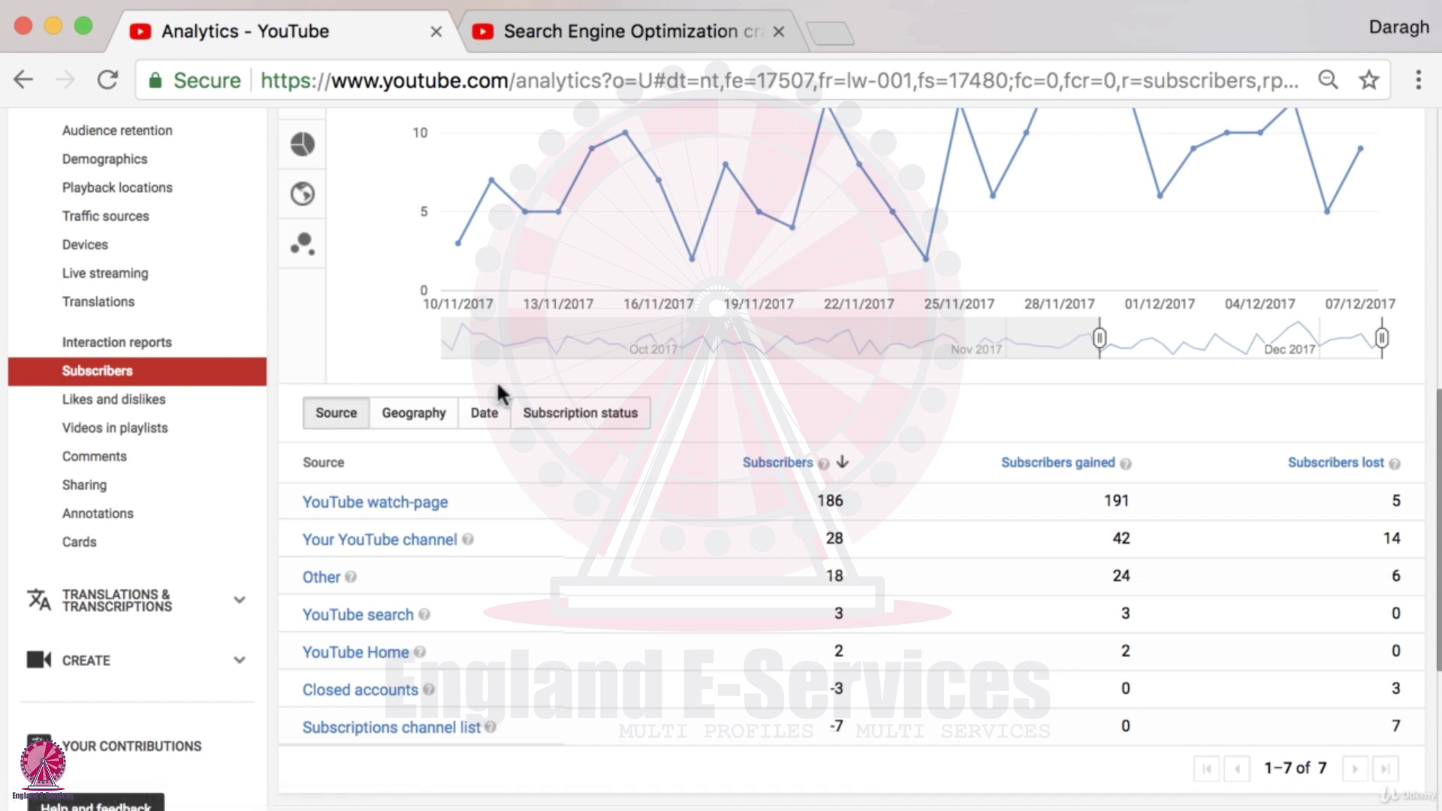
Open the Sharing report and look over its total shares, daily chart and per-video shares table
scroll(489, 390, "down", 3)
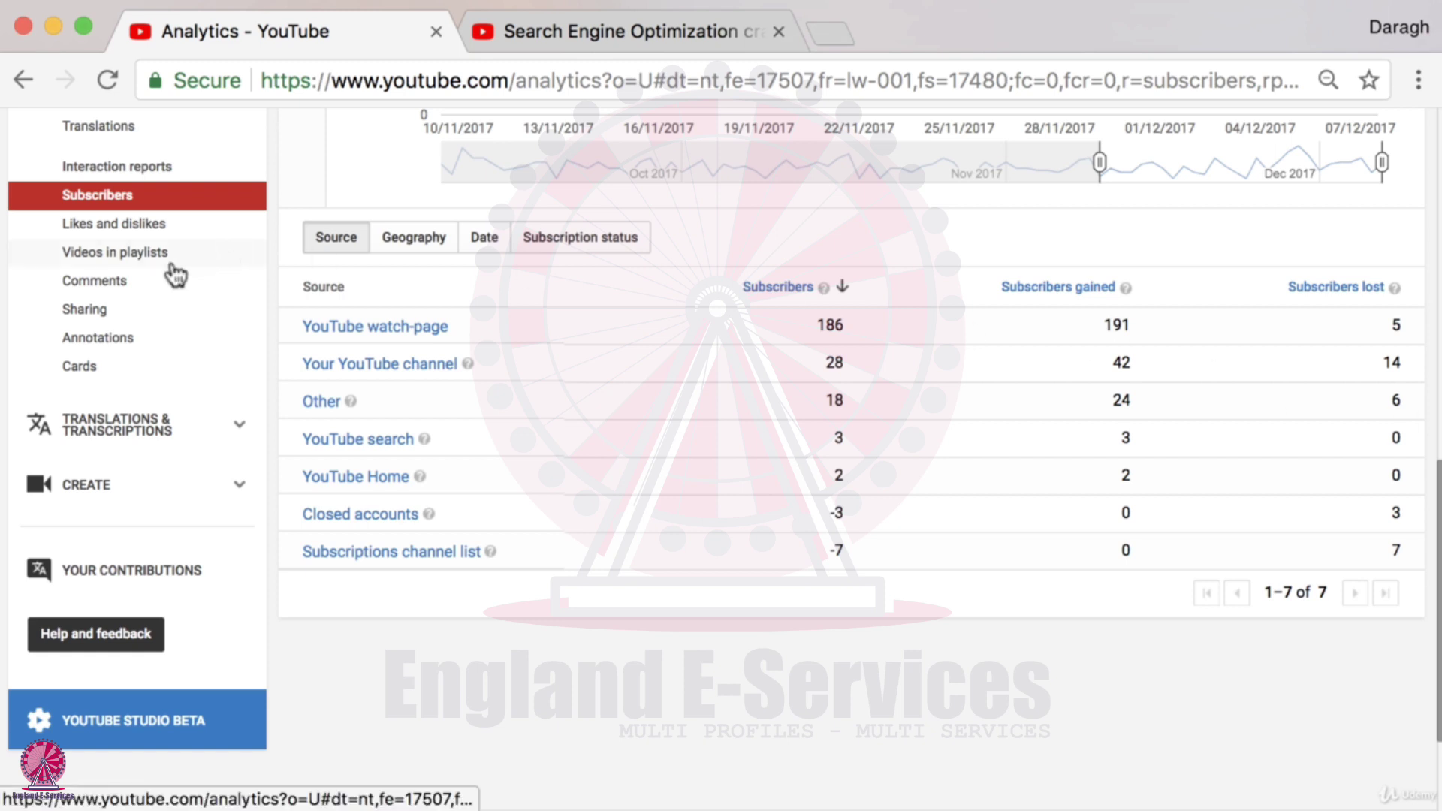
scroll(177, 273, "up", 2)
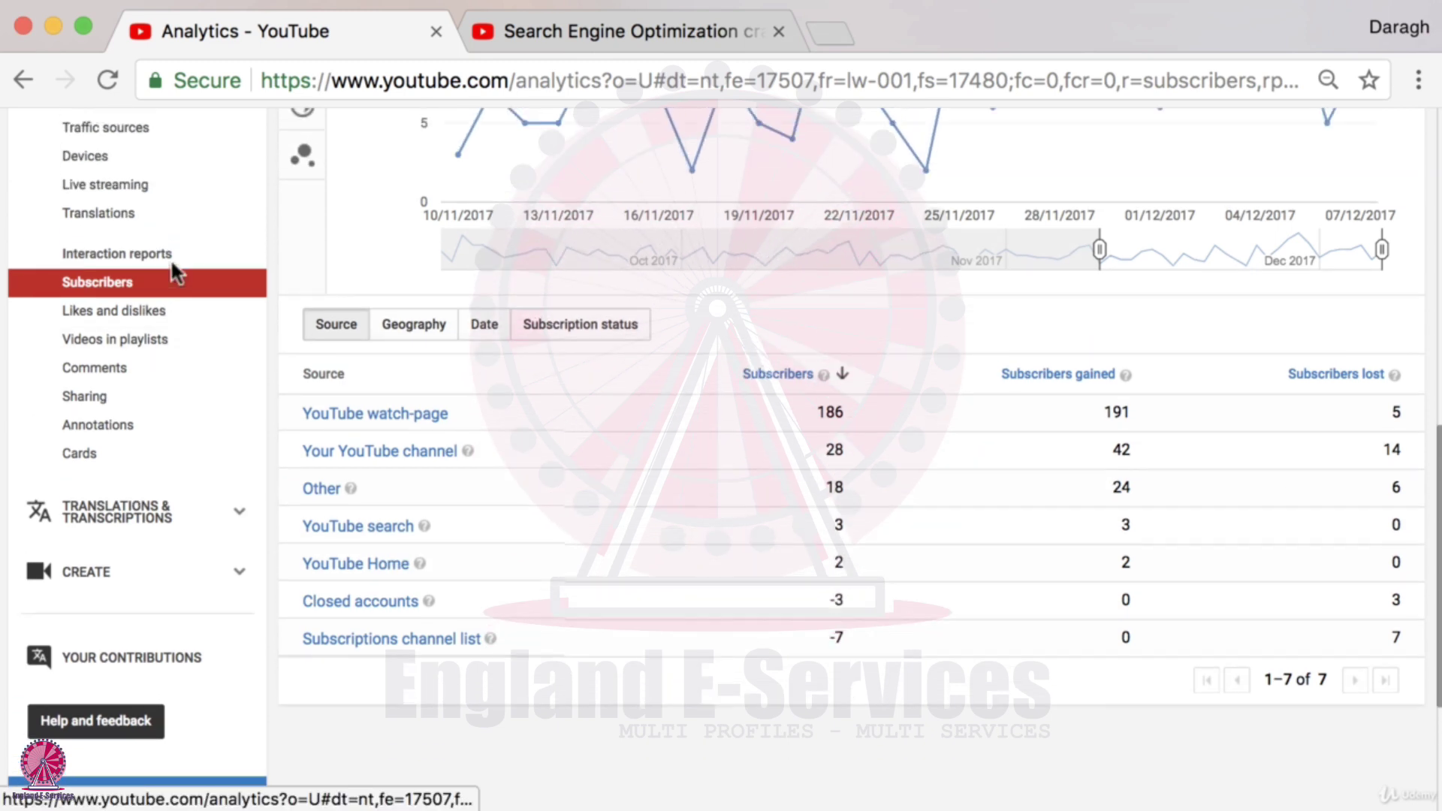
left_click(100, 403)
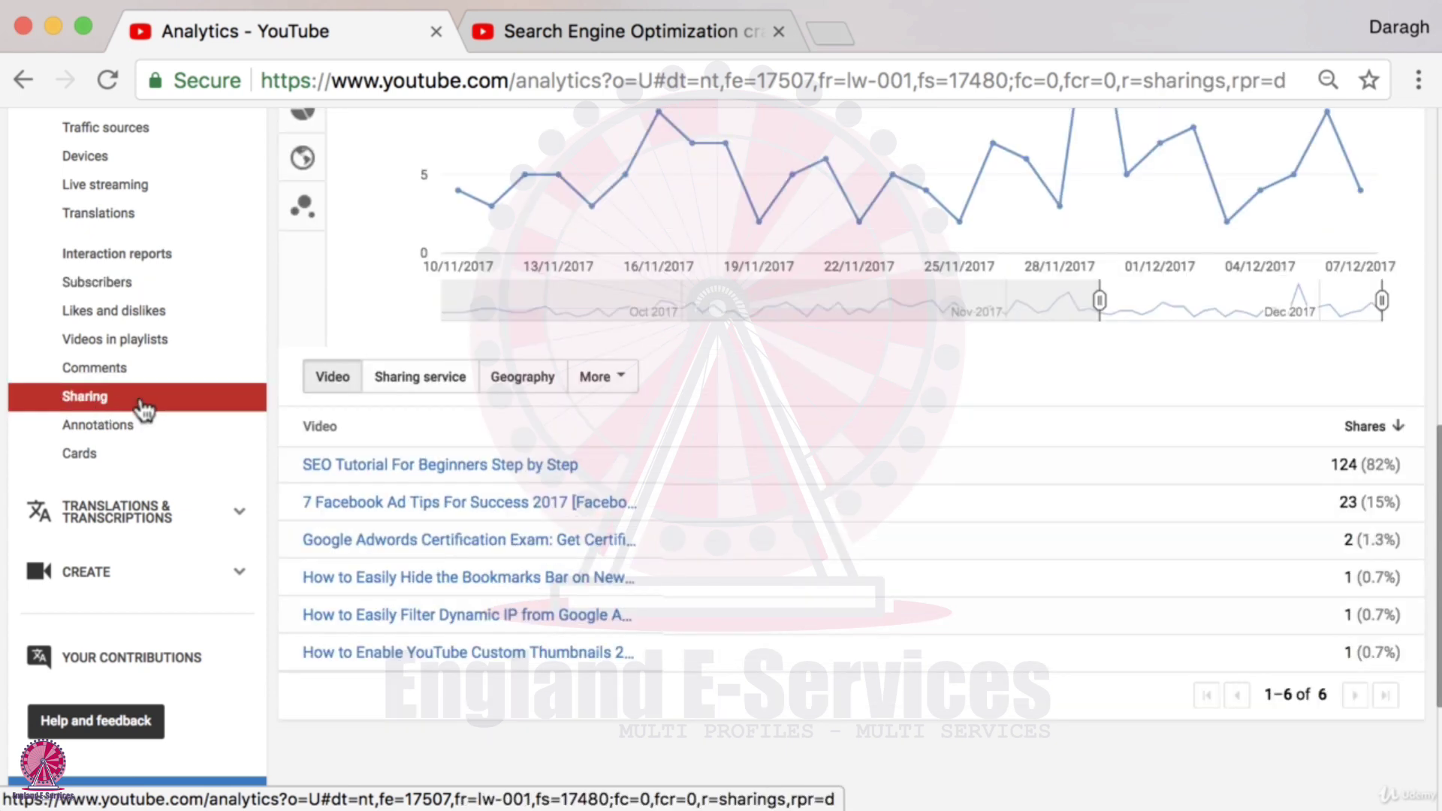
scroll(691, 440, "up", 6)
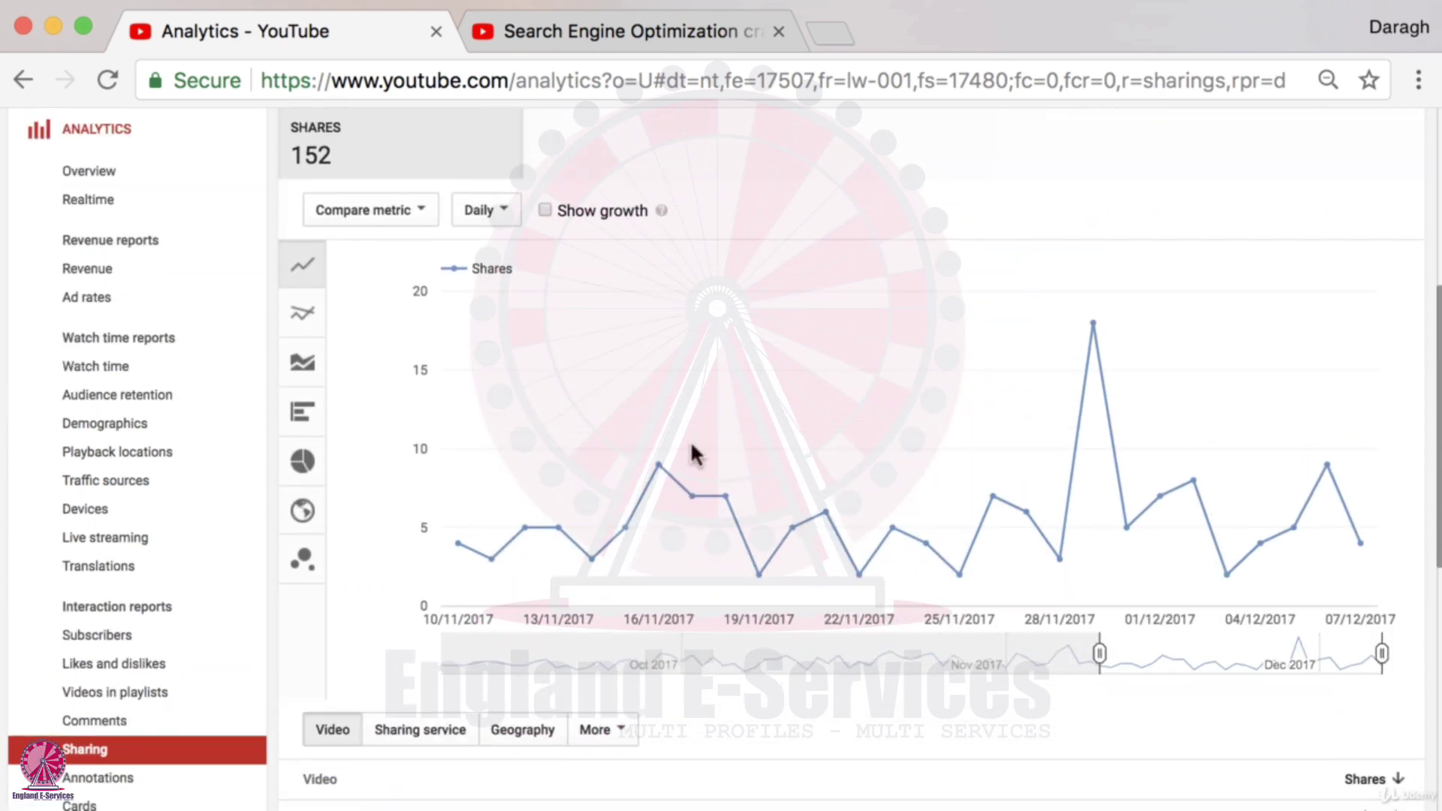
scroll(691, 443, "up", 2)
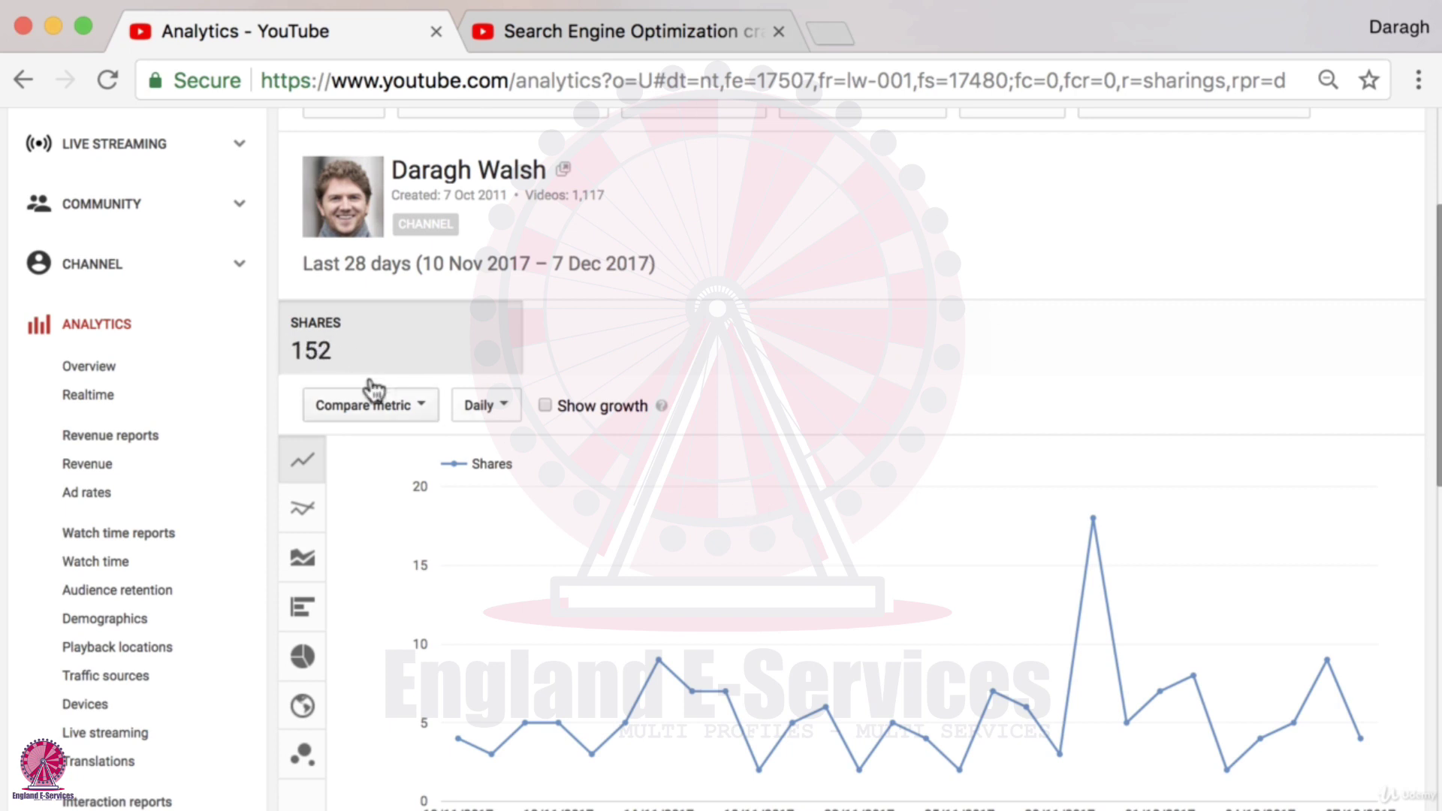
scroll(773, 472, "down", 10)
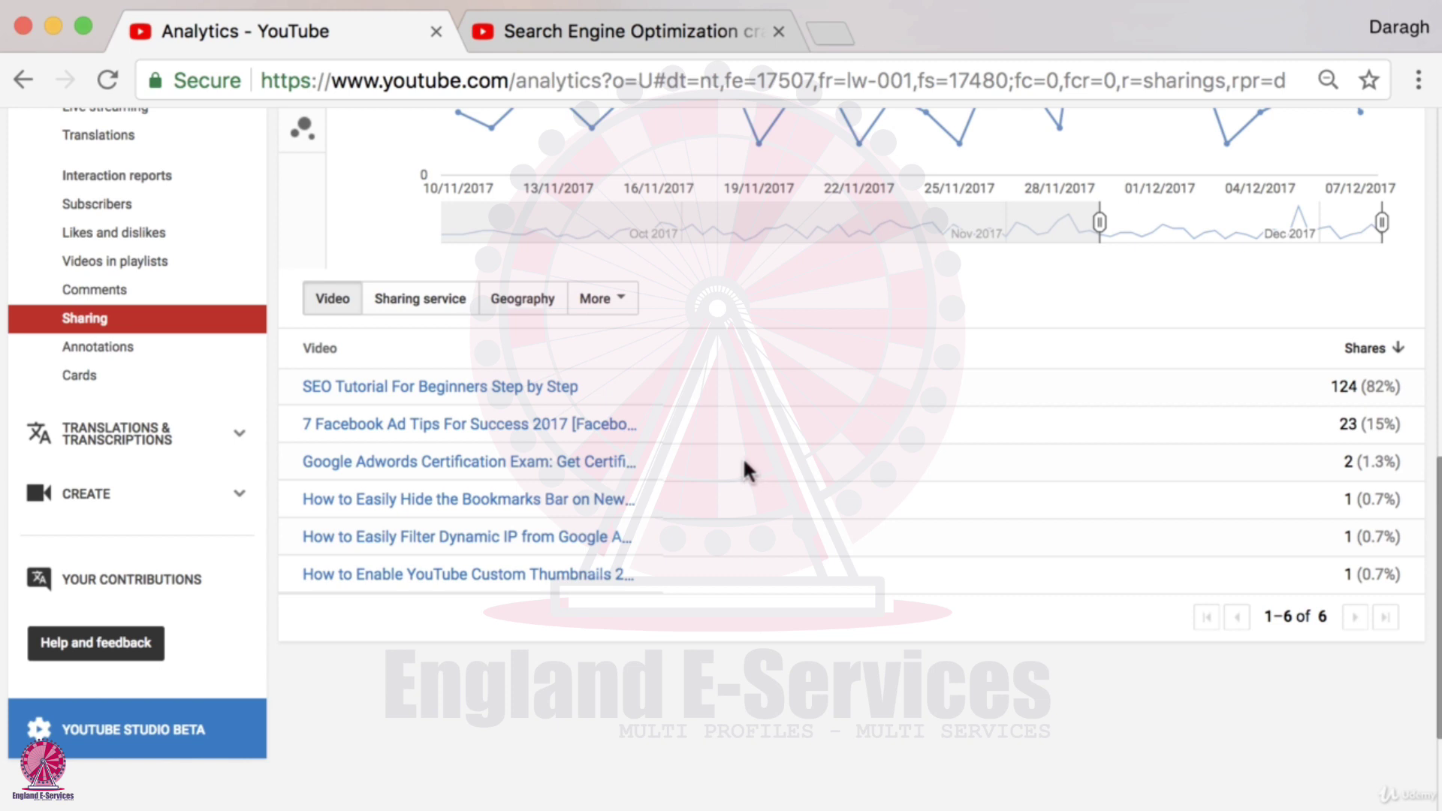
Break down the shares by sharing service and read the explanation of which shares that breakdown includes
mouse_move(478, 404)
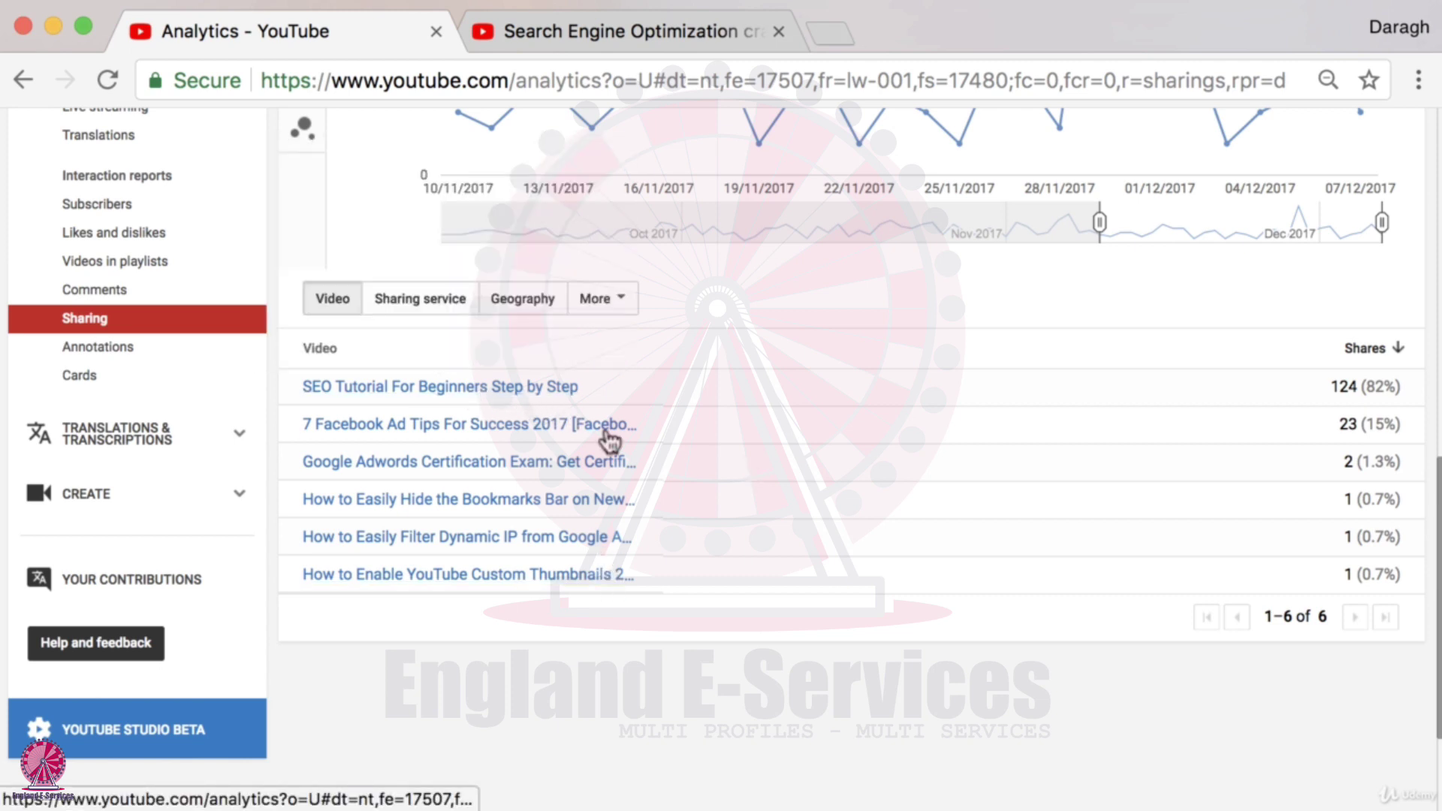
left_click_drag(1365, 386, 1390, 387)
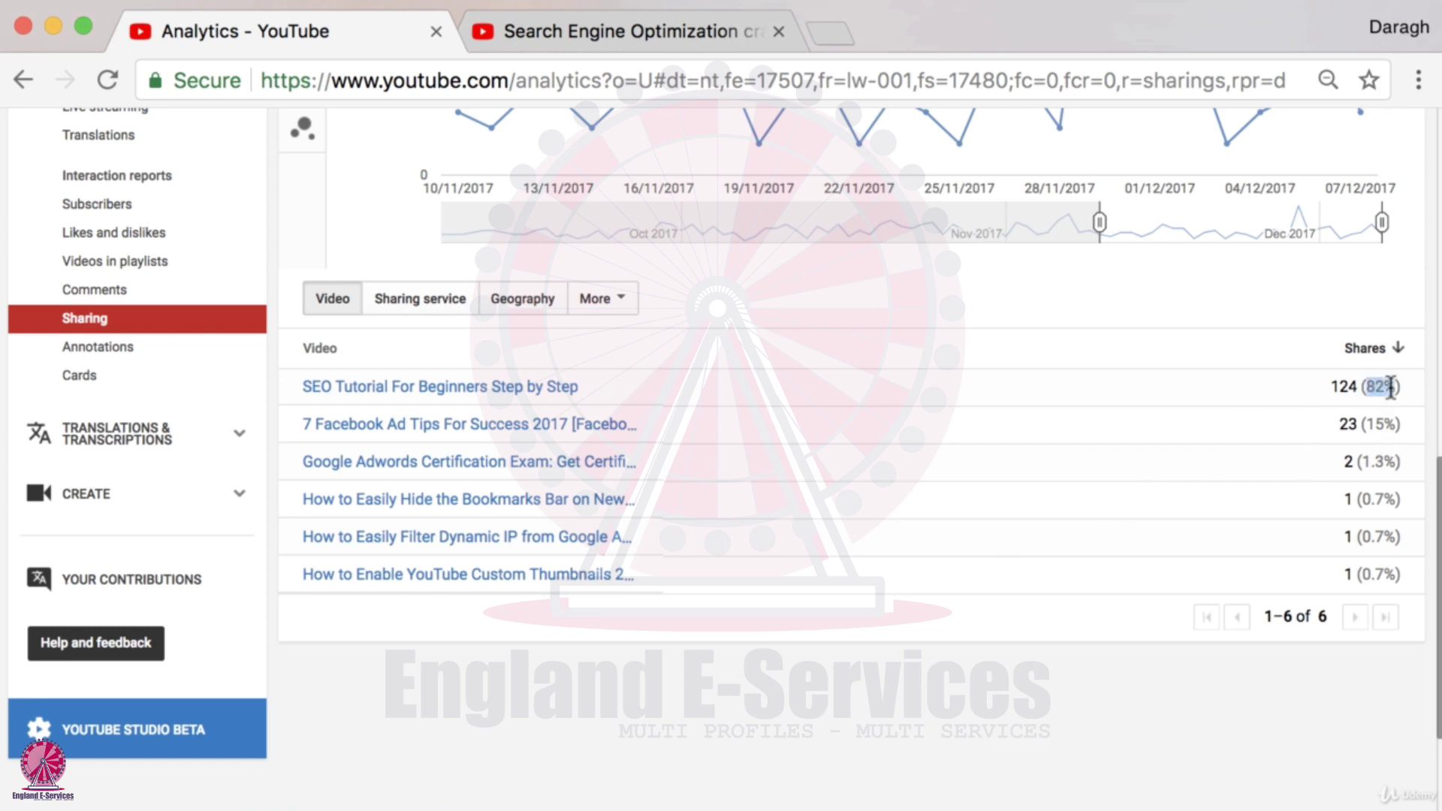
left_click(413, 303)
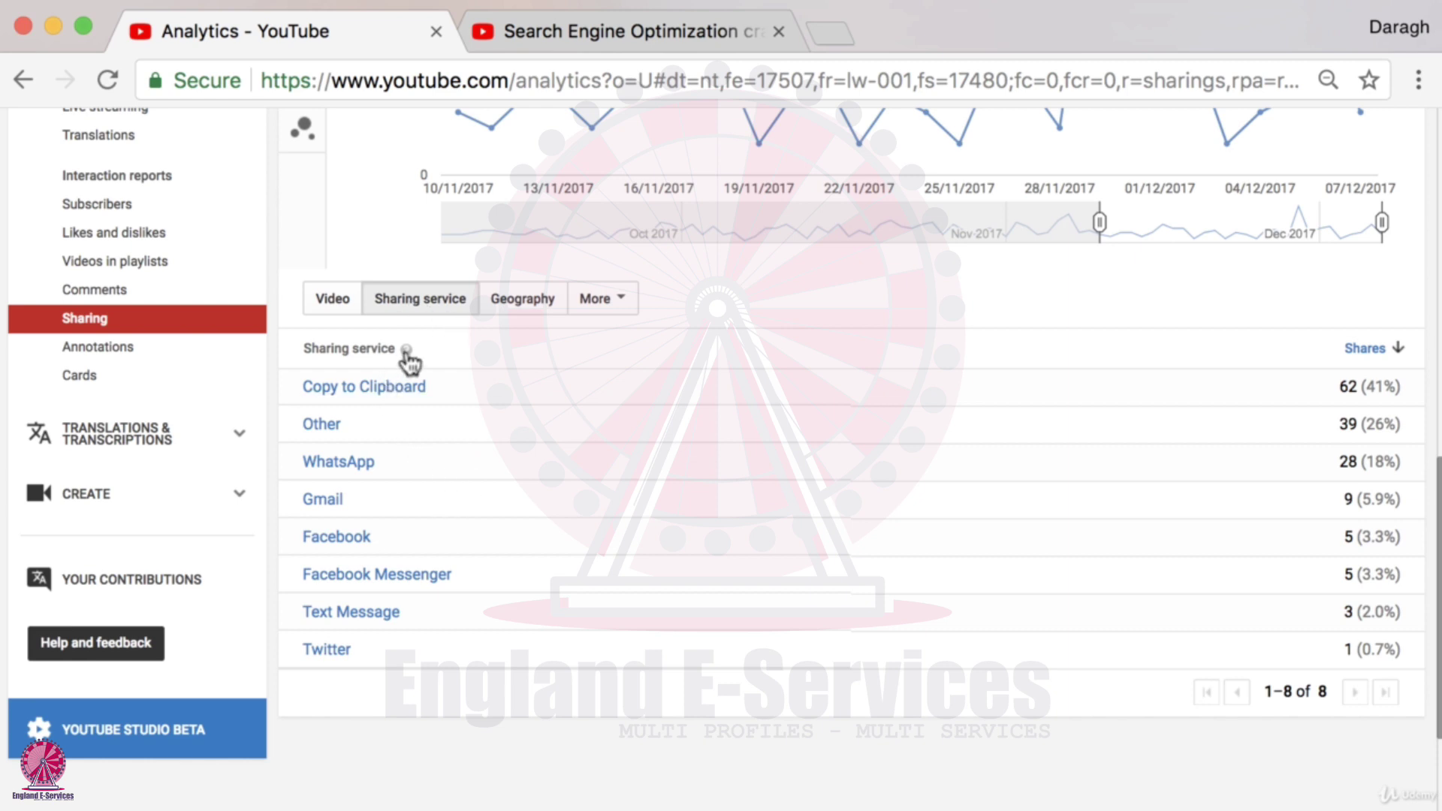
mouse_move(406, 351)
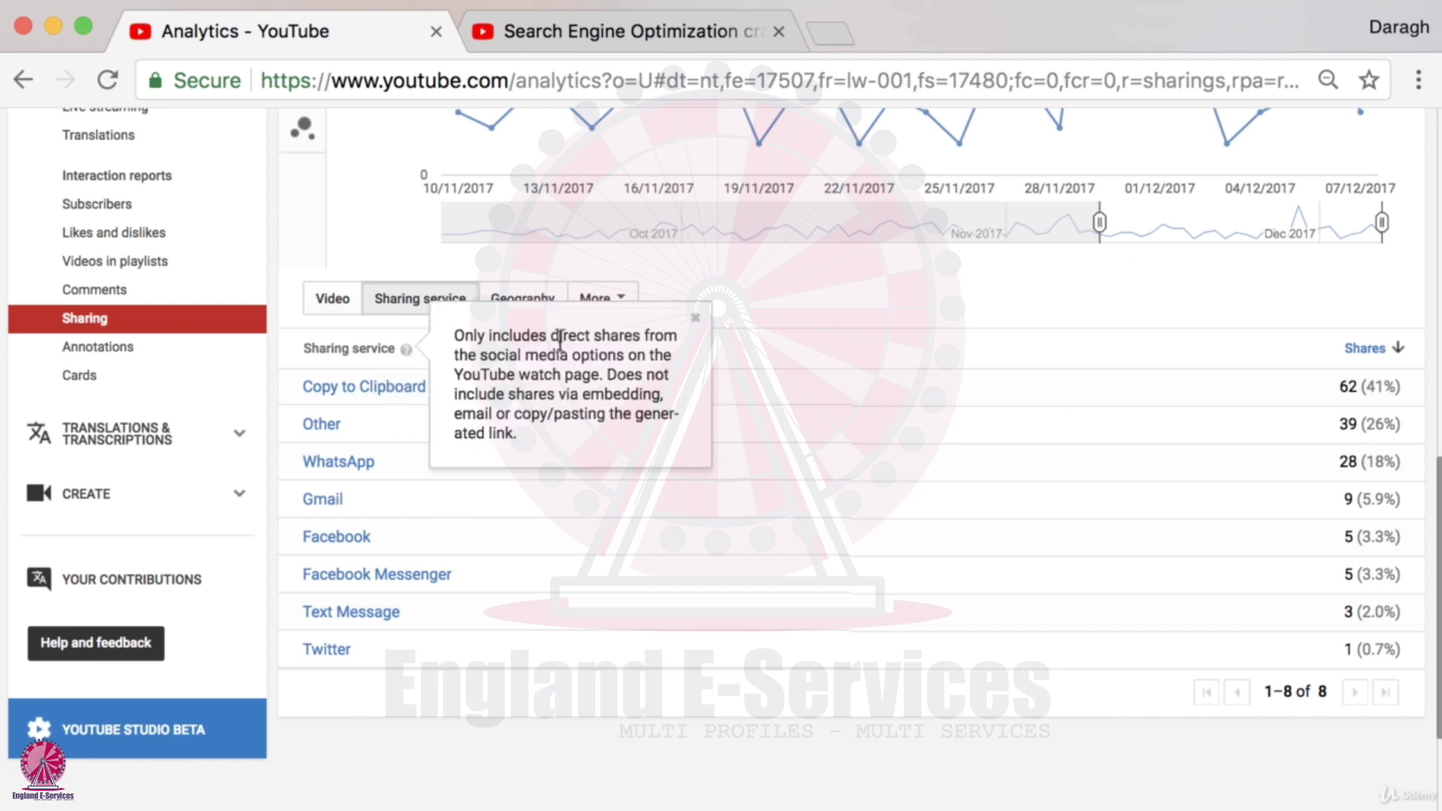
left_click(694, 319)
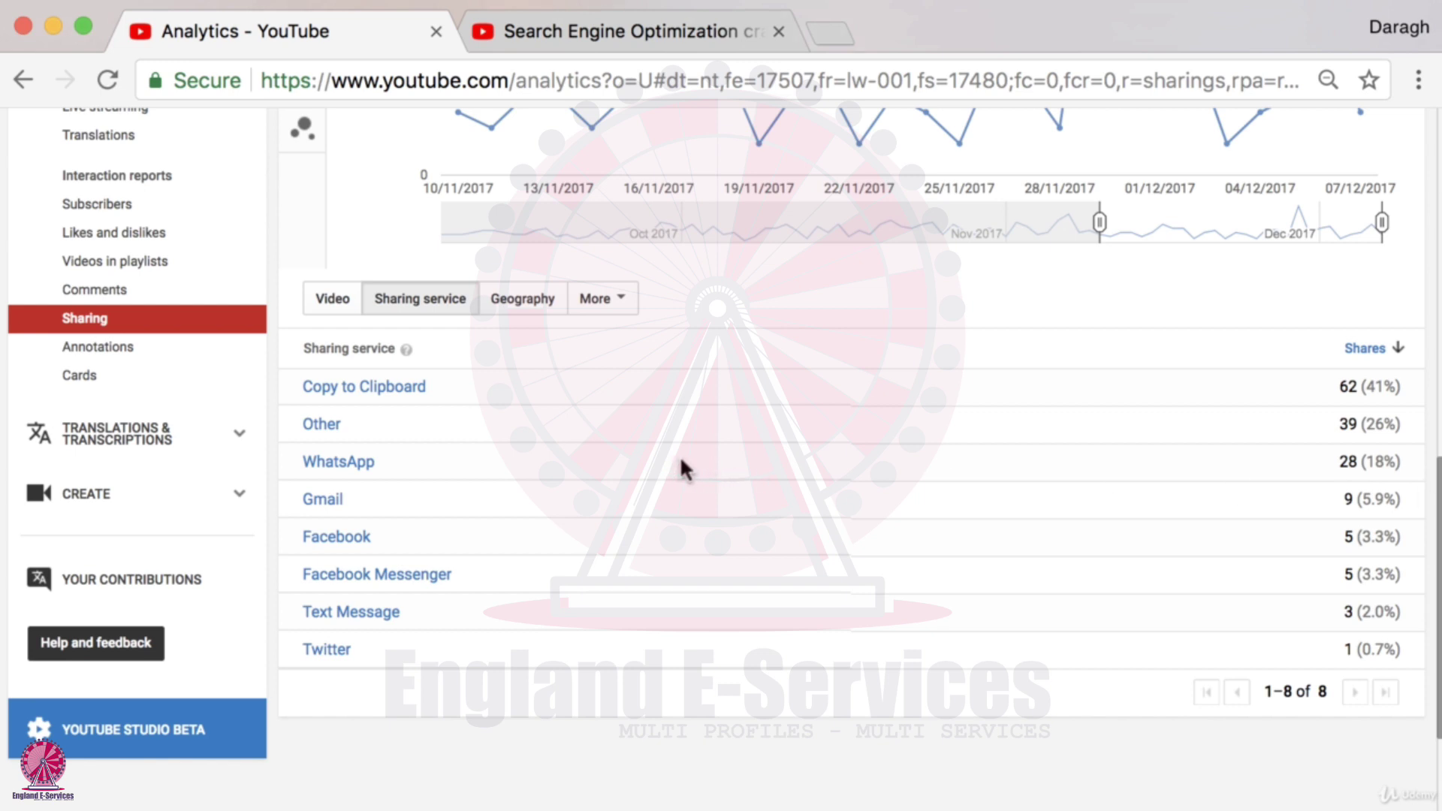
Open the Comments report and check the total comments, daily chart and per-video comments table
left_click(95, 295)
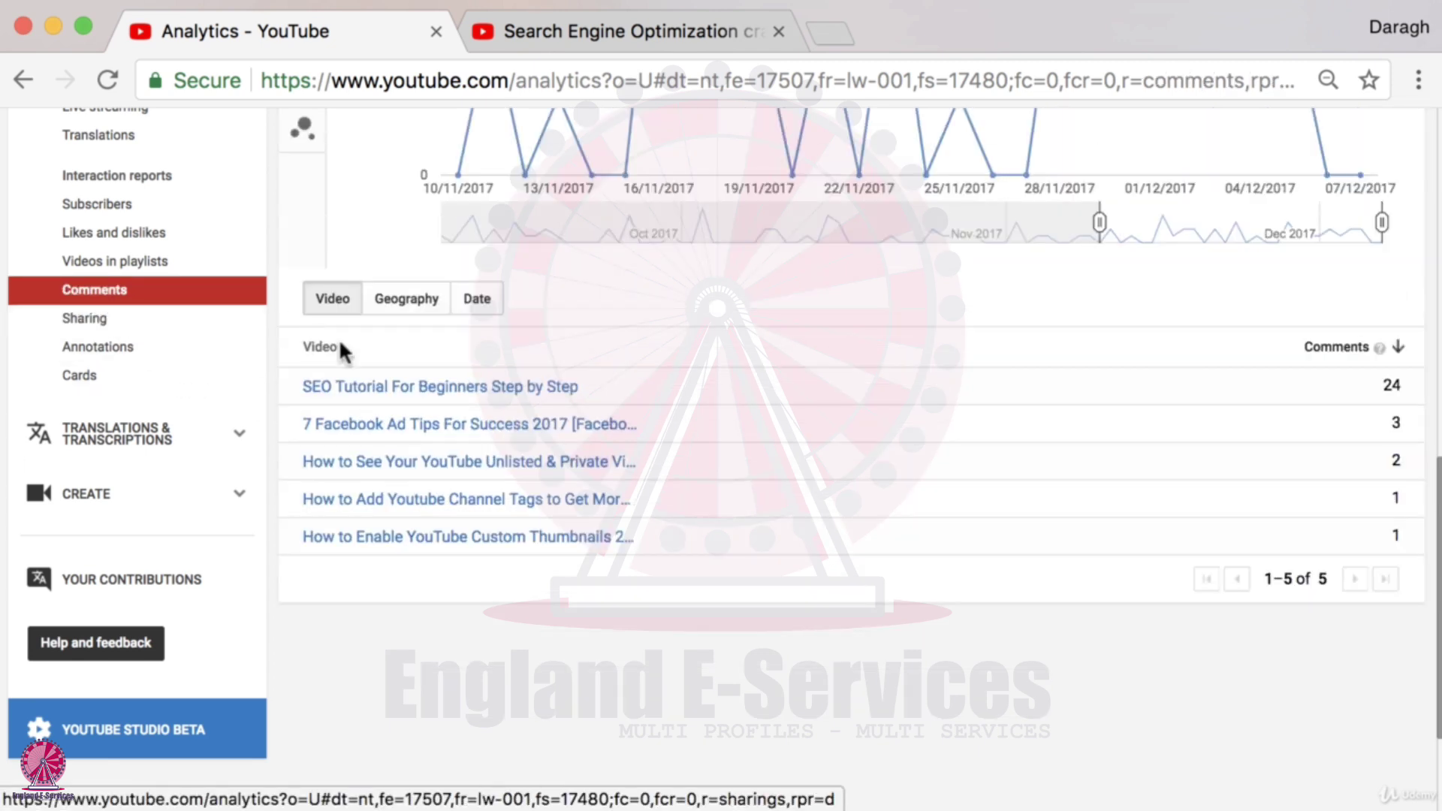
scroll(516, 409, "up", 8)
scroll(518, 413, "up", 1)
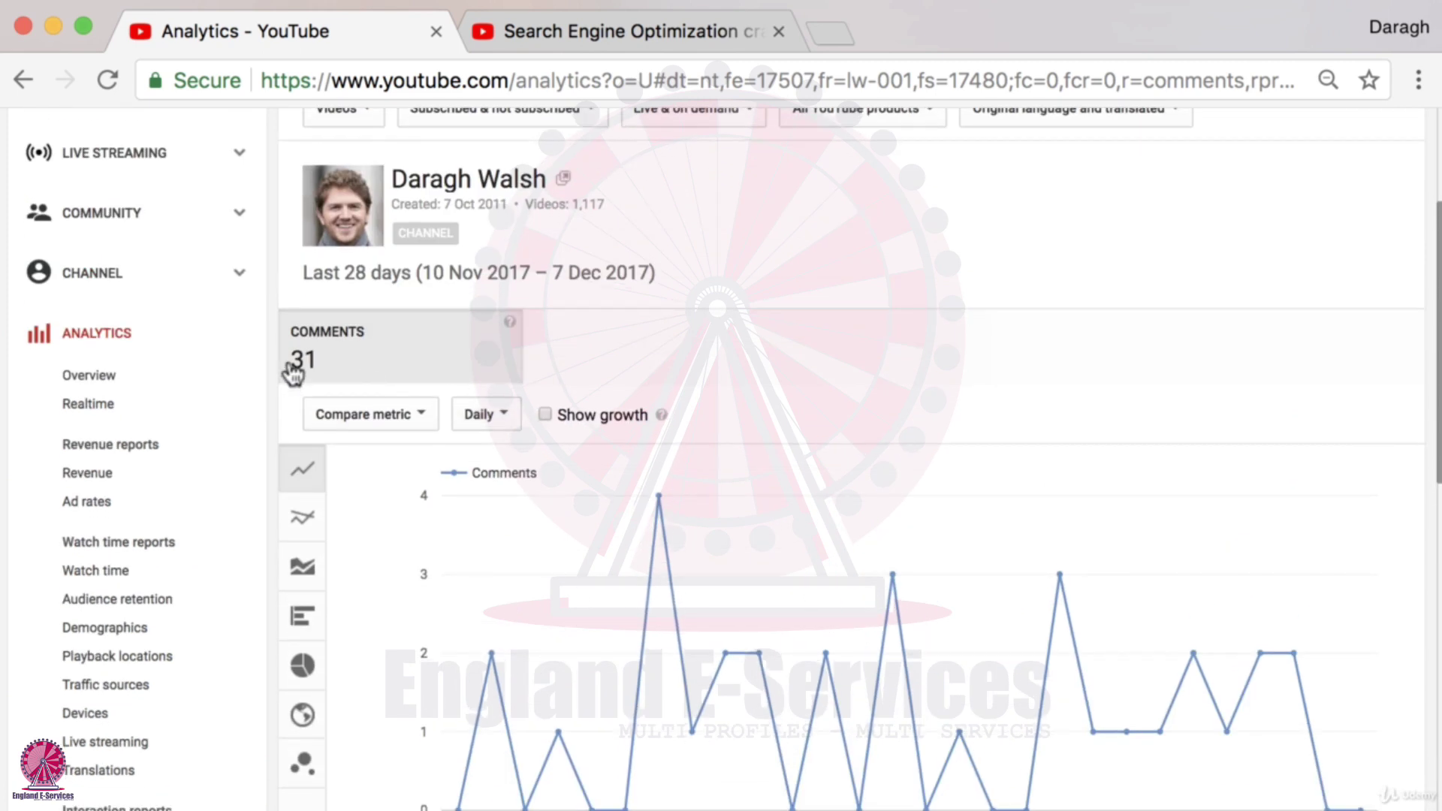
scroll(678, 371, "down", 8)
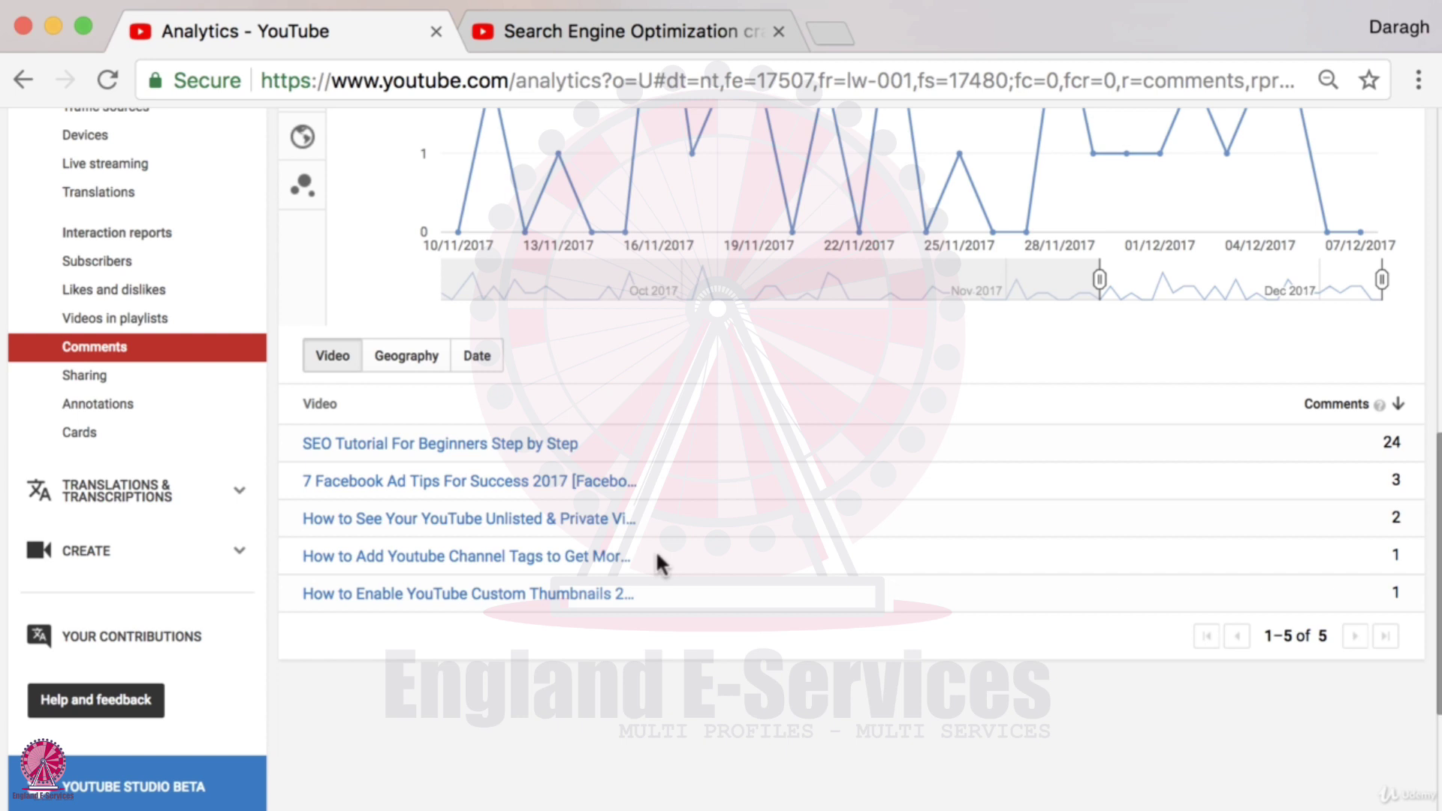
Open the comments report for "SEO Tutorial For Beginners Step by Step" in a new tab, close the old video tab and switch to the new one
right_click(522, 459)
left_click(544, 461)
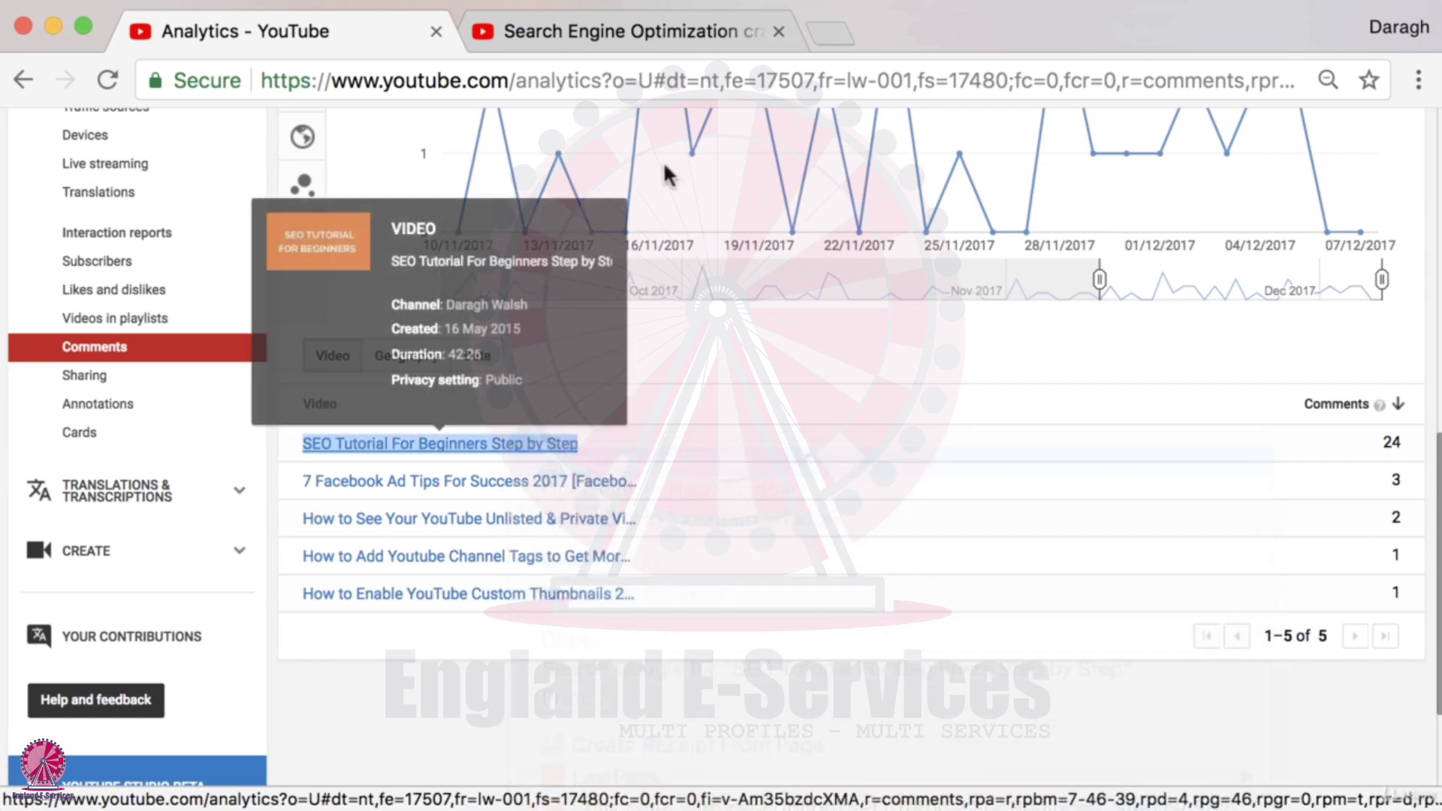
left_click(778, 30)
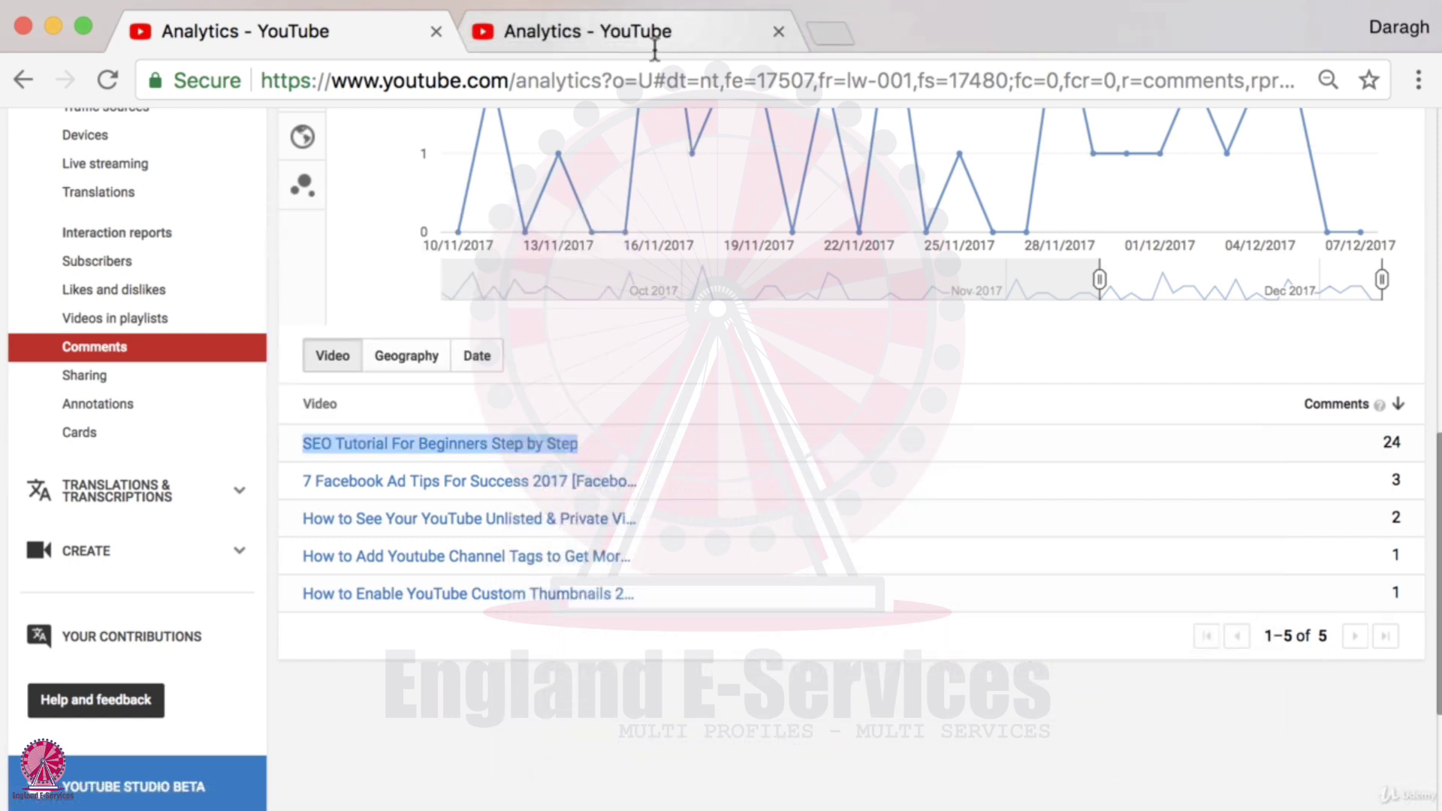
left_click(668, 34)
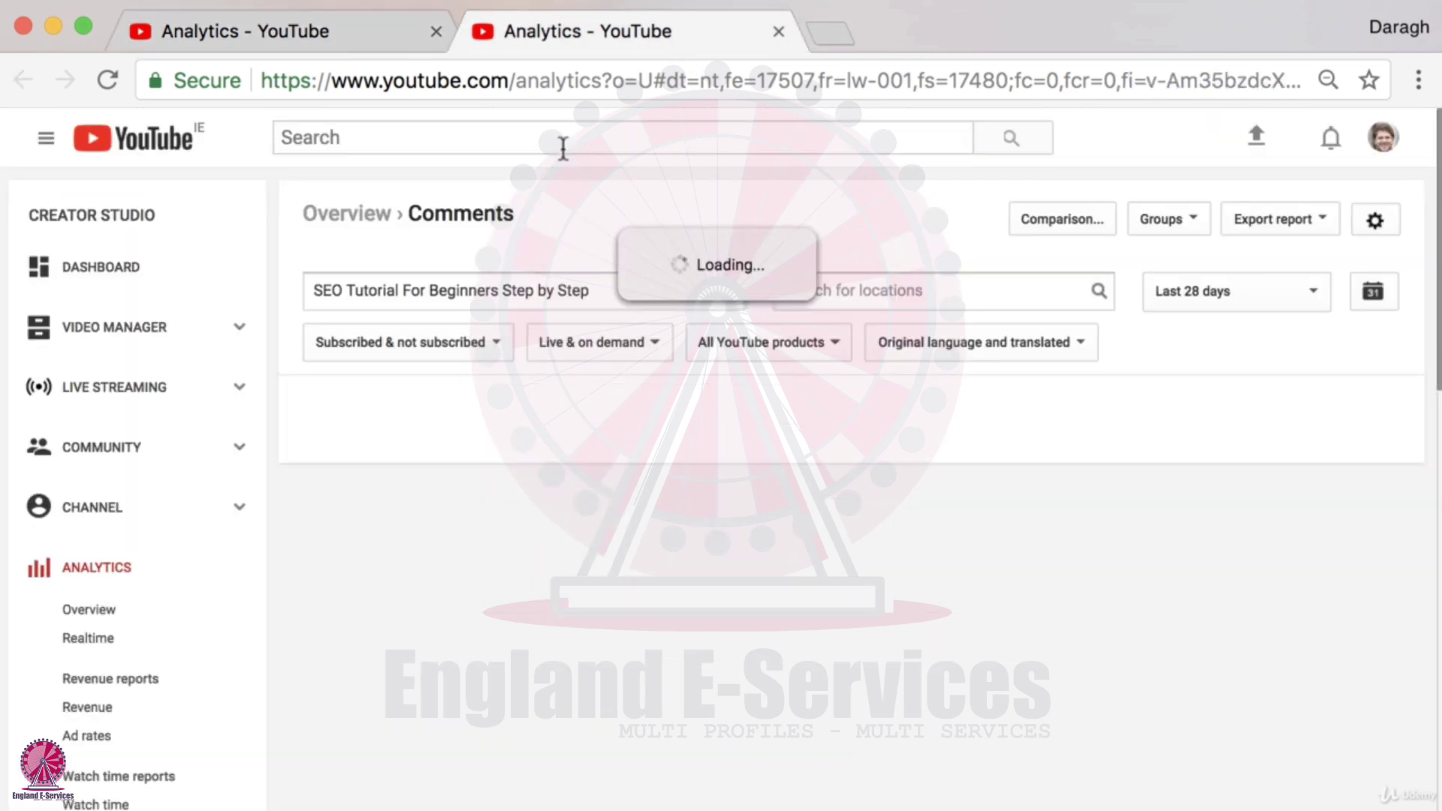
Load youtube.com in the current tab and search for "seo tutorial"
left_click(521, 82)
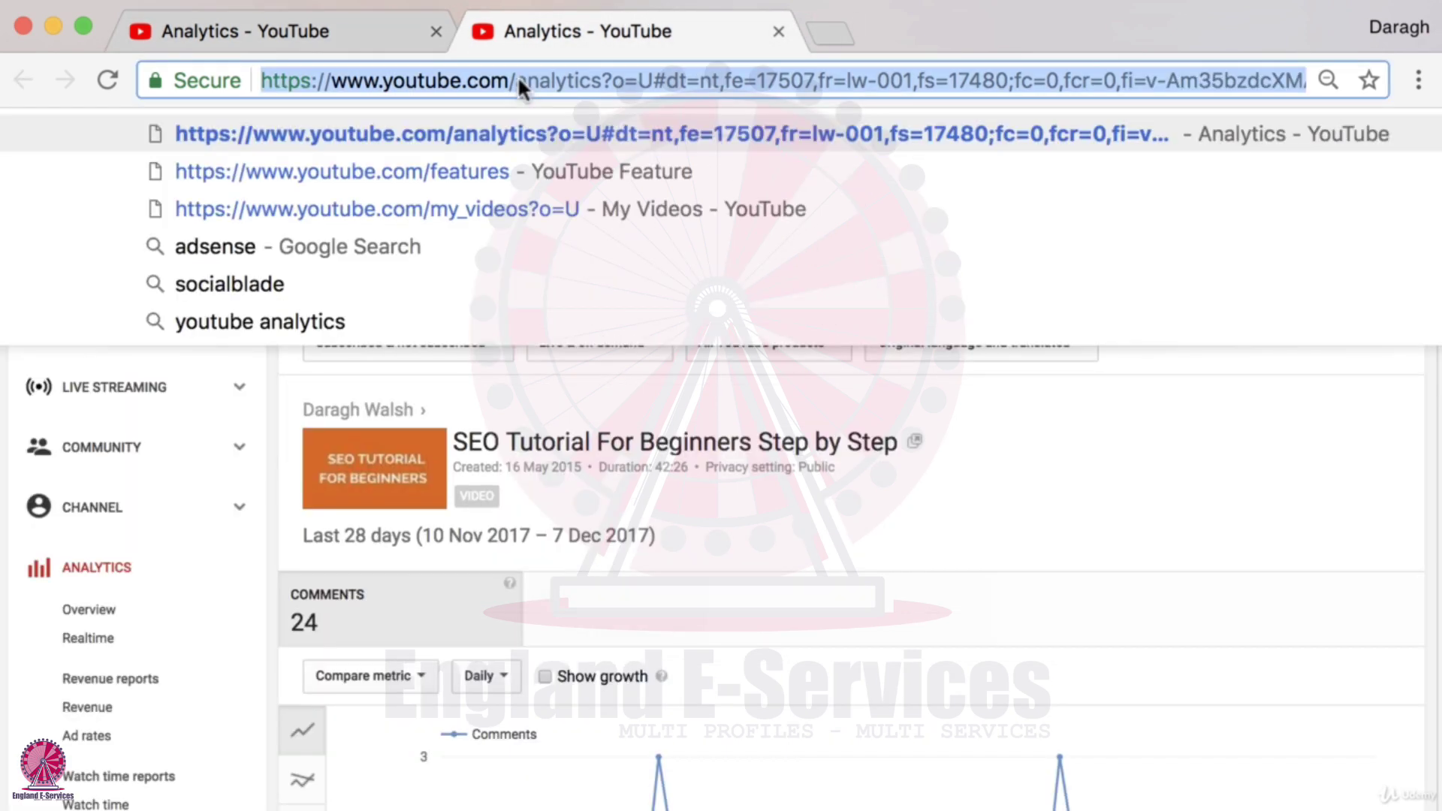
type("youtube.com")
key("Return")
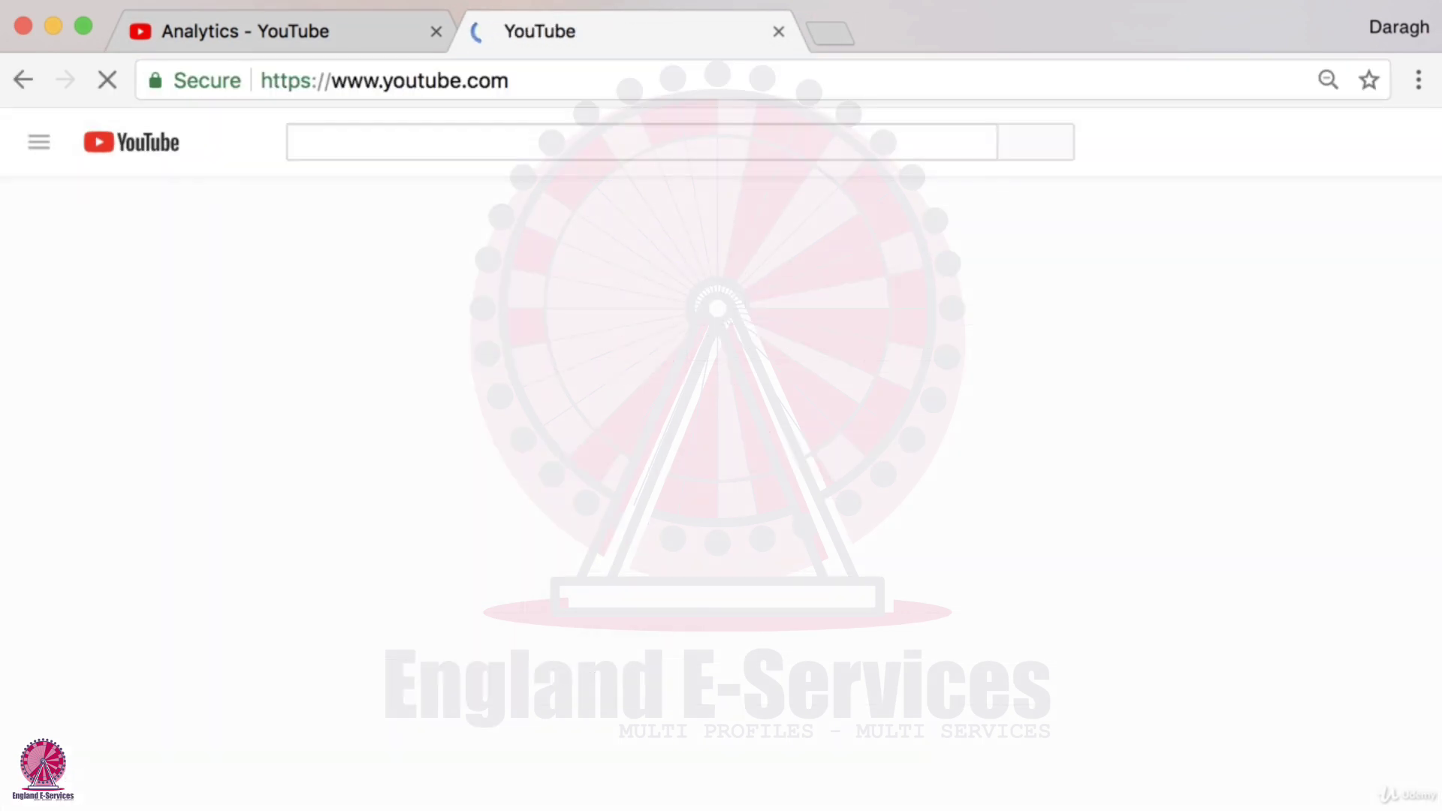
type("se")
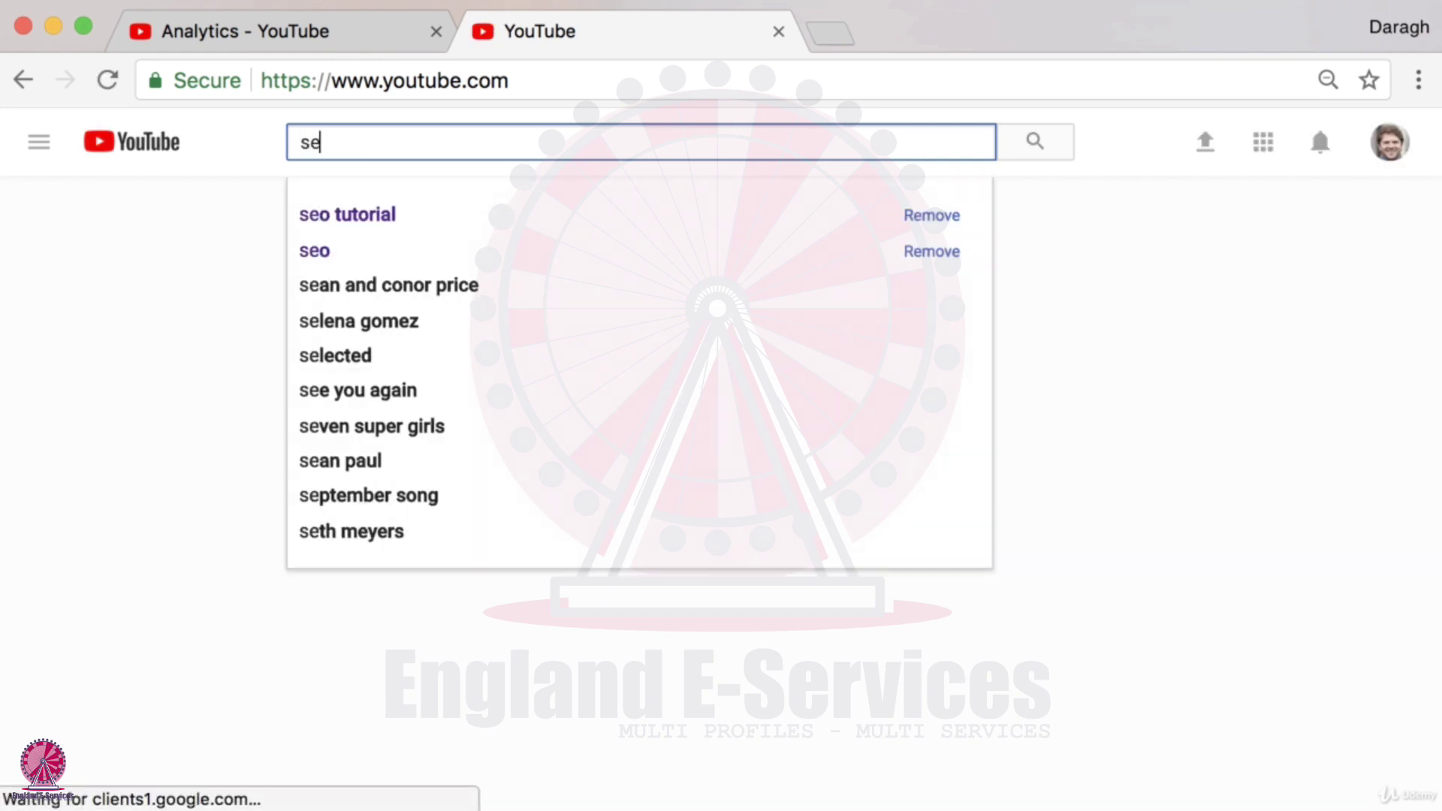
type("o tutorial")
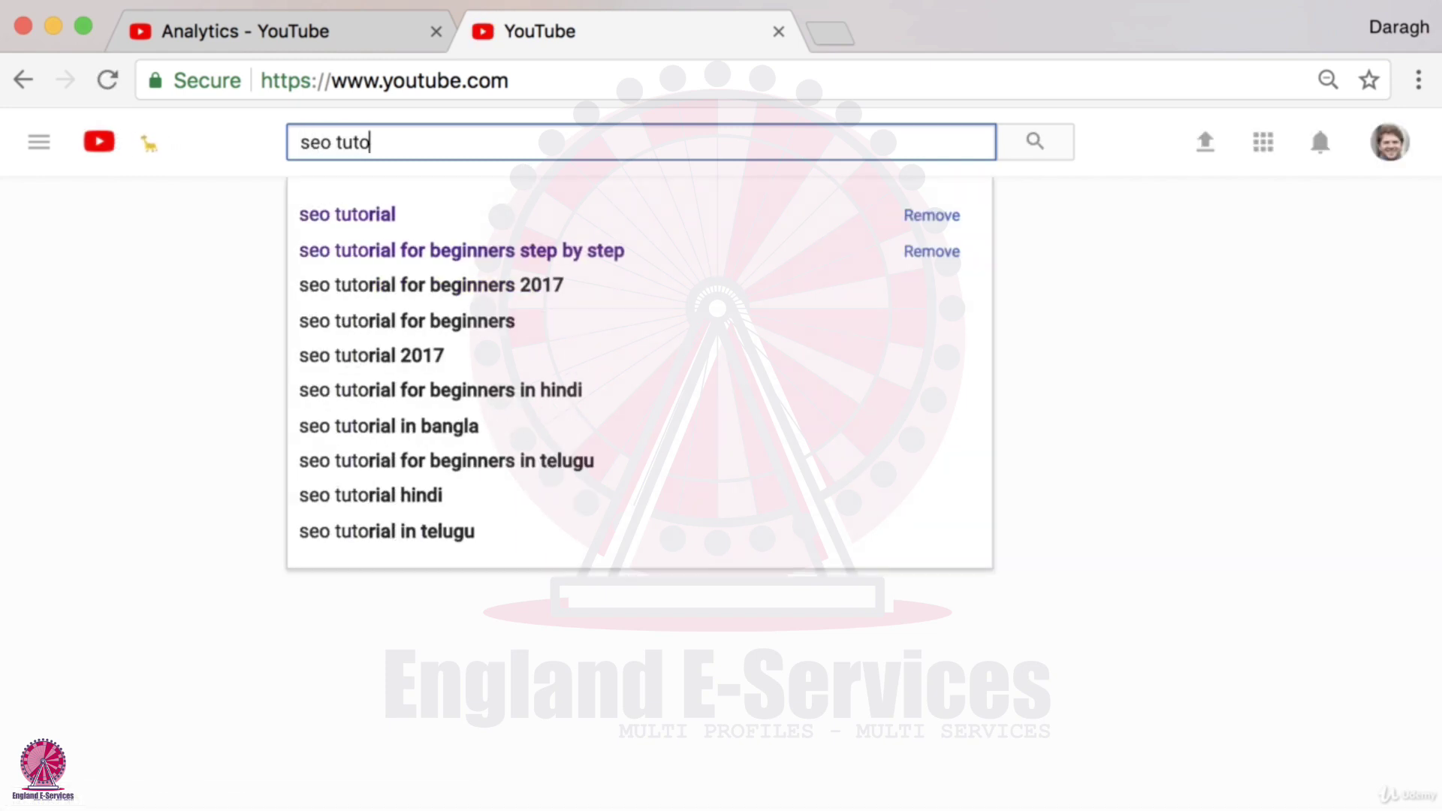
left_click(473, 226)
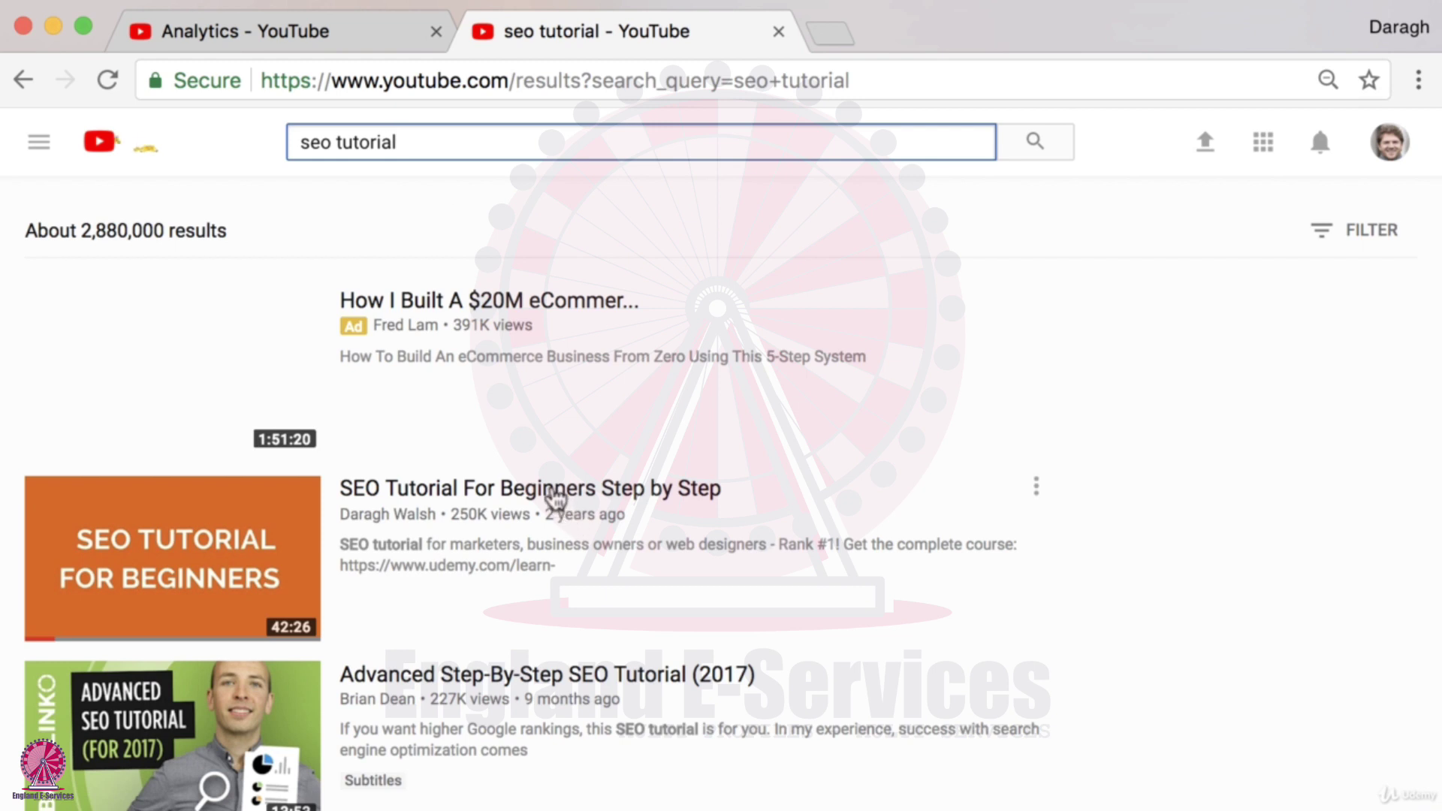
Open the video "SEO Tutorial For Beginners Step by Step" from the results and read its viewer comments
left_click(556, 495)
scroll(431, 470, "down", 10)
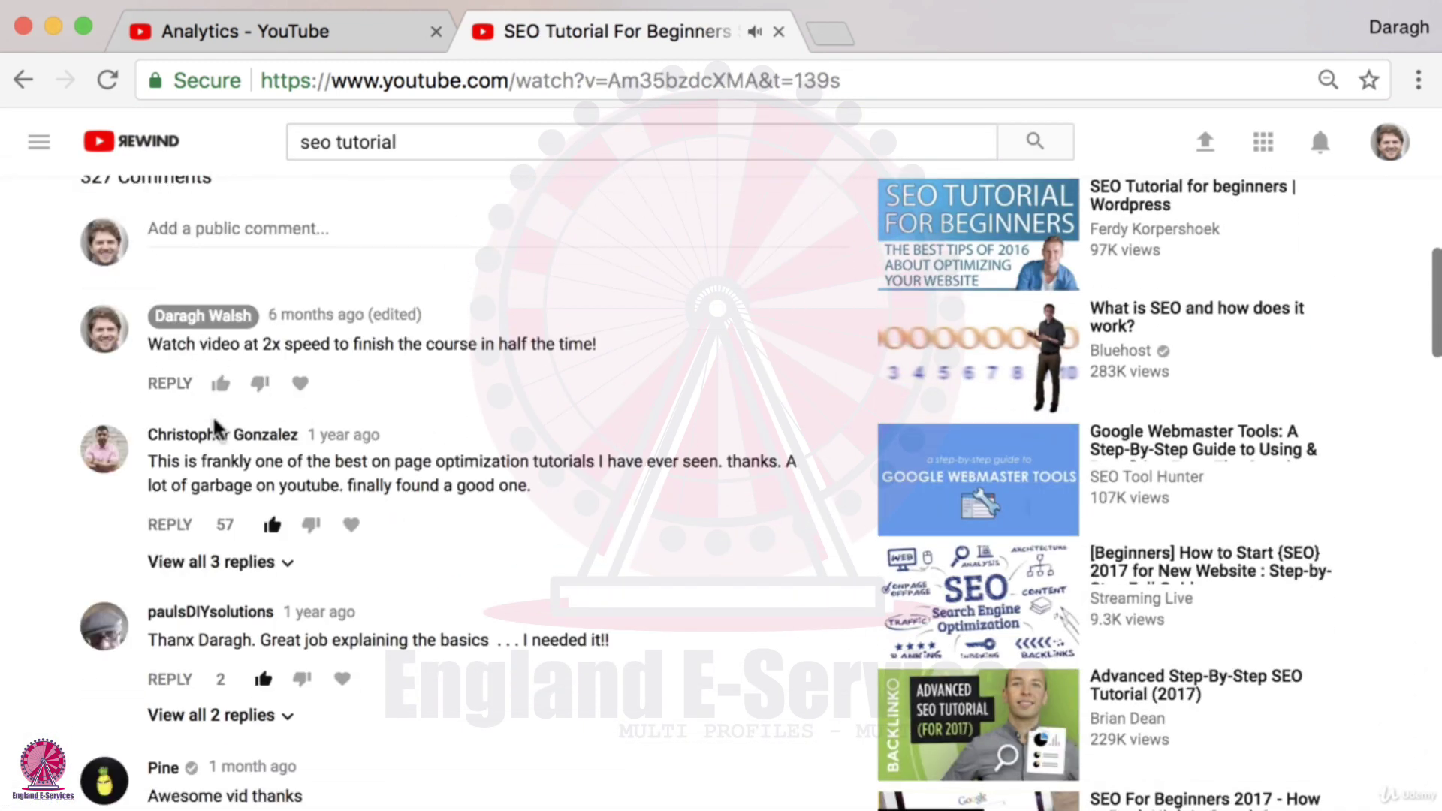
scroll(215, 428, "down", 2)
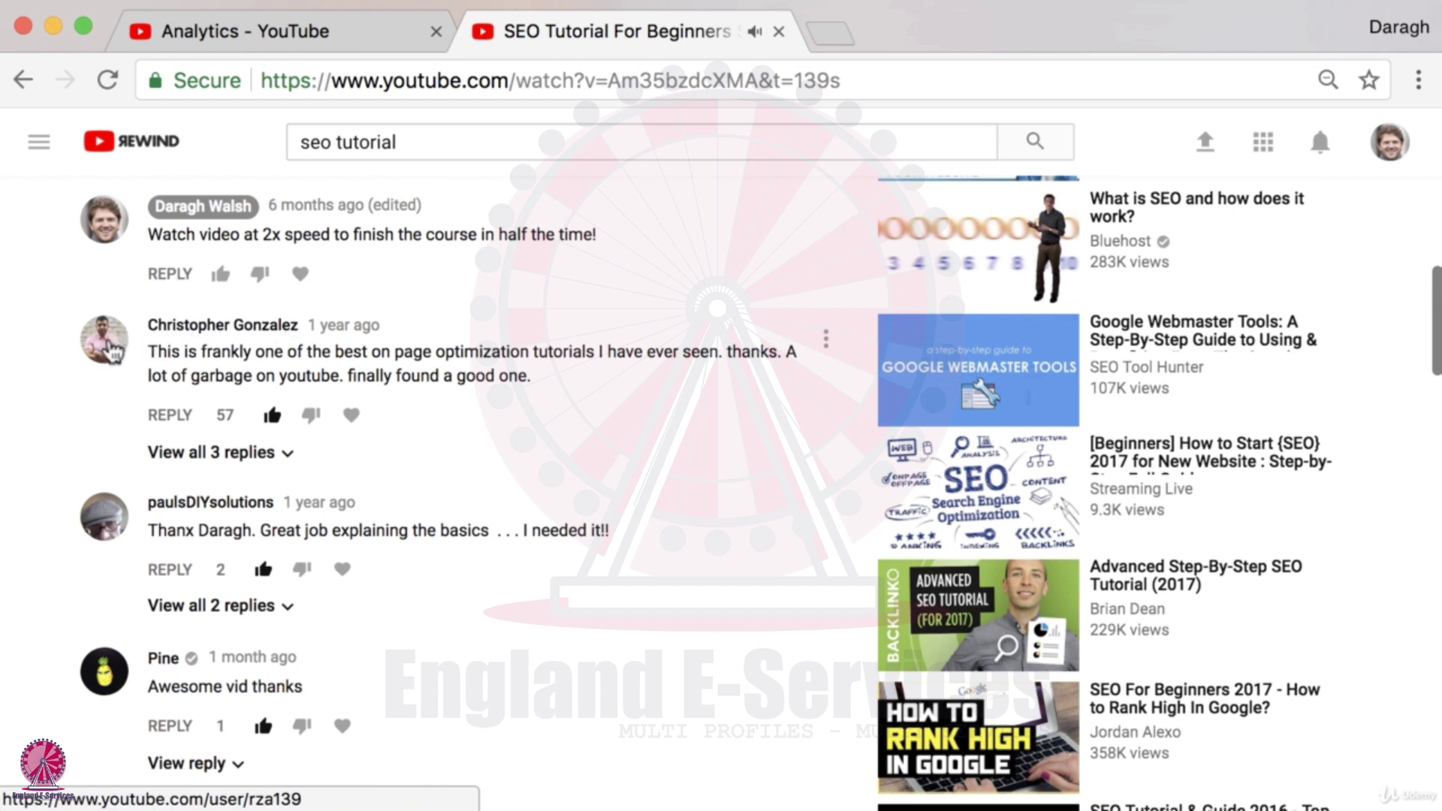
scroll(172, 481, "down", 1)
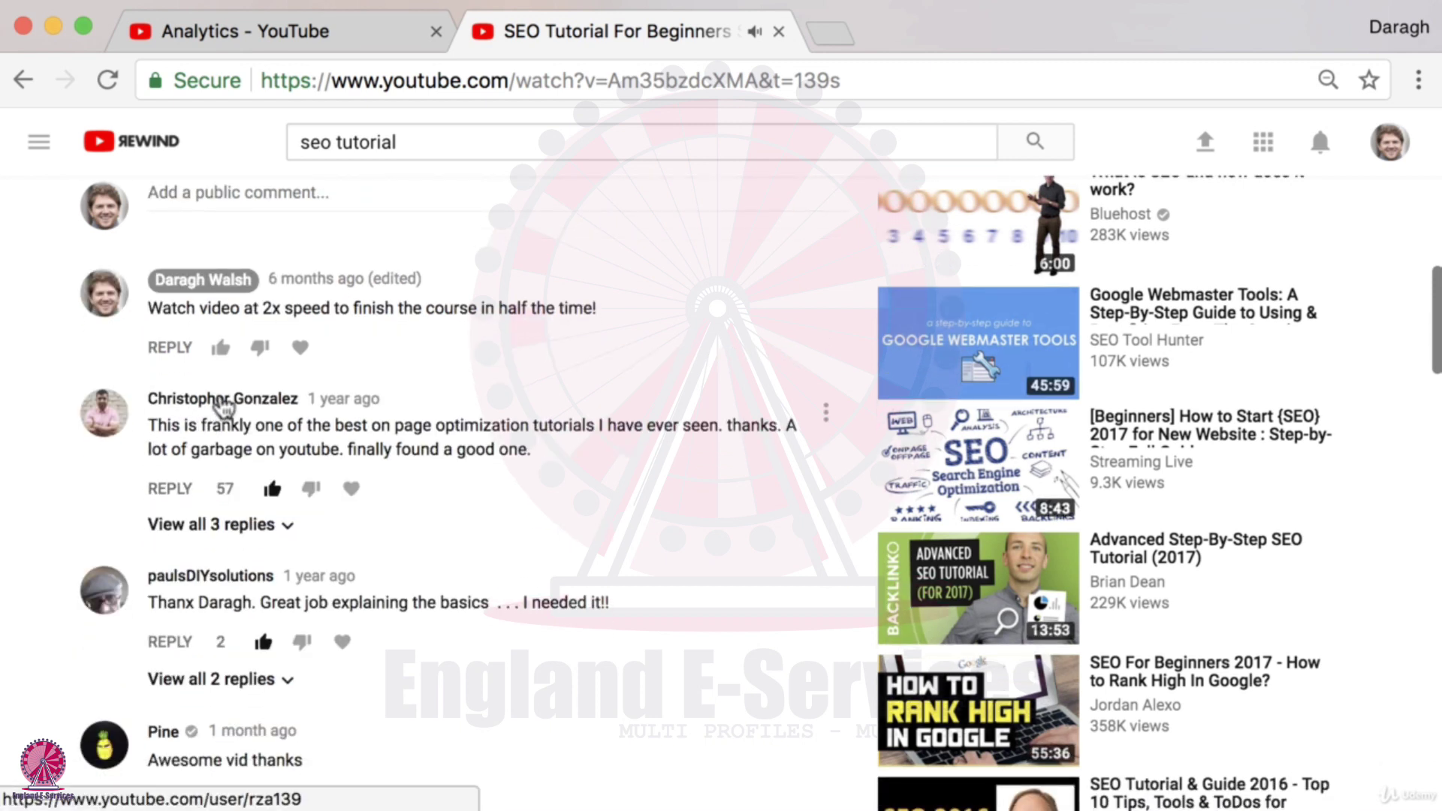
Visit the channel of the viewer who praised the on-page optimization tutorial, look over its liked videos and subscriptions, and return to the video
left_click(223, 402)
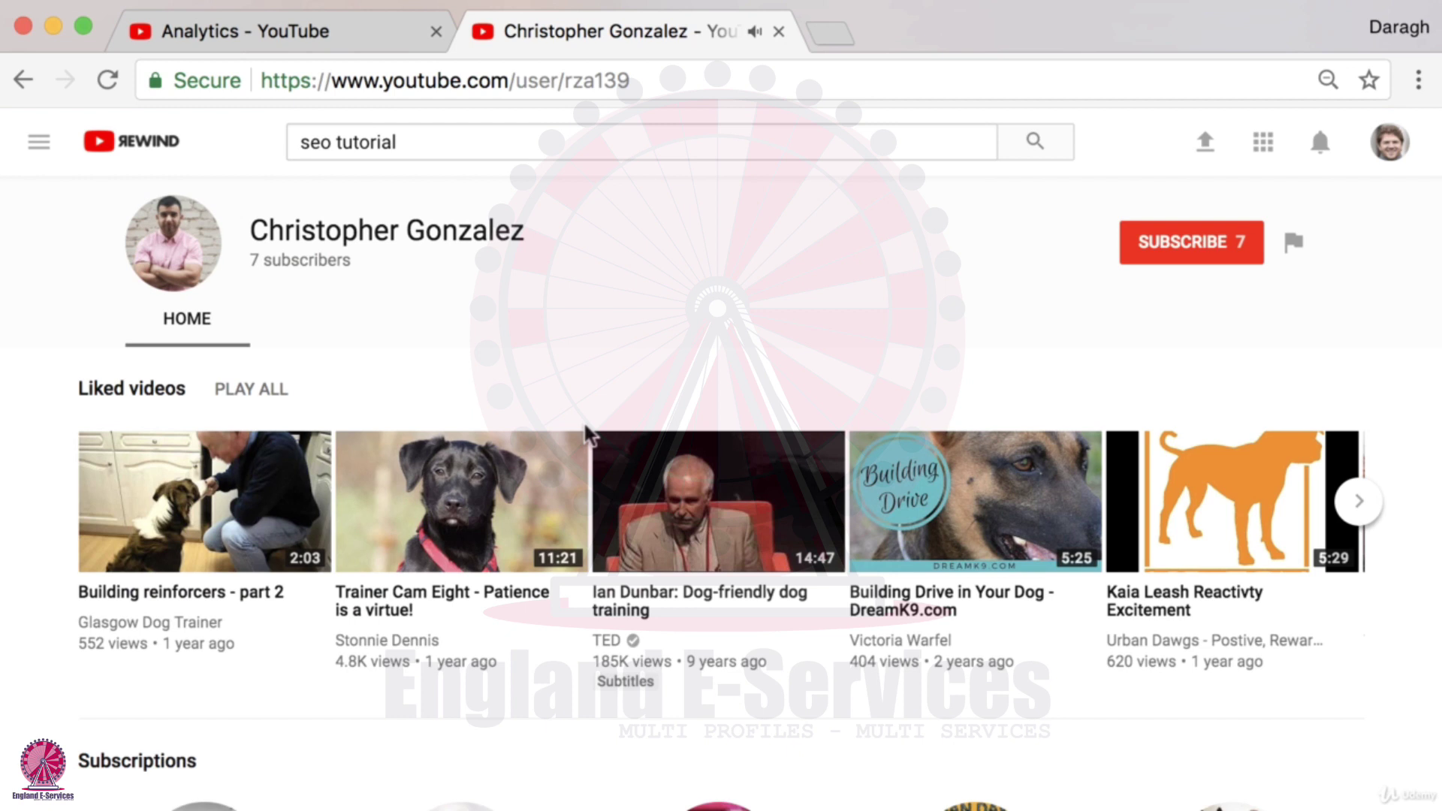
scroll(187, 418, "down", 4)
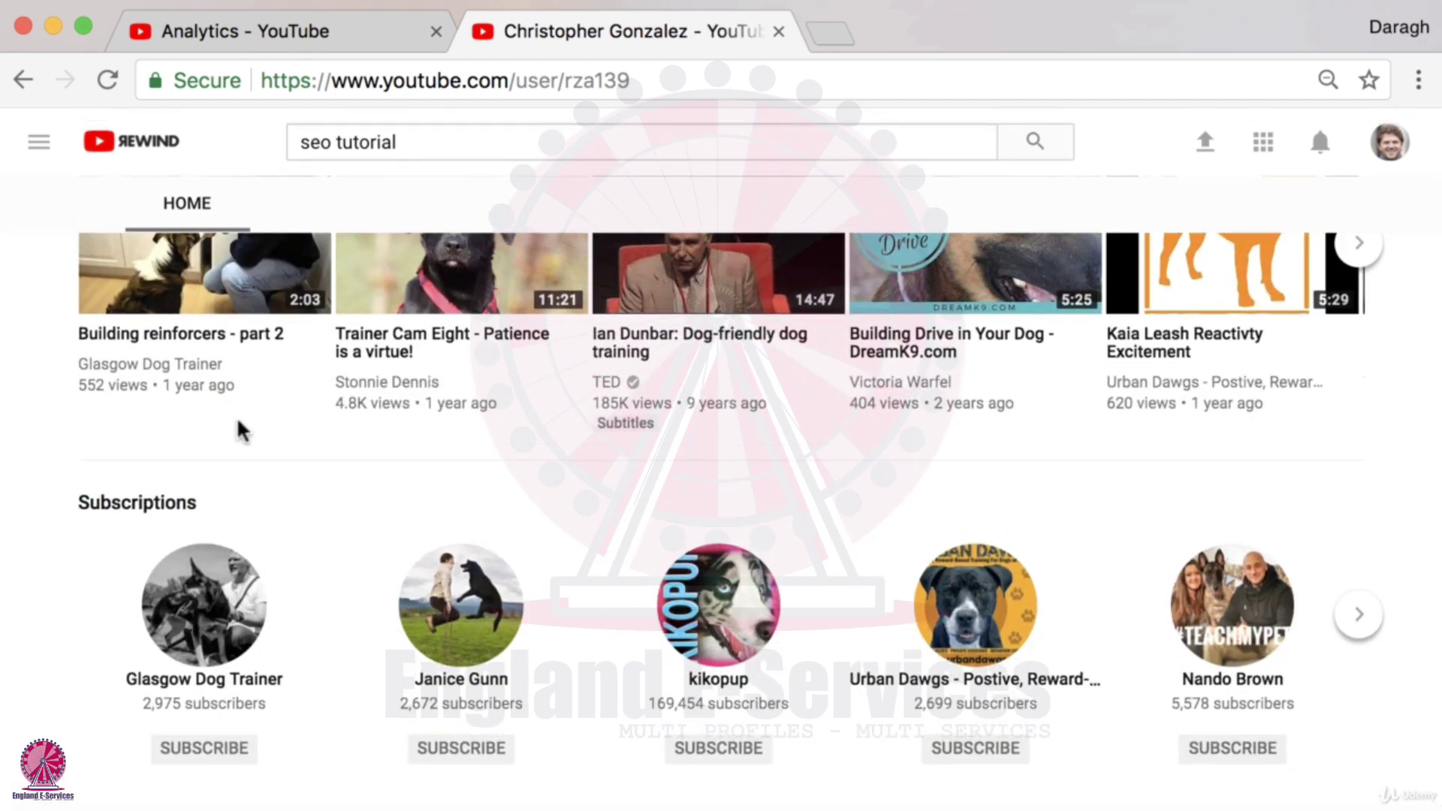
left_click(23, 80)
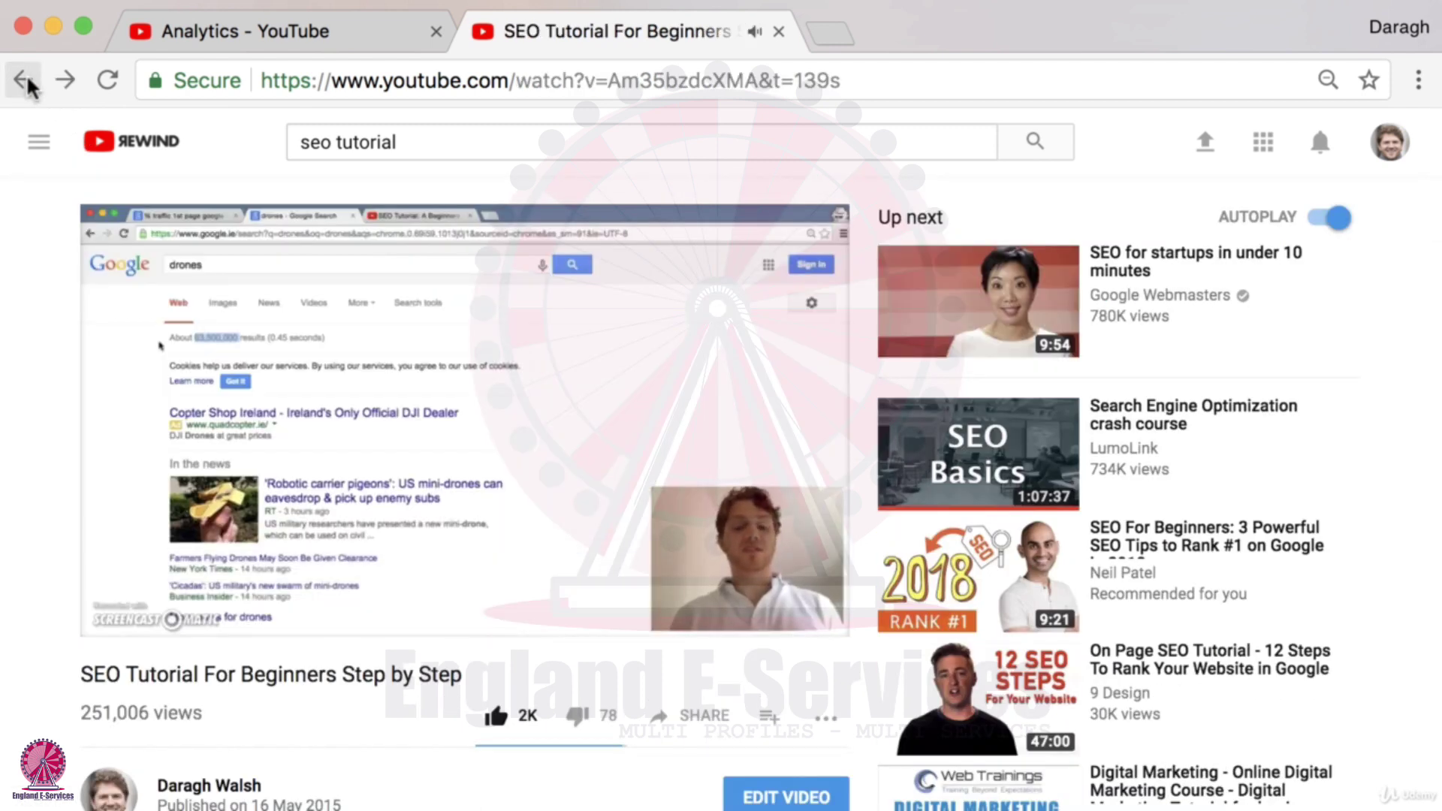
Go back to the channel's Comments report and review the daily comments chart and per-video table
left_click(272, 32)
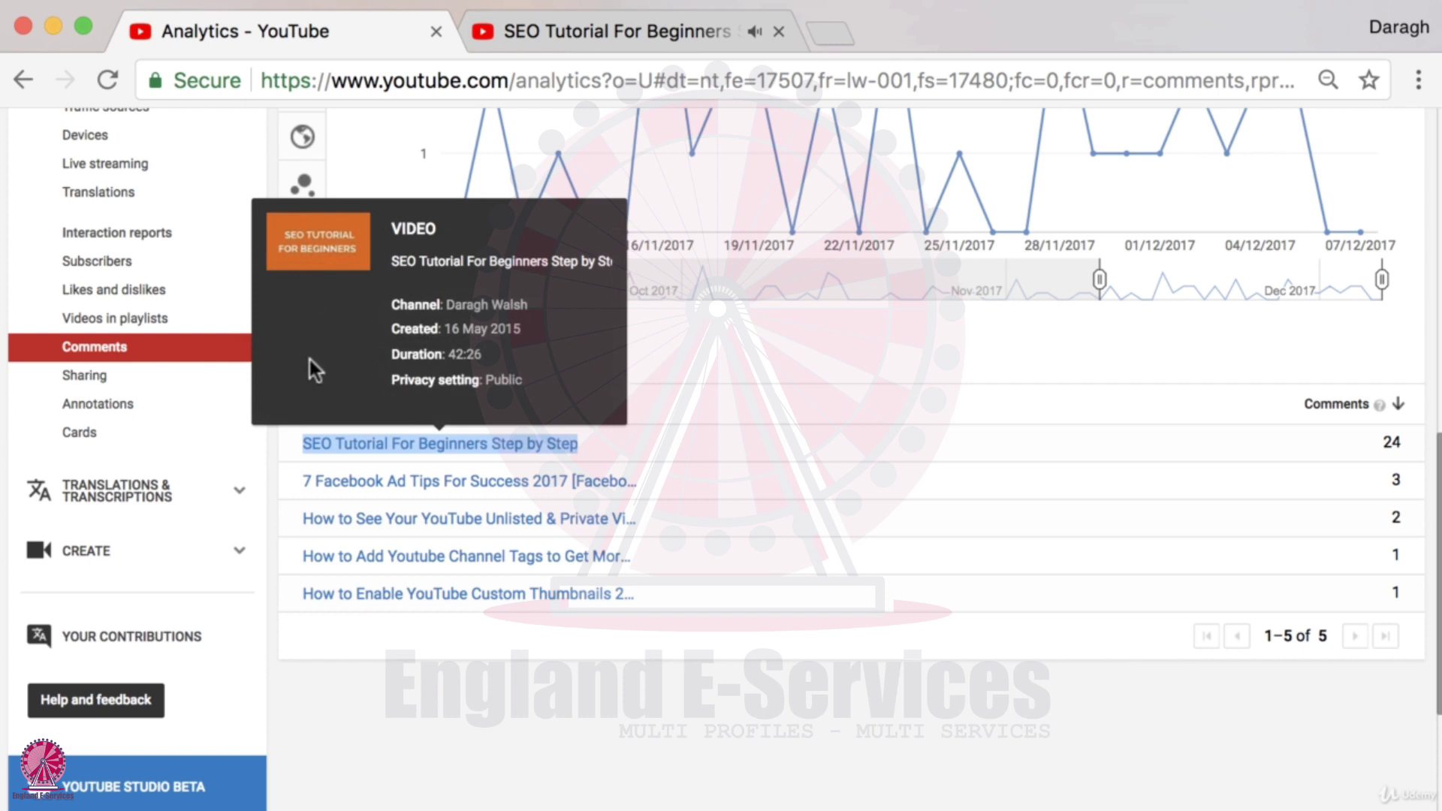
left_click(545, 728)
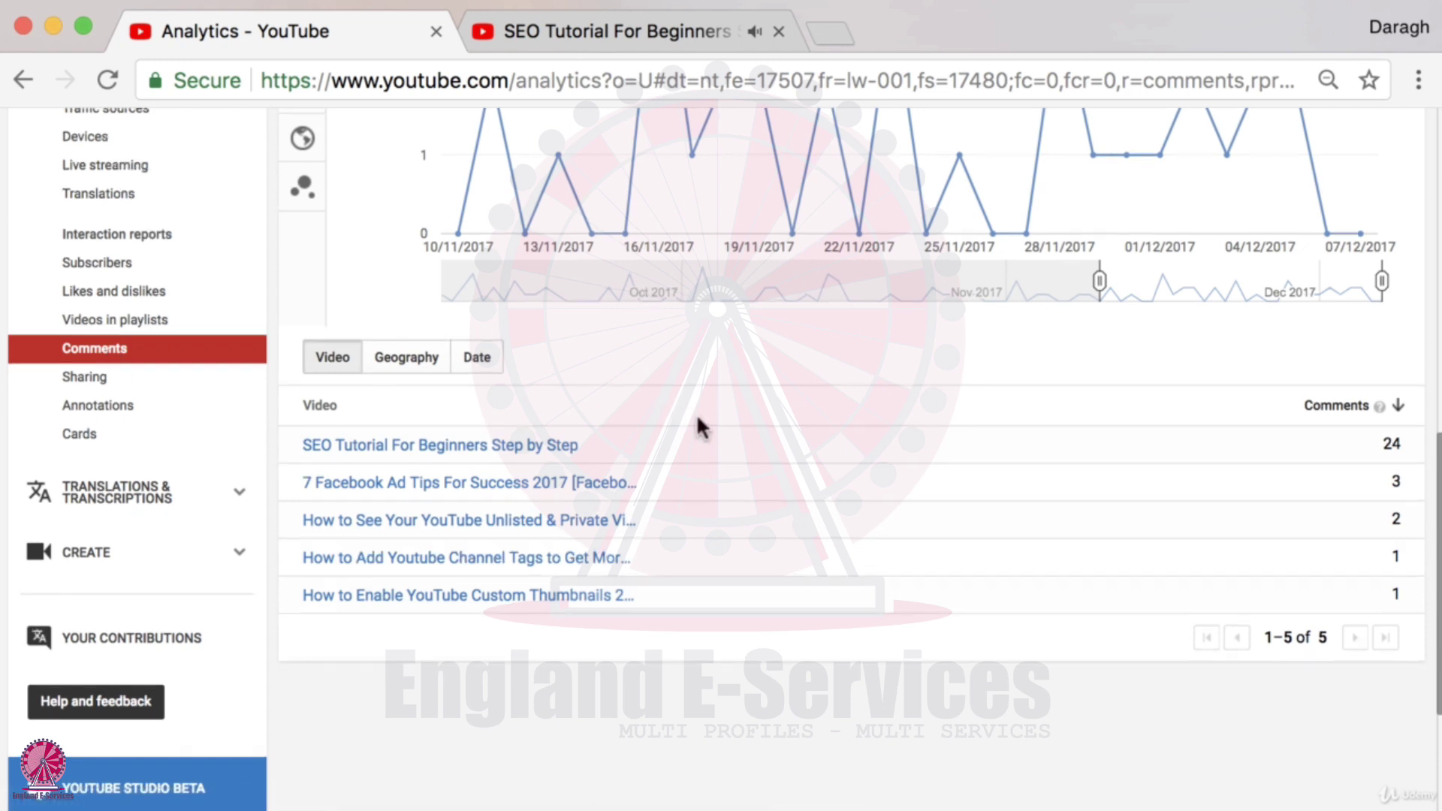
scroll(696, 422, "up", 4)
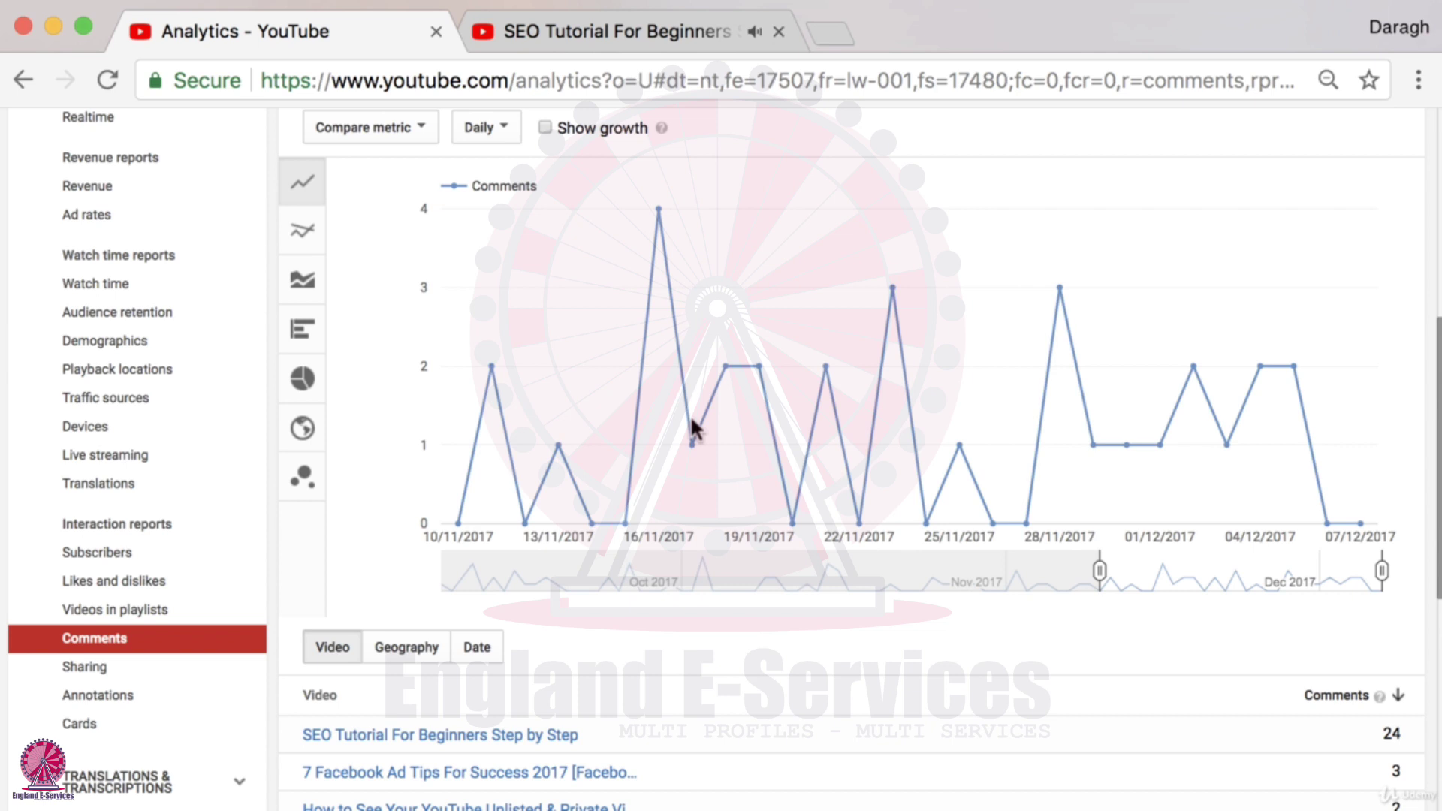
scroll(680, 430, "down", 4)
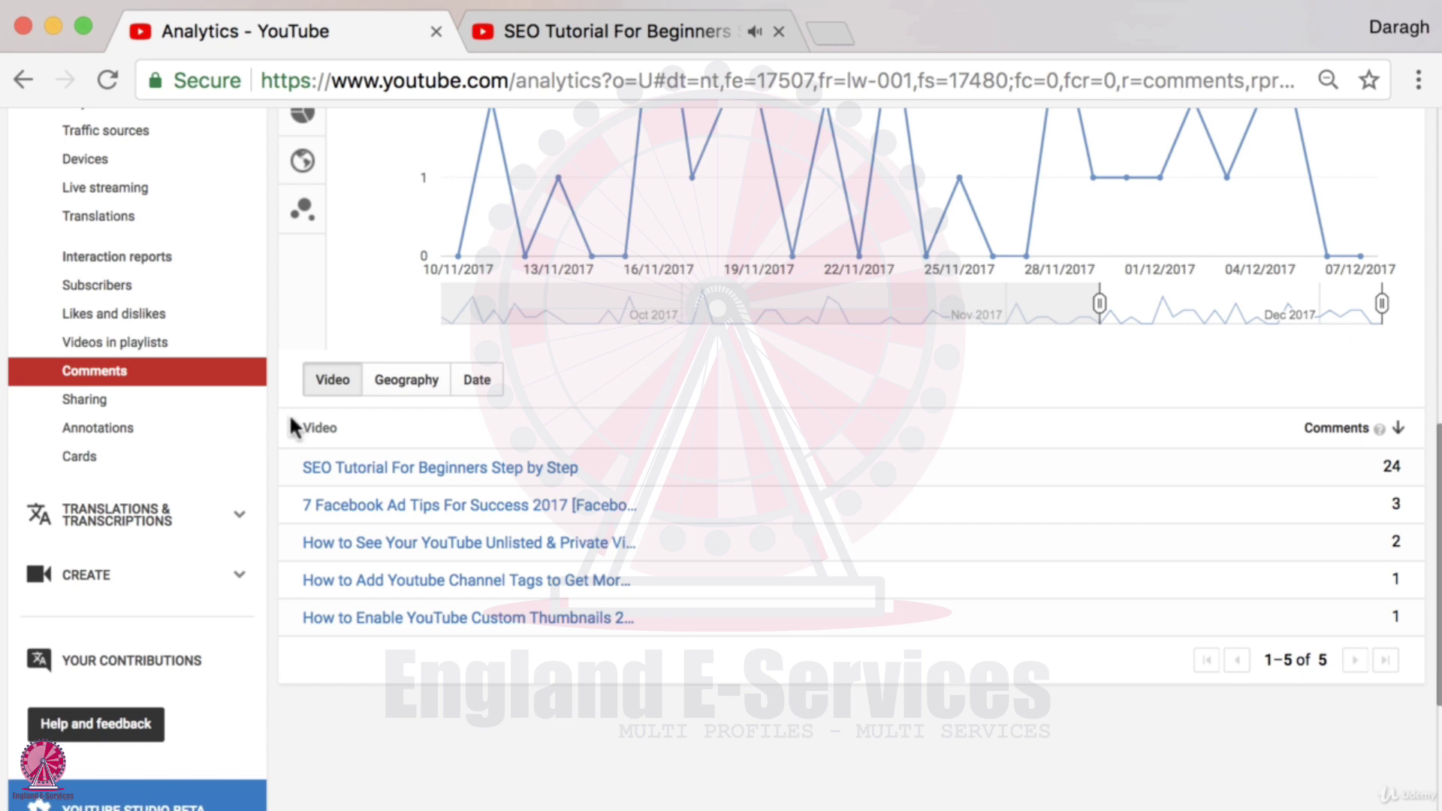
Open the Likes and dislikes report and check the total likes, total dislikes and daily likes chart for the last 28 days
left_click(113, 321)
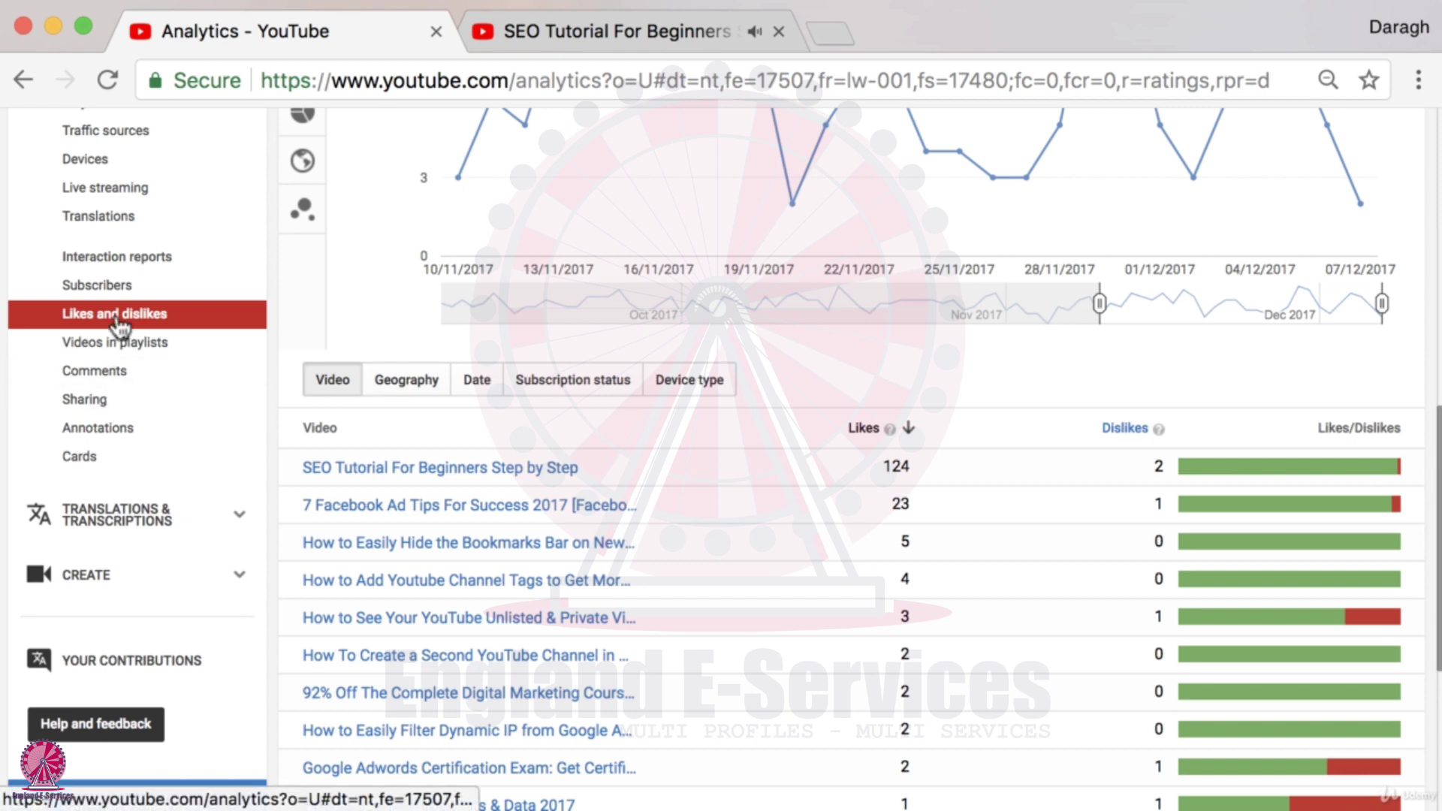
scroll(733, 418, "down", 5)
scroll(733, 422, "up", 10)
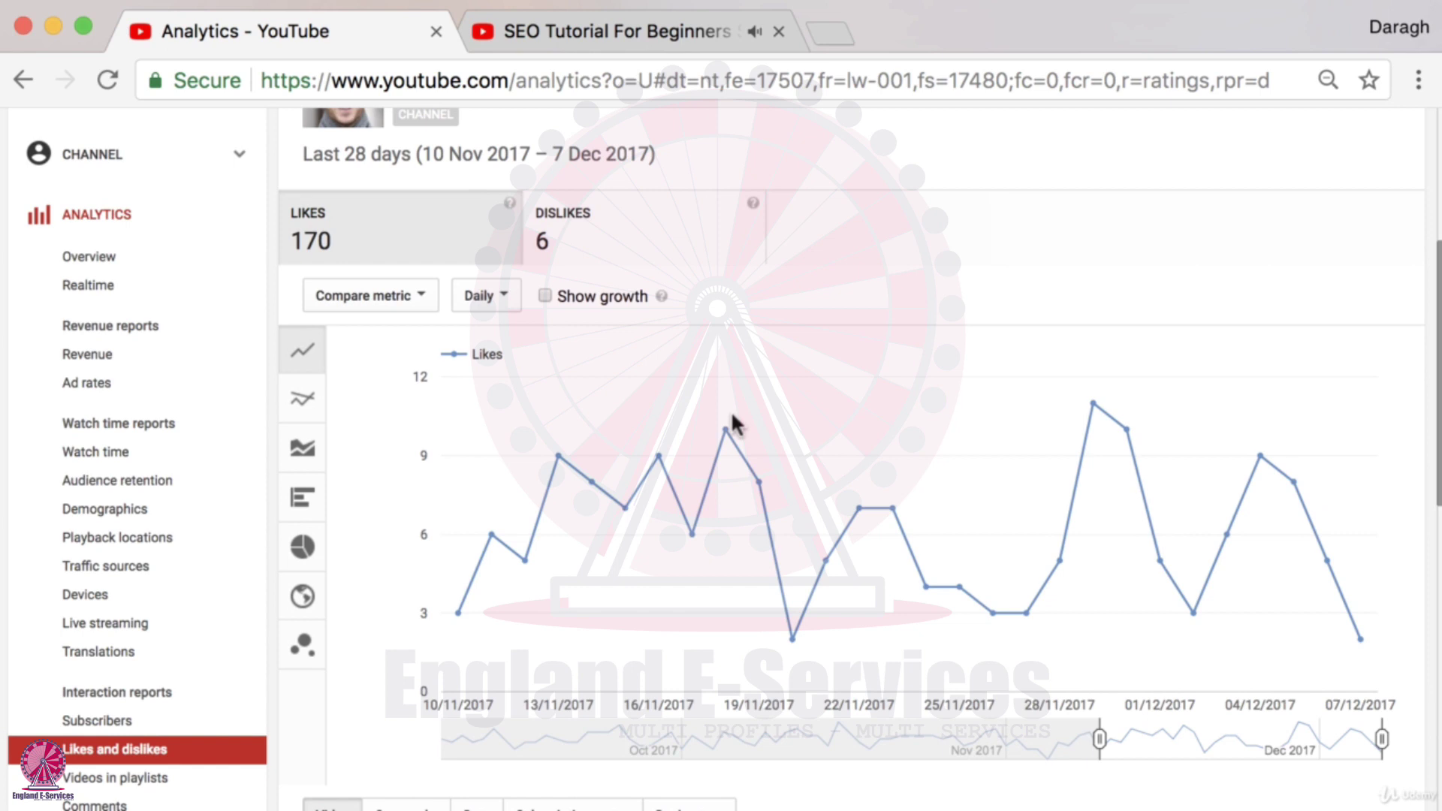
scroll(732, 410, "down", 4)
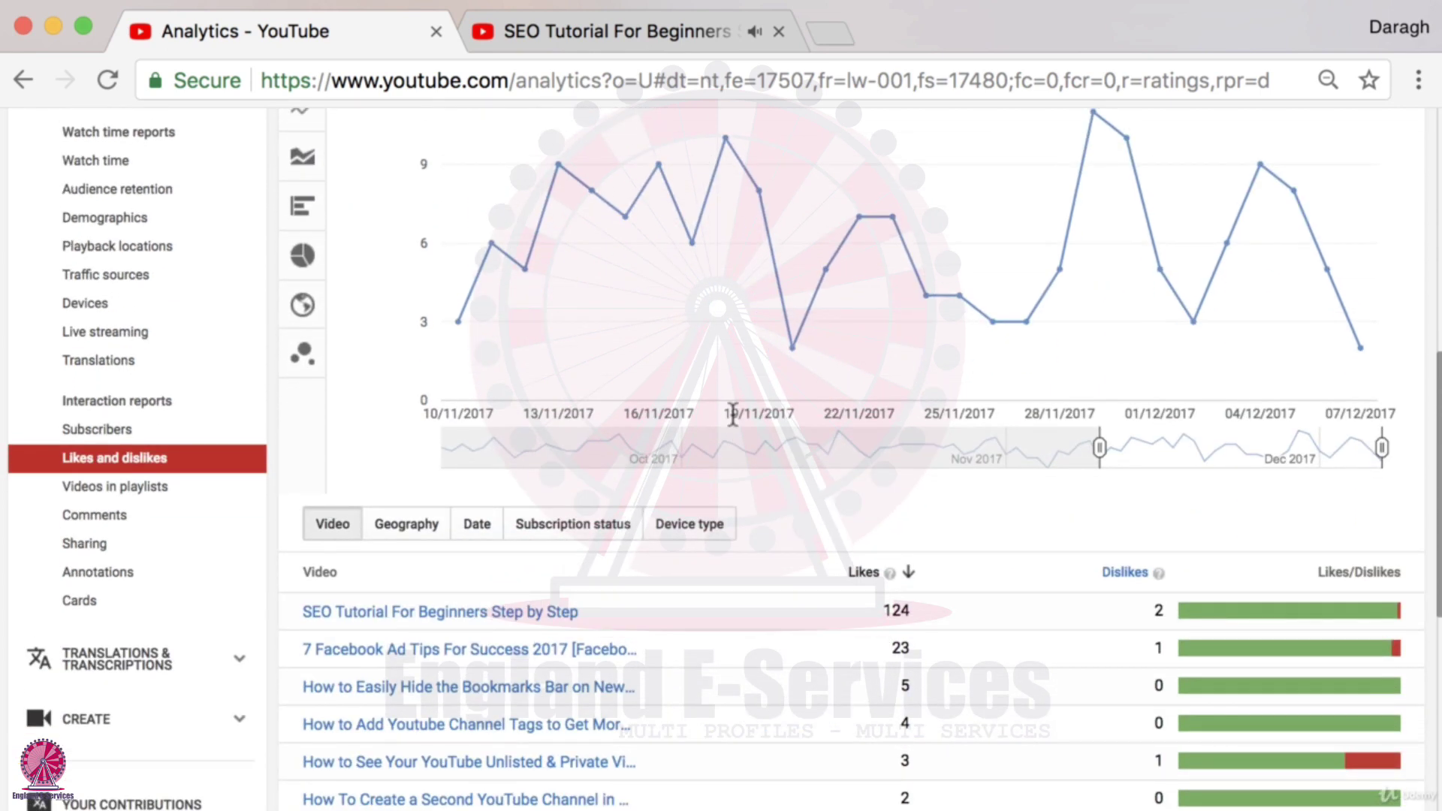
scroll(732, 415, "up", 6)
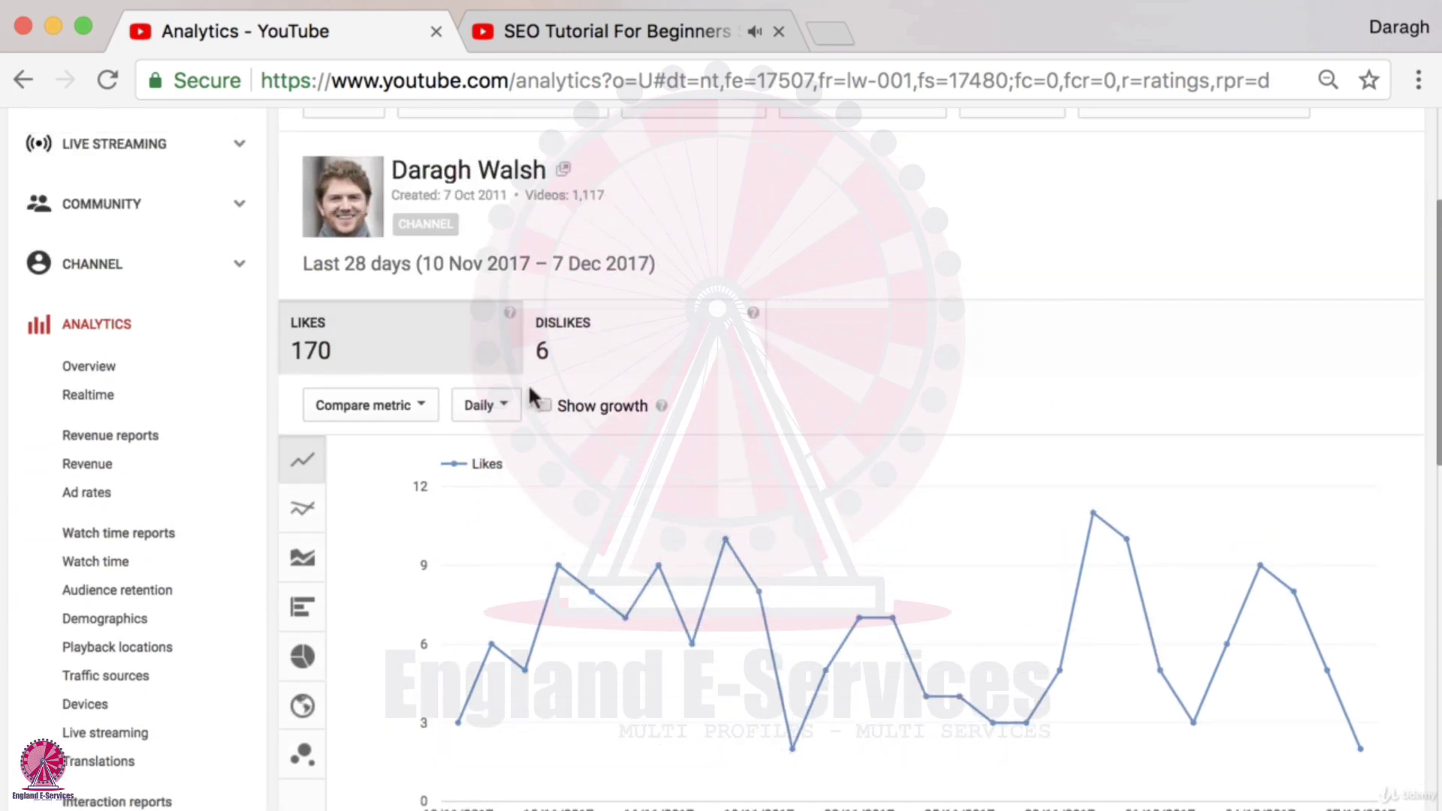
scroll(529, 388, "down", 1)
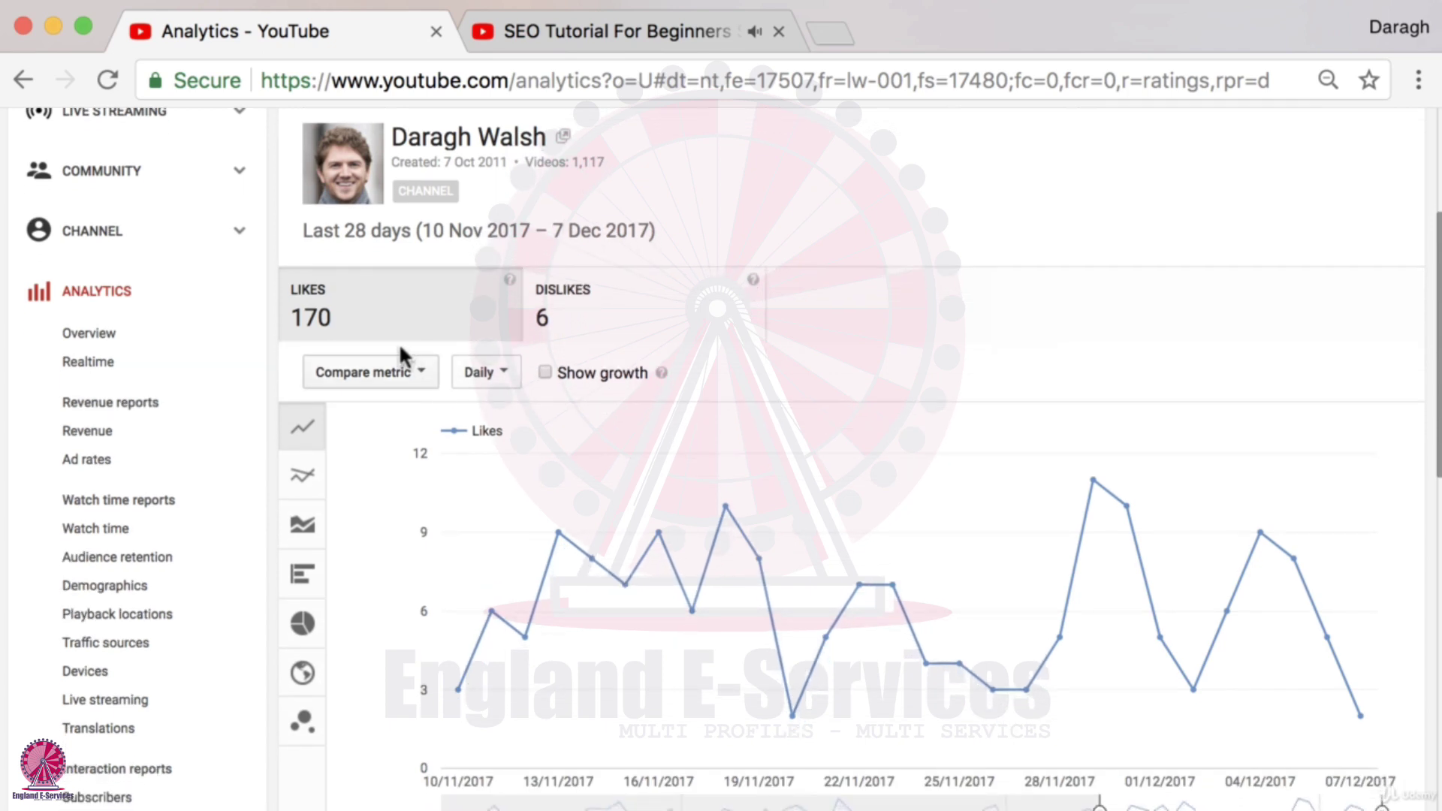
scroll(383, 347, "down", 1)
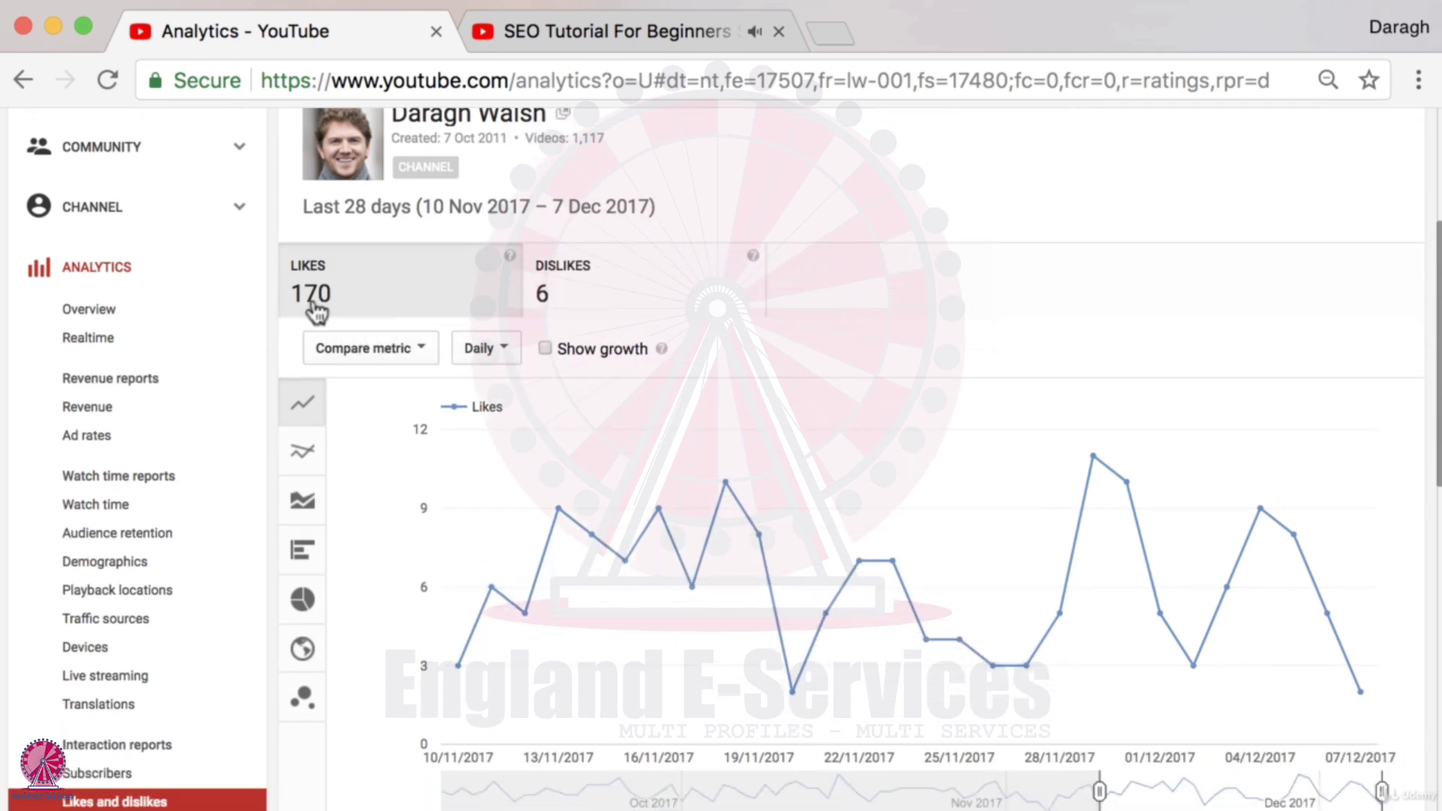
Compare the likes, dislikes and ratio bars of each video in the table and look back over the report's chart and totals
scroll(696, 390, "down", 15)
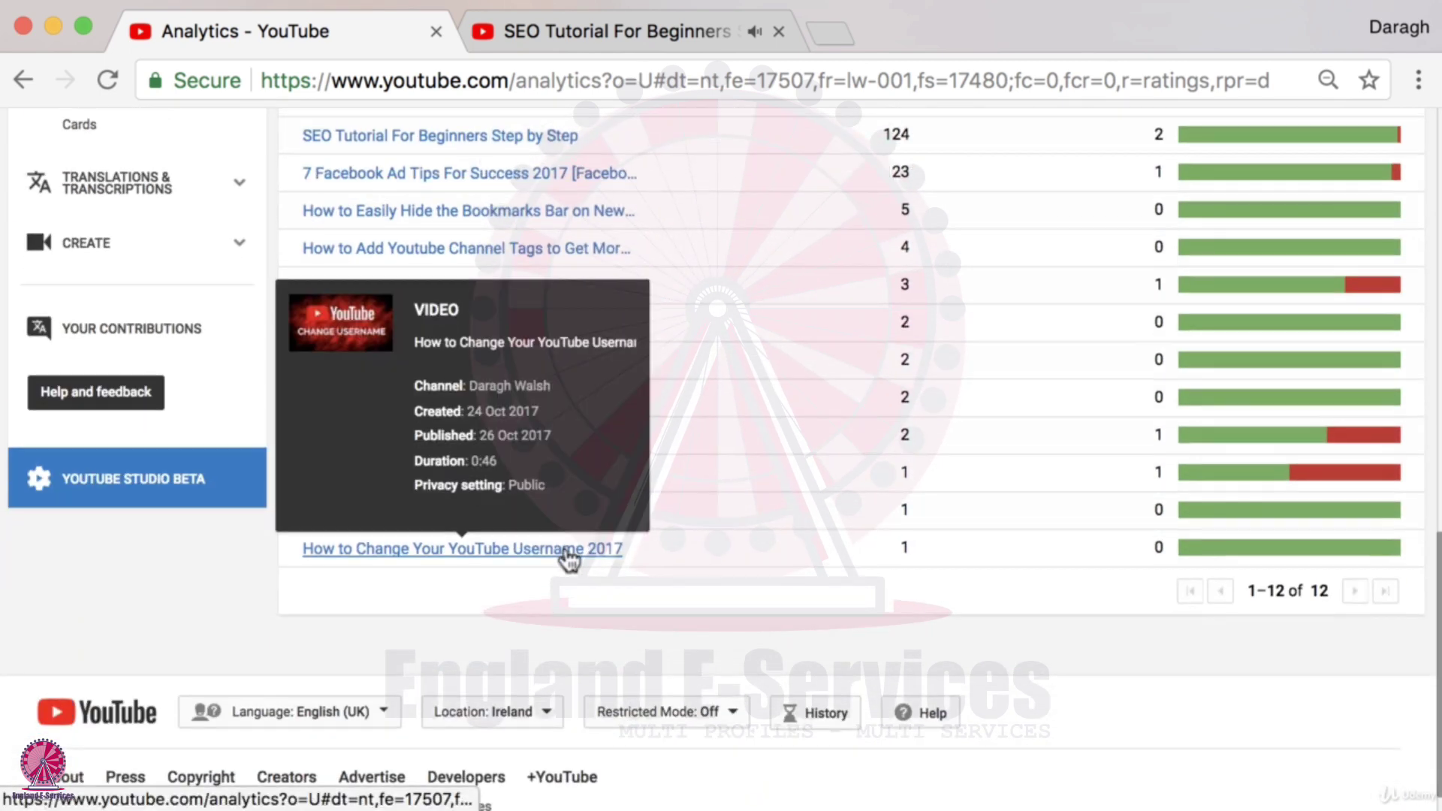
scroll(573, 547, "up", 3)
mouse_move(514, 220)
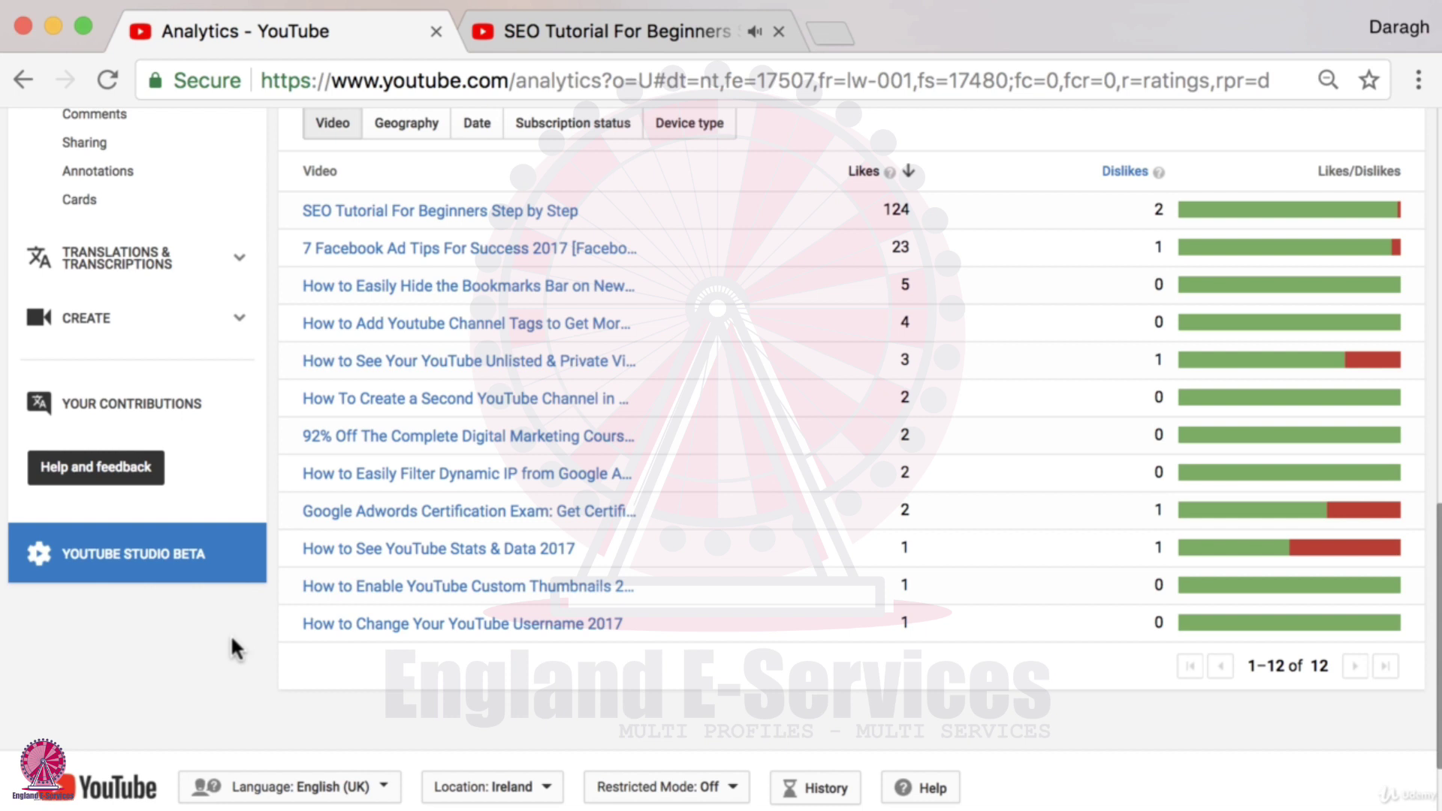
scroll(232, 640, "up", 5)
scroll(236, 649, "up", 1)
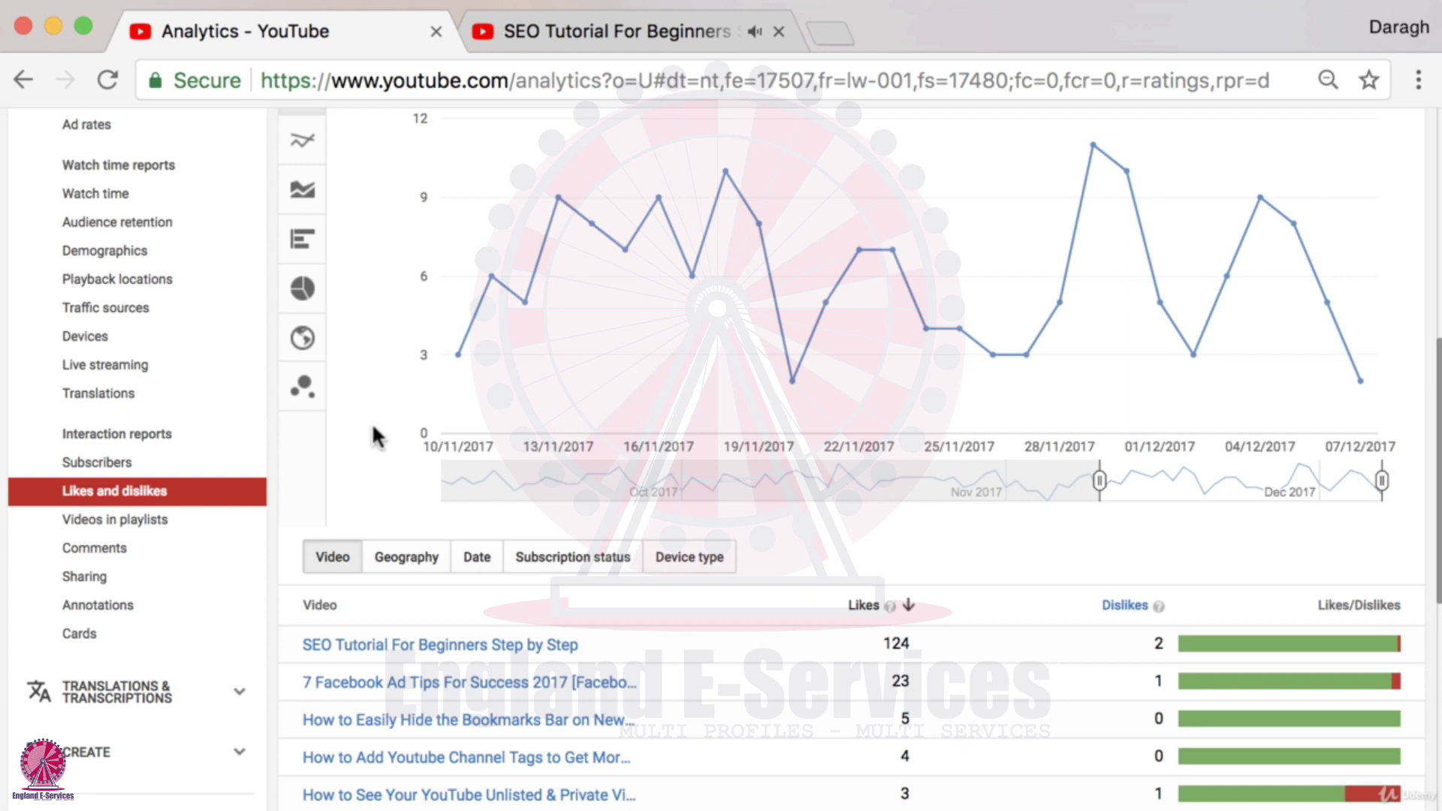
scroll(371, 422, "up", 10)
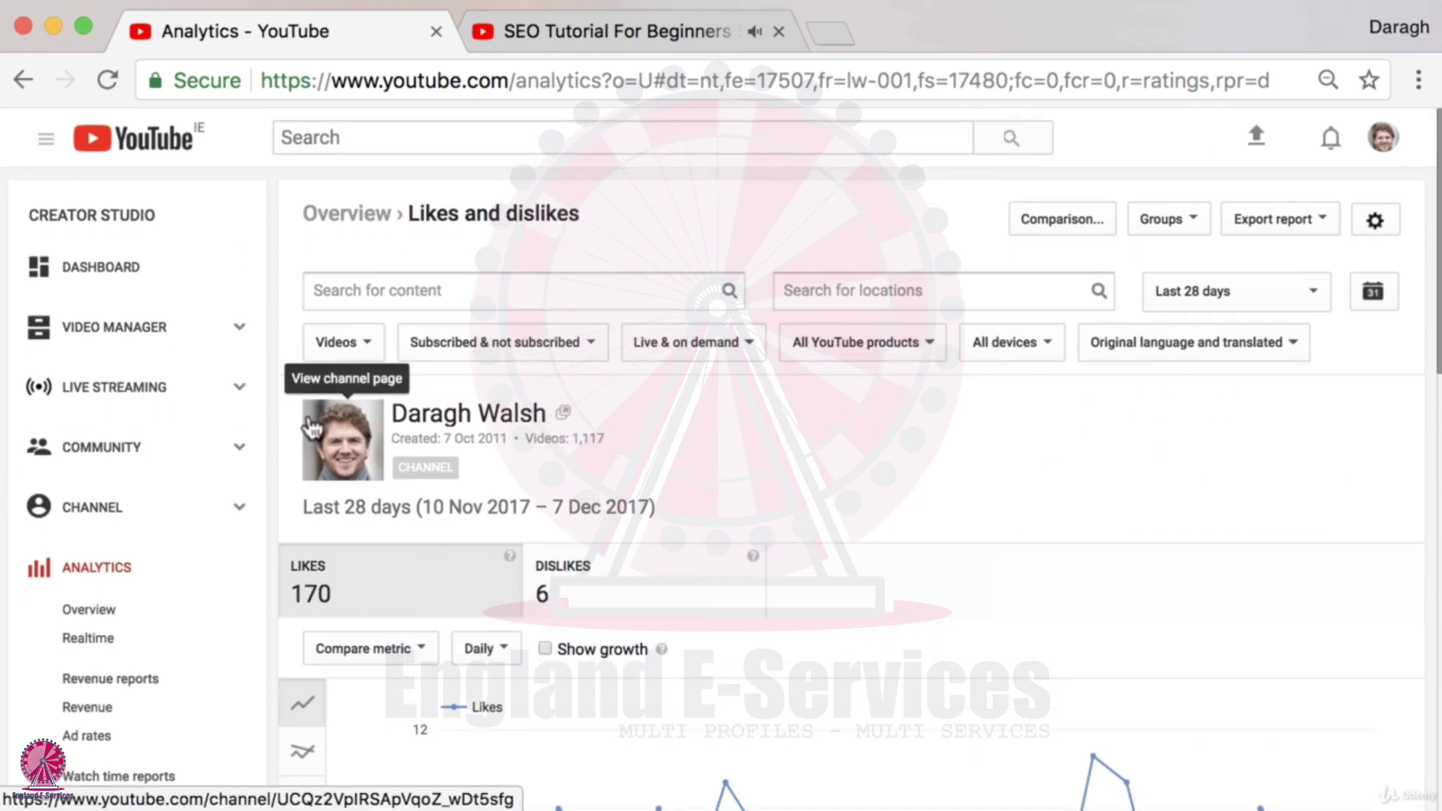
scroll(267, 473, "down", 1)
scroll(225, 466, "down", 3)
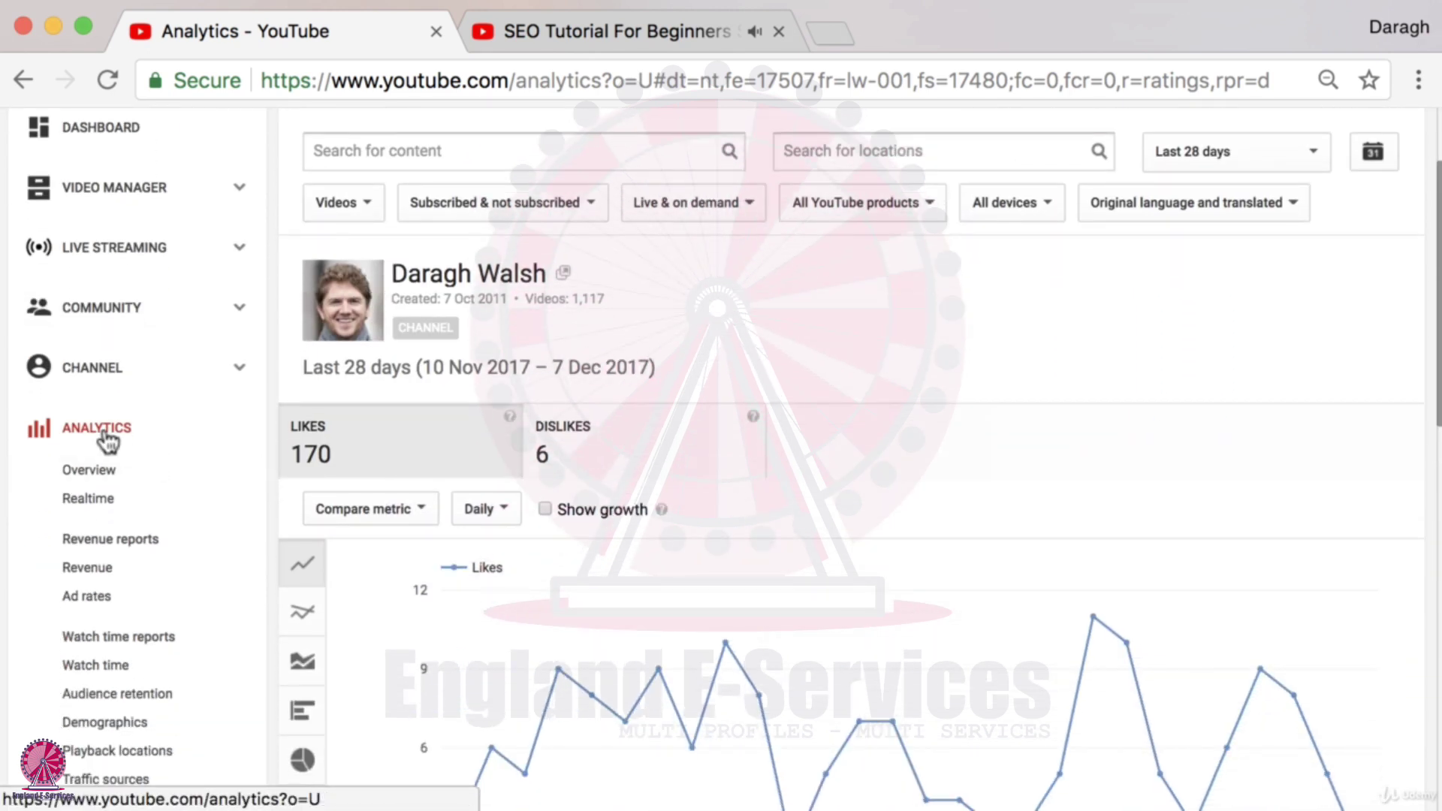